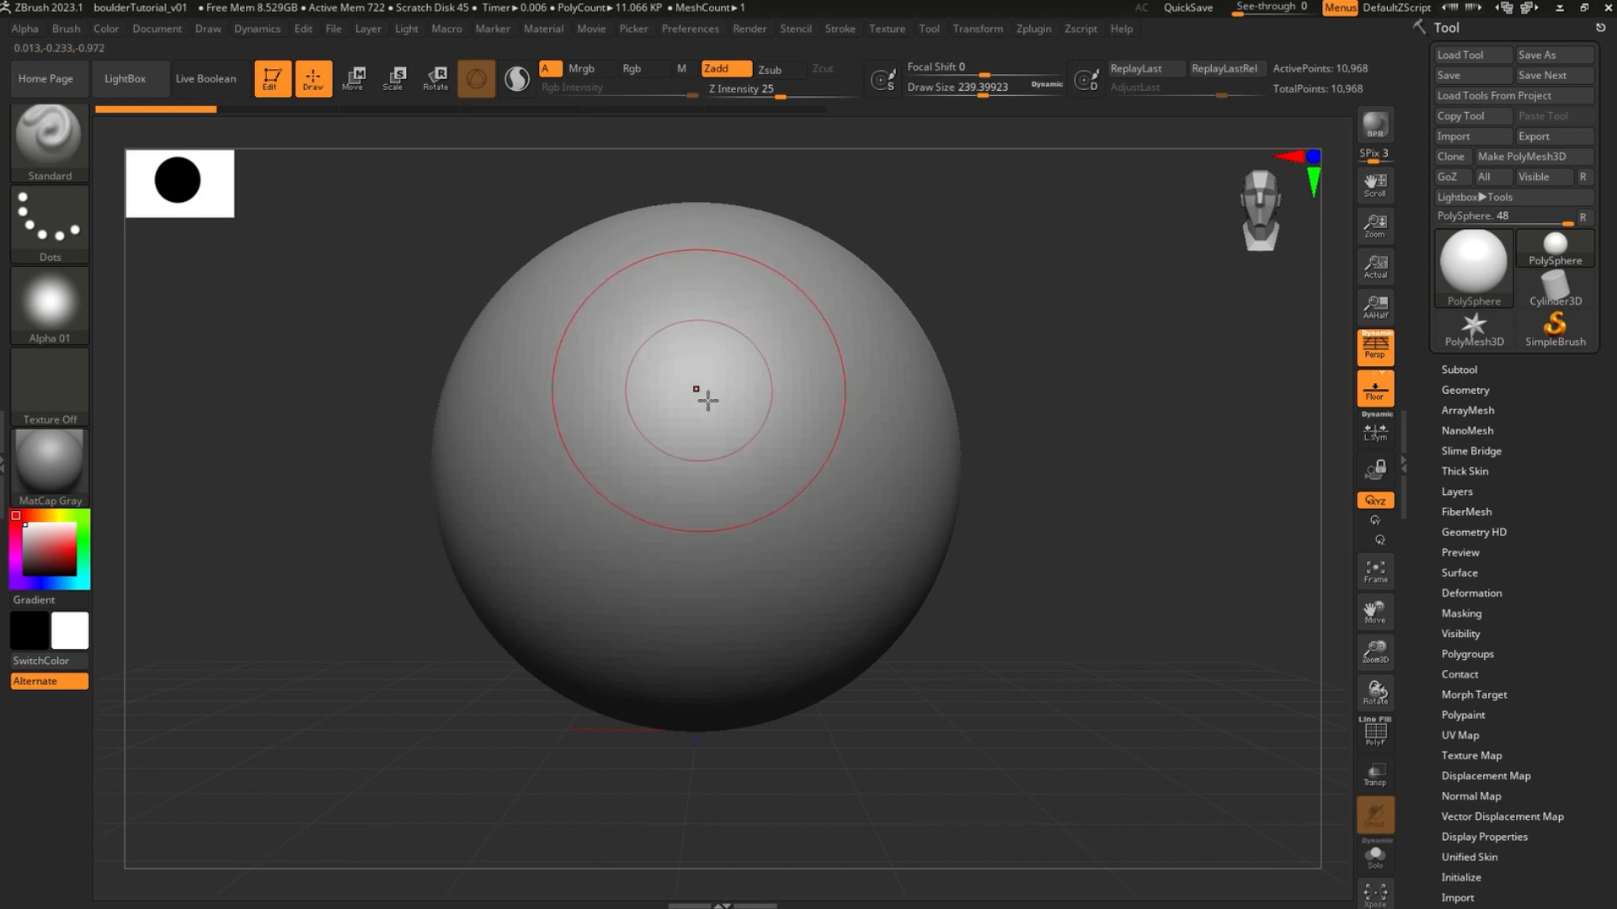
Enlarge the brush draw size to about 611 and turn sculpting symmetry off
{"action": "key", "text": "s"}
{"action": "mouse_move", "coordinate": [687, 403]}
{"action": "left_mouse_down"}
{"action": "mouse_move", "coordinate": [733, 391]}
{"action": "mouse_move", "coordinate": [721, 407]}
{"action": "left_mouse_up"}
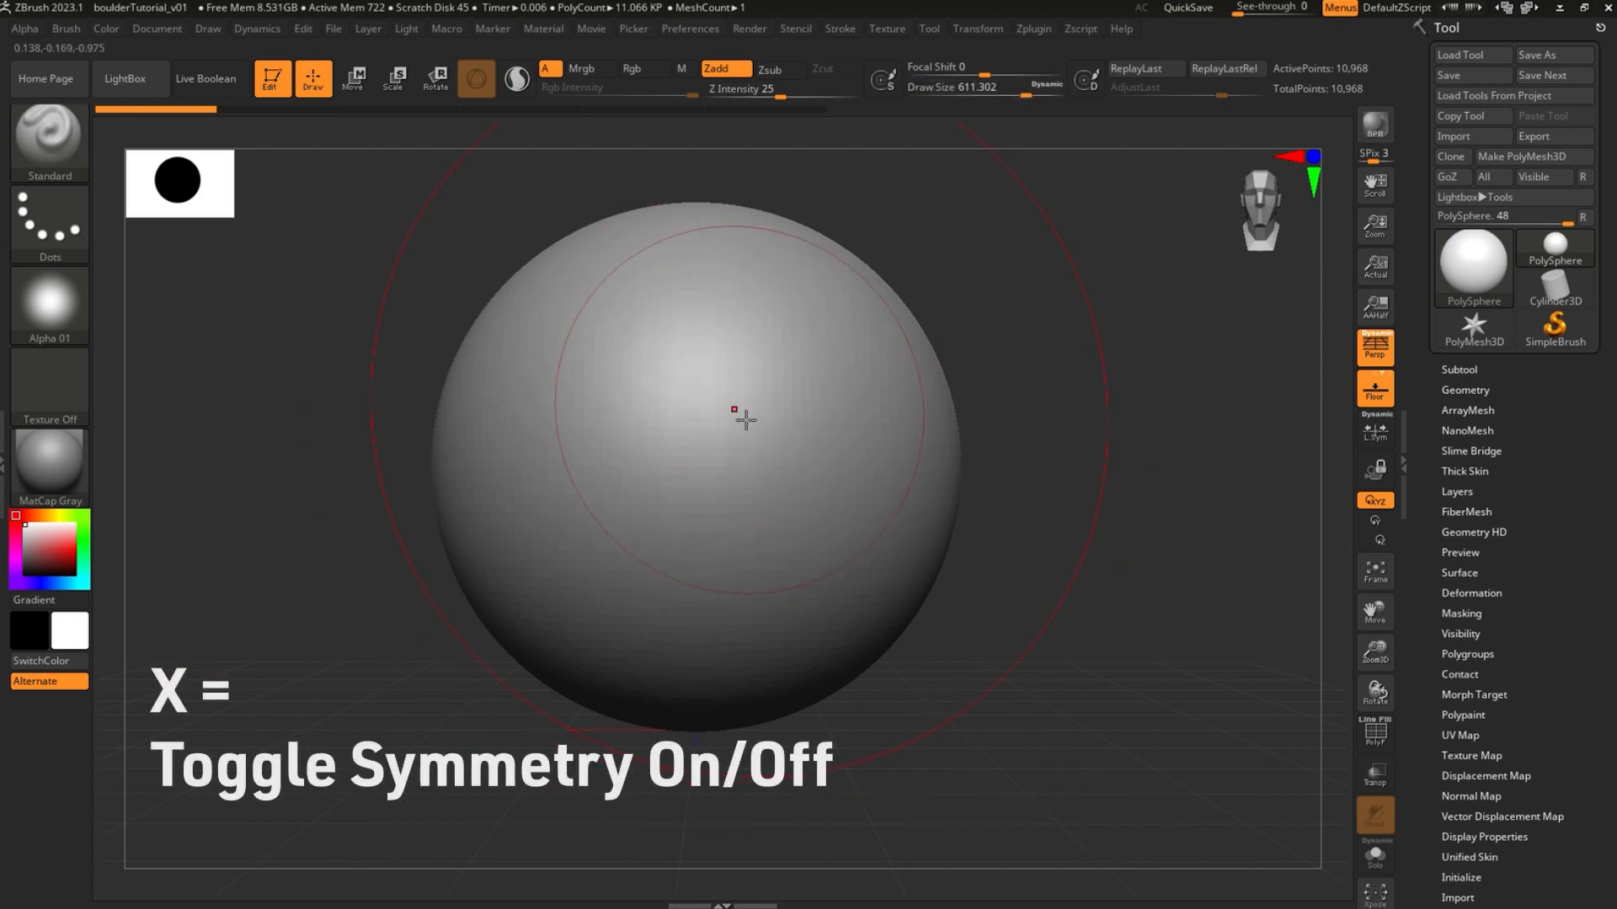
{"action": "key", "text": "x"}
Select the Crumple brush from the 3D sculpting brushes
{"action": "key", "text": "b"}
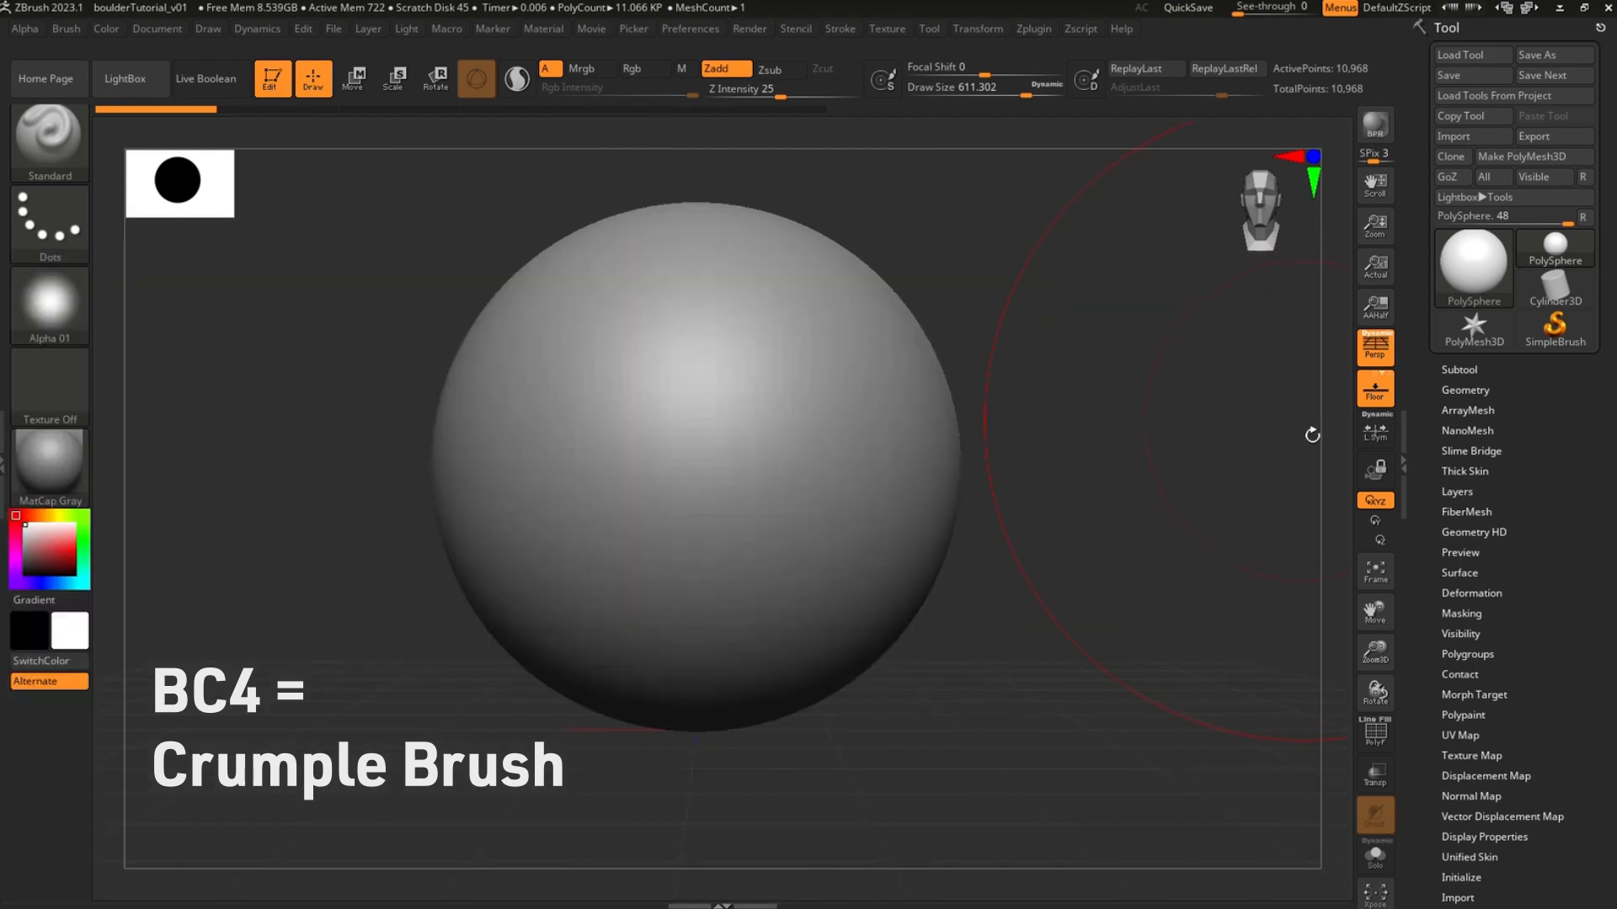
{"action": "key", "text": "b"}
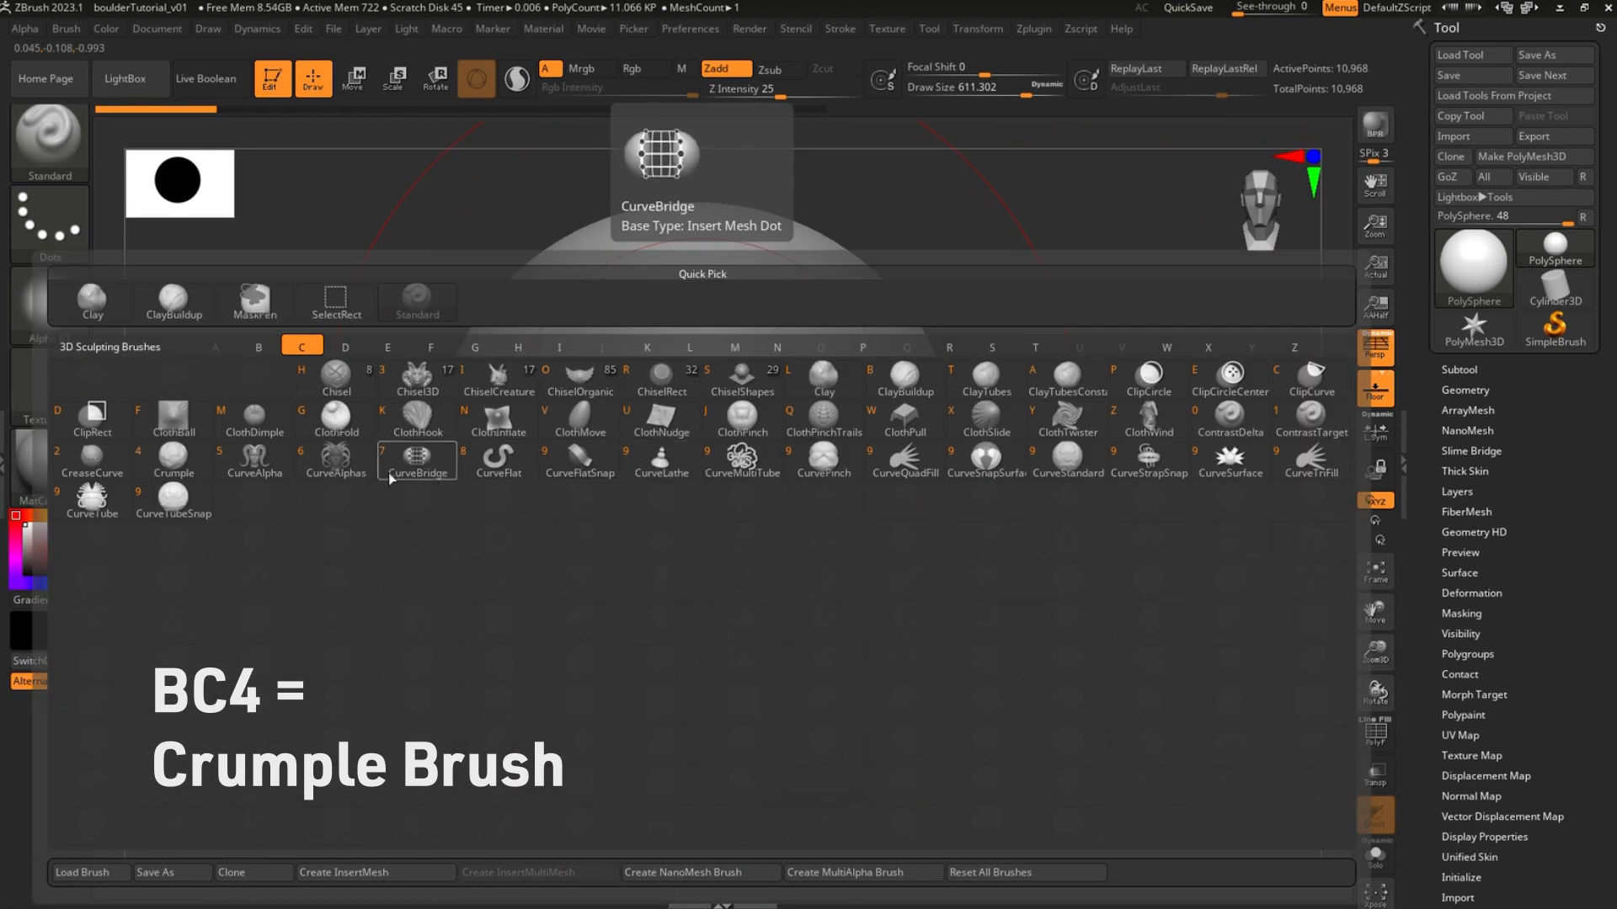
{"action": "left_click", "coordinate": [174, 462]}
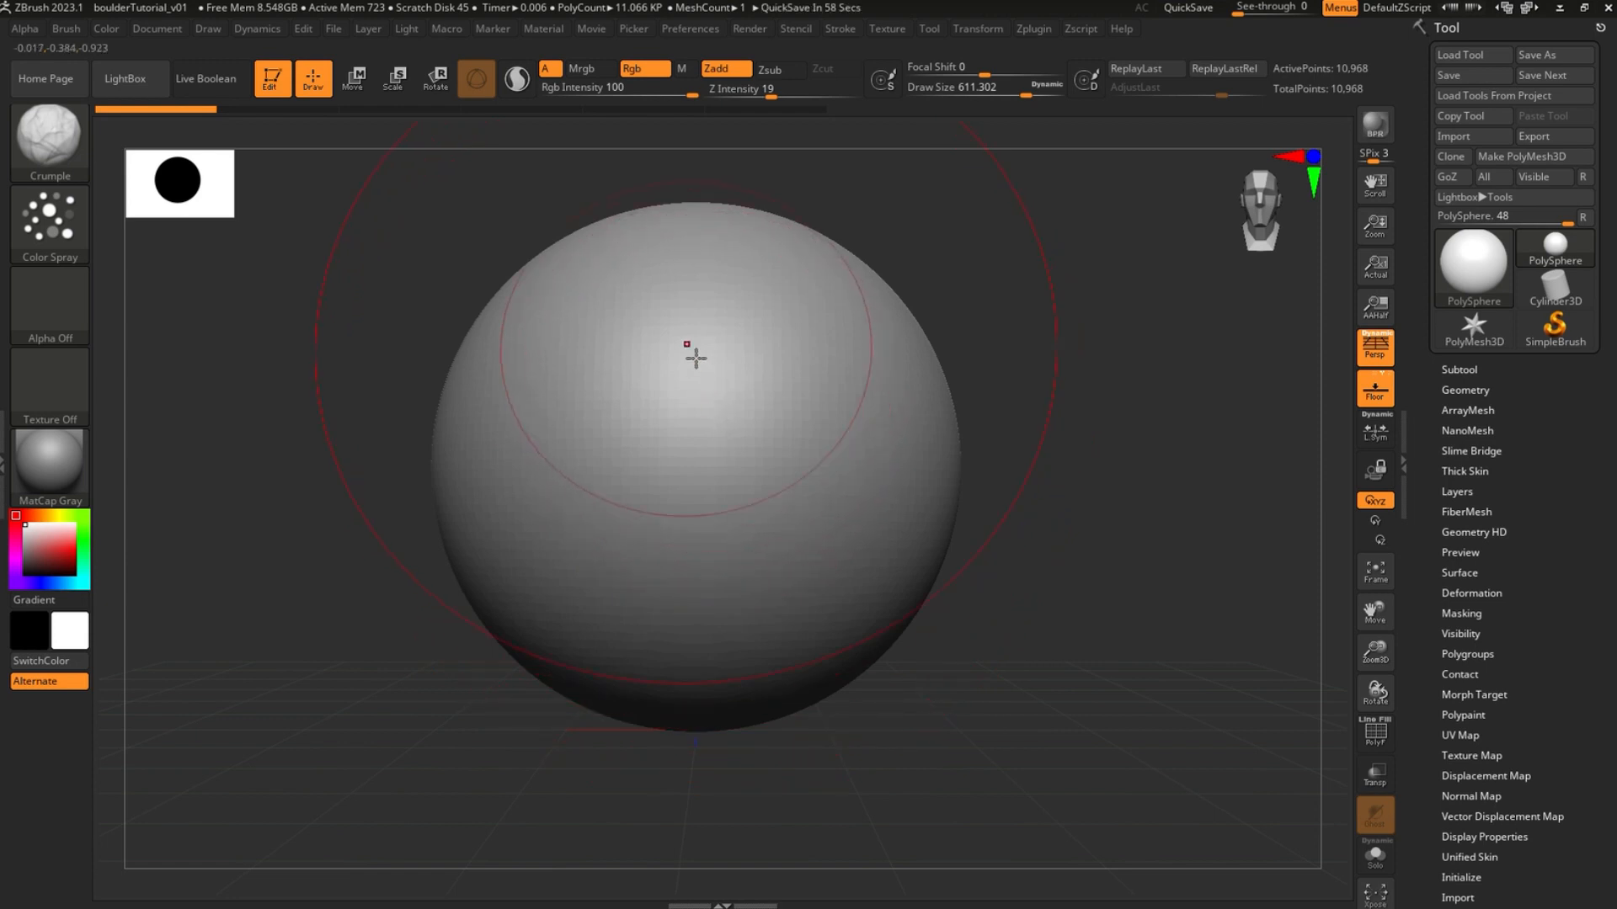
Crumple the sphere with broad strokes, raising Z Intensity to 39 and draw size to about 635
{"action": "mouse_move", "coordinate": [699, 368]}
{"action": "left_mouse_down"}
{"action": "mouse_move", "coordinate": [775, 368]}
{"action": "mouse_move", "coordinate": [844, 440]}
{"action": "mouse_move", "coordinate": [675, 463]}
{"action": "mouse_move", "coordinate": [740, 452]}
{"action": "mouse_move", "coordinate": [729, 495]}
{"action": "mouse_move", "coordinate": [689, 421]}
{"action": "mouse_move", "coordinate": [769, 404]}
{"action": "mouse_move", "coordinate": [563, 364]}
{"action": "mouse_move", "coordinate": [657, 437]}
{"action": "mouse_move", "coordinate": [689, 346]}
{"action": "left_mouse_up"}
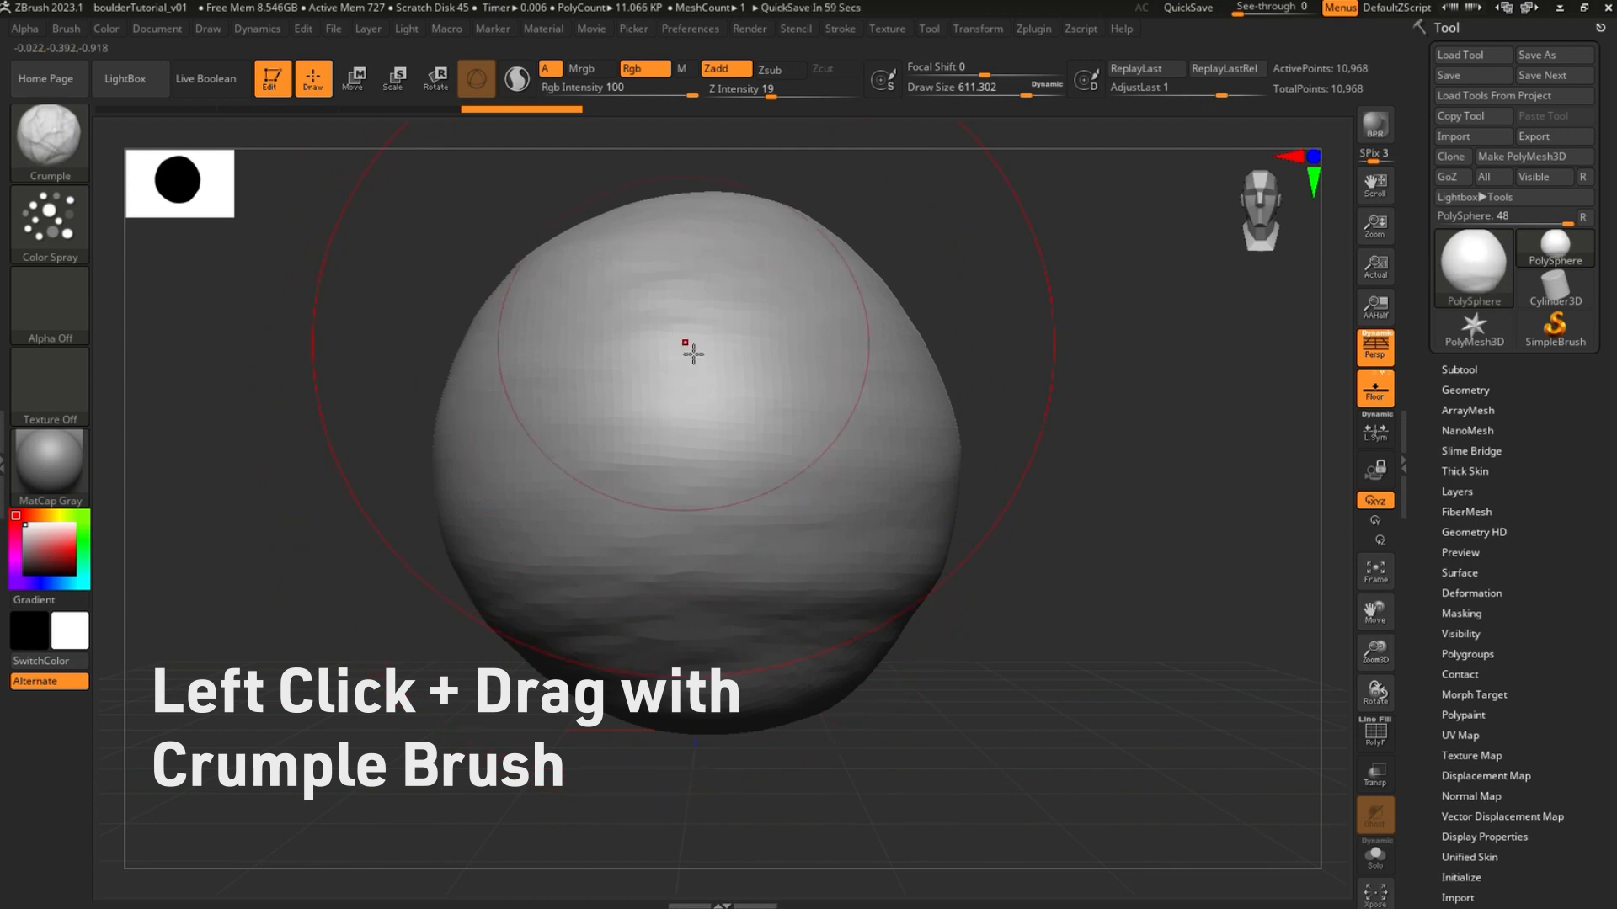
{"action": "mouse_move", "coordinate": [693, 354]}
{"action": "left_mouse_down"}
{"action": "mouse_move", "coordinate": [685, 325]}
{"action": "mouse_move", "coordinate": [696, 412]}
{"action": "mouse_move", "coordinate": [749, 412]}
{"action": "mouse_move", "coordinate": [721, 430]}
{"action": "mouse_move", "coordinate": [711, 418]}
{"action": "mouse_move", "coordinate": [711, 462]}
{"action": "mouse_move", "coordinate": [800, 441]}
{"action": "mouse_move", "coordinate": [731, 448]}
{"action": "mouse_move", "coordinate": [711, 516]}
{"action": "mouse_move", "coordinate": [689, 386]}
{"action": "mouse_move", "coordinate": [884, 368]}
{"action": "mouse_move", "coordinate": [859, 343]}
{"action": "mouse_move", "coordinate": [766, 363]}
{"action": "mouse_move", "coordinate": [726, 470]}
{"action": "left_mouse_up"}
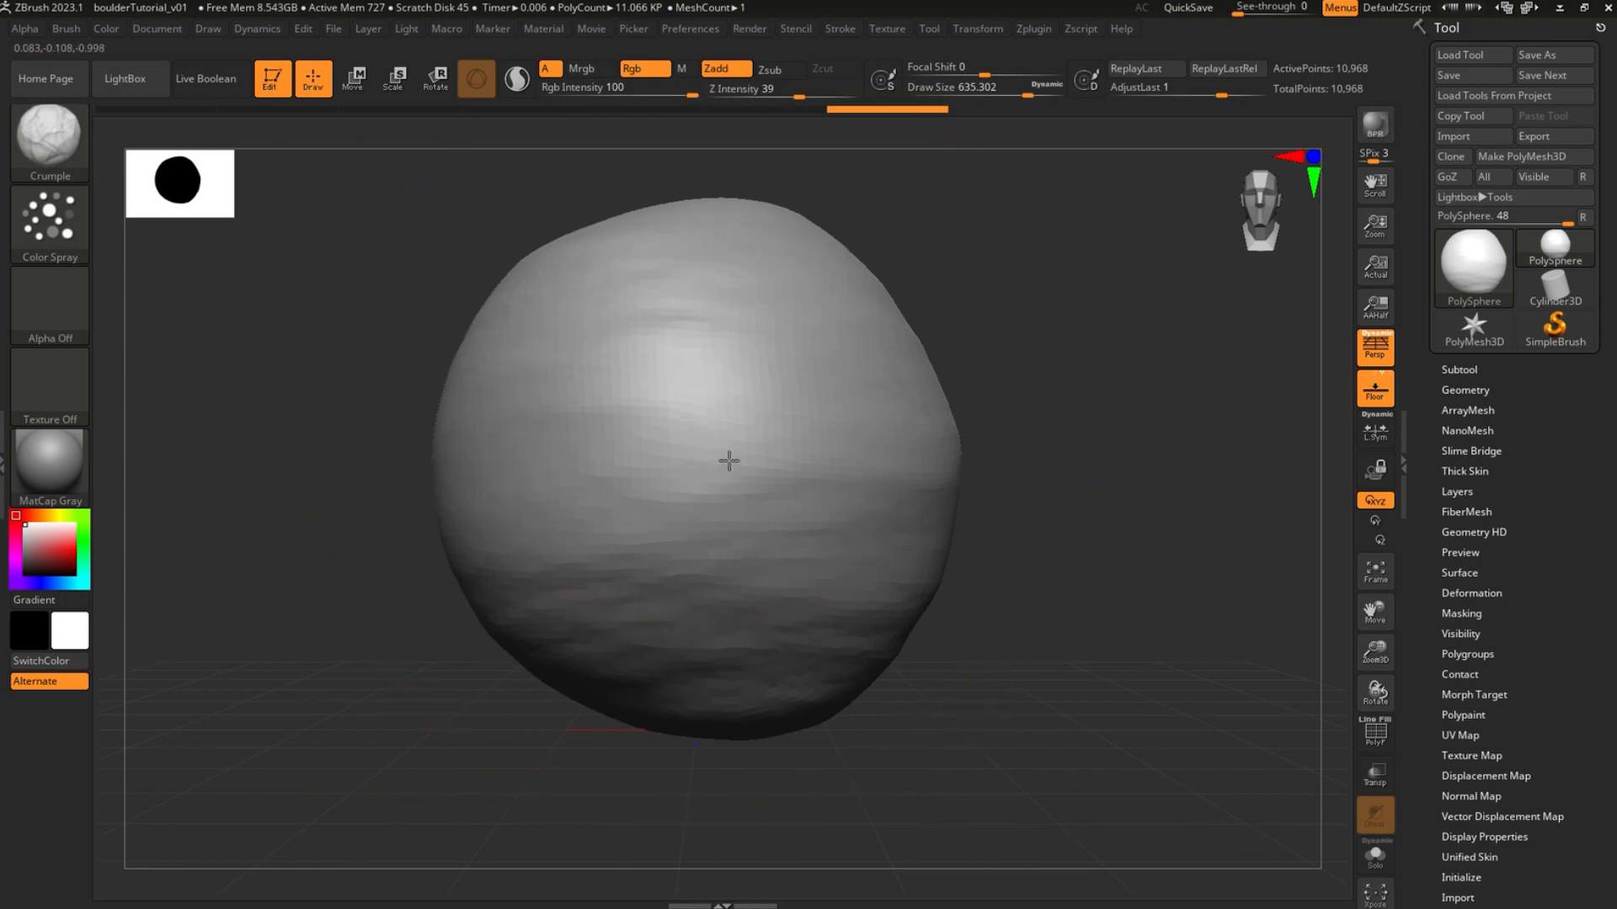
{"action": "mouse_move", "coordinate": [729, 463]}
{"action": "left_mouse_down"}
{"action": "mouse_move", "coordinate": [721, 418]}
{"action": "mouse_move", "coordinate": [720, 504]}
{"action": "mouse_move", "coordinate": [704, 408]}
{"action": "mouse_move", "coordinate": [715, 498]}
{"action": "mouse_move", "coordinate": [703, 433]}
{"action": "left_mouse_up"}
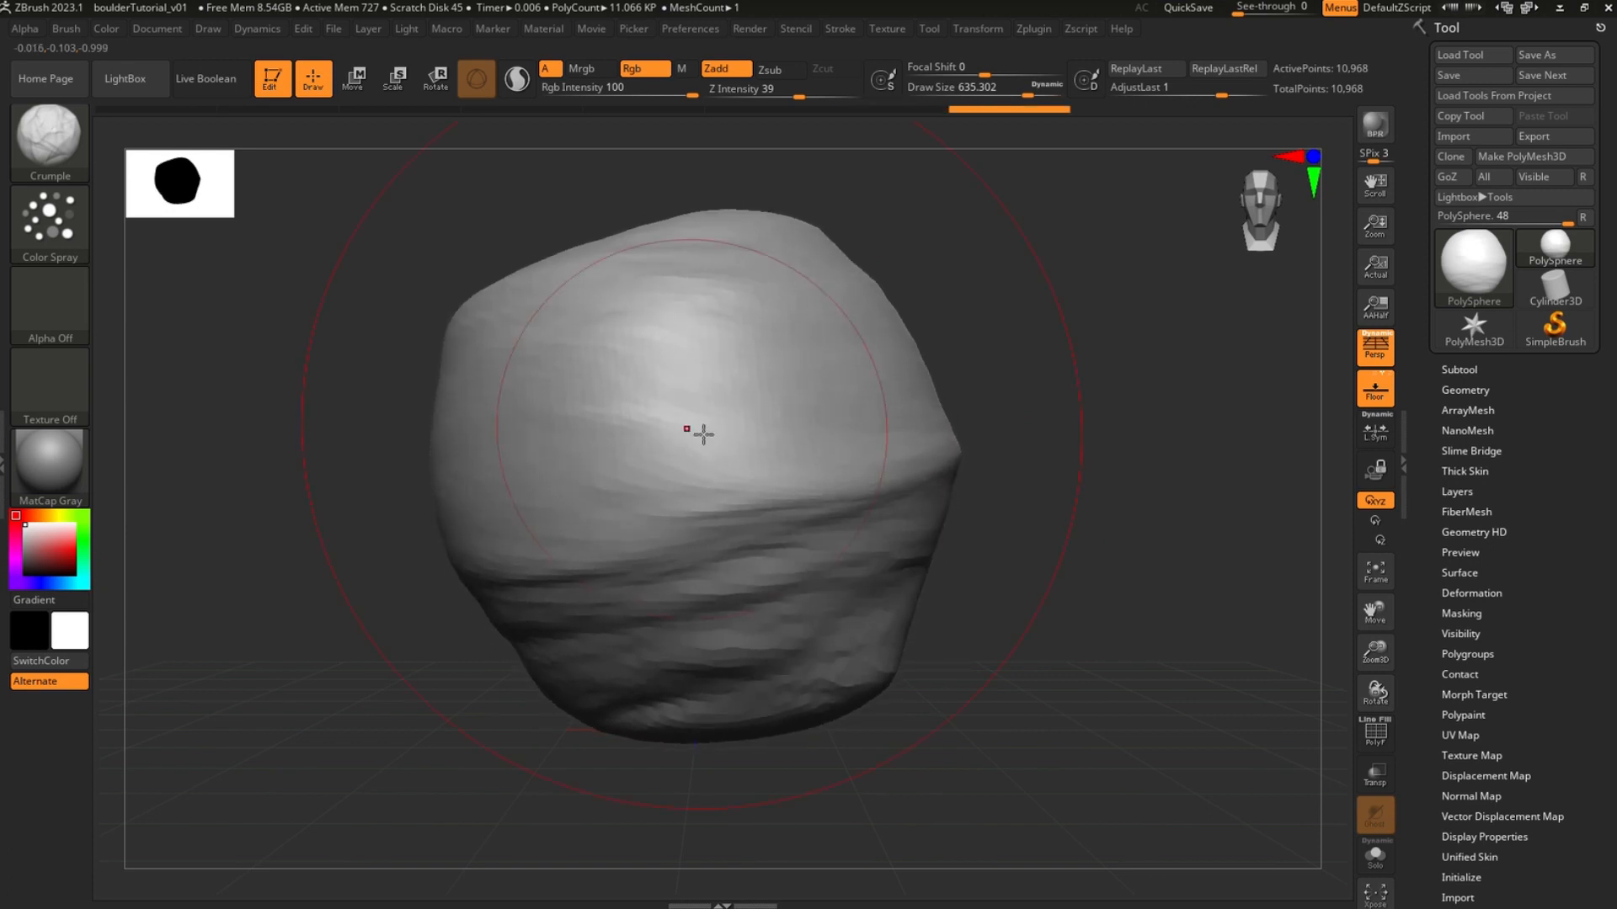
{"action": "mouse_move", "coordinate": [664, 446]}
{"action": "right_mouse_down"}
{"action": "mouse_move", "coordinate": [624, 407]}
{"action": "mouse_move", "coordinate": [624, 523]}
{"action": "mouse_move", "coordinate": [621, 385]}
{"action": "mouse_move", "coordinate": [722, 502]}
{"action": "right_mouse_up"}
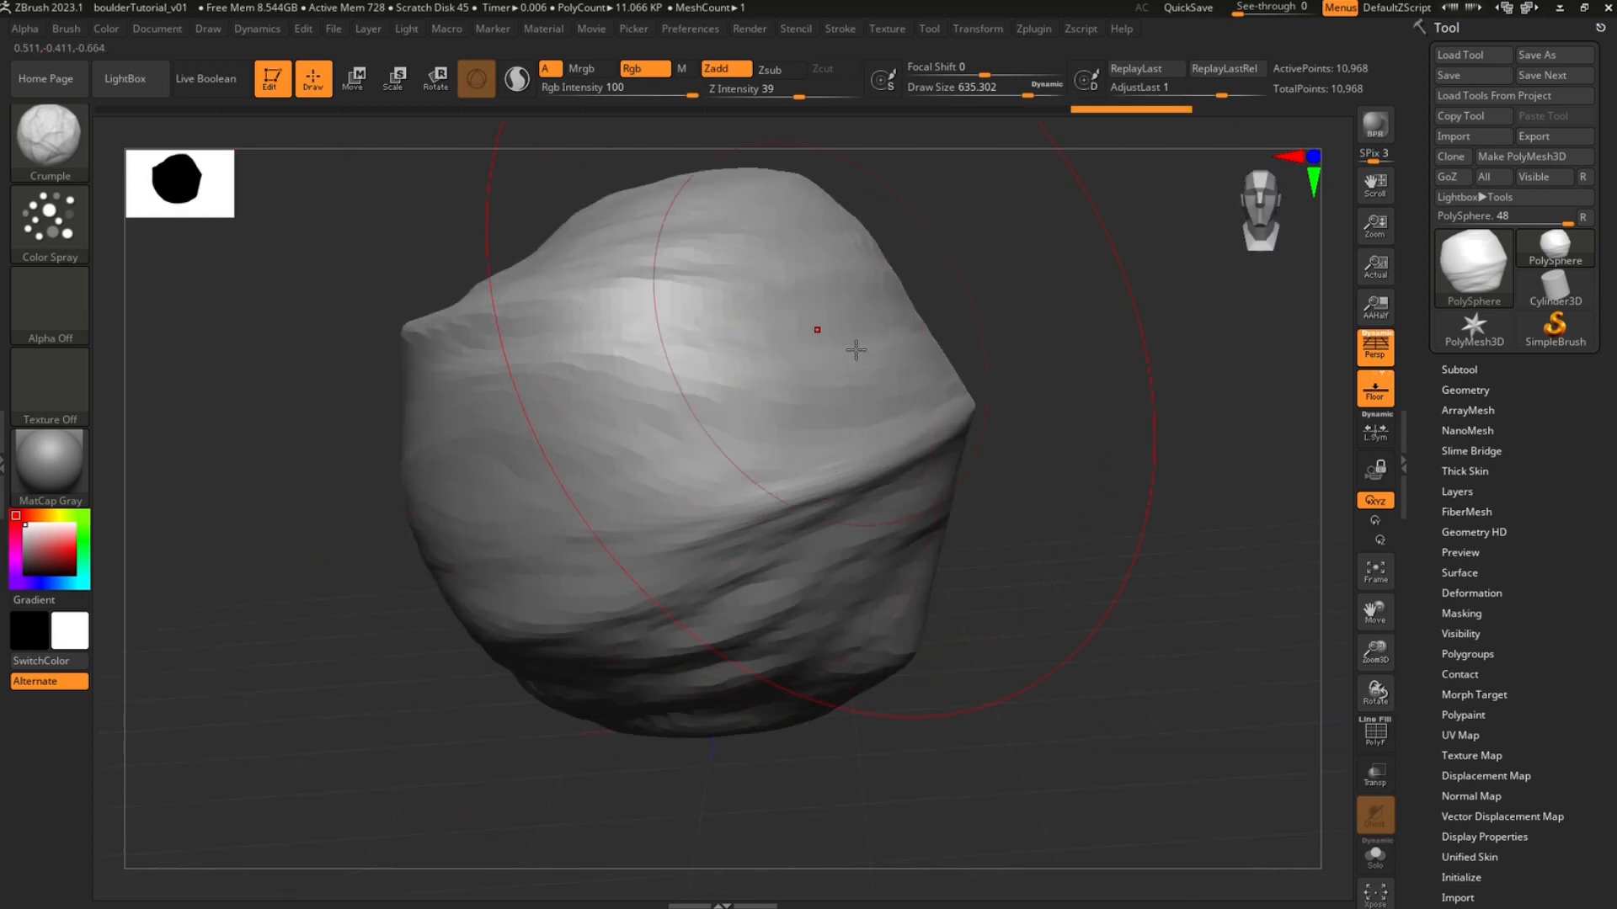
{"action": "mouse_move", "coordinate": [776, 433]}
{"action": "right_mouse_down", "text": "alt"}
{"action": "mouse_move", "coordinate": [808, 413]}
{"action": "mouse_move", "coordinate": [795, 340]}
{"action": "right_mouse_up", "text": "alt"}
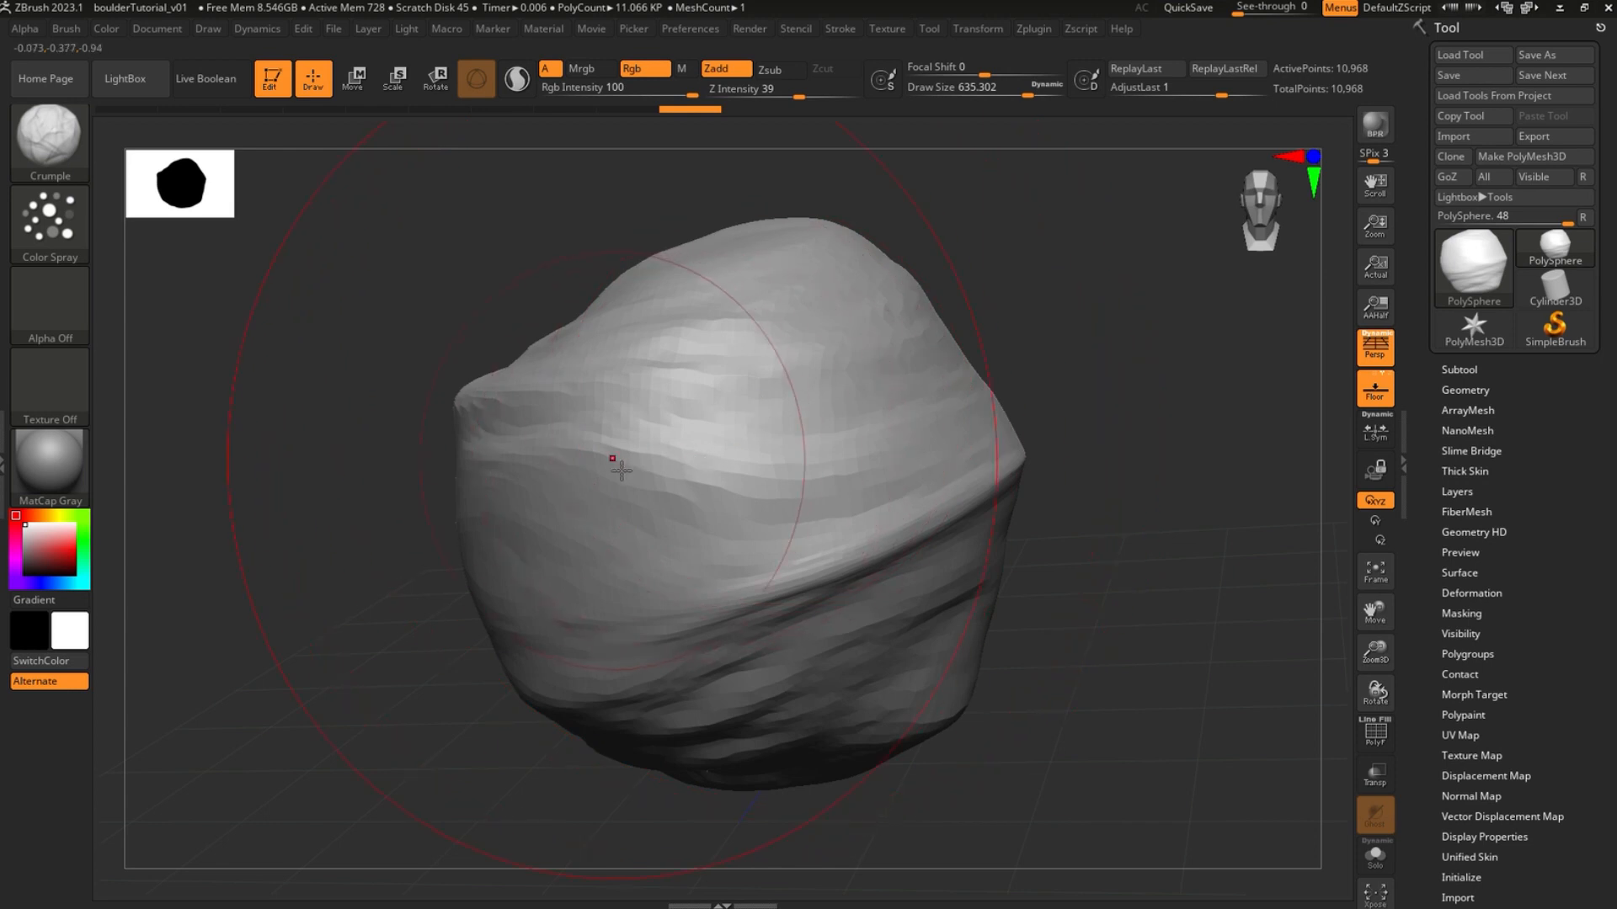
Crumple the rock further from several angles, undoing the overly harsh vertical ridges
{"action": "mouse_move", "coordinate": [605, 470]}
{"action": "right_mouse_down"}
{"action": "mouse_move", "coordinate": [715, 458]}
{"action": "mouse_move", "coordinate": [569, 476]}
{"action": "mouse_move", "coordinate": [826, 465]}
{"action": "mouse_move", "coordinate": [797, 472]}
{"action": "mouse_move", "coordinate": [803, 492]}
{"action": "mouse_move", "coordinate": [541, 536]}
{"action": "right_mouse_up"}
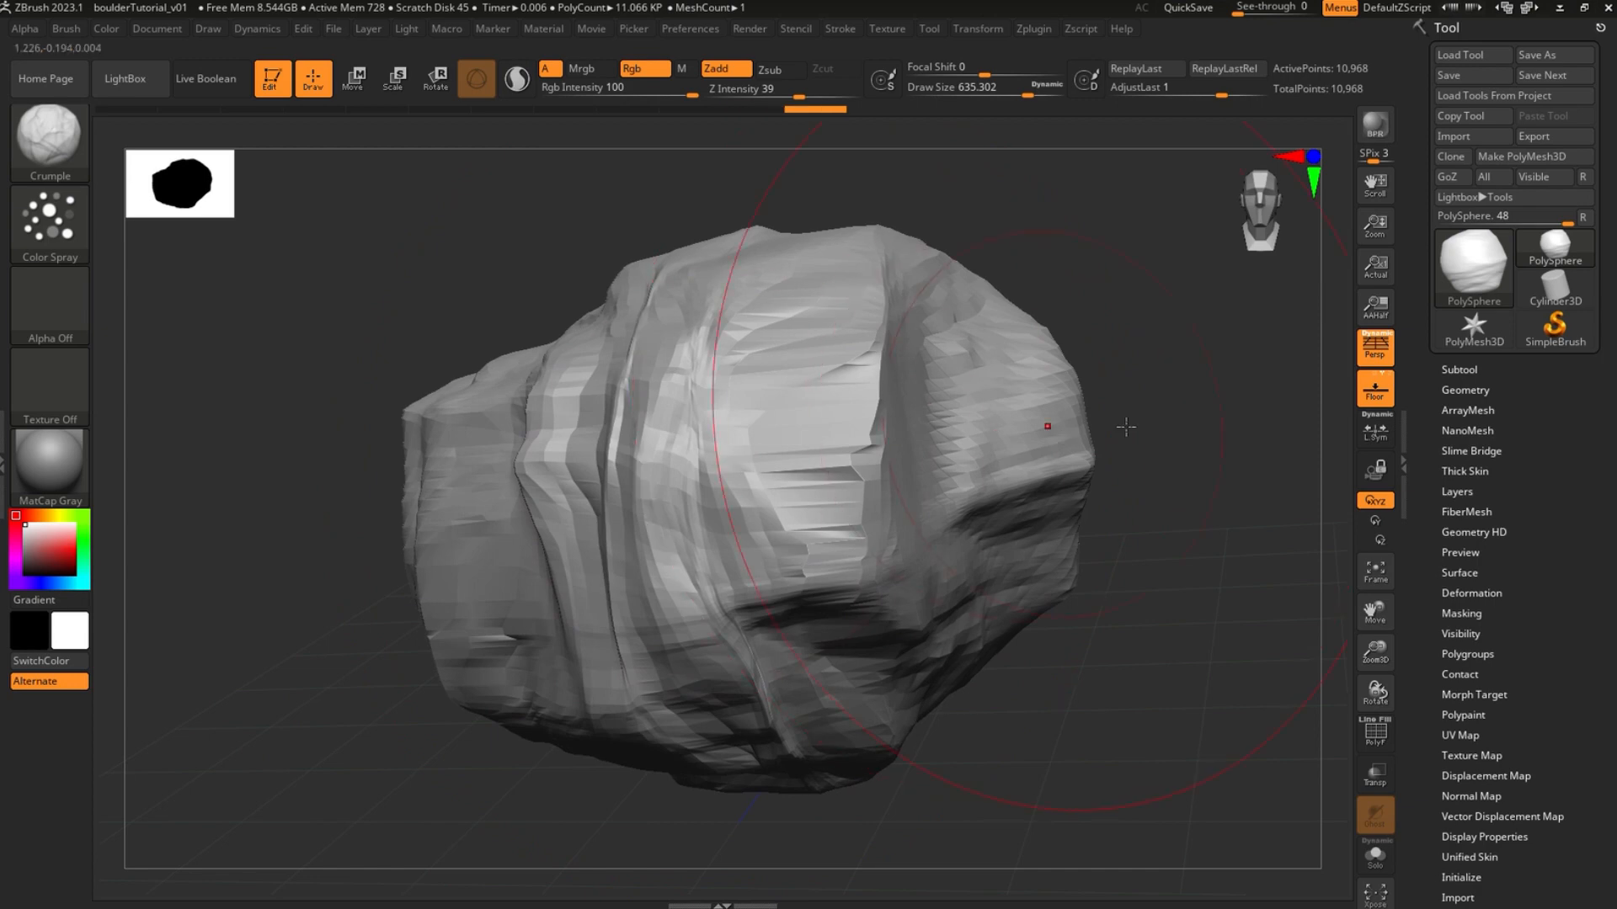
{"action": "mouse_move", "coordinate": [833, 454]}
{"action": "right_mouse_down"}
{"action": "mouse_move", "coordinate": [1209, 440]}
{"action": "mouse_move", "coordinate": [791, 407]}
{"action": "right_mouse_up"}
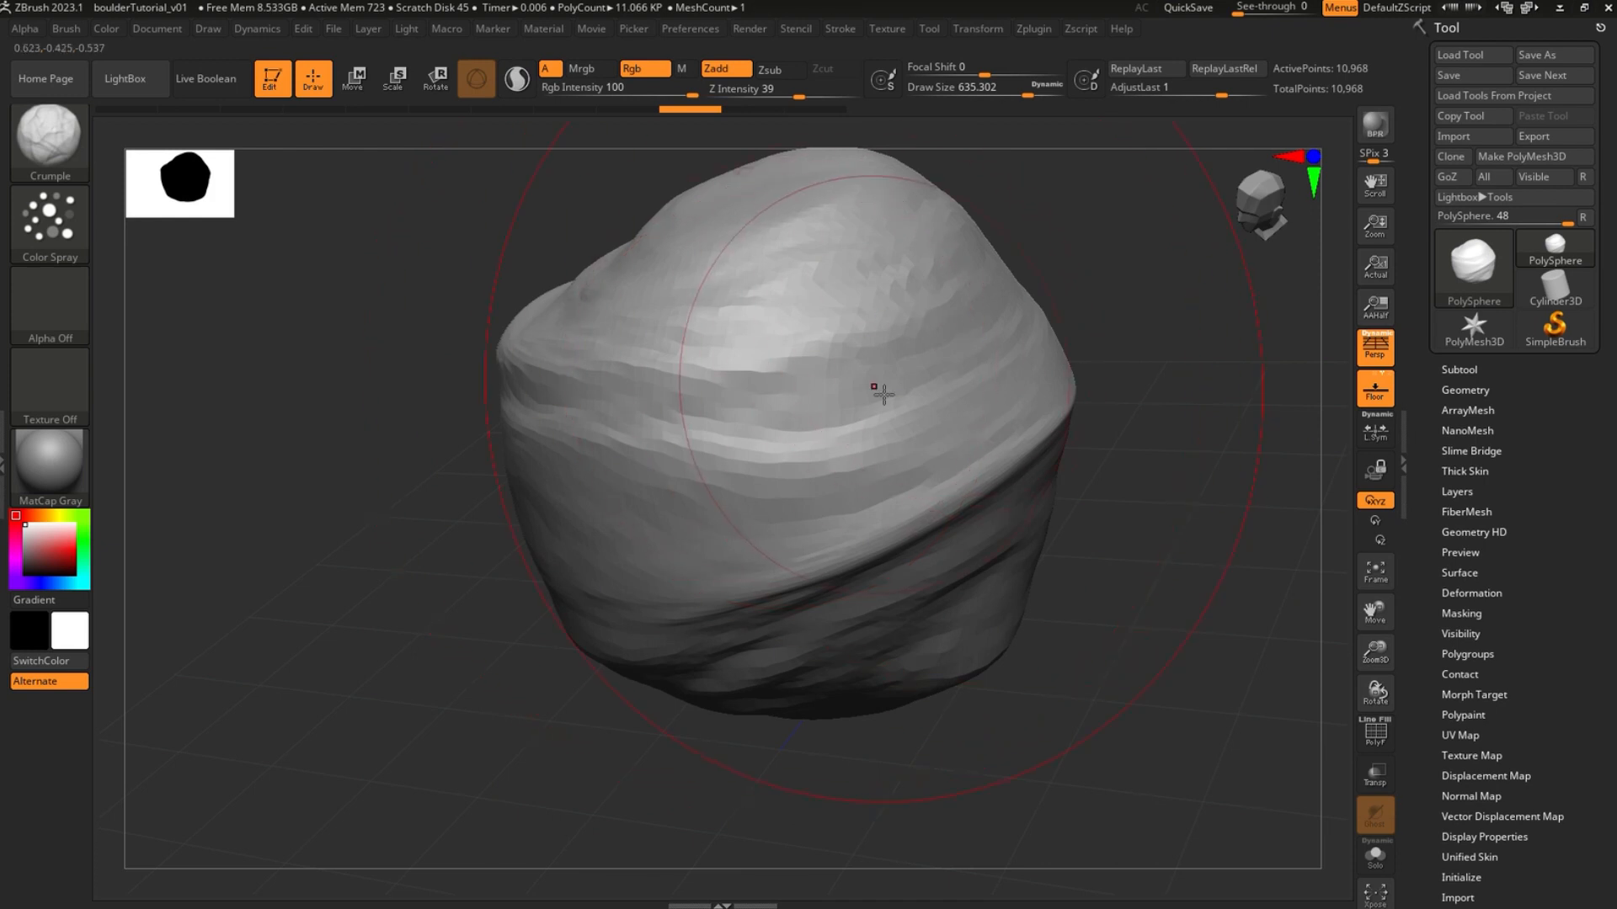
{"action": "left_click_drag", "start_coordinate": [881, 408], "coordinate": [839, 433]}
{"action": "key", "text": "ctrl+shift+z"}
{"action": "mouse_move", "coordinate": [811, 357]}
{"action": "left_mouse_down"}
{"action": "mouse_move", "coordinate": [826, 376]}
{"action": "mouse_move", "coordinate": [791, 362]}
{"action": "left_mouse_up"}
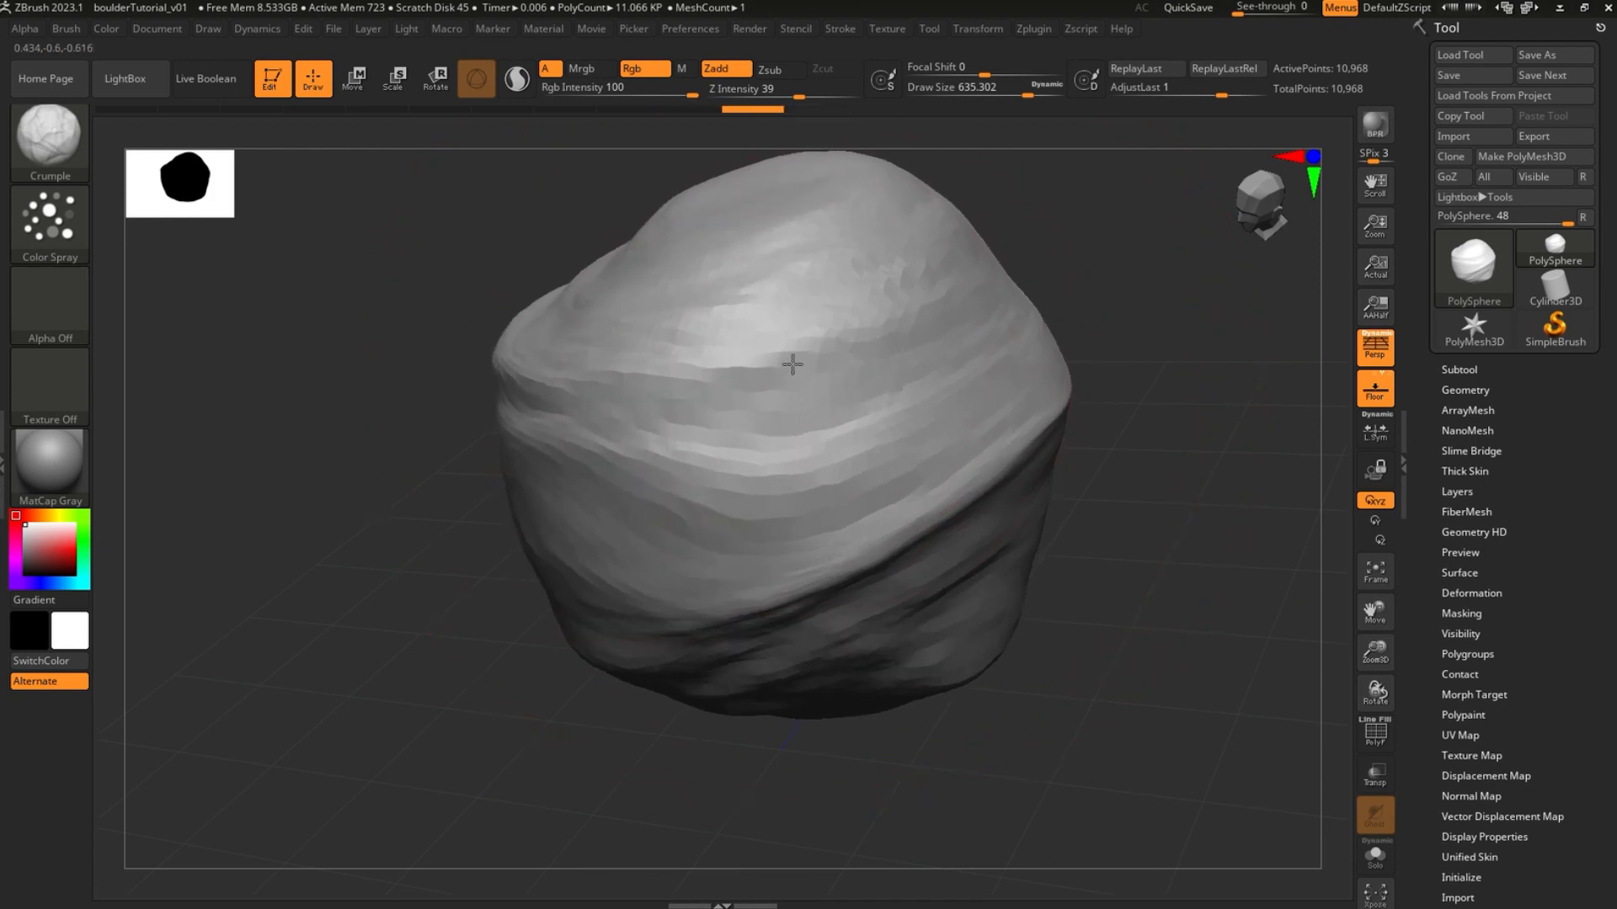
{"action": "mouse_move", "coordinate": [790, 361]}
{"action": "right_mouse_down"}
{"action": "mouse_move", "coordinate": [1017, 531]}
{"action": "mouse_move", "coordinate": [552, 412]}
{"action": "right_mouse_up"}
{"action": "right_click", "coordinate": [545, 412]}
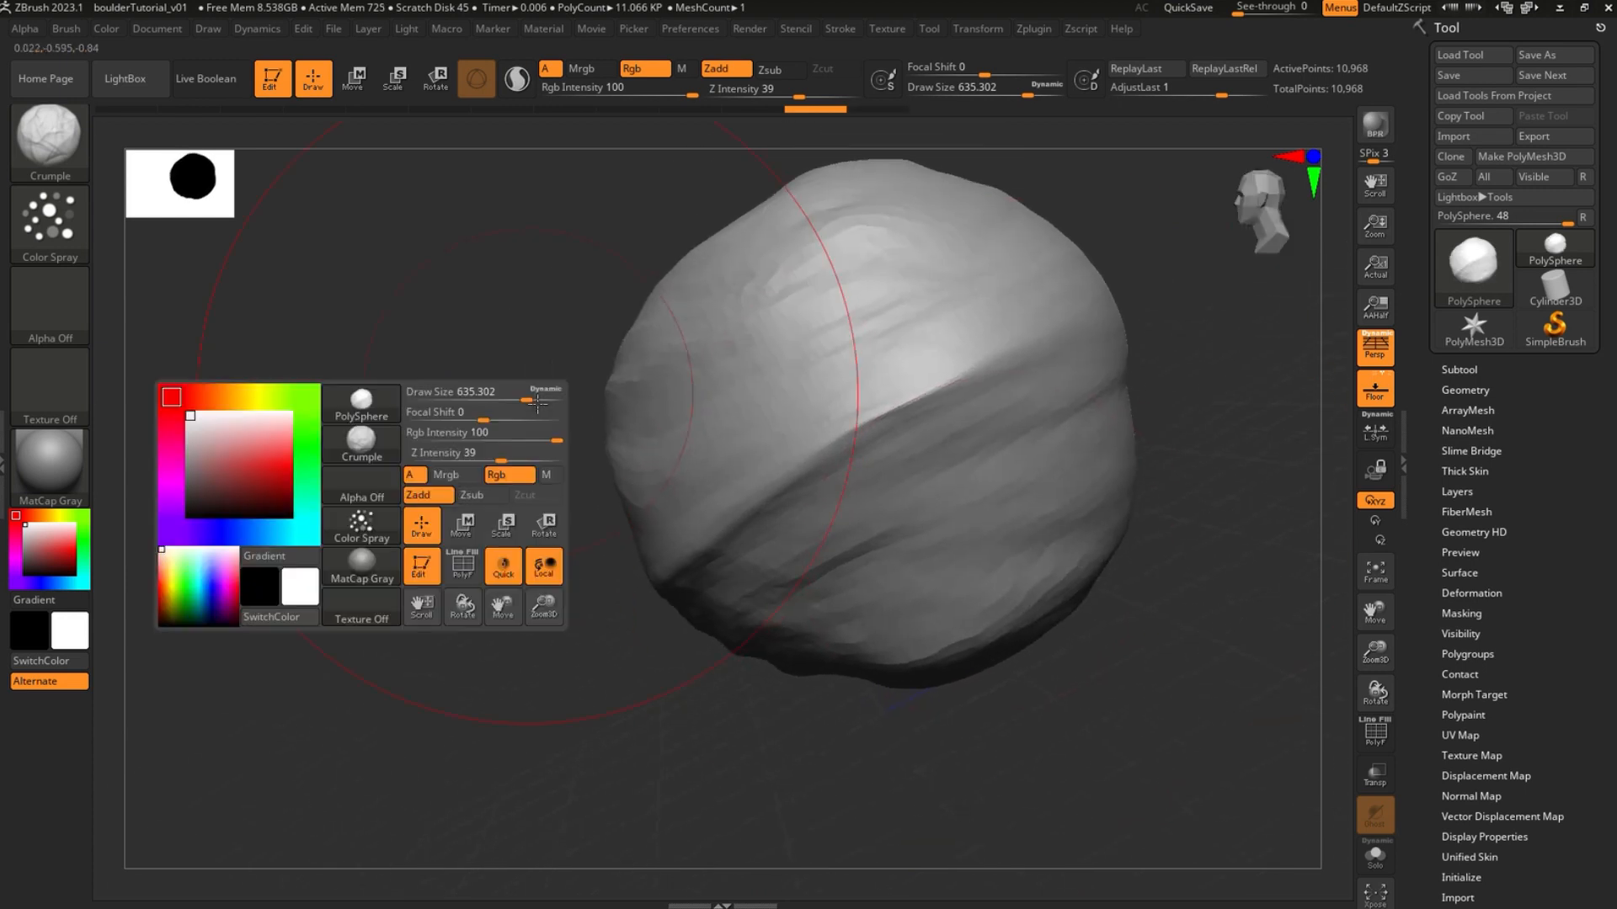
{"action": "mouse_move", "coordinate": [555, 305]}
{"action": "right_mouse_down", "text": "alt"}
{"action": "mouse_move", "coordinate": [559, 332]}
{"action": "mouse_move", "coordinate": [511, 373]}
{"action": "right_mouse_up", "text": "alt"}
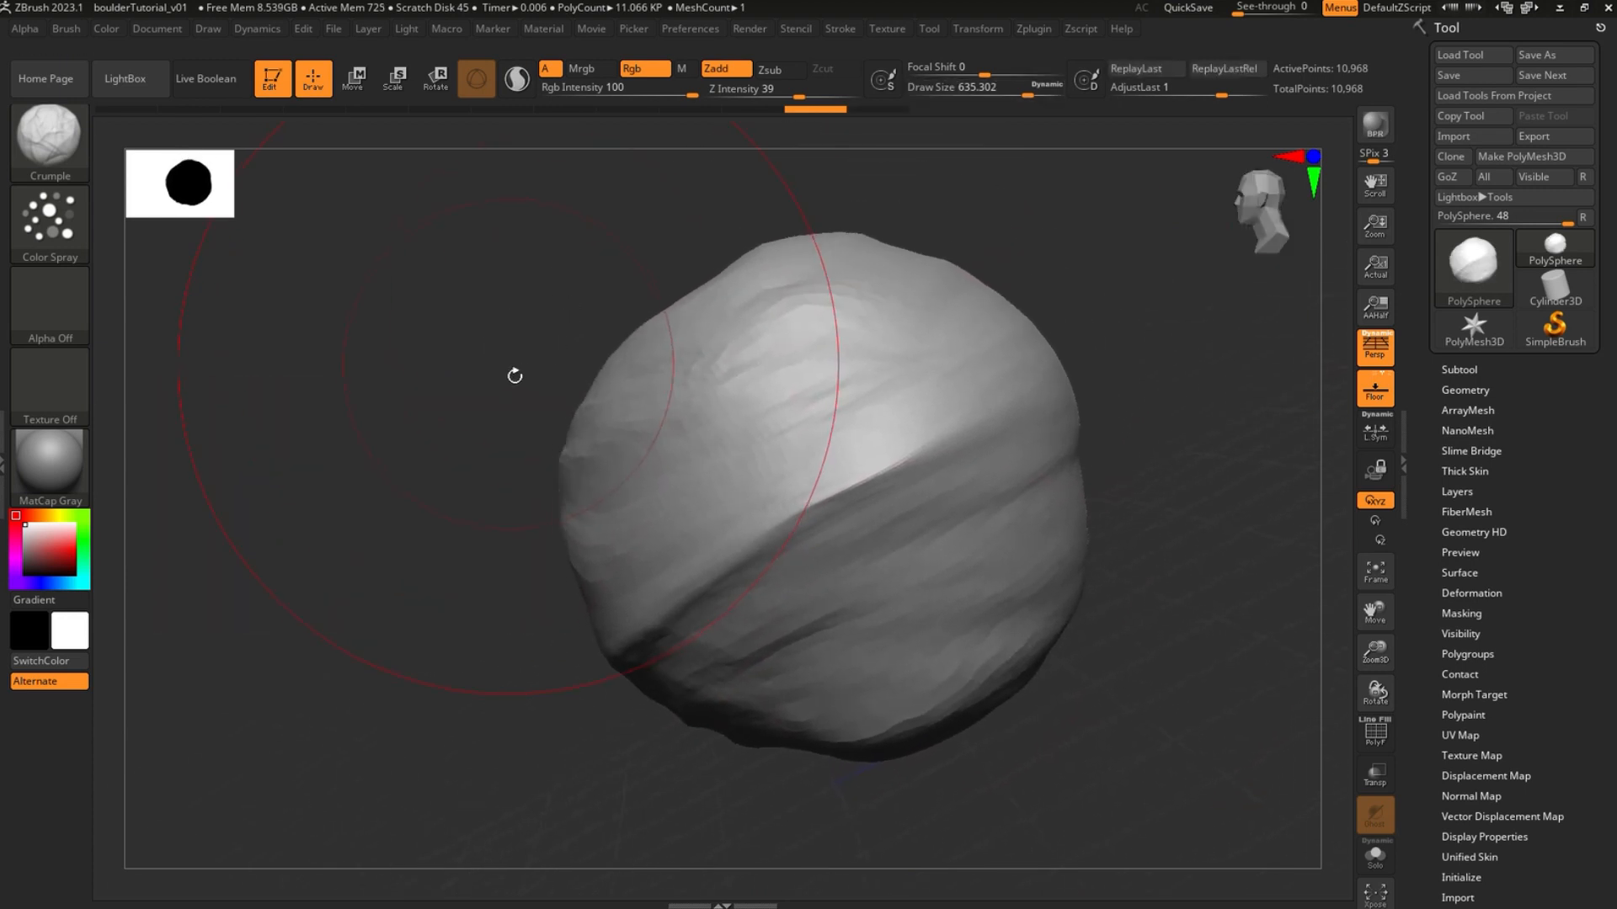
Bring up the transform gizmo in Move mode, keeping the mesh in 3D, stretch the rock along Z and rotate it level
{"action": "key", "text": "t"}
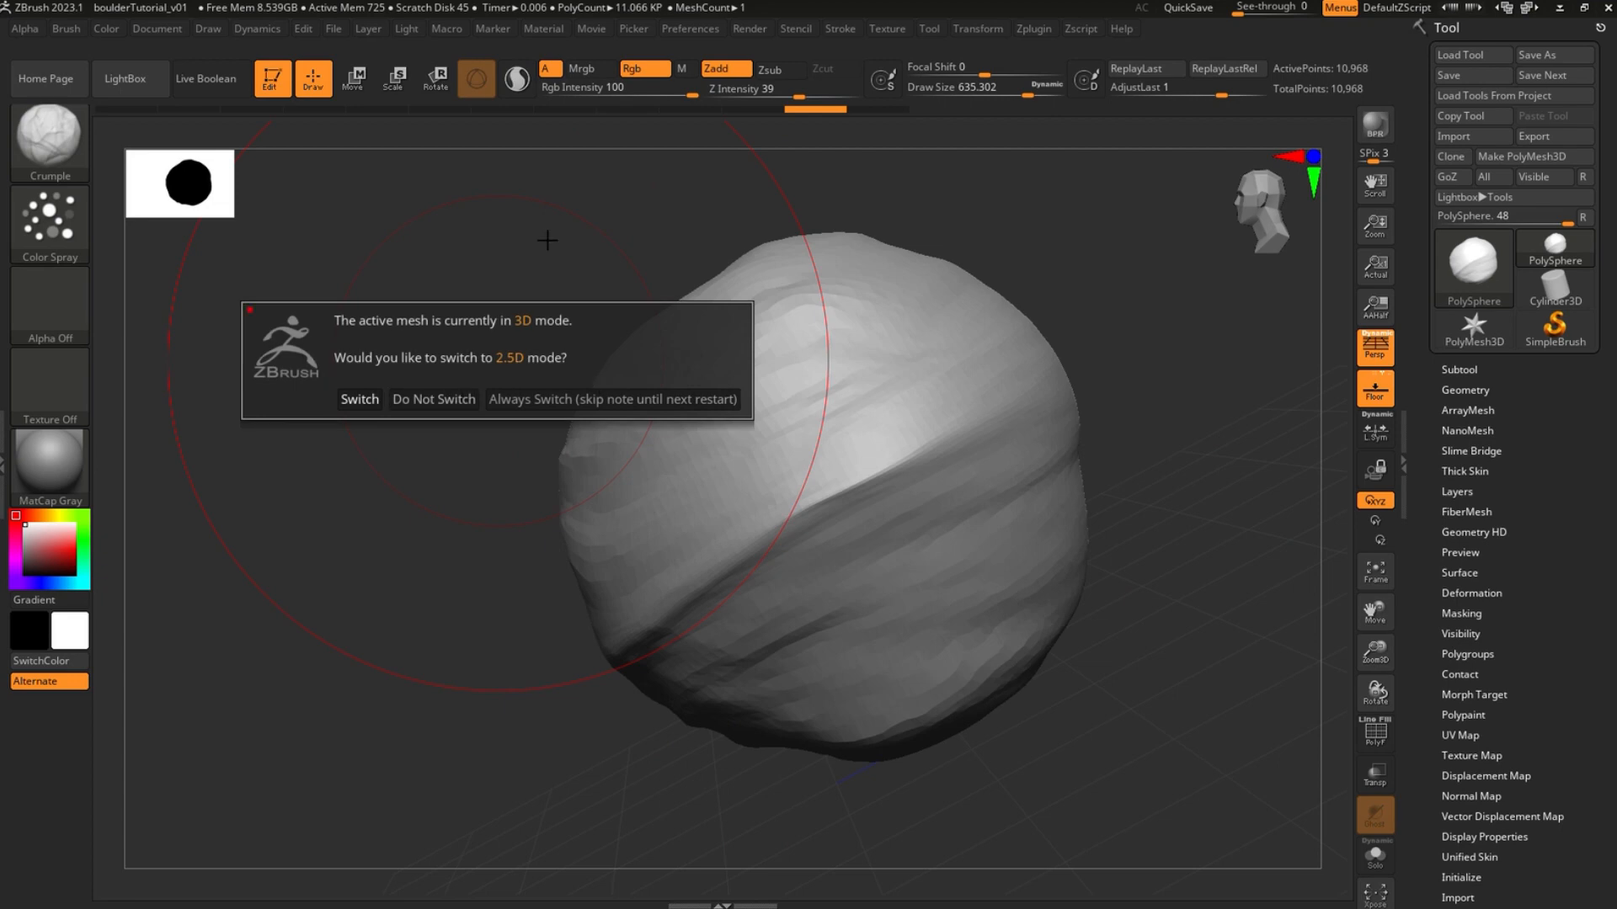
{"action": "left_click", "coordinate": [434, 399]}
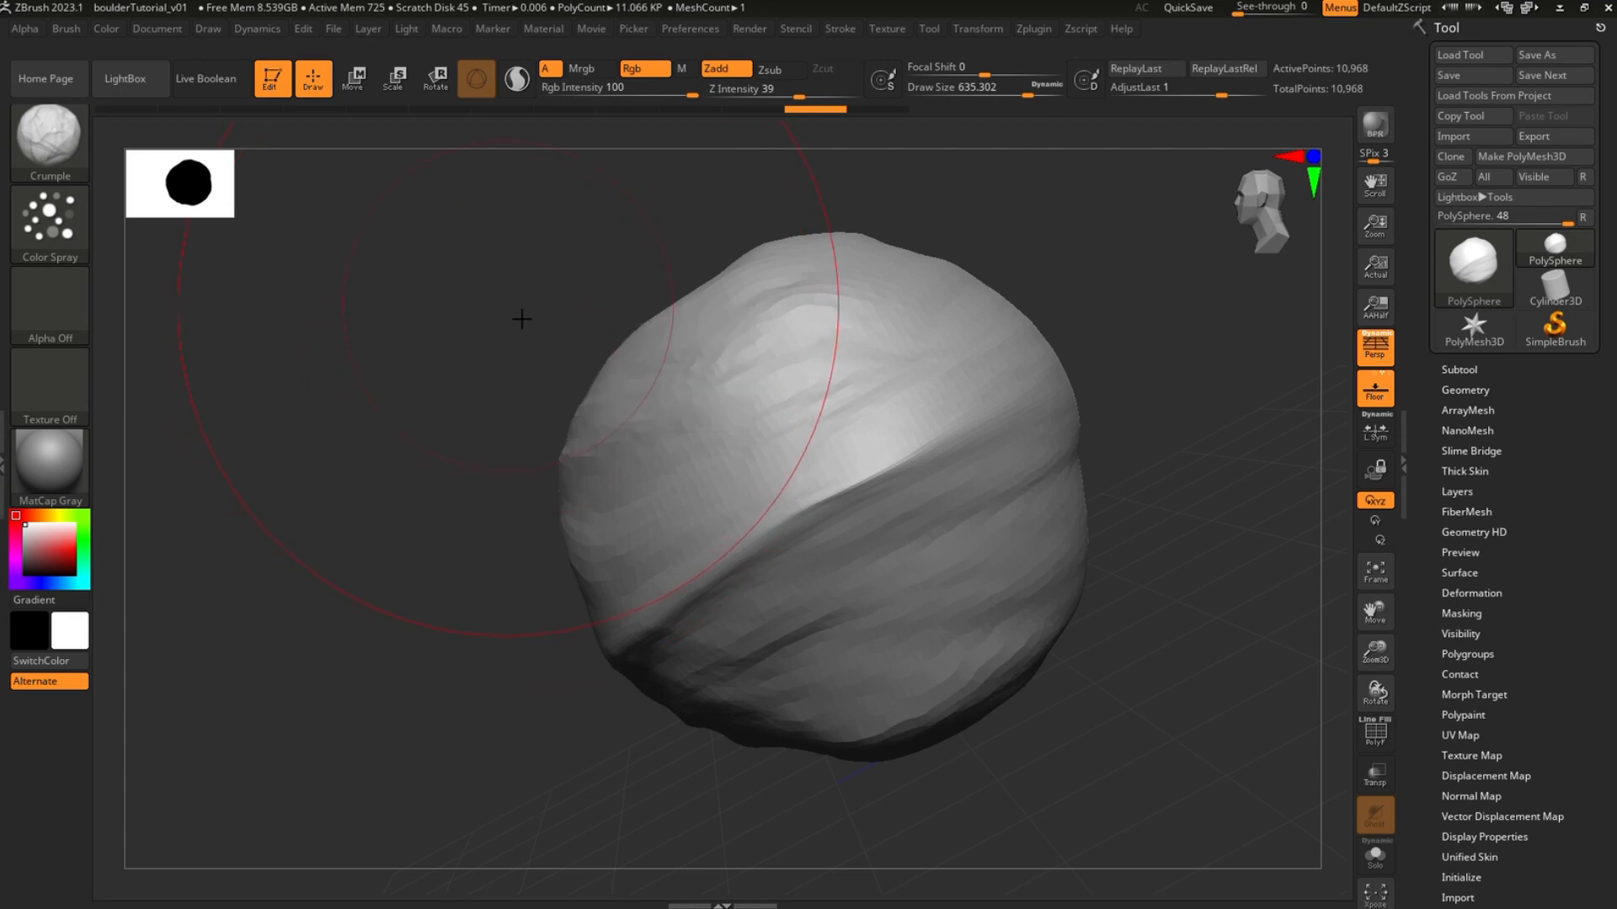
{"action": "key", "text": "e"}
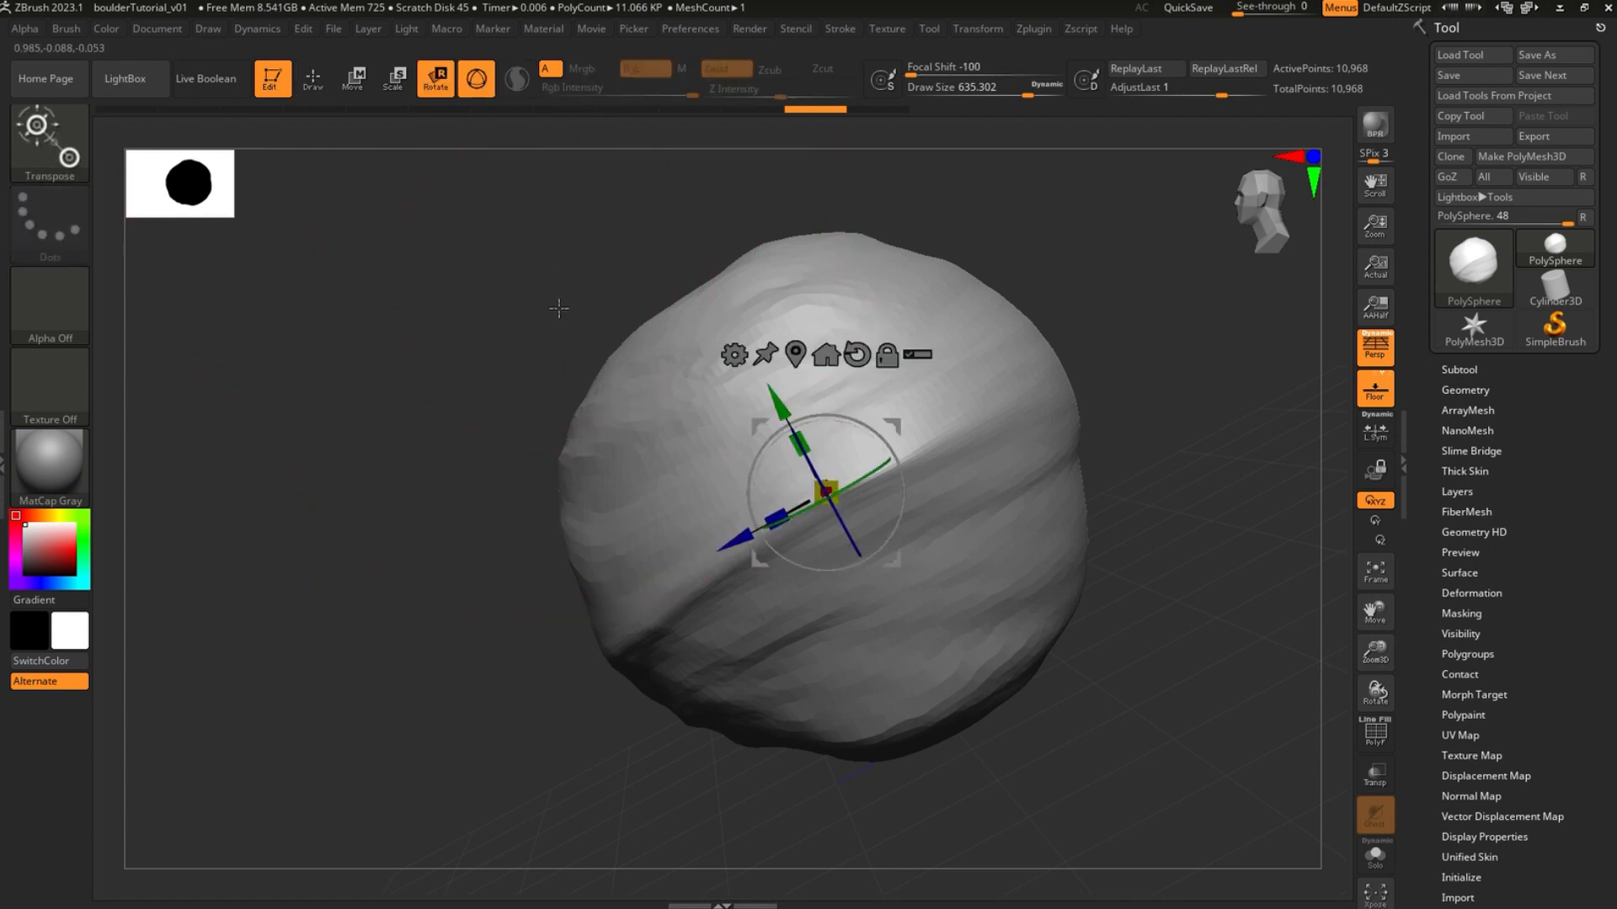
{"action": "key", "text": "w"}
{"action": "key", "text": "r"}
{"action": "key", "text": "w"}
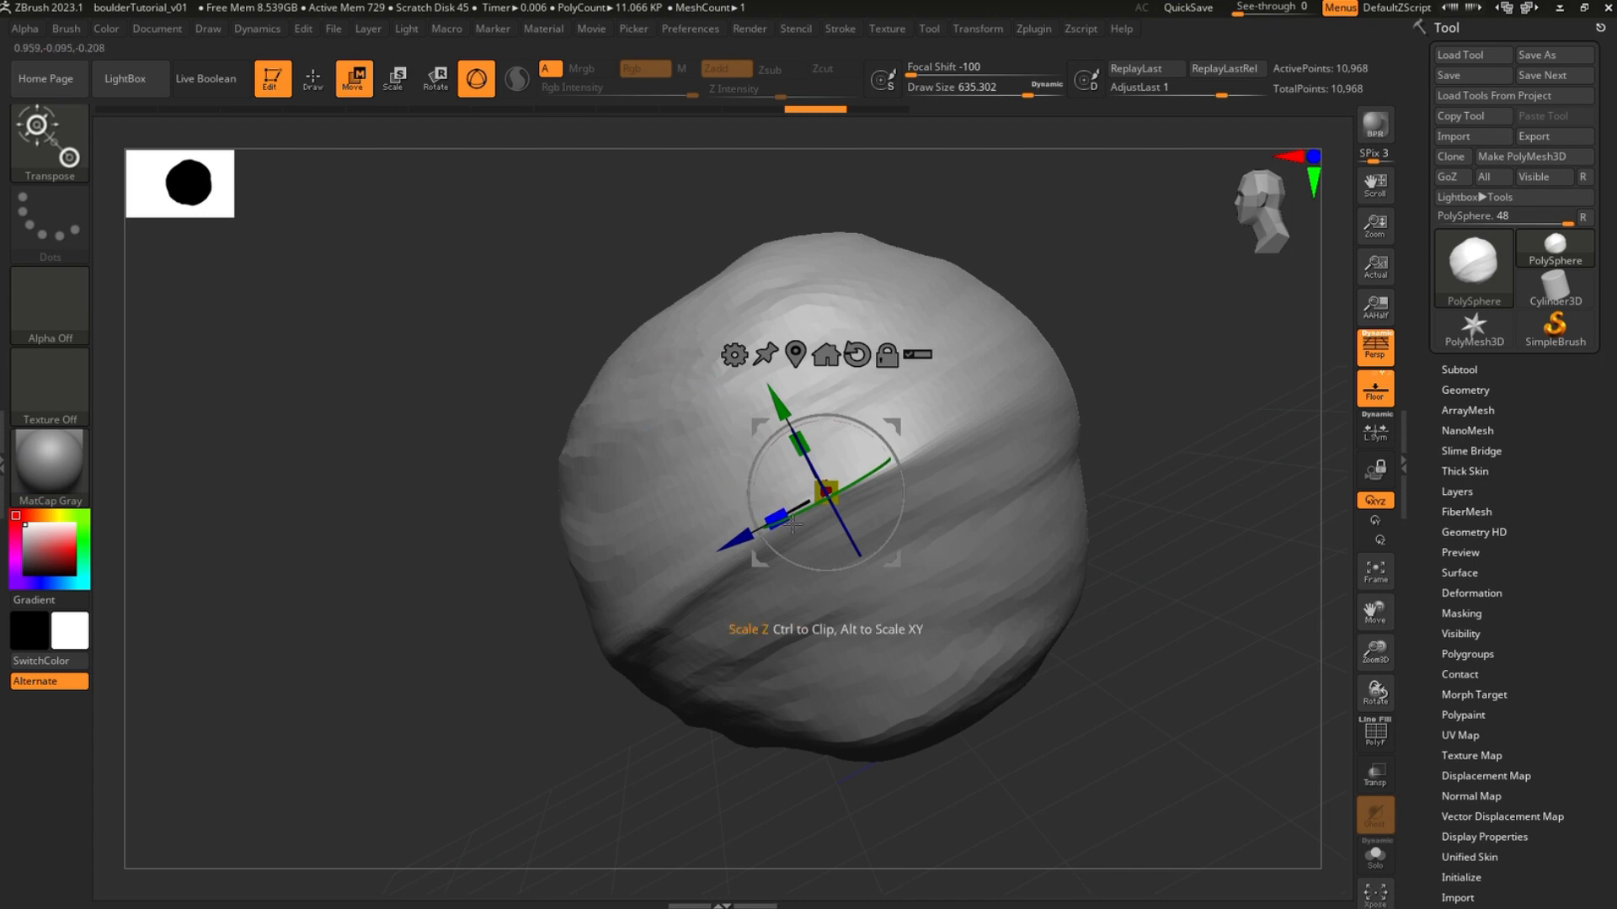
{"action": "left_click_drag", "start_coordinate": [787, 524], "coordinate": [697, 564]}
{"action": "left_click_drag", "start_coordinate": [853, 427], "coordinate": [884, 450]}
{"action": "left_click_drag", "start_coordinate": [776, 494], "coordinate": [740, 497]}
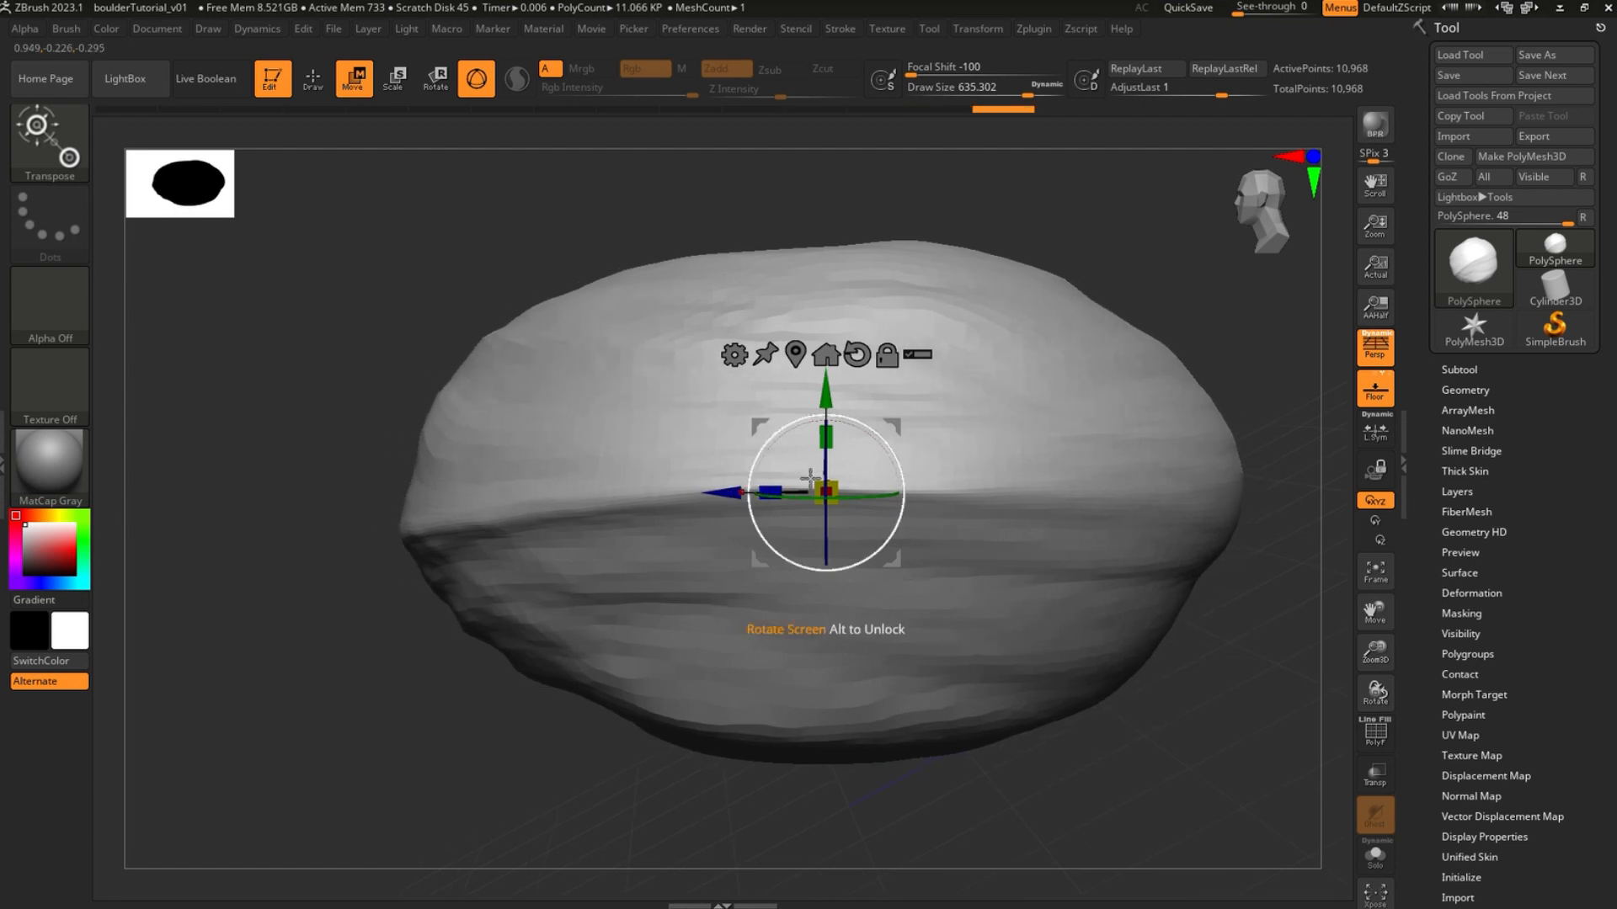
Flatten the stretched rock slightly along Y and fine-tune its orientation with the gizmo
{"action": "left_click_drag", "start_coordinate": [827, 439], "coordinate": [839, 479]}
{"action": "left_click_drag", "start_coordinate": [480, 261], "coordinate": [636, 308]}
{"action": "left_click_drag", "start_coordinate": [730, 393], "coordinate": [715, 324]}
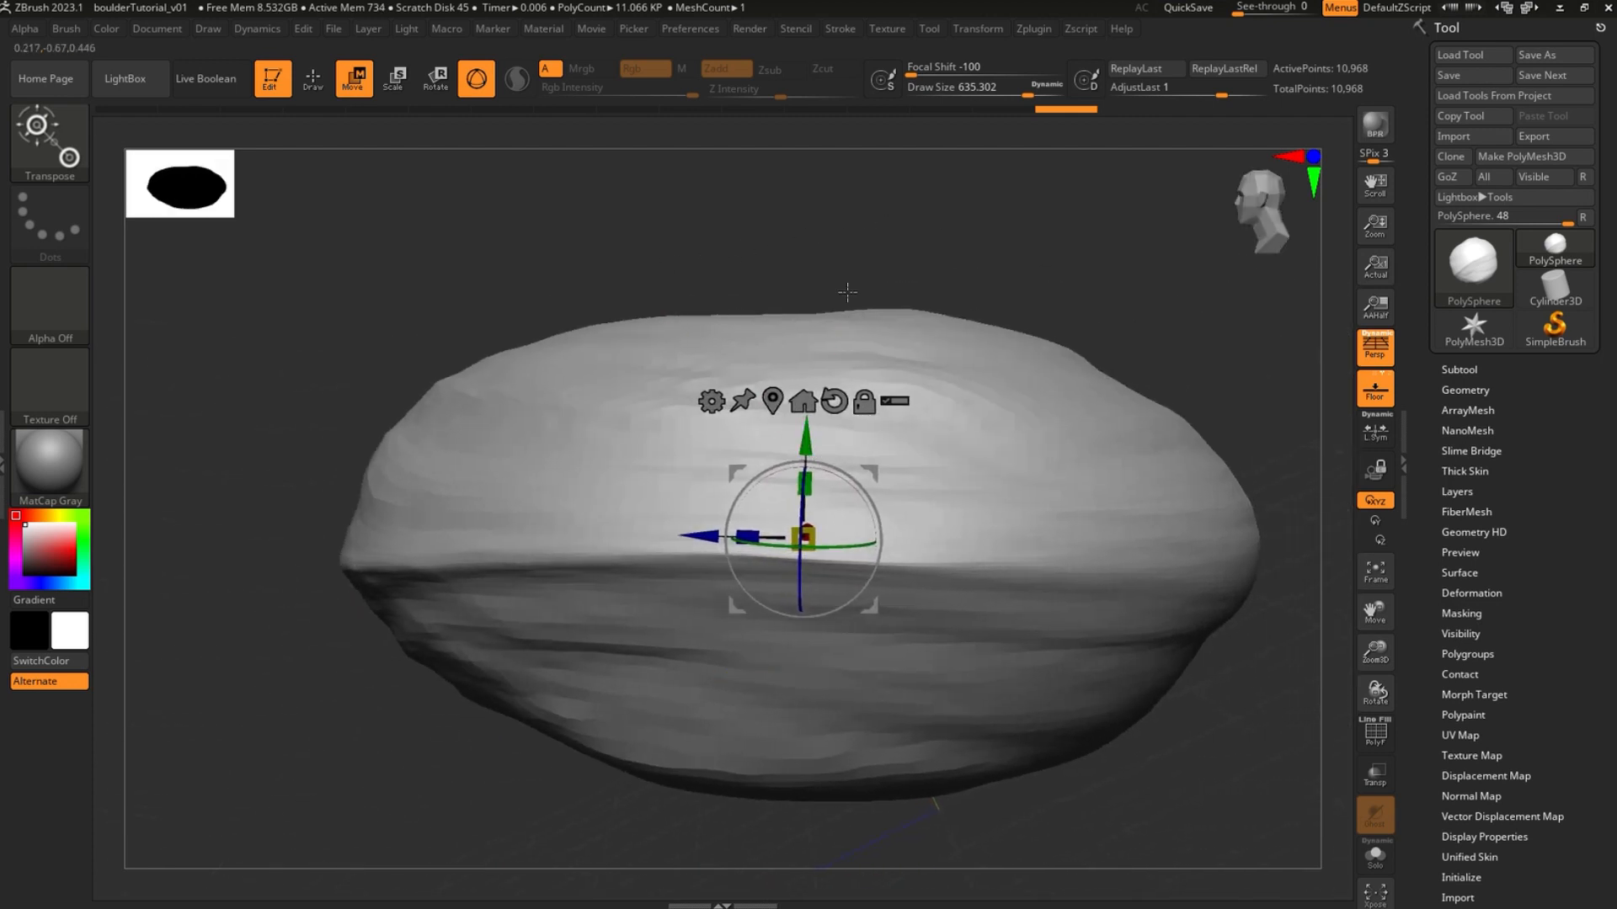
{"action": "left_click_drag", "start_coordinate": [847, 292], "coordinate": [830, 271]}
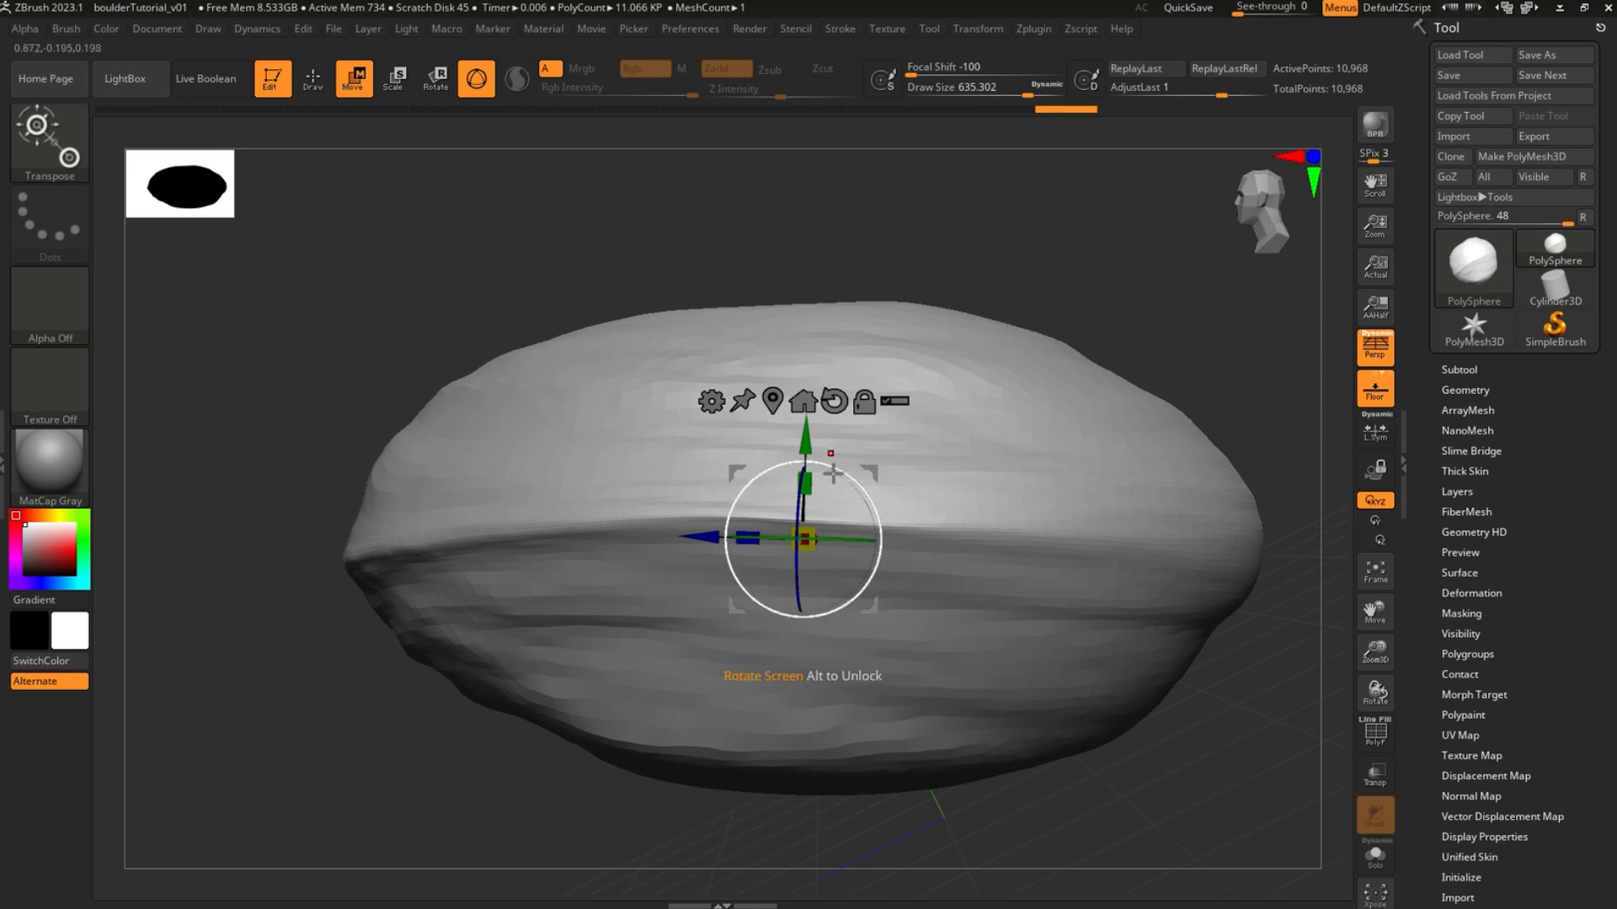
{"action": "left_click_drag", "start_coordinate": [826, 494], "coordinate": [822, 499]}
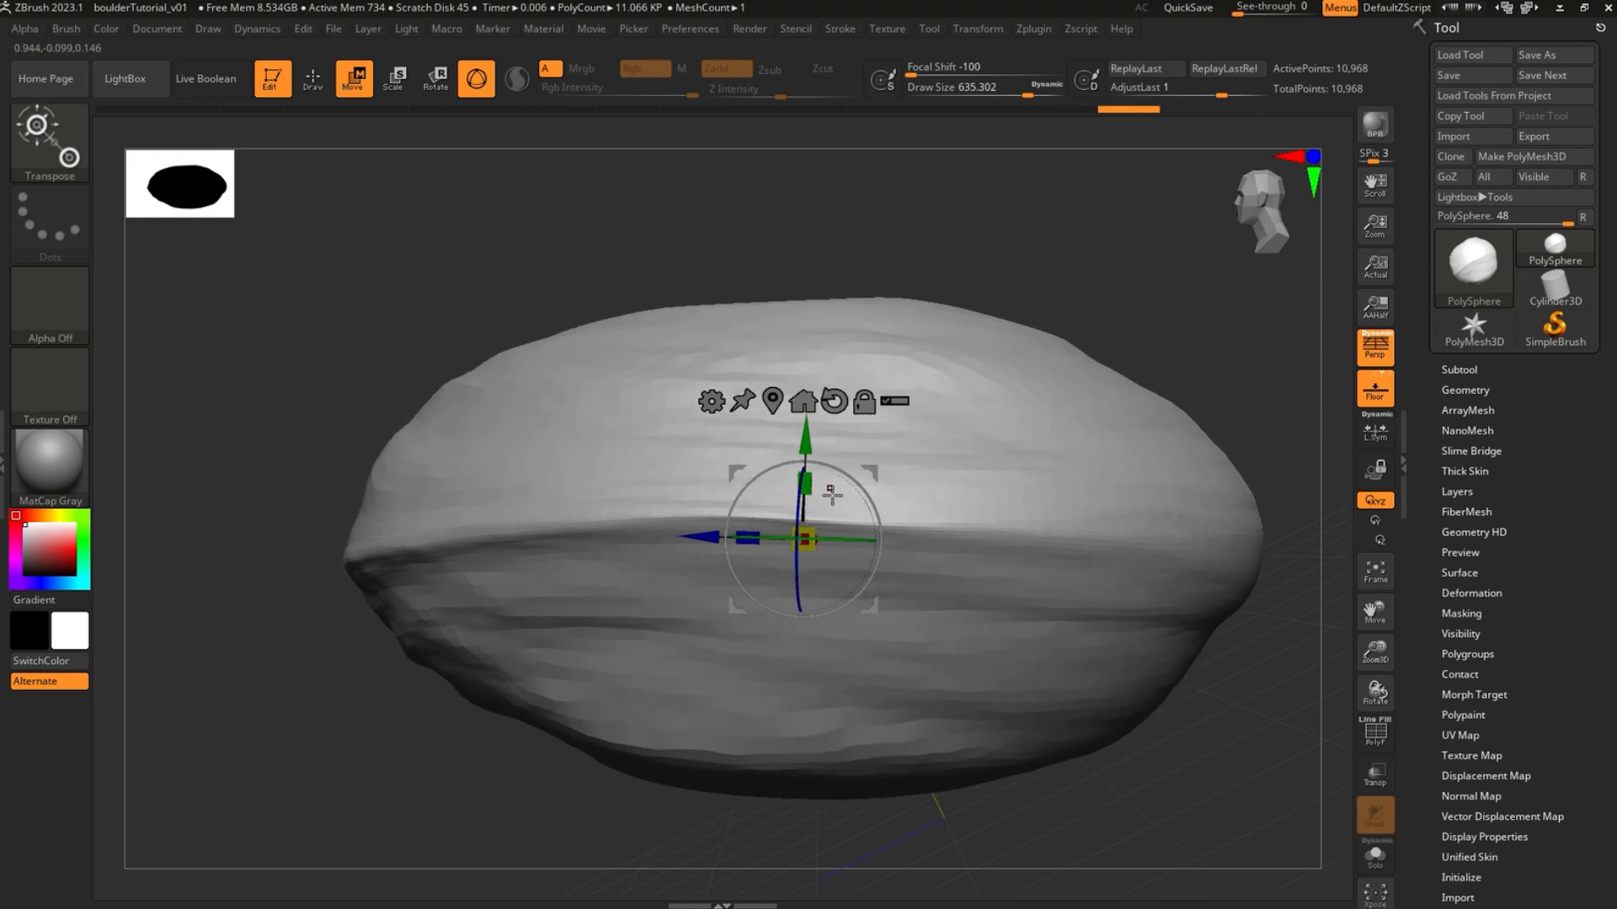
{"action": "left_click_drag", "start_coordinate": [506, 296], "coordinate": [815, 516]}
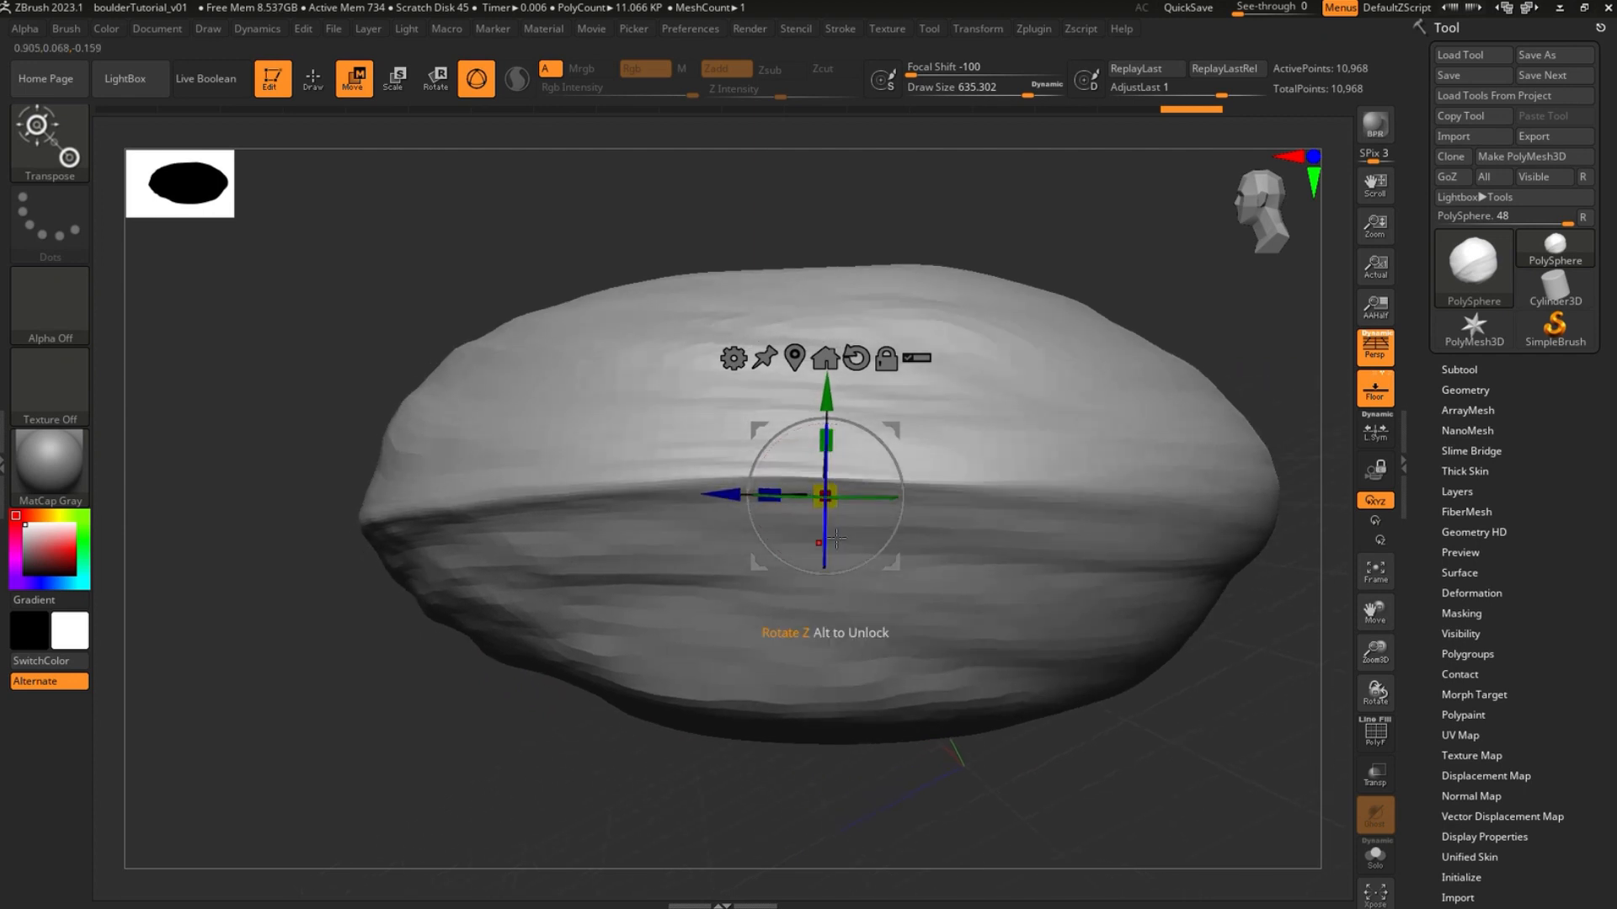
{"action": "mouse_move", "coordinate": [780, 234]}
{"action": "left_mouse_down"}
{"action": "mouse_move", "coordinate": [744, 272]}
{"action": "mouse_move", "coordinate": [800, 288]}
{"action": "mouse_move", "coordinate": [789, 268]}
{"action": "left_mouse_up"}
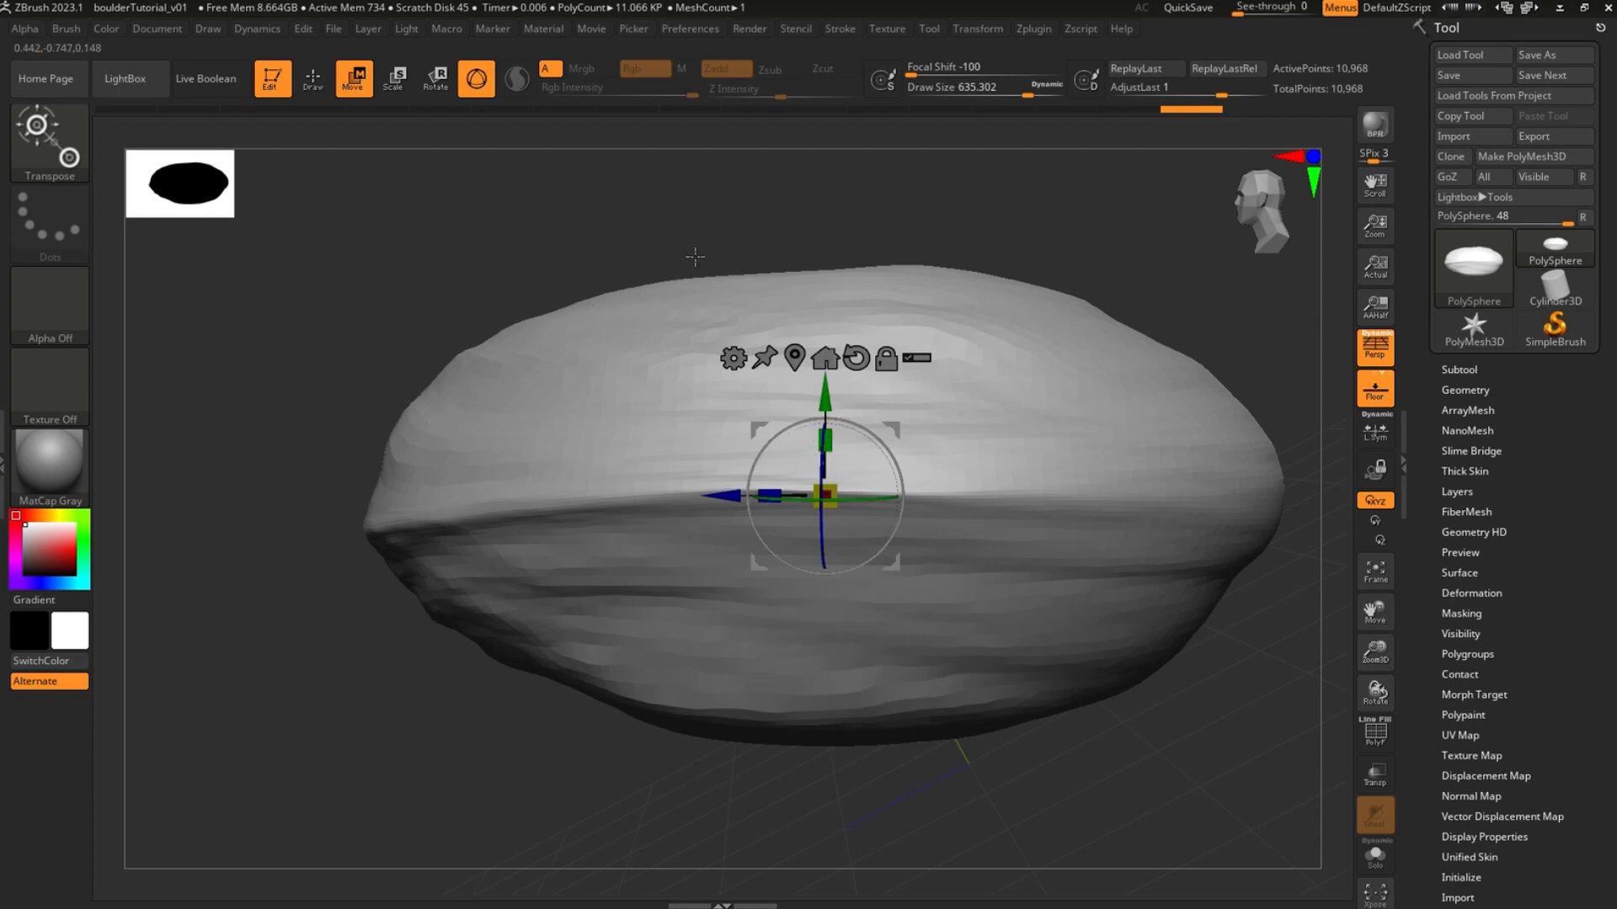
Return to Draw mode and crumple the elongated rock with broad Crumple strokes around its sides
{"action": "key", "text": "q"}
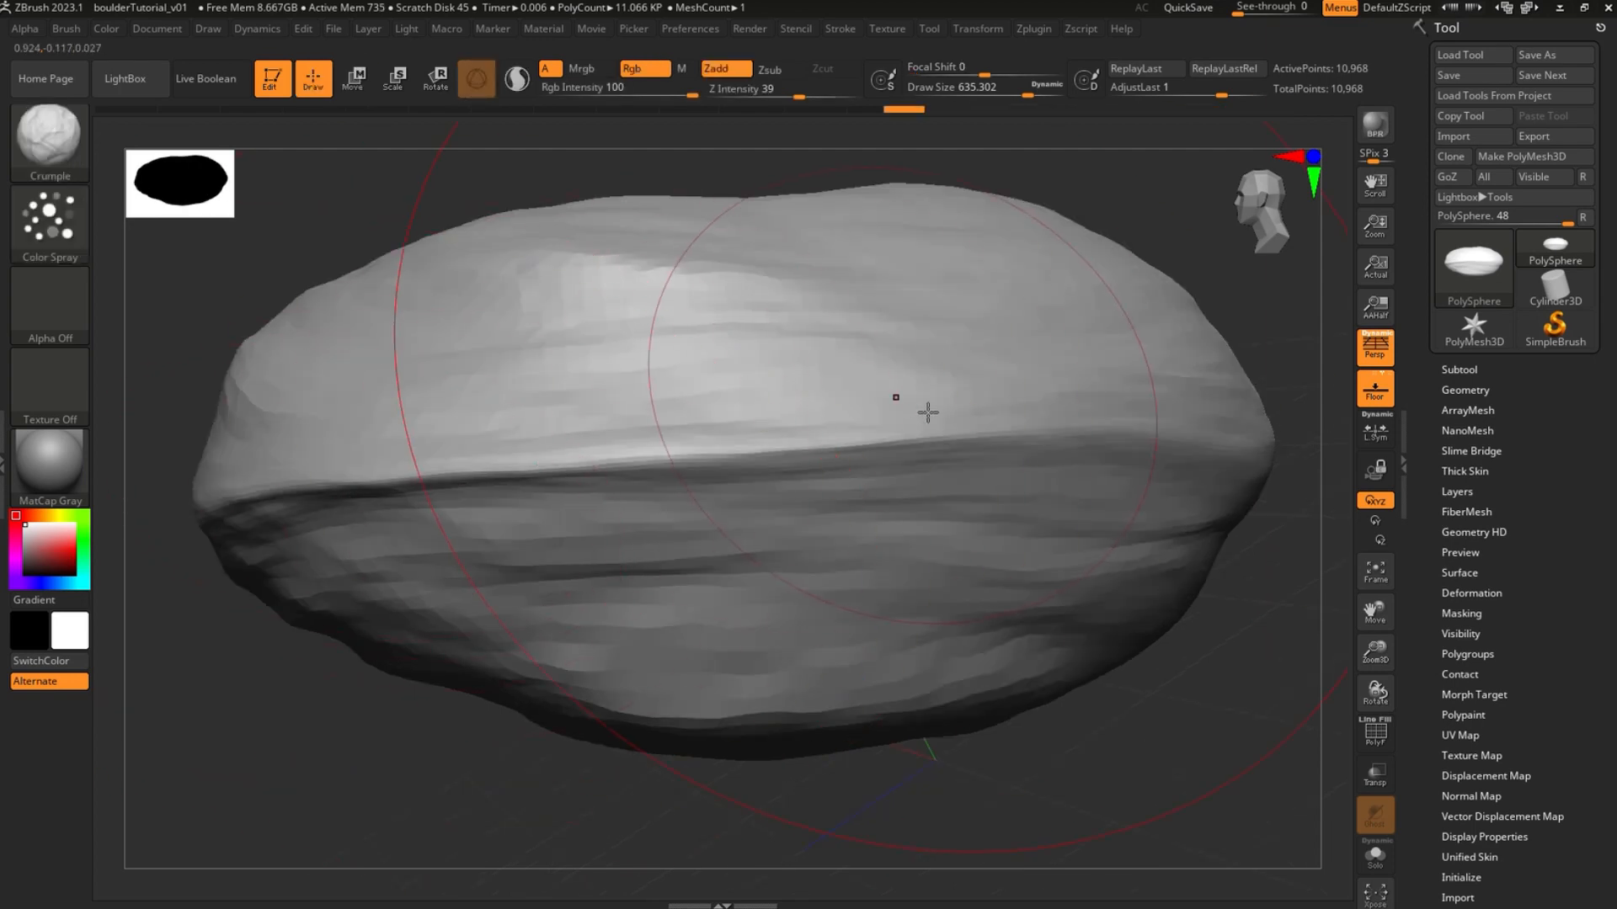
{"action": "mouse_move", "coordinate": [1067, 453]}
{"action": "right_mouse_down"}
{"action": "mouse_move", "coordinate": [931, 455]}
{"action": "mouse_move", "coordinate": [1086, 387]}
{"action": "mouse_move", "coordinate": [926, 429]}
{"action": "right_mouse_up"}
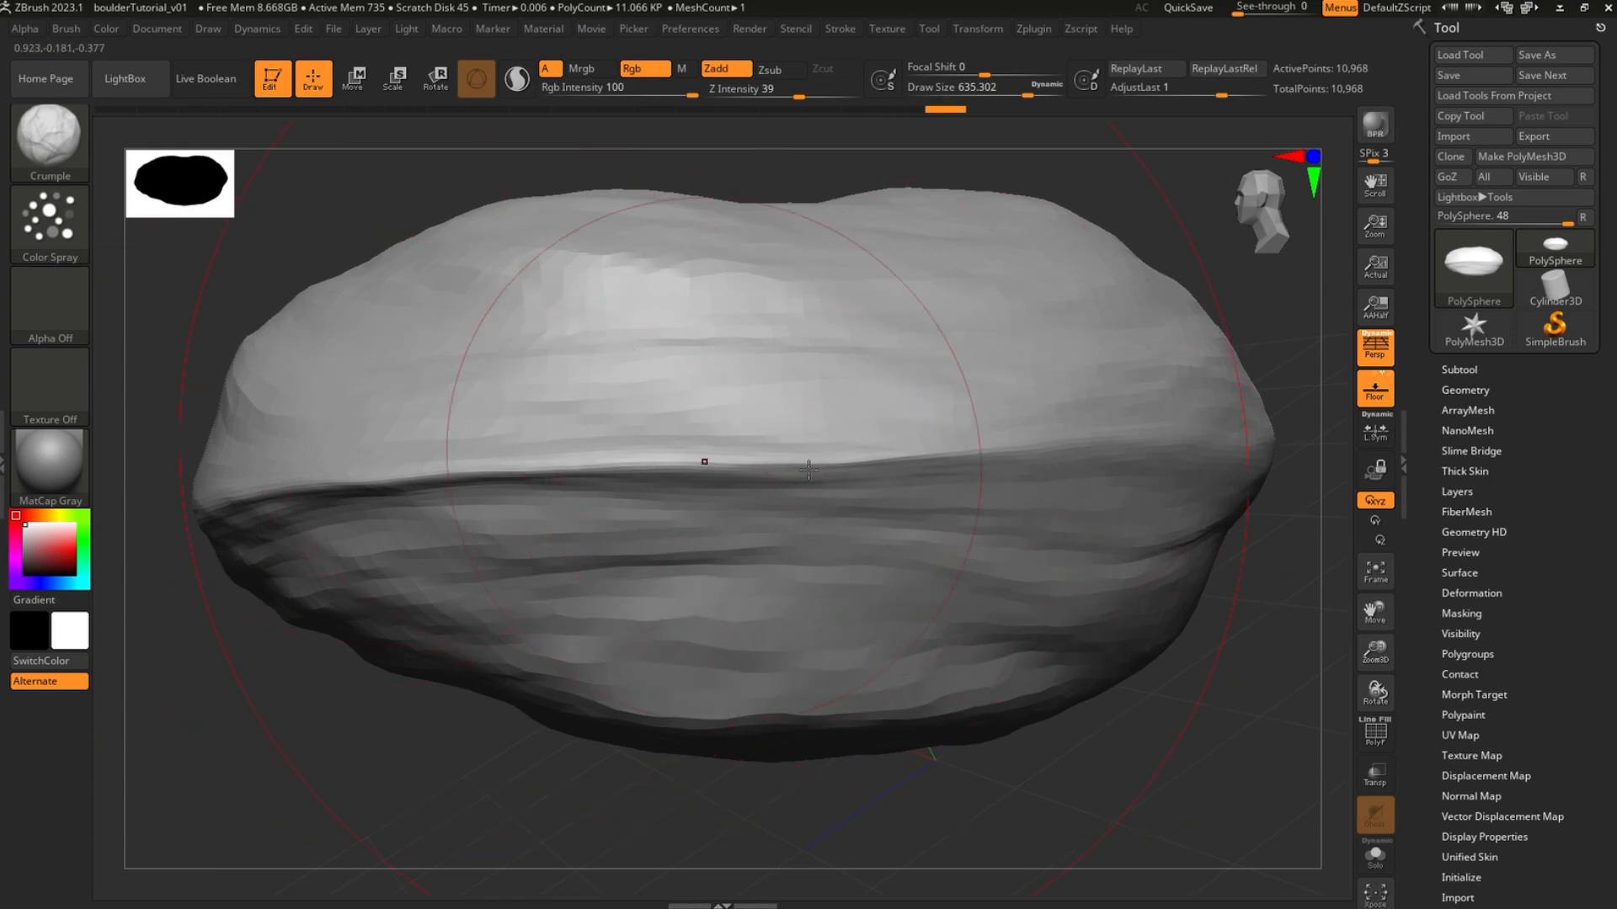
{"action": "right_click_drag", "start_coordinate": [554, 480], "coordinate": [747, 455]}
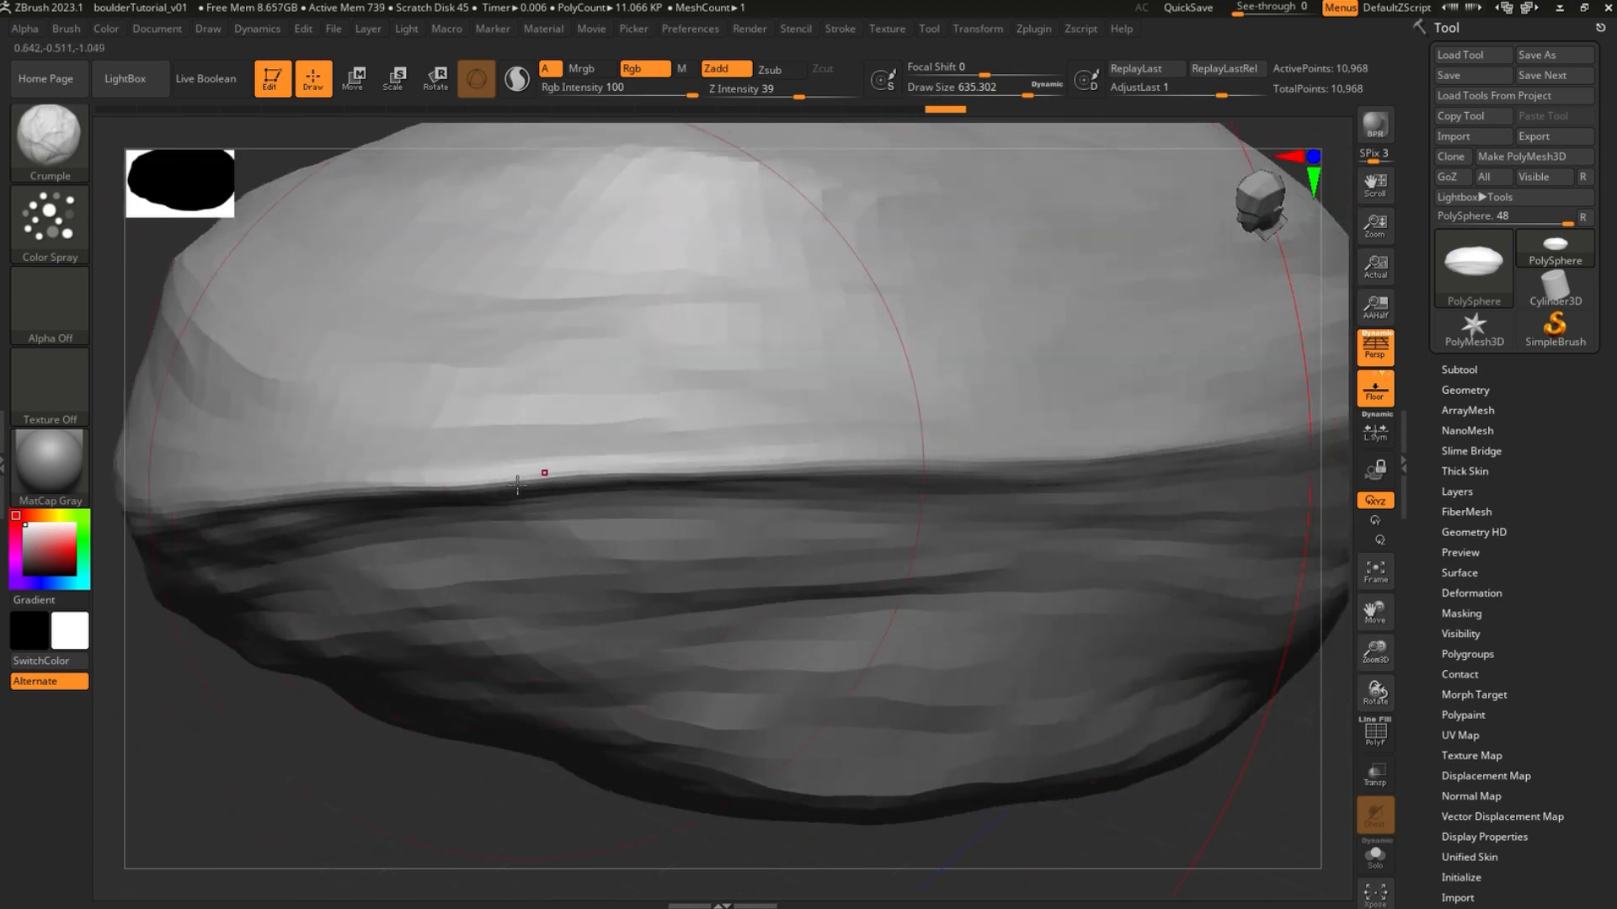
{"action": "mouse_move", "coordinate": [517, 483]}
{"action": "right_mouse_down"}
{"action": "mouse_move", "coordinate": [650, 453]}
{"action": "mouse_move", "coordinate": [480, 393]}
{"action": "mouse_move", "coordinate": [675, 412]}
{"action": "right_mouse_up"}
{"action": "mouse_move", "coordinate": [675, 412]}
{"action": "left_mouse_down"}
{"action": "mouse_move", "coordinate": [688, 373]}
{"action": "mouse_move", "coordinate": [847, 350]}
{"action": "left_mouse_up"}
{"action": "right_click_drag", "start_coordinate": [899, 350], "coordinate": [1342, 351]}
{"action": "right_click_drag", "start_coordinate": [1334, 485], "coordinate": [956, 585], "text": "alt"}
Compare the rock with perspective distortion on and off, leaving perspective off
{"action": "left_click", "coordinate": [1378, 352]}
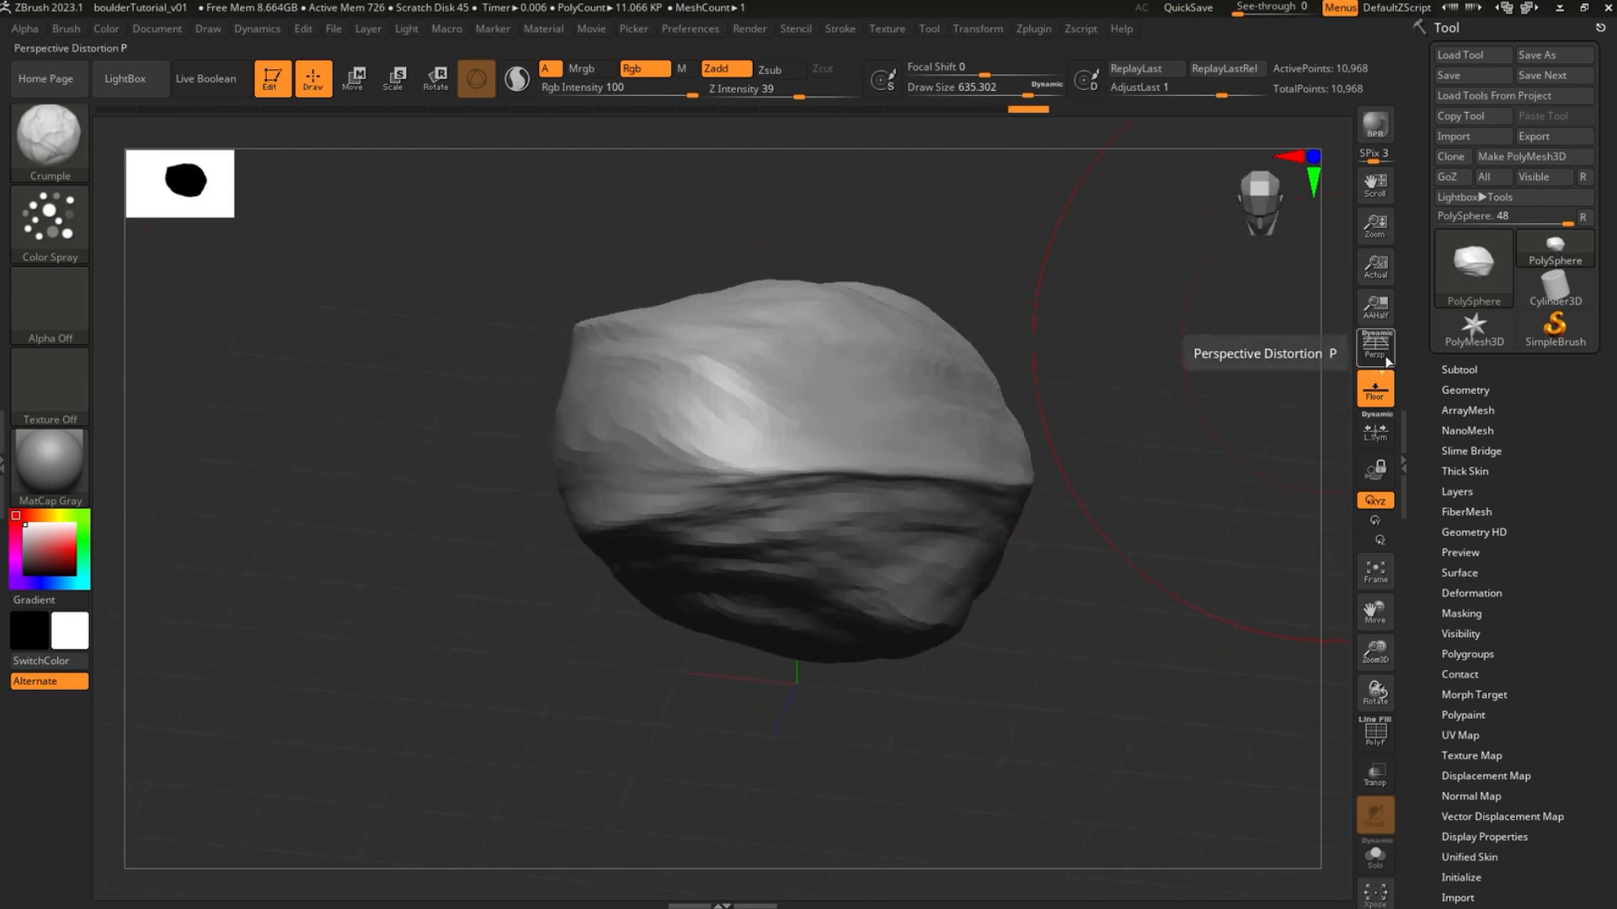
{"action": "left_click", "coordinate": [1378, 356]}
{"action": "right_click_drag", "start_coordinate": [978, 407], "coordinate": [1086, 397]}
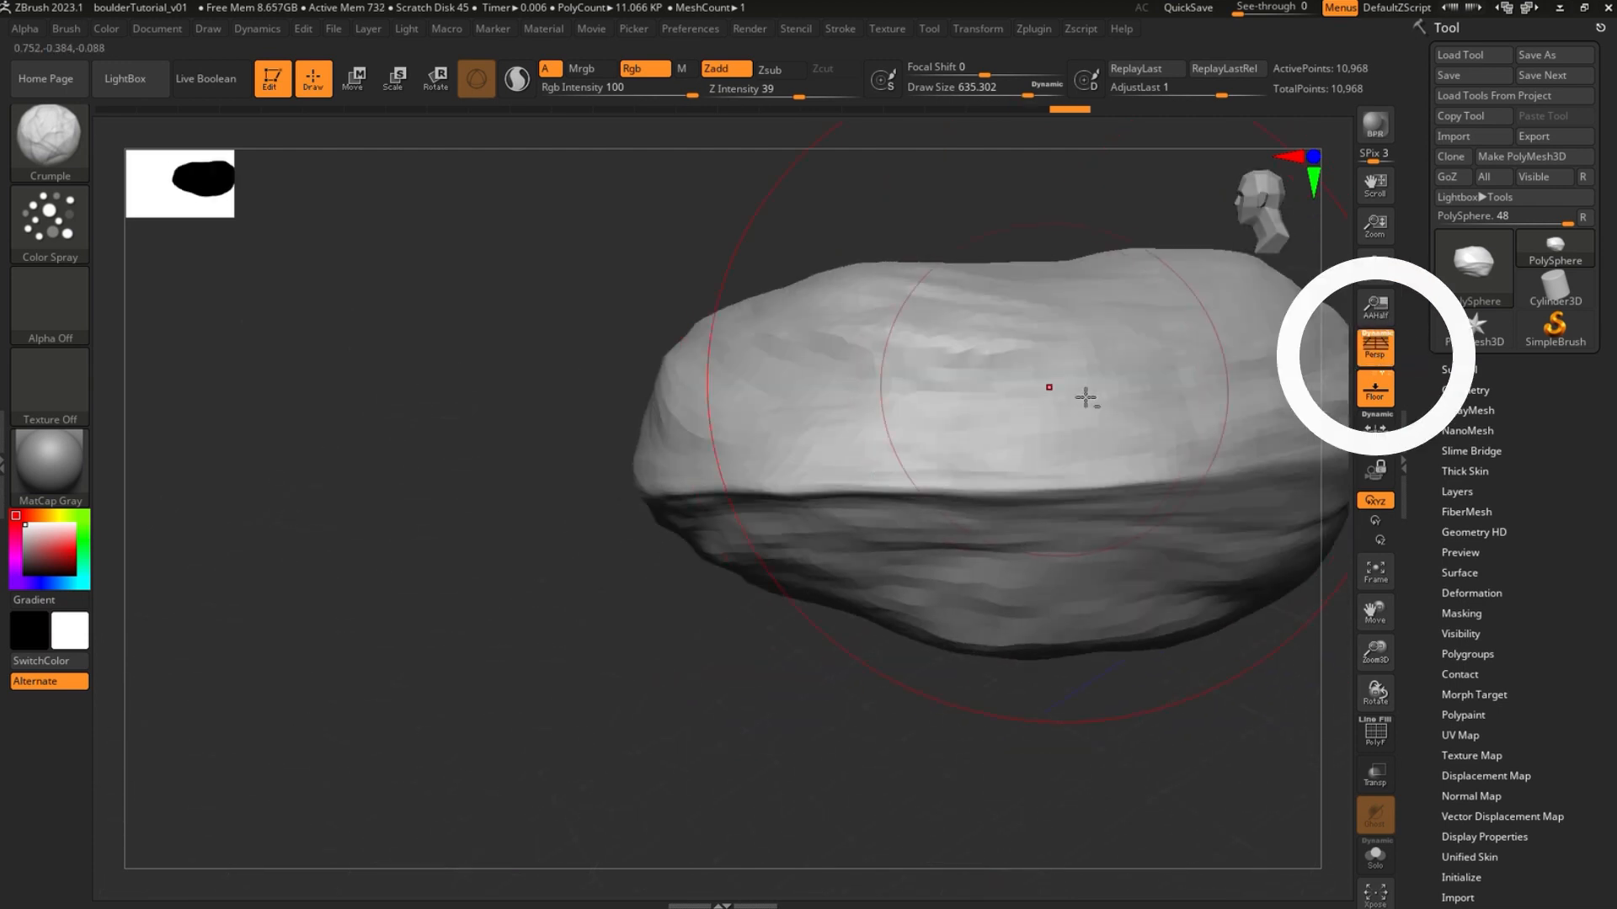
{"action": "left_click", "coordinate": [1377, 346]}
{"action": "left_click", "coordinate": [1380, 346]}
{"action": "left_click", "coordinate": [1381, 347]}
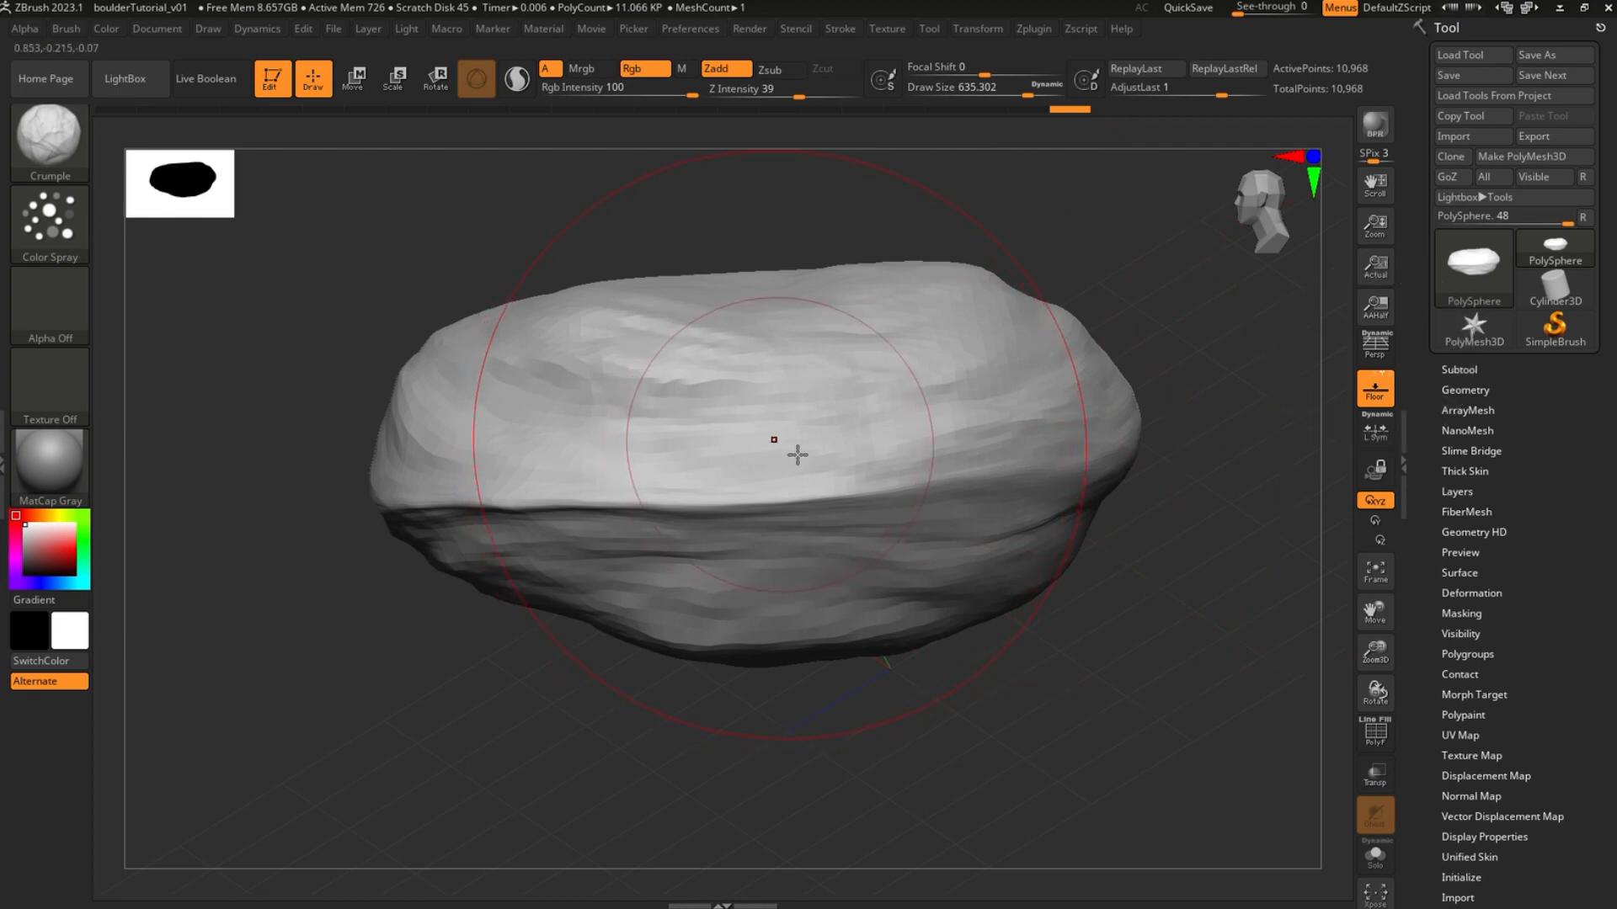
Set Z Intensity to 100 and carve deeper ridges into the rock from all sides with the Crumple brush
{"action": "mouse_move", "coordinate": [718, 458]}
{"action": "right_mouse_down"}
{"action": "mouse_move", "coordinate": [571, 485]}
{"action": "mouse_move", "coordinate": [774, 447]}
{"action": "mouse_move", "coordinate": [735, 490]}
{"action": "right_mouse_up"}
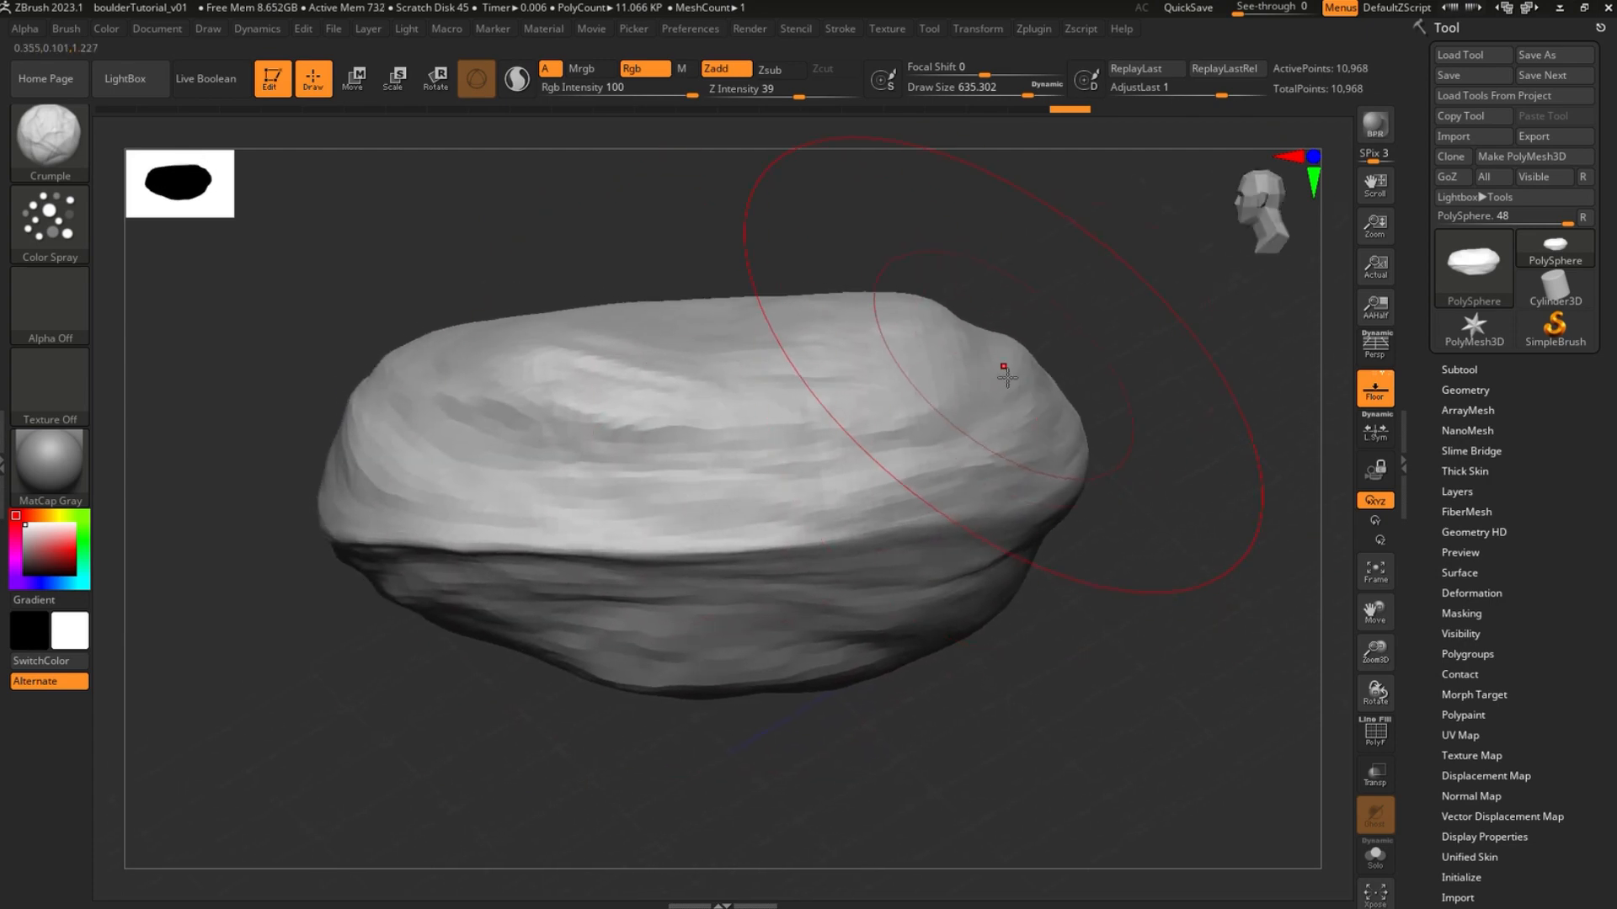
{"action": "right_click_drag", "start_coordinate": [898, 408], "coordinate": [881, 462]}
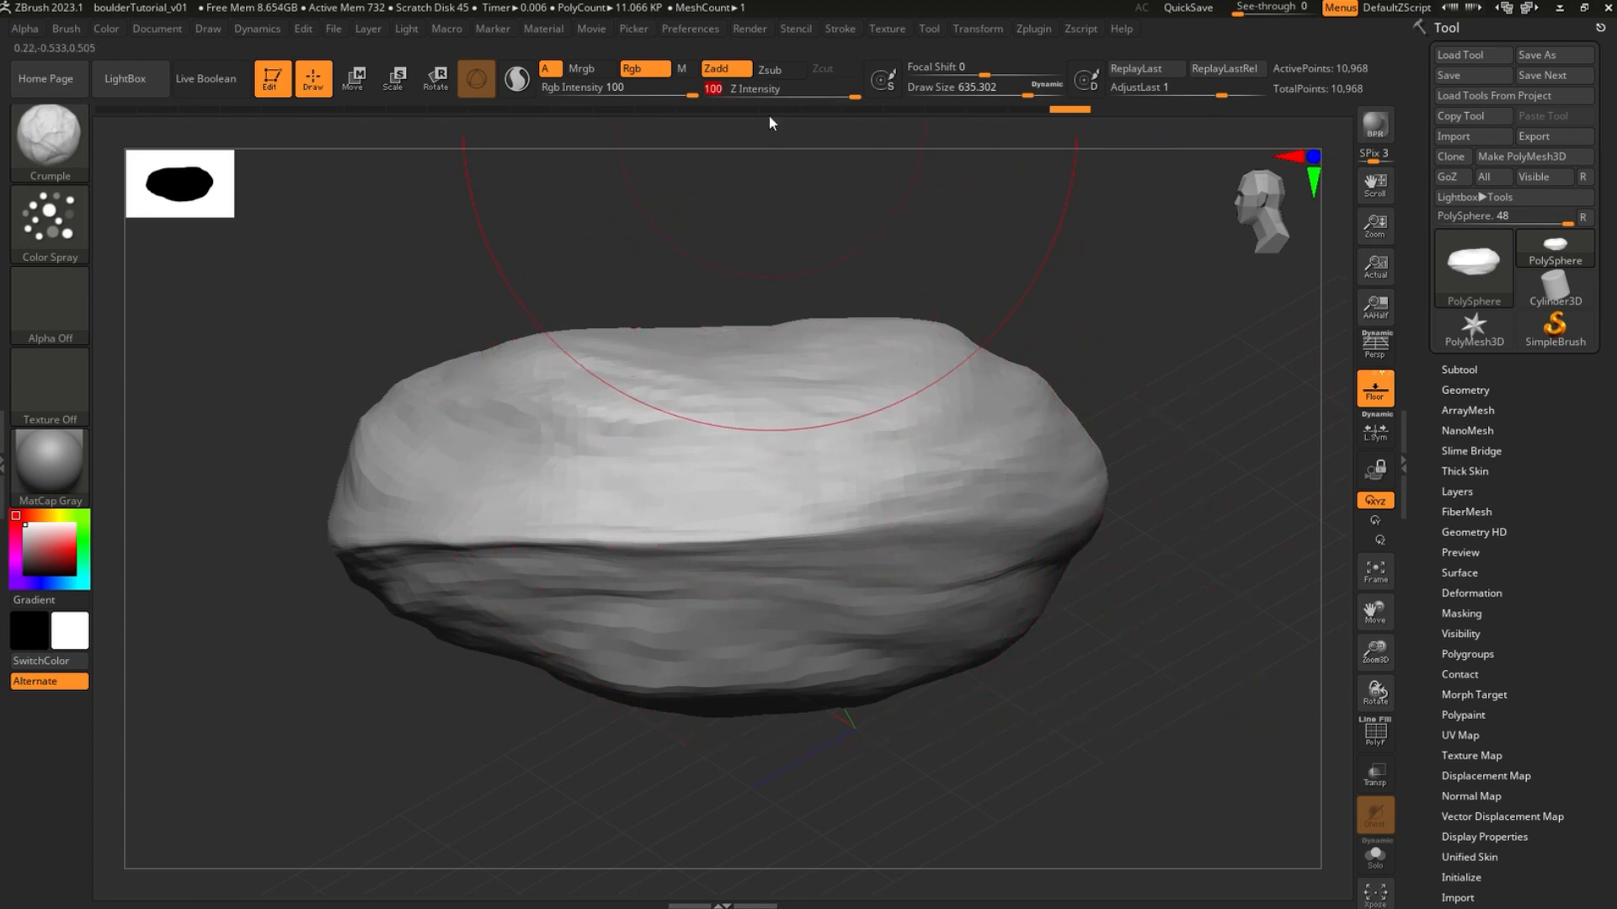
{"action": "mouse_move", "coordinate": [861, 506]}
{"action": "left_mouse_down"}
{"action": "mouse_move", "coordinate": [741, 548]}
{"action": "mouse_move", "coordinate": [716, 526]}
{"action": "mouse_move", "coordinate": [862, 509]}
{"action": "left_mouse_up"}
{"action": "mouse_move", "coordinate": [528, 520]}
{"action": "left_mouse_down"}
{"action": "mouse_move", "coordinate": [498, 491]}
{"action": "mouse_move", "coordinate": [884, 538]}
{"action": "left_mouse_up"}
{"action": "mouse_move", "coordinate": [885, 573]}
{"action": "right_mouse_down"}
{"action": "mouse_move", "coordinate": [955, 607]}
{"action": "mouse_move", "coordinate": [913, 614]}
{"action": "mouse_move", "coordinate": [906, 581]}
{"action": "right_mouse_up"}
{"action": "mouse_move", "coordinate": [1204, 473]}
{"action": "right_mouse_down"}
{"action": "mouse_move", "coordinate": [1086, 492]}
{"action": "mouse_move", "coordinate": [1209, 466]}
{"action": "mouse_move", "coordinate": [614, 426]}
{"action": "right_mouse_up"}
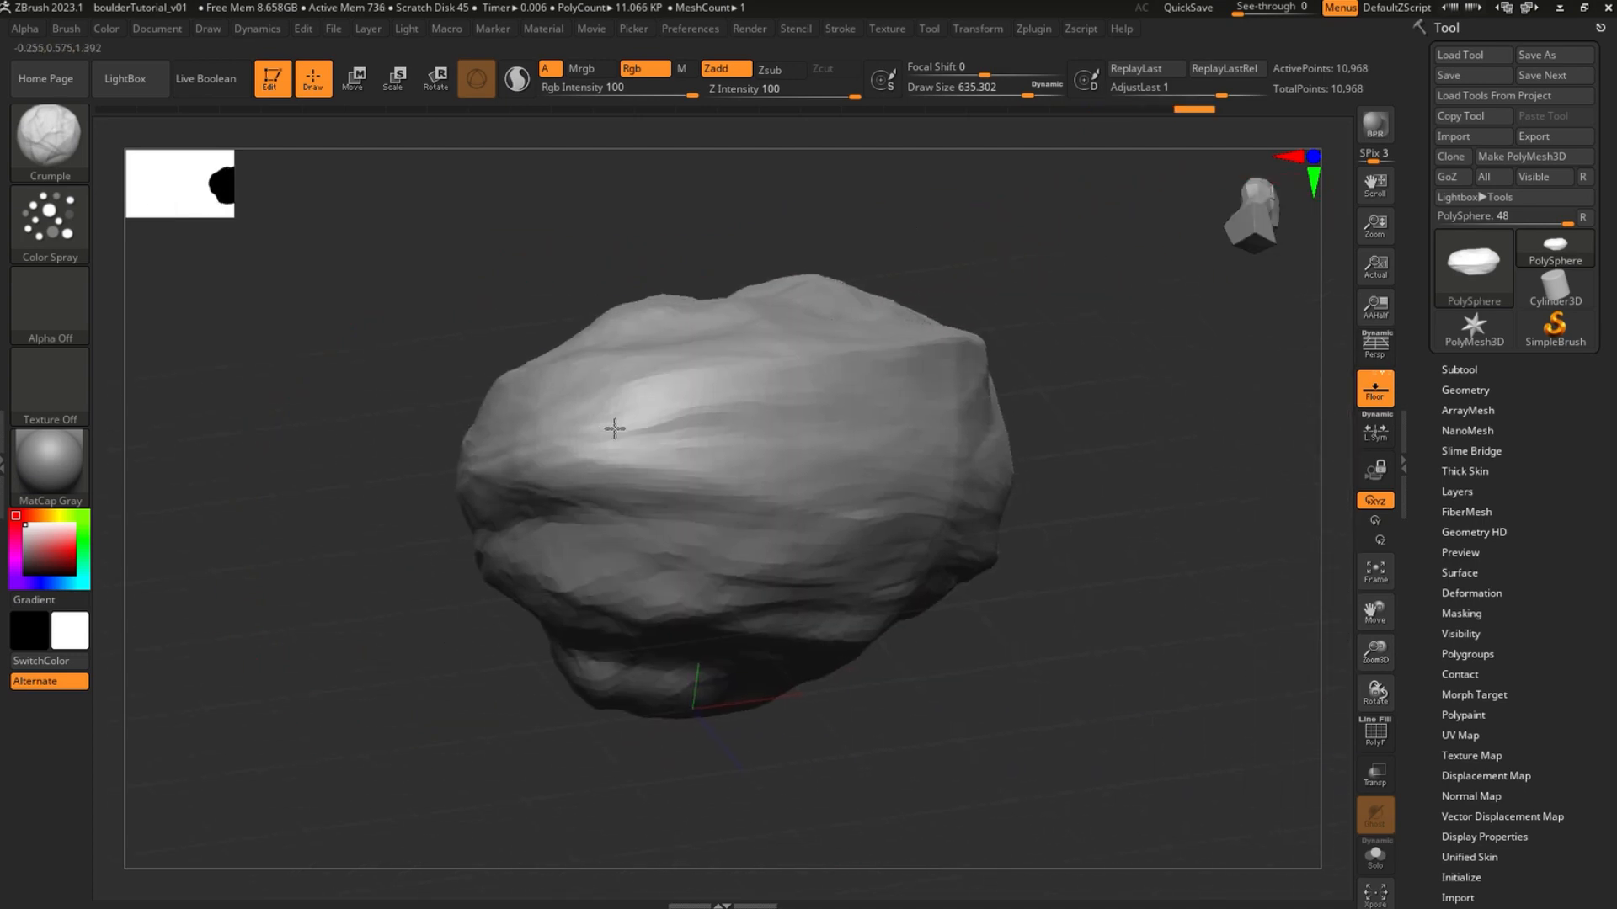
{"action": "right_click_drag", "start_coordinate": [687, 509], "coordinate": [631, 507]}
{"action": "right_click_drag", "start_coordinate": [454, 402], "coordinate": [972, 371], "text": "alt"}
{"action": "mouse_move", "coordinate": [866, 408]}
{"action": "right_mouse_down"}
{"action": "mouse_move", "coordinate": [967, 376]}
{"action": "mouse_move", "coordinate": [852, 390]}
{"action": "right_mouse_up"}
{"action": "mouse_move", "coordinate": [917, 469]}
{"action": "right_mouse_down"}
{"action": "mouse_move", "coordinate": [935, 470]}
{"action": "mouse_move", "coordinate": [779, 482]}
{"action": "mouse_move", "coordinate": [900, 452]}
{"action": "right_mouse_up"}
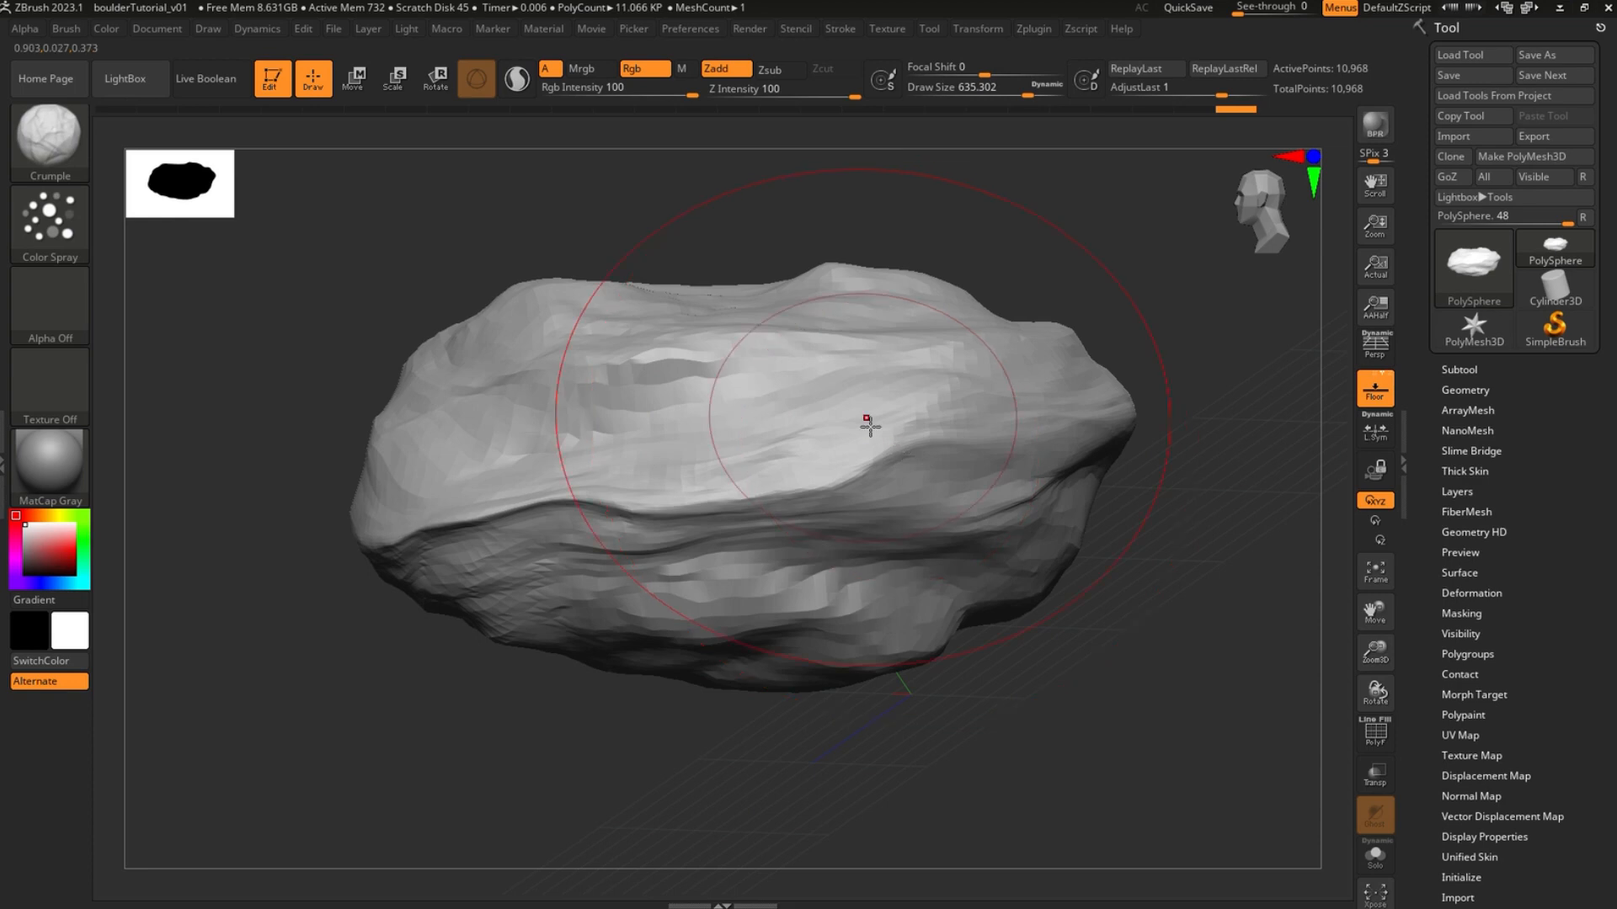
{"action": "mouse_move", "coordinate": [639, 407]}
{"action": "right_mouse_down"}
{"action": "mouse_move", "coordinate": [691, 430]}
{"action": "mouse_move", "coordinate": [635, 440]}
{"action": "right_mouse_up"}
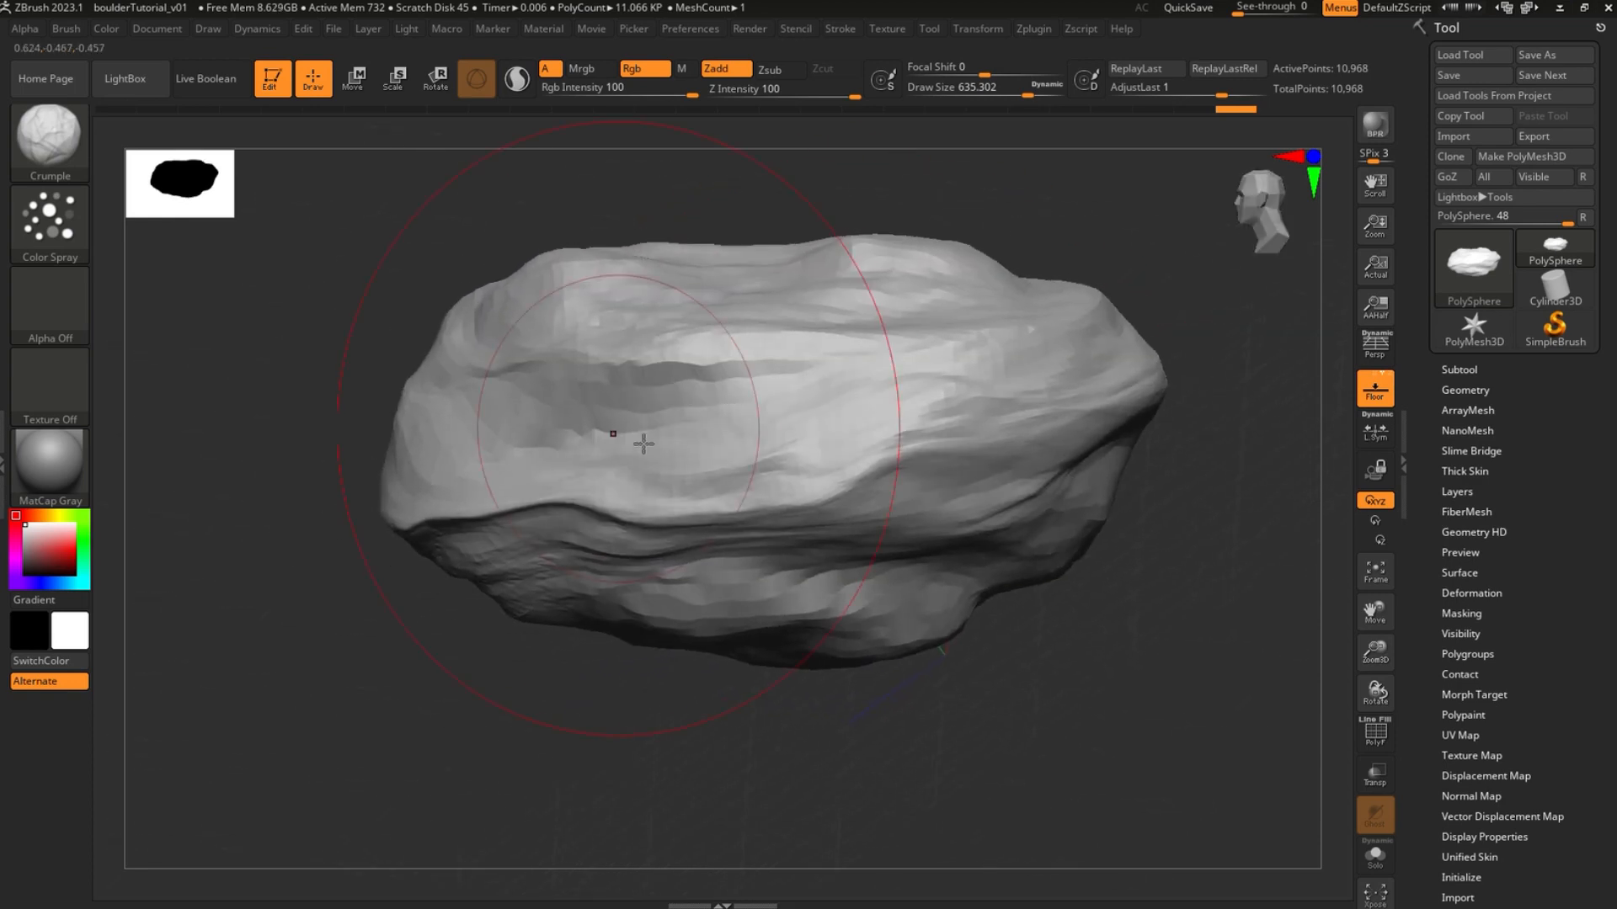
Show the rock's polyframe and examine its polygon density and stretching from several angles
{"action": "left_click", "coordinate": [1375, 739]}
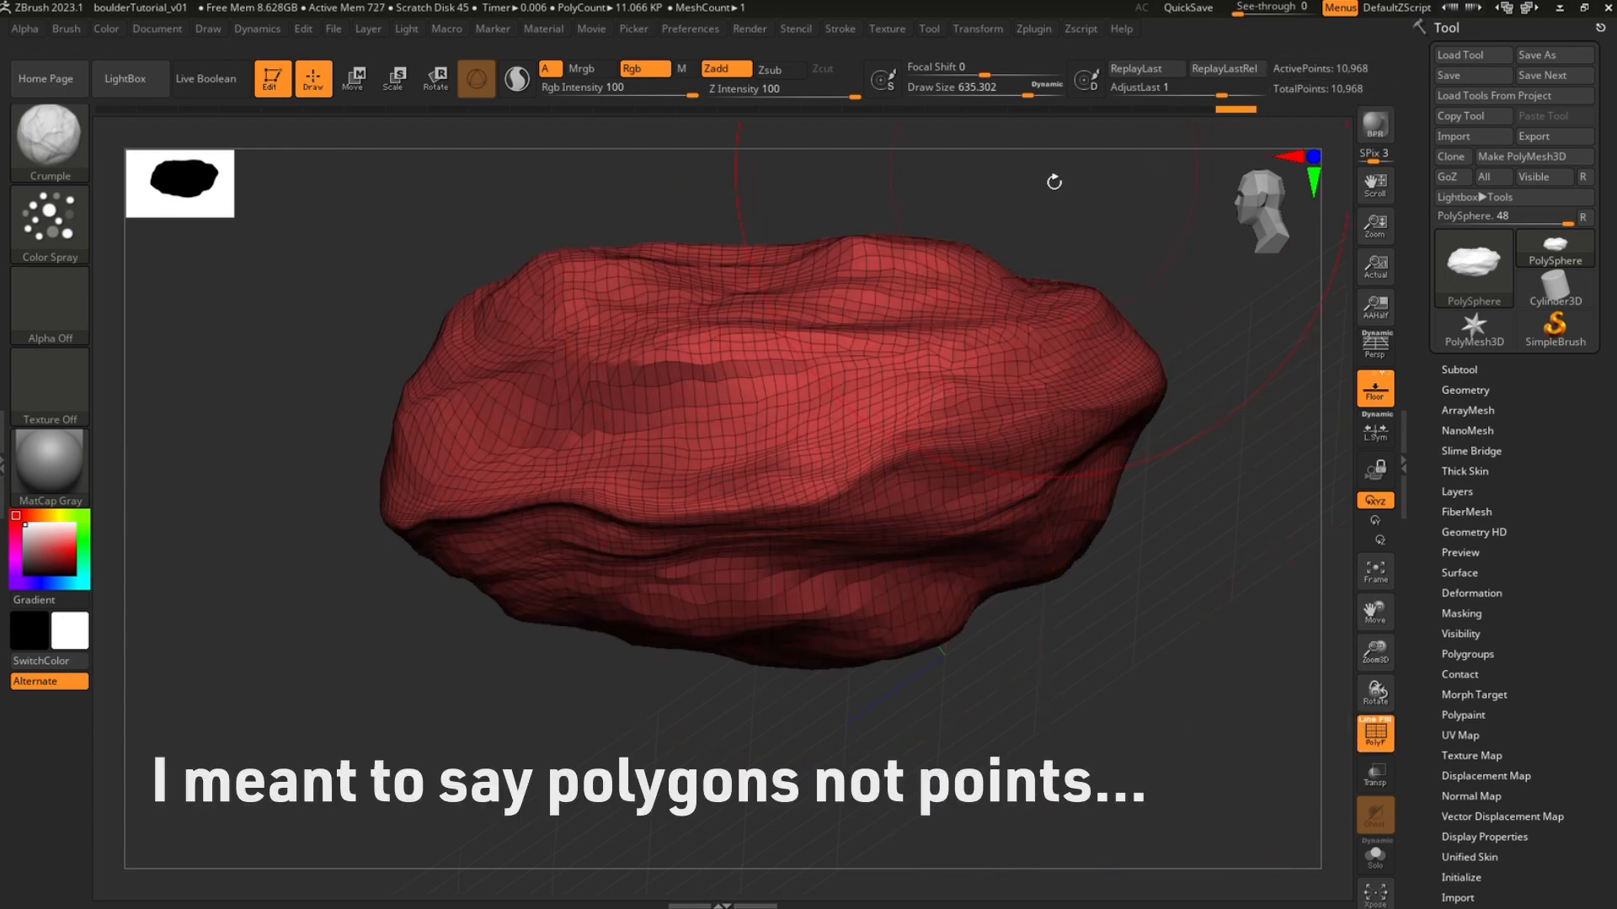
{"action": "left_click_drag", "start_coordinate": [1042, 266], "coordinate": [942, 274]}
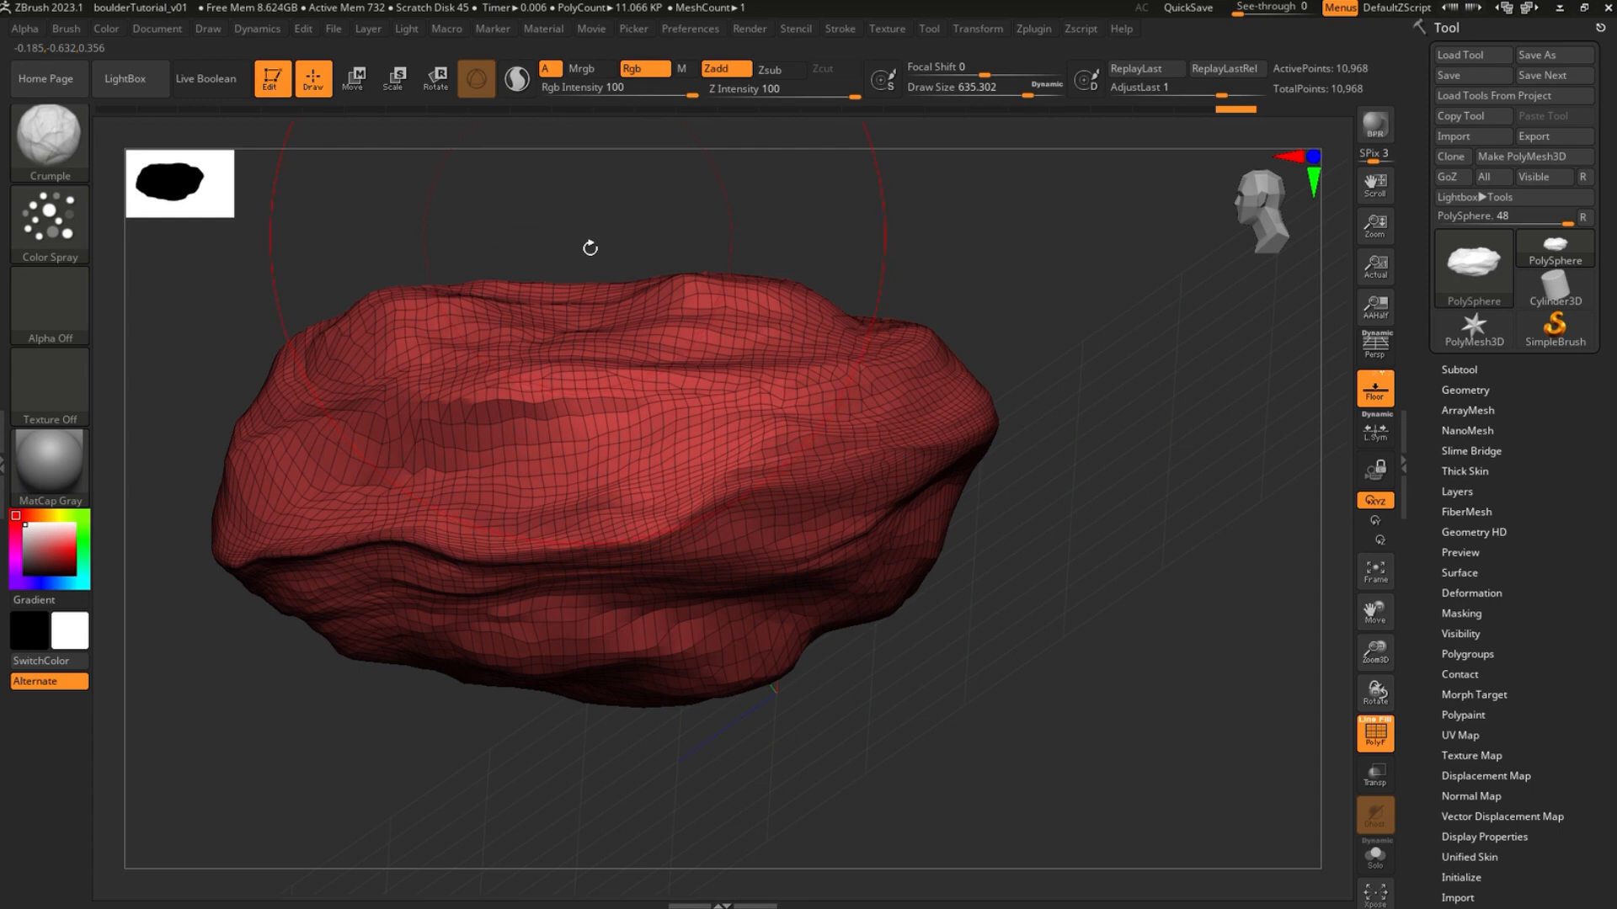
{"action": "mouse_move", "coordinate": [583, 248]}
{"action": "left_mouse_down"}
{"action": "mouse_move", "coordinate": [531, 248]}
{"action": "mouse_move", "coordinate": [612, 238]}
{"action": "mouse_move", "coordinate": [750, 293]}
{"action": "mouse_move", "coordinate": [657, 220]}
{"action": "mouse_move", "coordinate": [716, 201]}
{"action": "mouse_move", "coordinate": [705, 278]}
{"action": "left_mouse_up"}
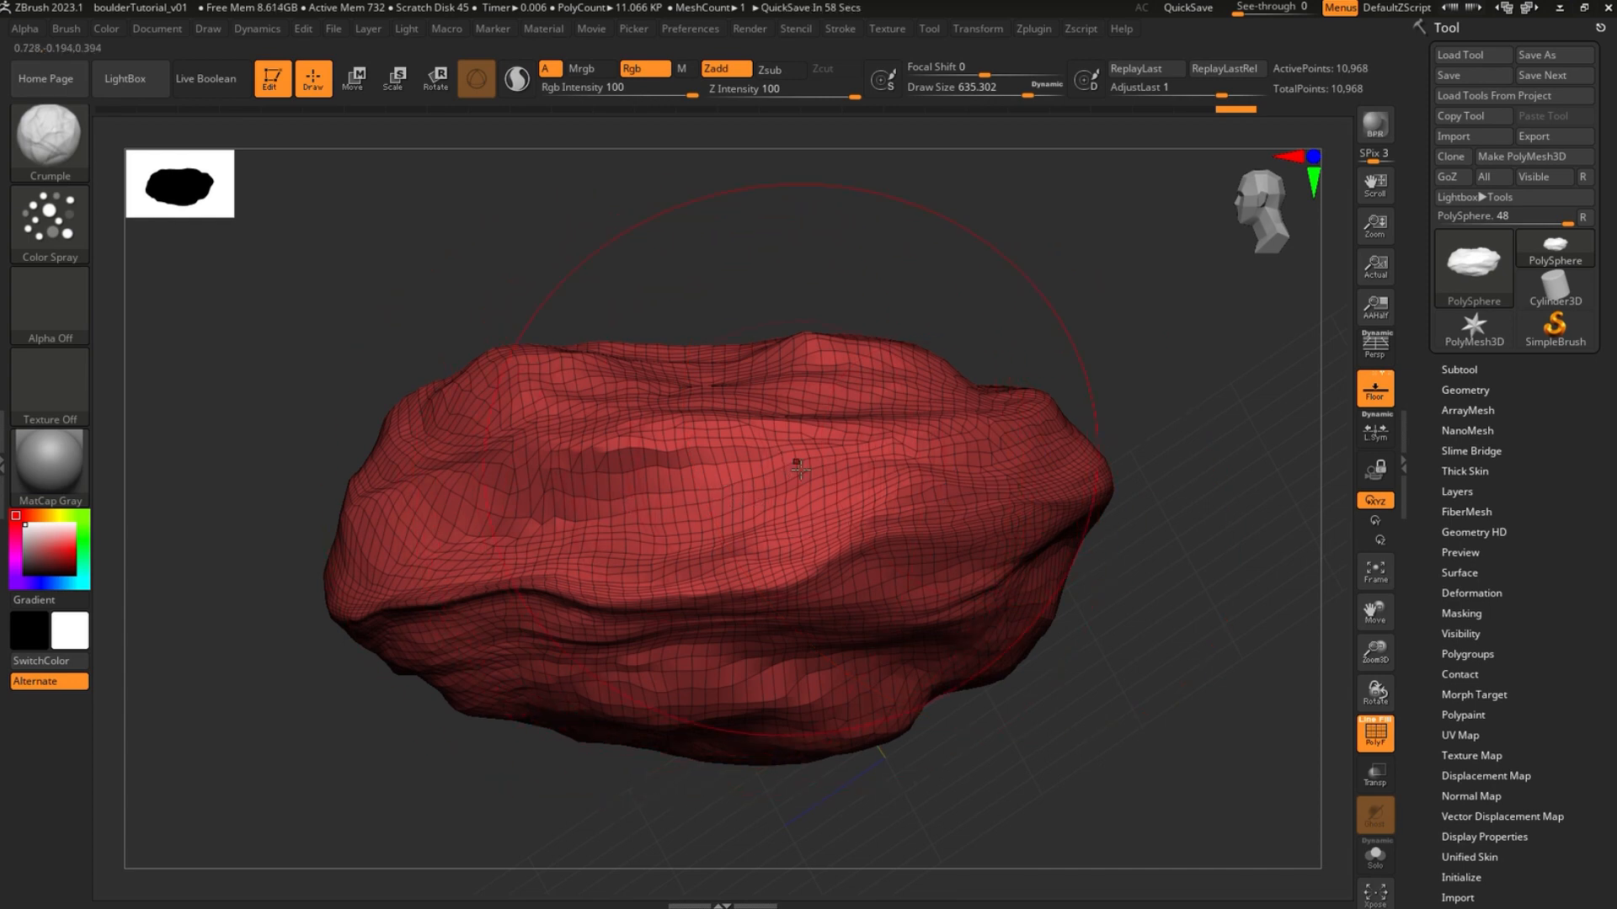
{"action": "mouse_move", "coordinate": [955, 421]}
{"action": "right_mouse_down"}
{"action": "mouse_move", "coordinate": [1062, 401]}
{"action": "mouse_move", "coordinate": [891, 406]}
{"action": "mouse_move", "coordinate": [837, 433]}
{"action": "right_mouse_up"}
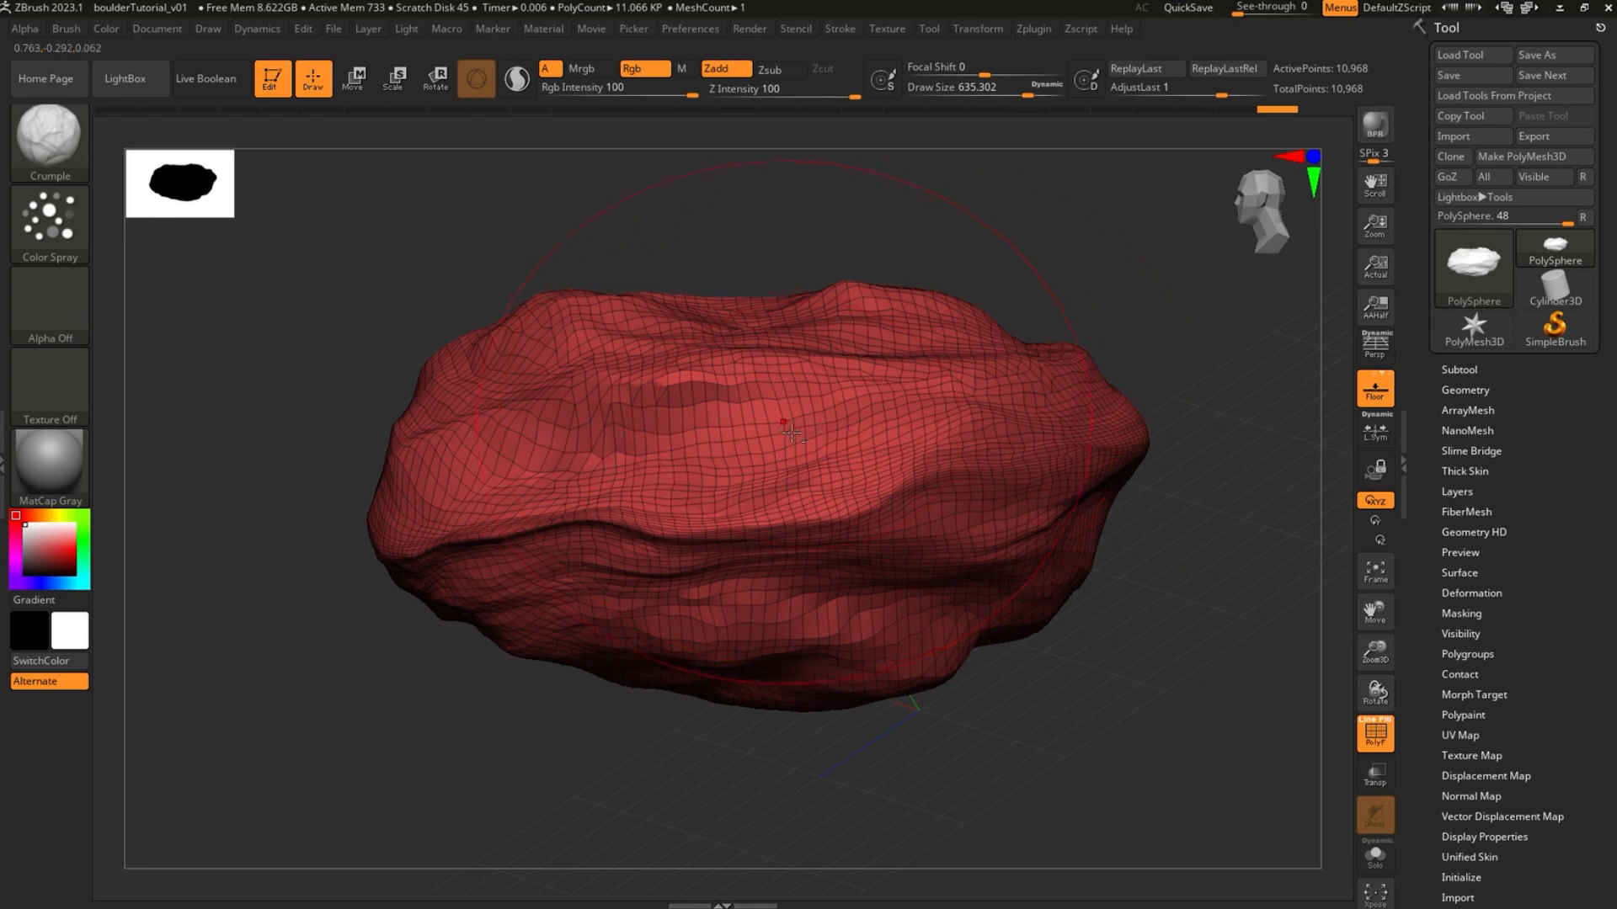
{"action": "right_click_drag", "start_coordinate": [954, 320], "coordinate": [842, 421]}
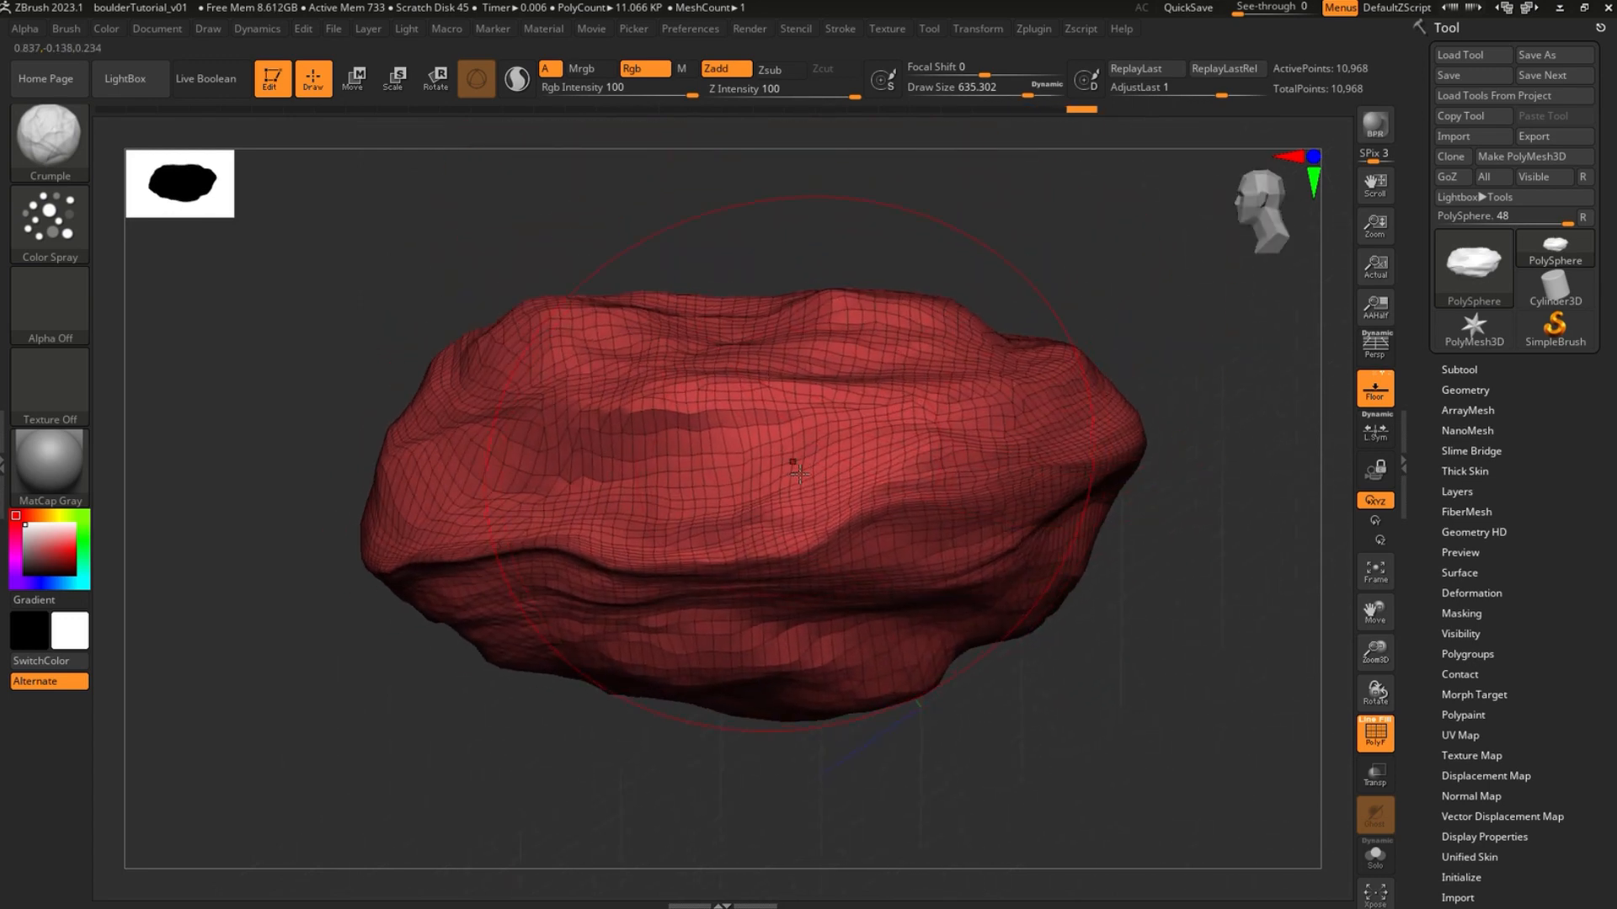
{"action": "right_click_drag", "start_coordinate": [977, 417], "coordinate": [589, 573]}
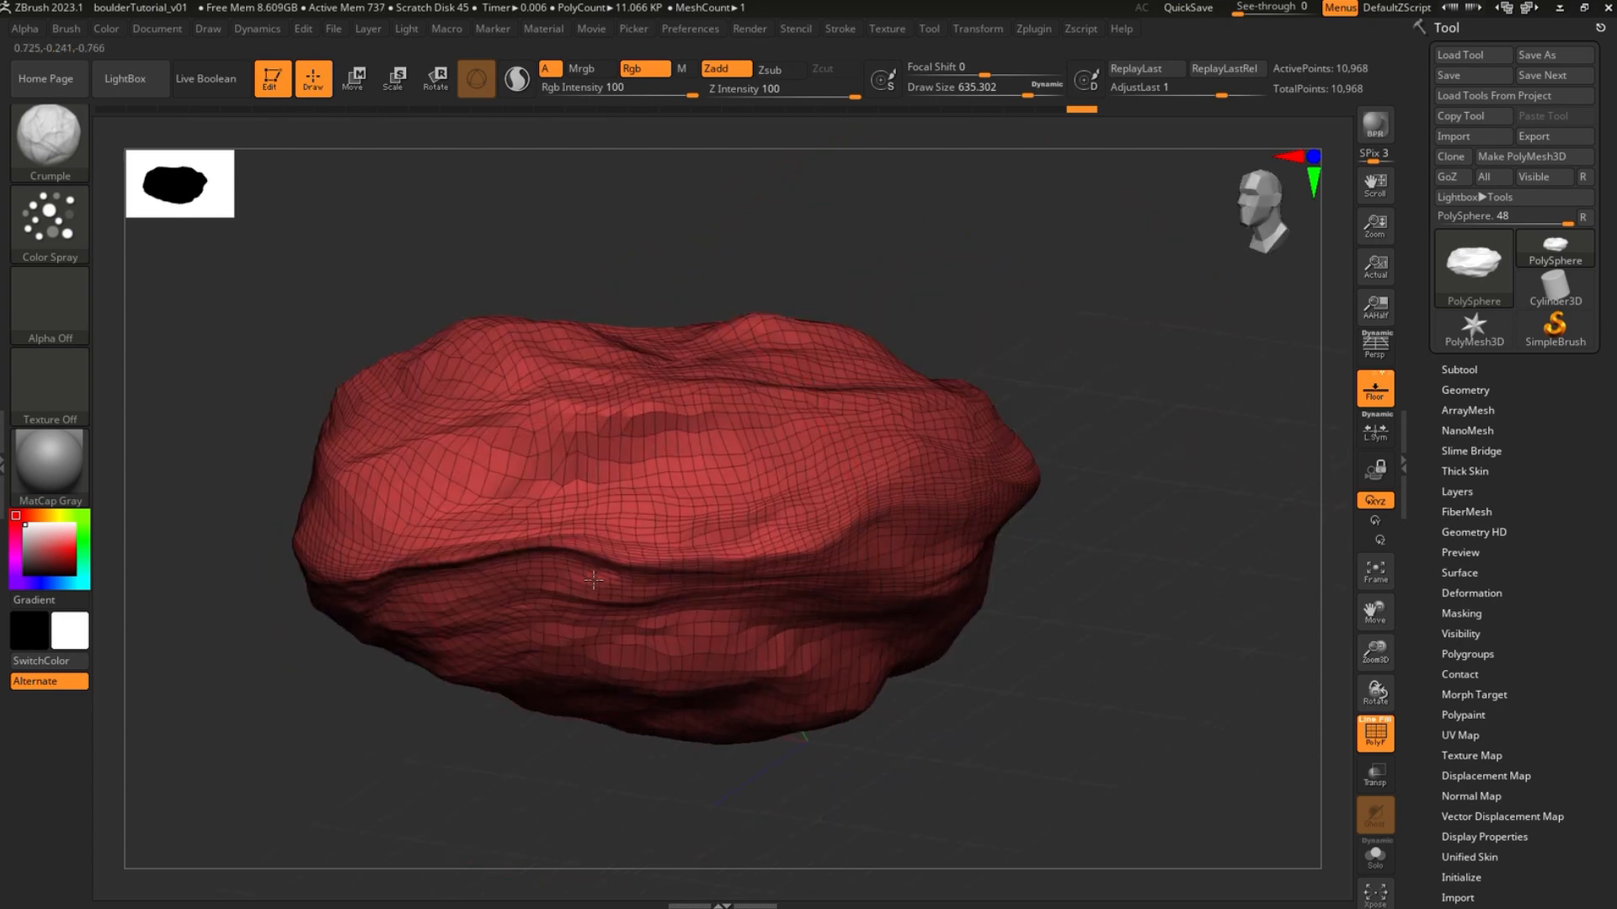
{"action": "right_click_drag", "start_coordinate": [904, 421], "coordinate": [719, 367]}
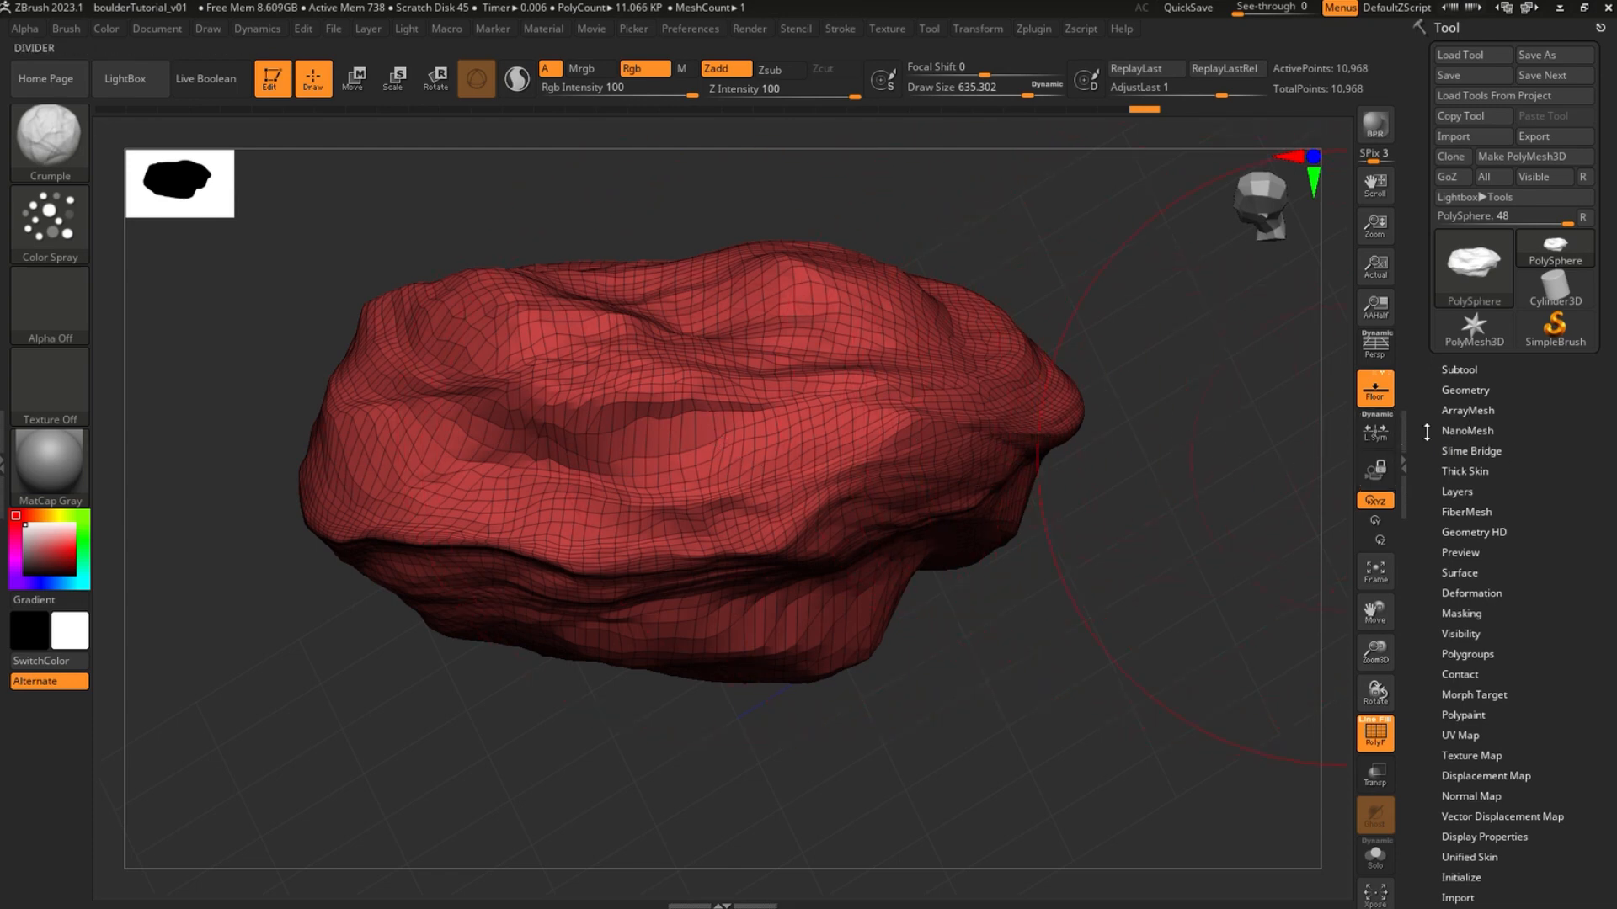
Reduce the brush Draw Size to about 145 and remesh the rock with DynaMesh at a resolution of 600
{"action": "key", "text": "s"}
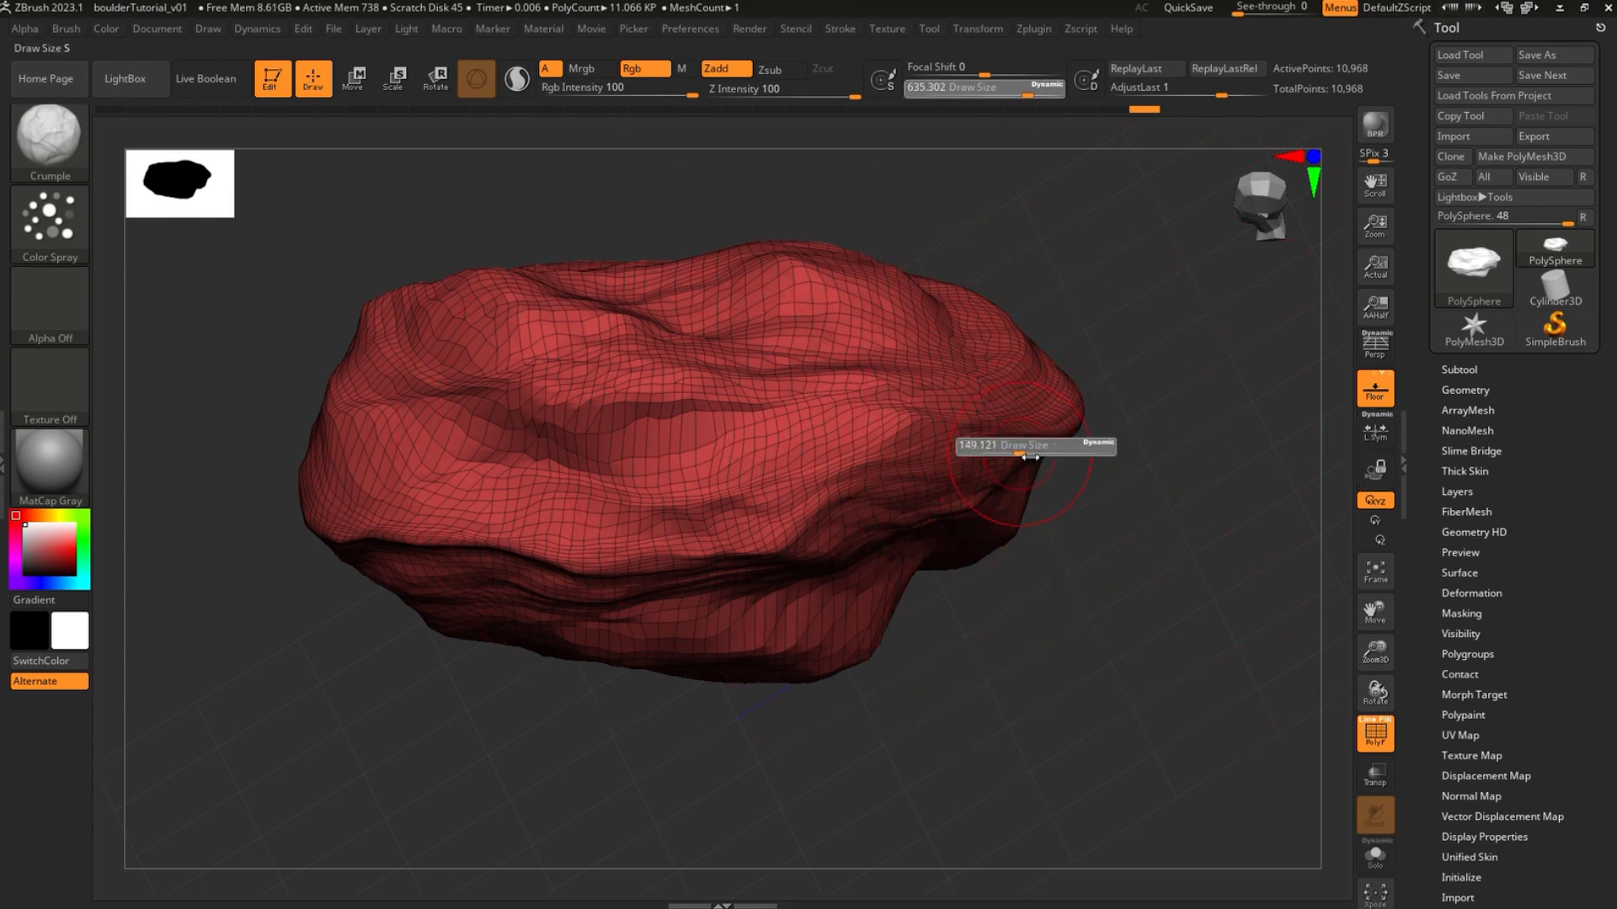
{"action": "left_click_drag", "start_coordinate": [1031, 457], "coordinate": [1025, 458]}
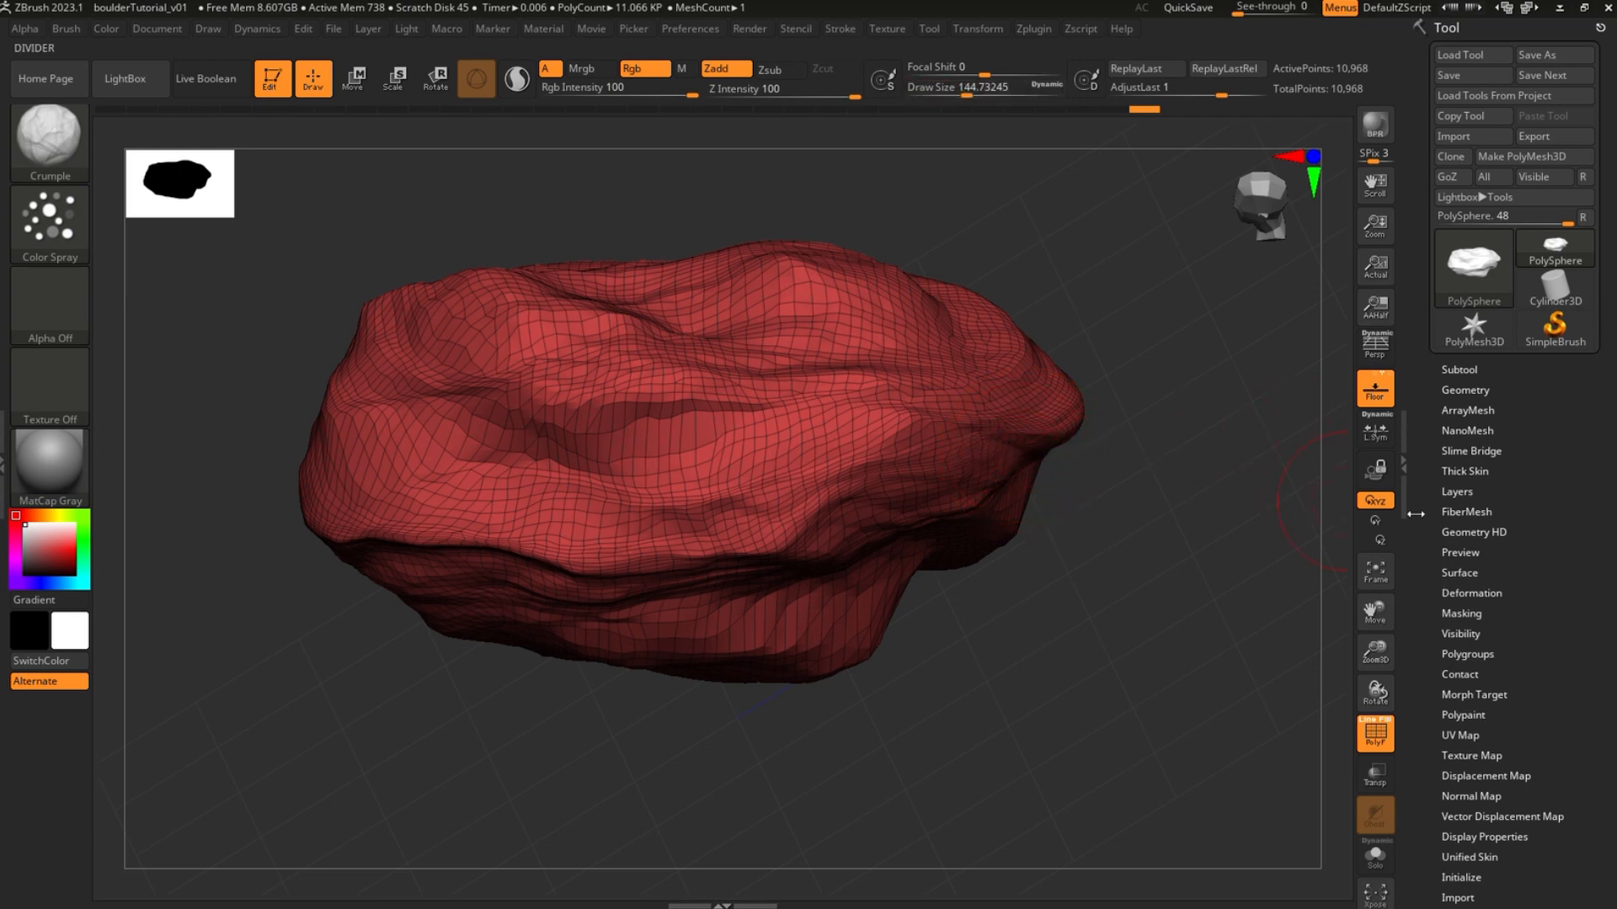
{"action": "left_click", "coordinate": [1467, 392]}
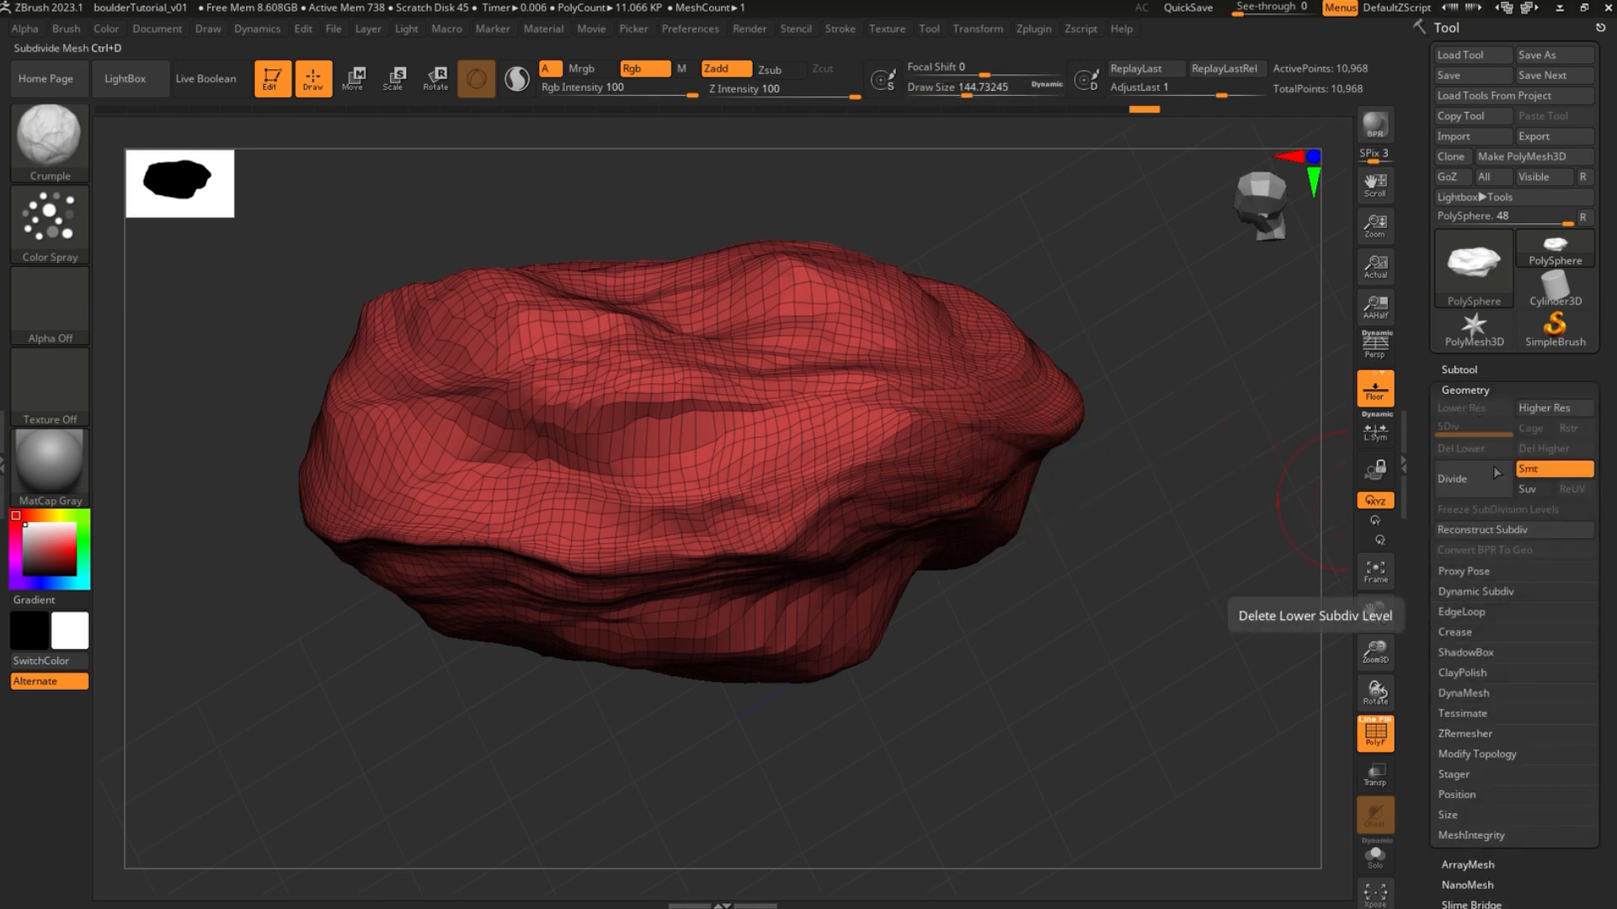
{"action": "left_click", "coordinate": [1466, 693]}
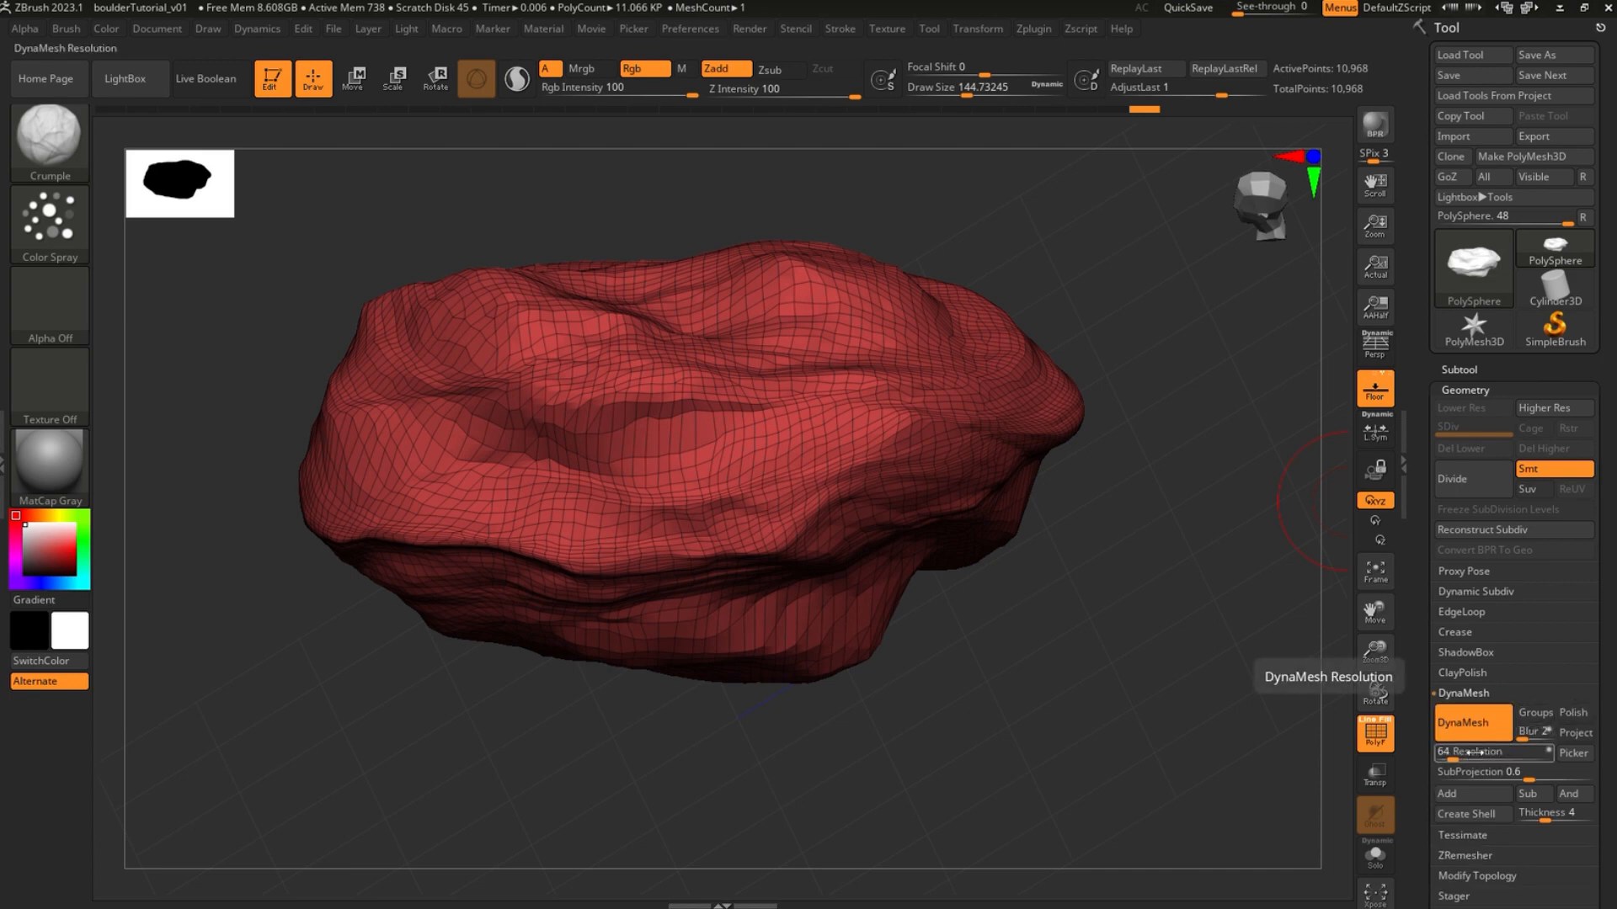
{"action": "left_click", "coordinate": [1465, 726]}
{"action": "left_click", "coordinate": [1481, 753]}
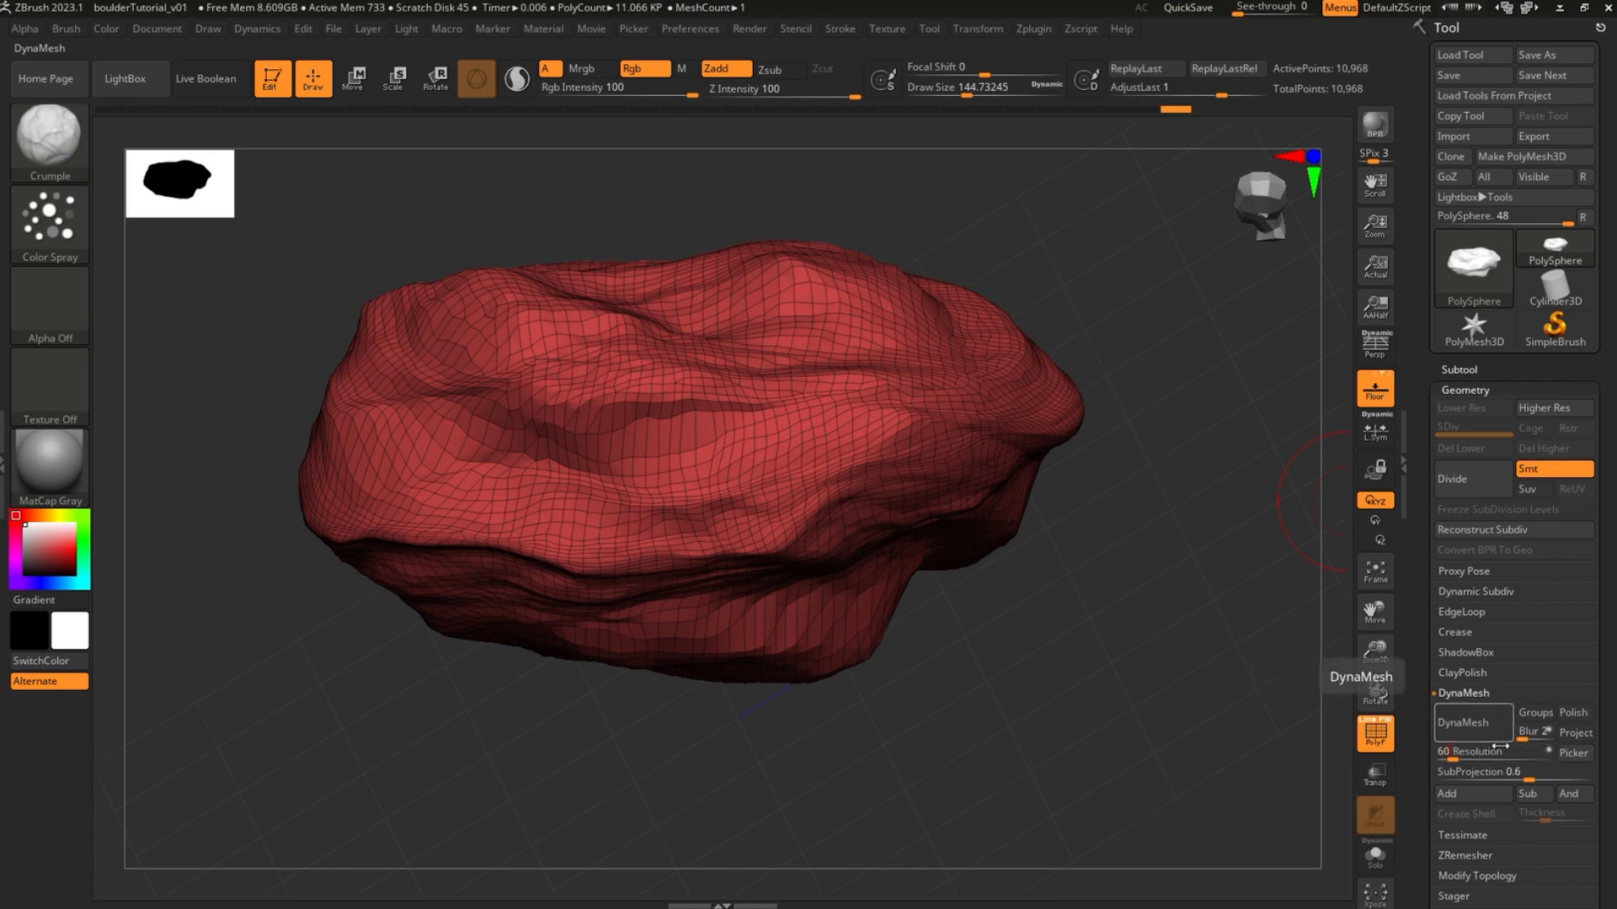
{"action": "left_click", "coordinate": [1472, 725]}
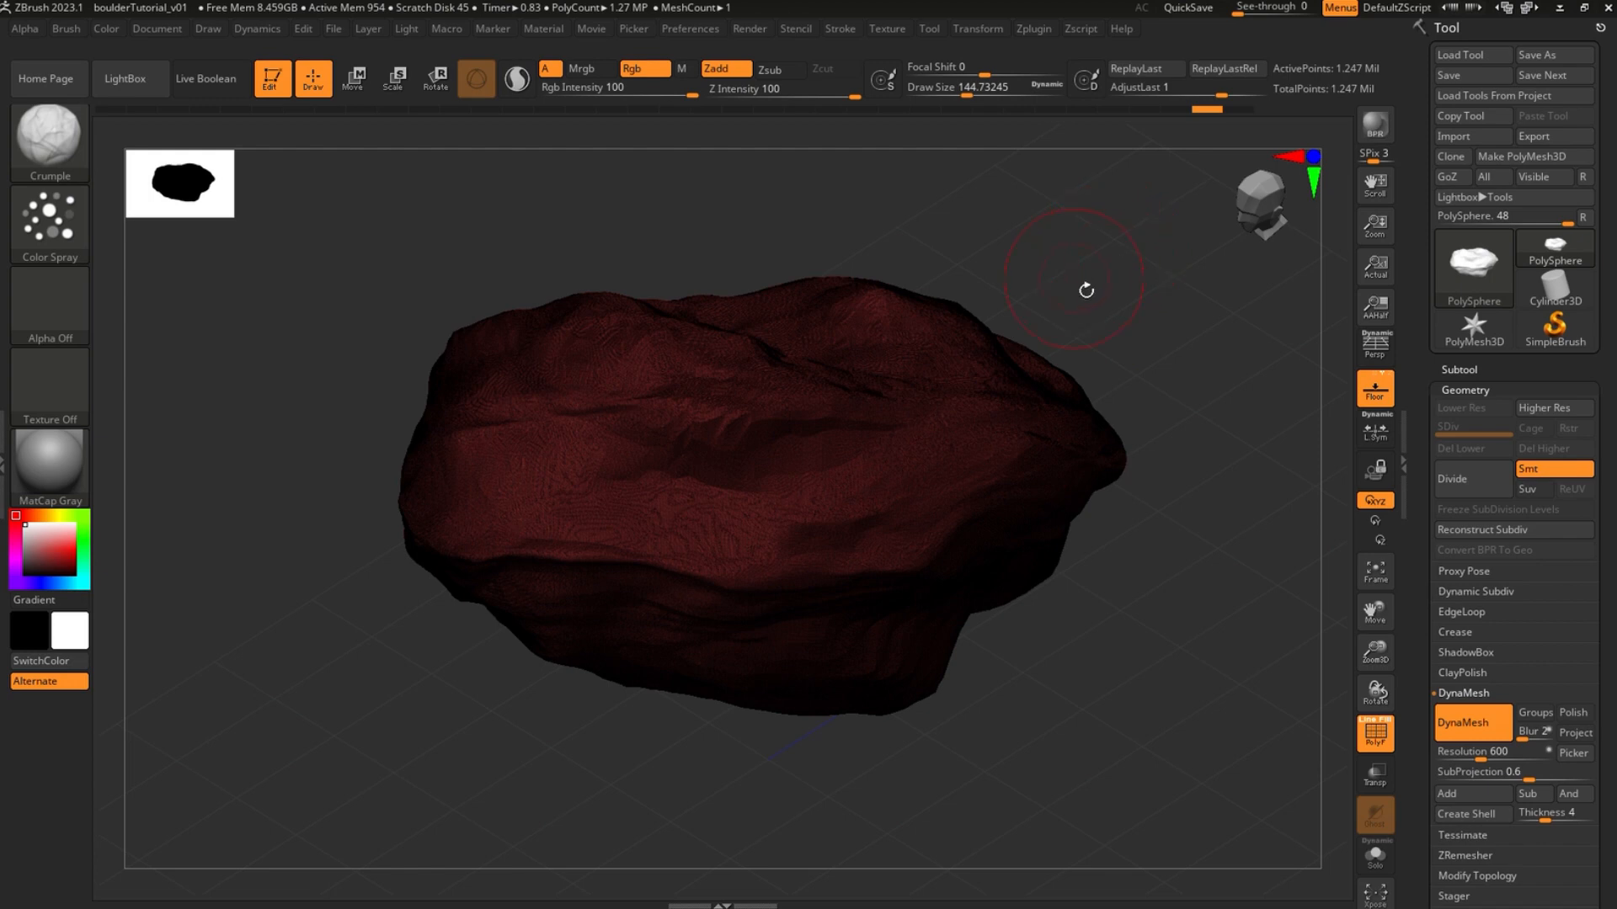
Hide the polyframe and examine the remeshed rock's surface from several angles
{"action": "left_click_drag", "start_coordinate": [1180, 472], "coordinate": [993, 478]}
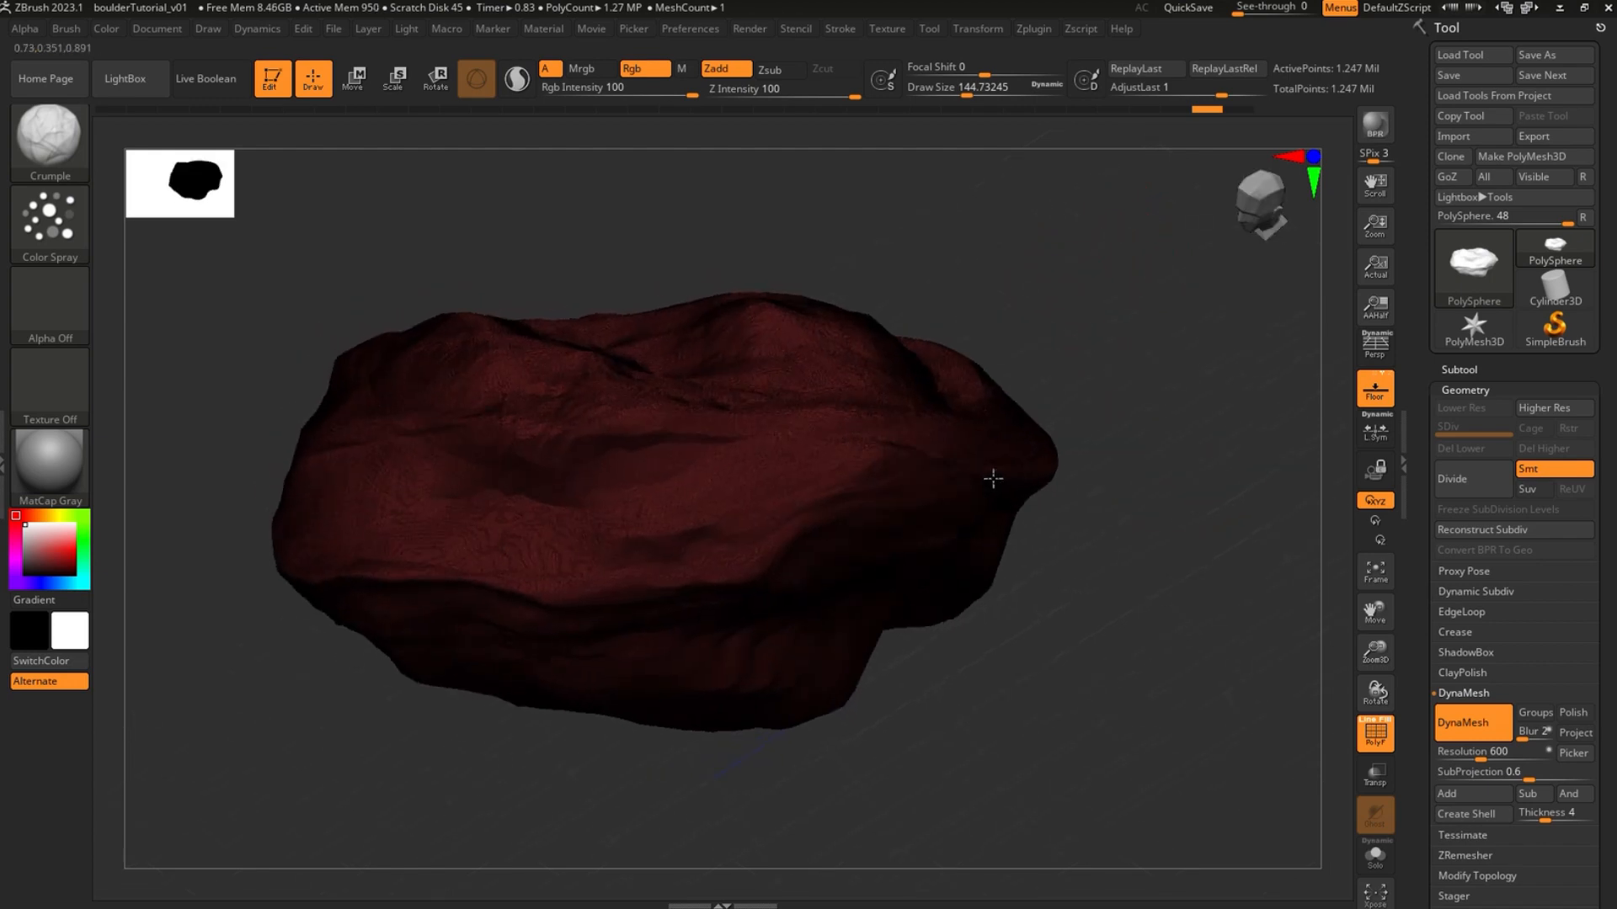
{"action": "left_click", "coordinate": [1375, 732]}
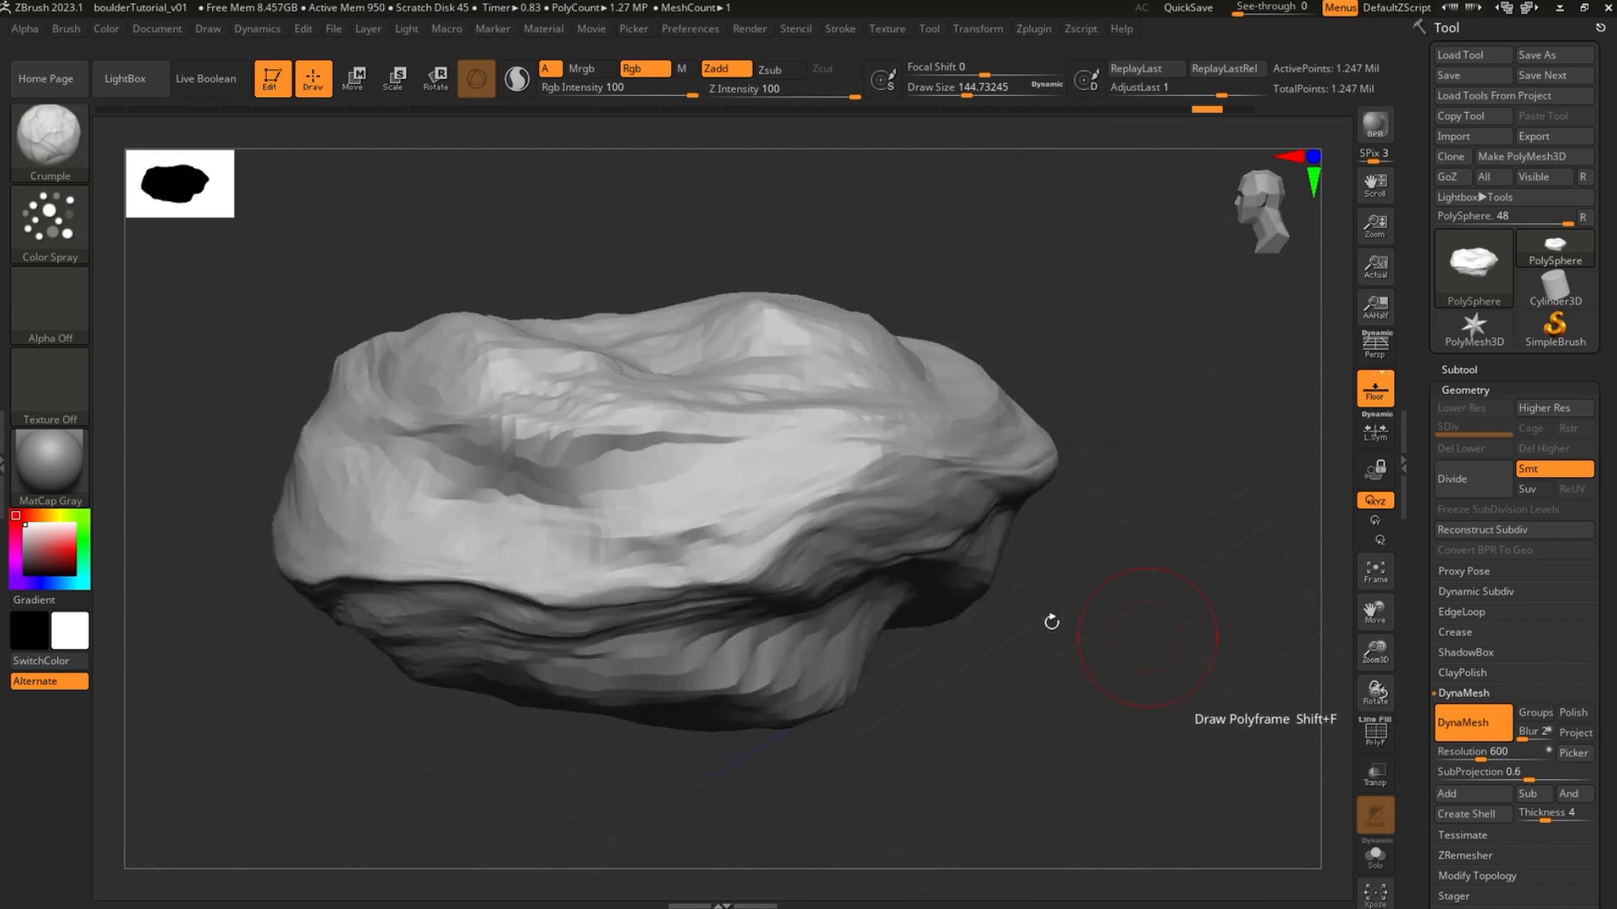
{"action": "left_click_drag", "start_coordinate": [969, 581], "coordinate": [837, 462]}
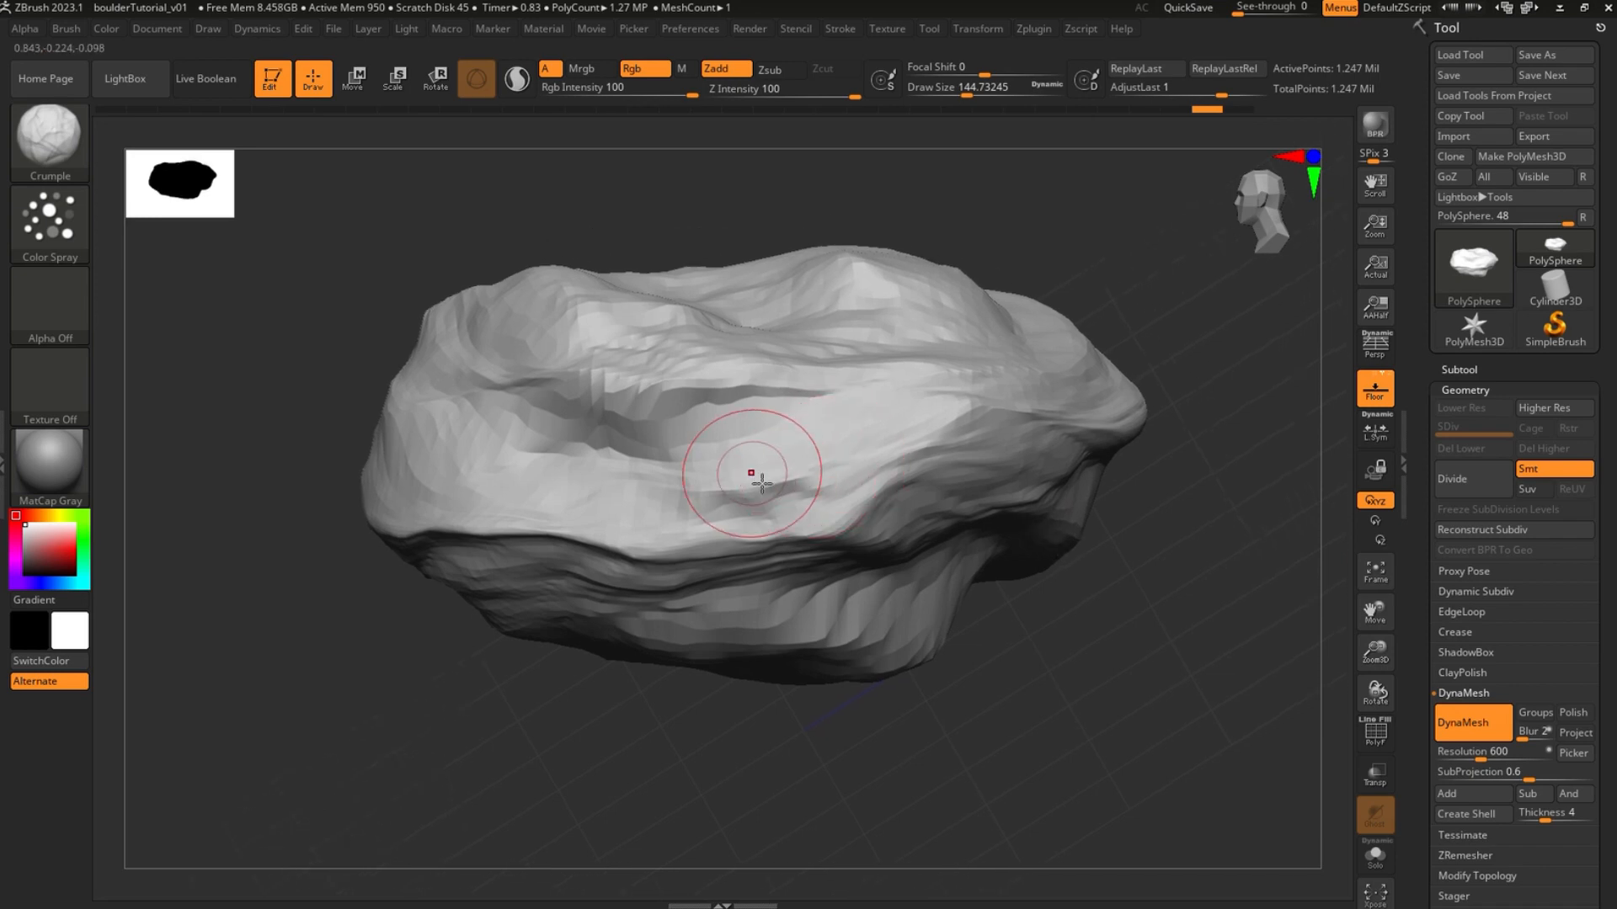
{"action": "left_click_drag", "start_coordinate": [1051, 592], "coordinate": [365, 347]}
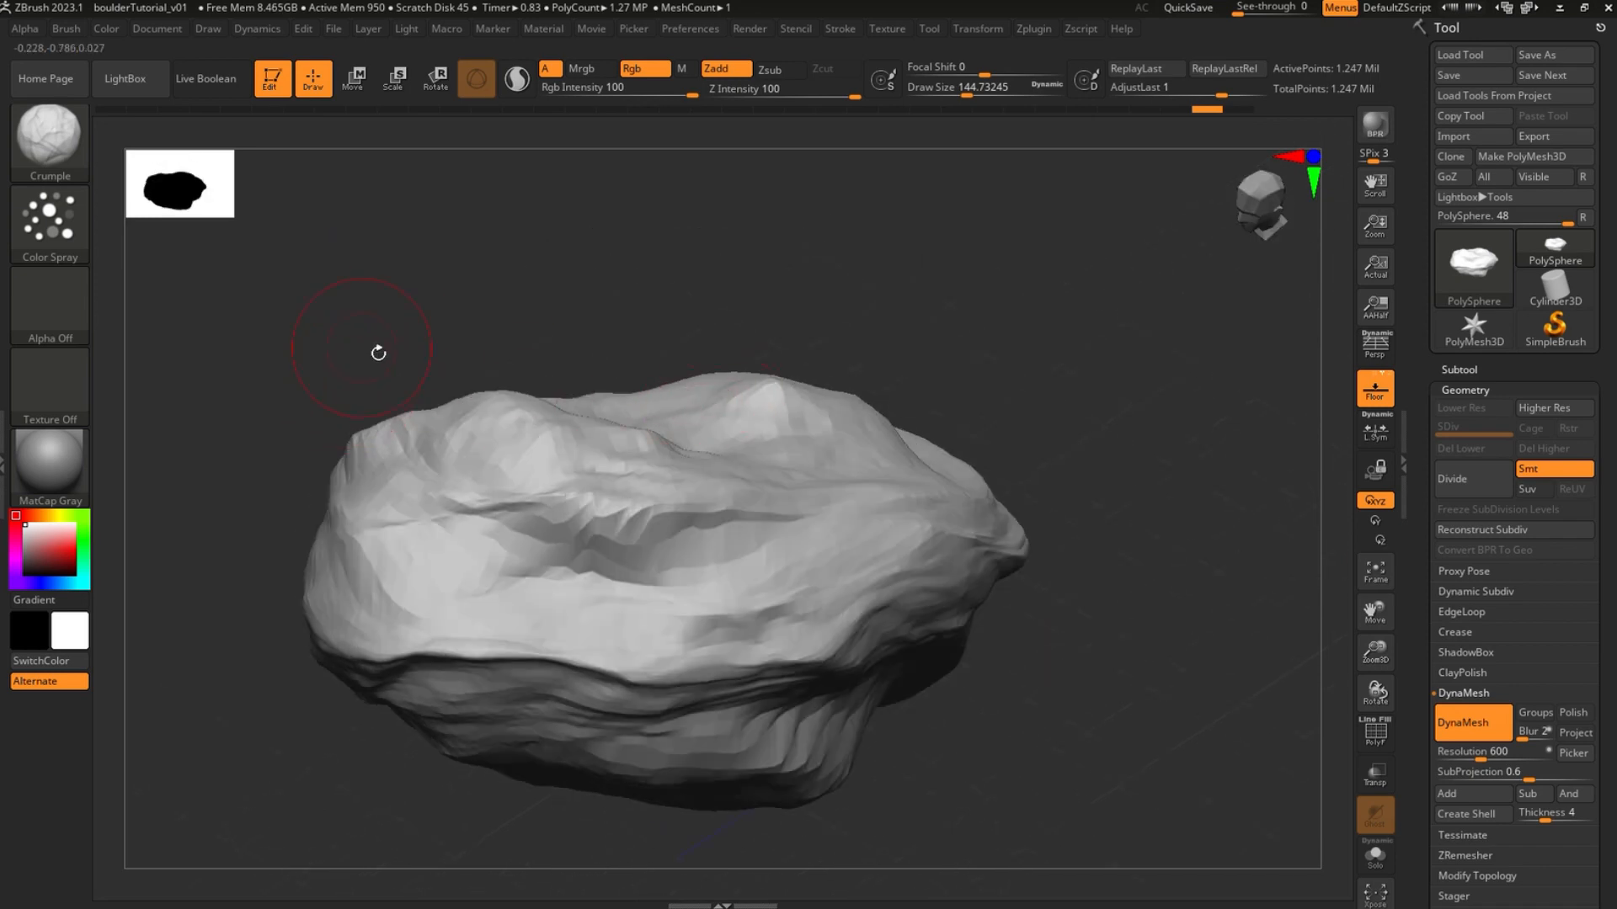
{"action": "mouse_move", "coordinate": [707, 665]}
{"action": "right_mouse_down"}
{"action": "mouse_move", "coordinate": [716, 505]}
{"action": "mouse_move", "coordinate": [884, 480]}
{"action": "mouse_move", "coordinate": [867, 445]}
{"action": "mouse_move", "coordinate": [787, 497]}
{"action": "right_mouse_up"}
{"action": "mouse_move", "coordinate": [682, 543]}
{"action": "right_mouse_down", "text": "alt"}
{"action": "mouse_move", "coordinate": [746, 715]}
{"action": "mouse_move", "coordinate": [791, 679]}
{"action": "right_mouse_up", "text": "alt"}
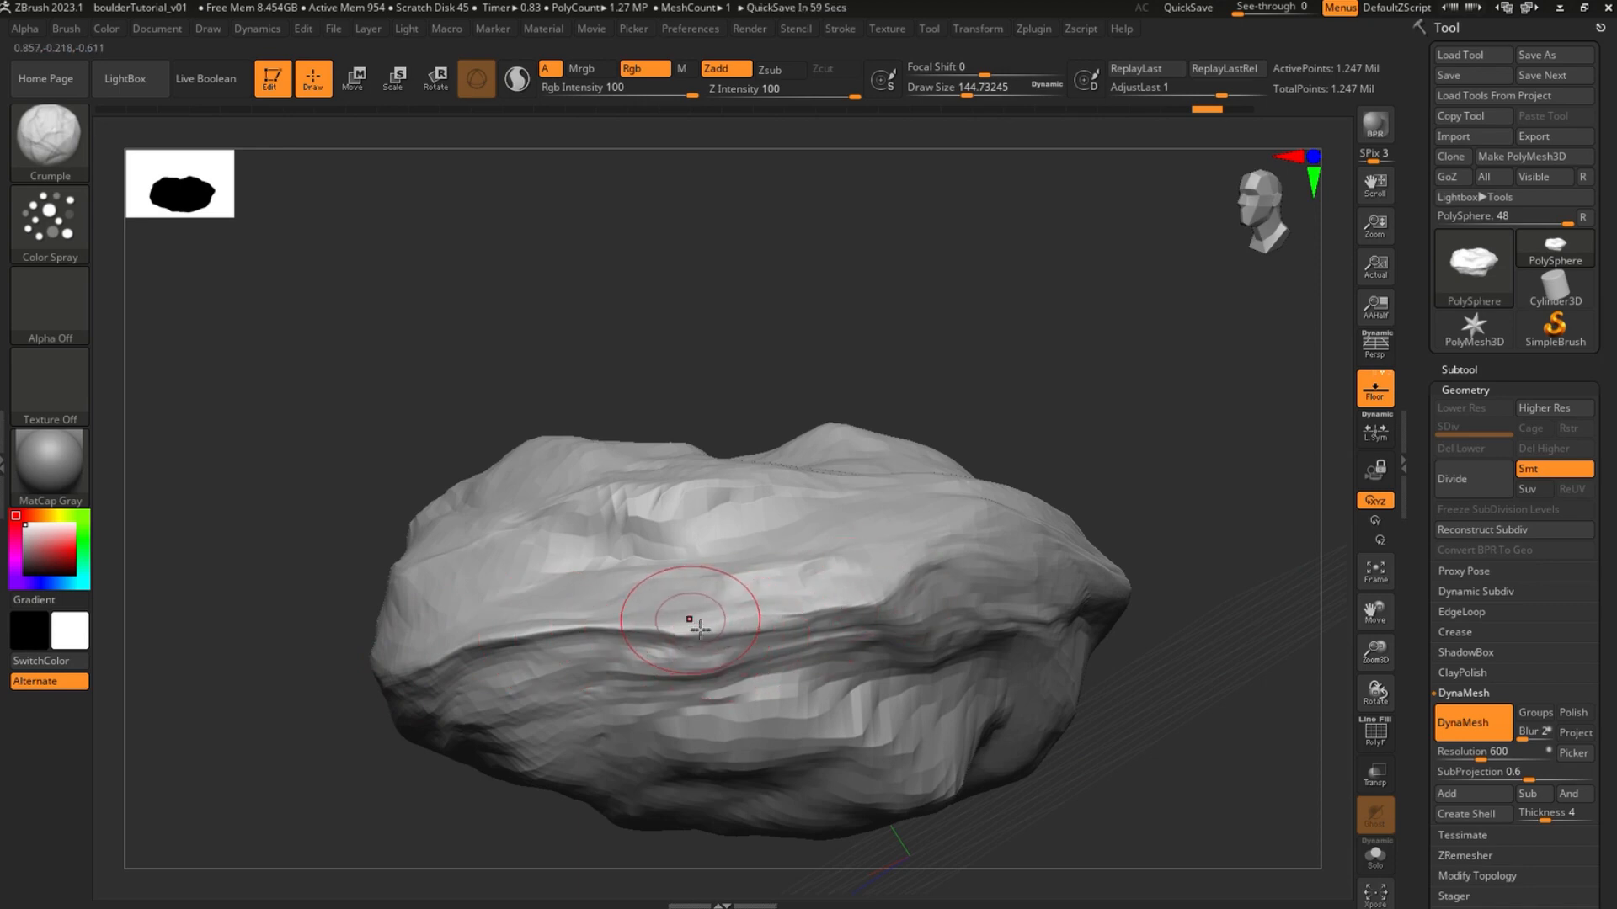
Choose the TrimSmoothBorder brush and trim flat facets along the ridges and lower part of the rock's long side
{"action": "key", "text": "b"}
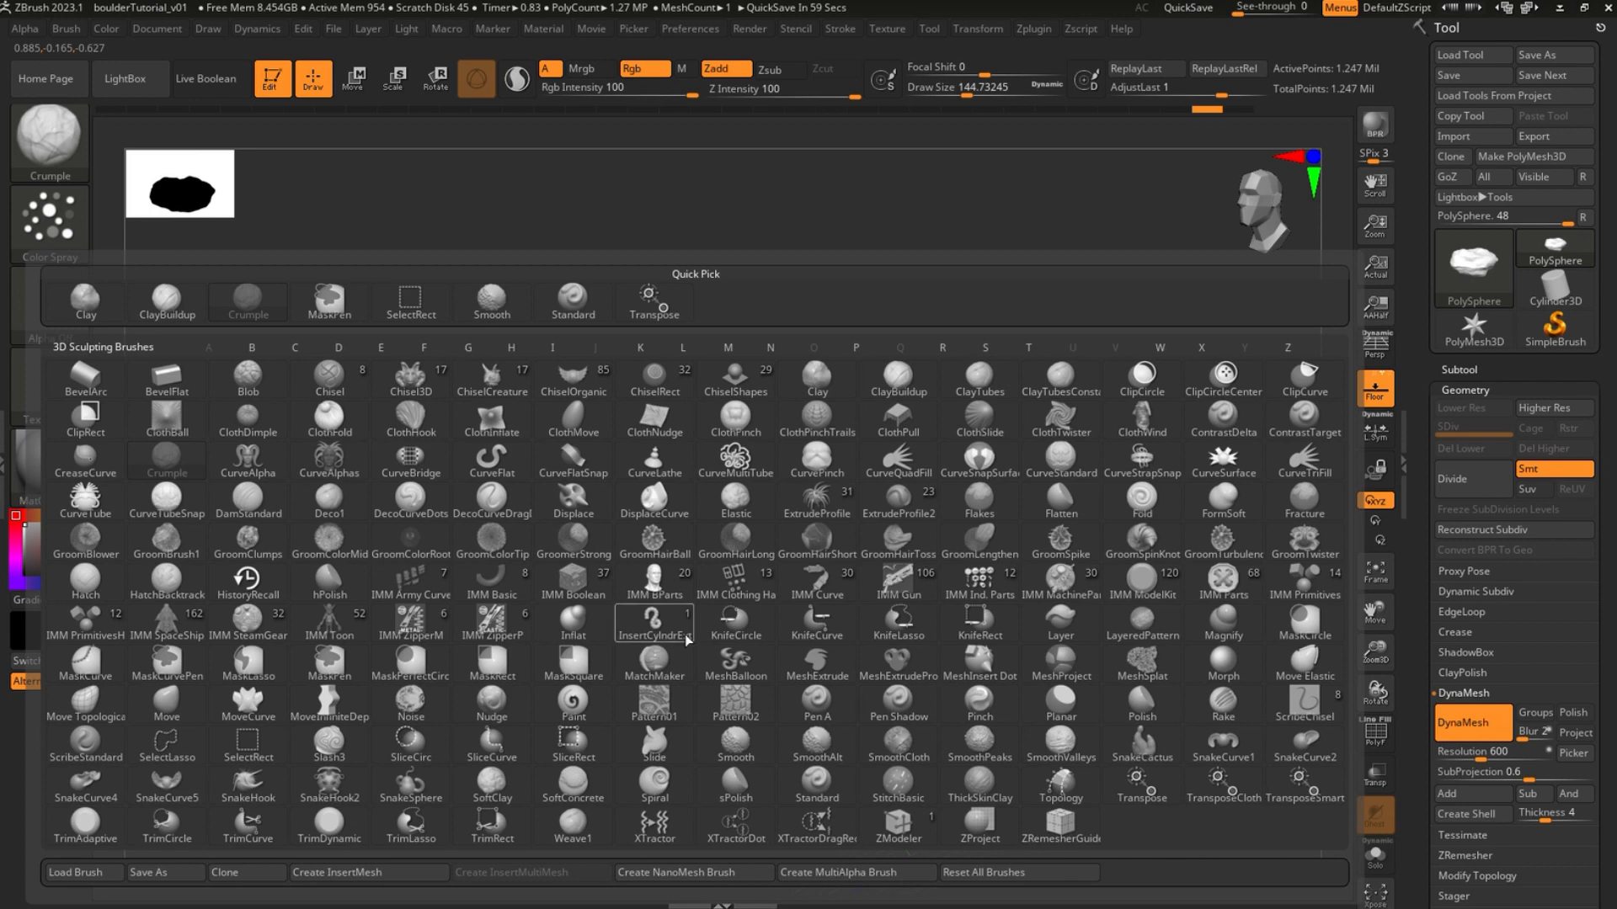
{"action": "left_click", "coordinate": [493, 318]}
{"action": "left_click", "coordinate": [450, 360]}
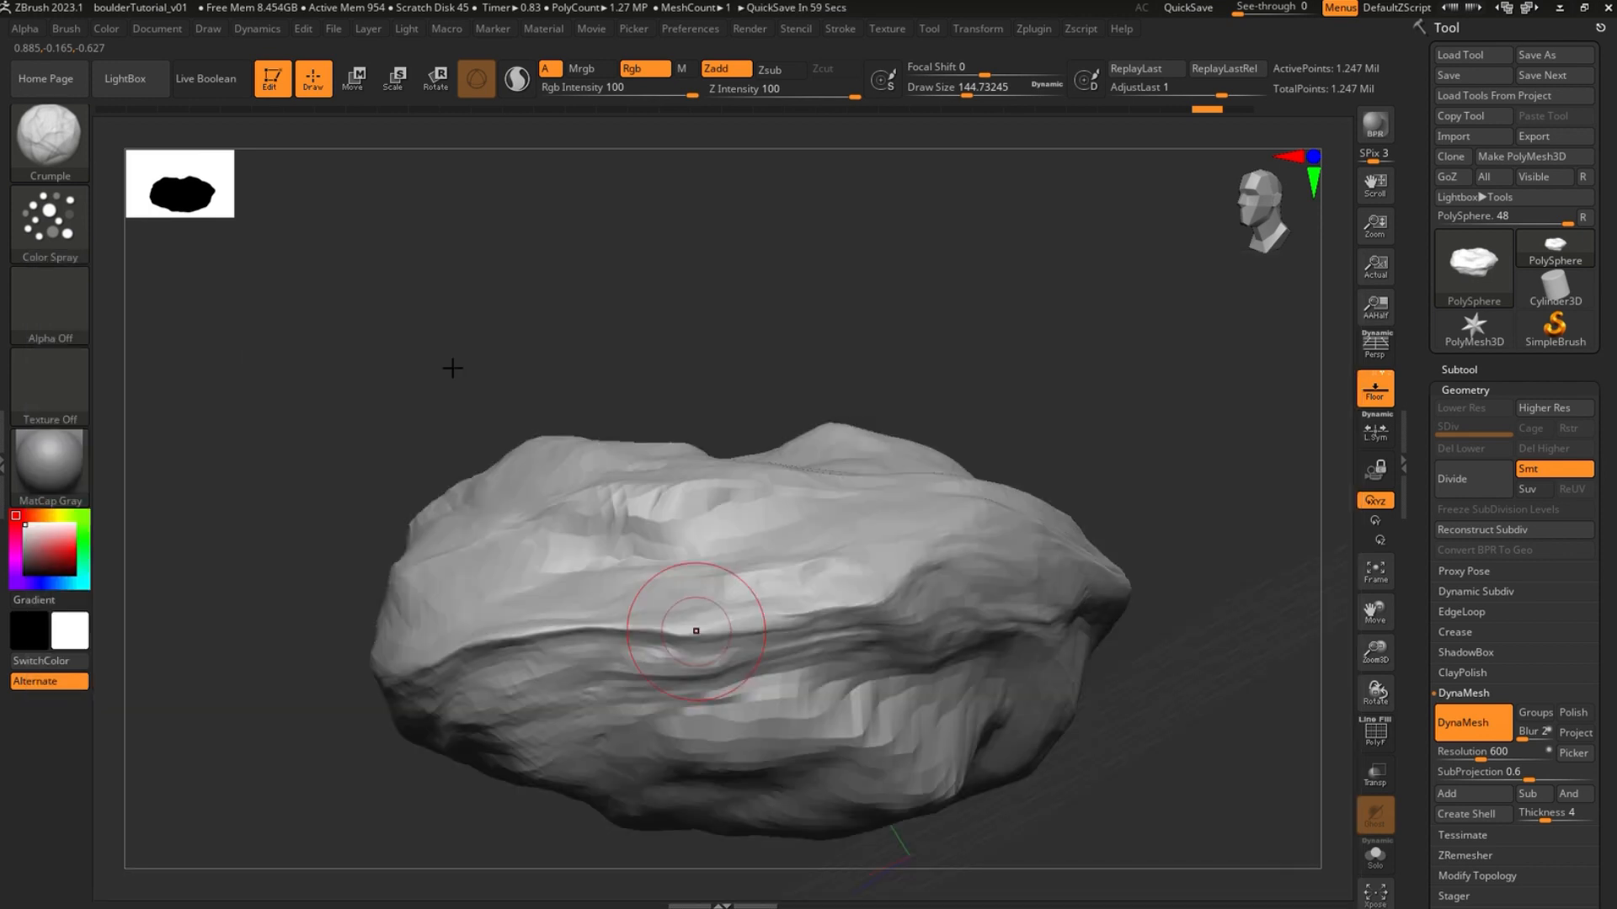
{"action": "key", "text": "shift"}
{"action": "key", "text": "shift"}
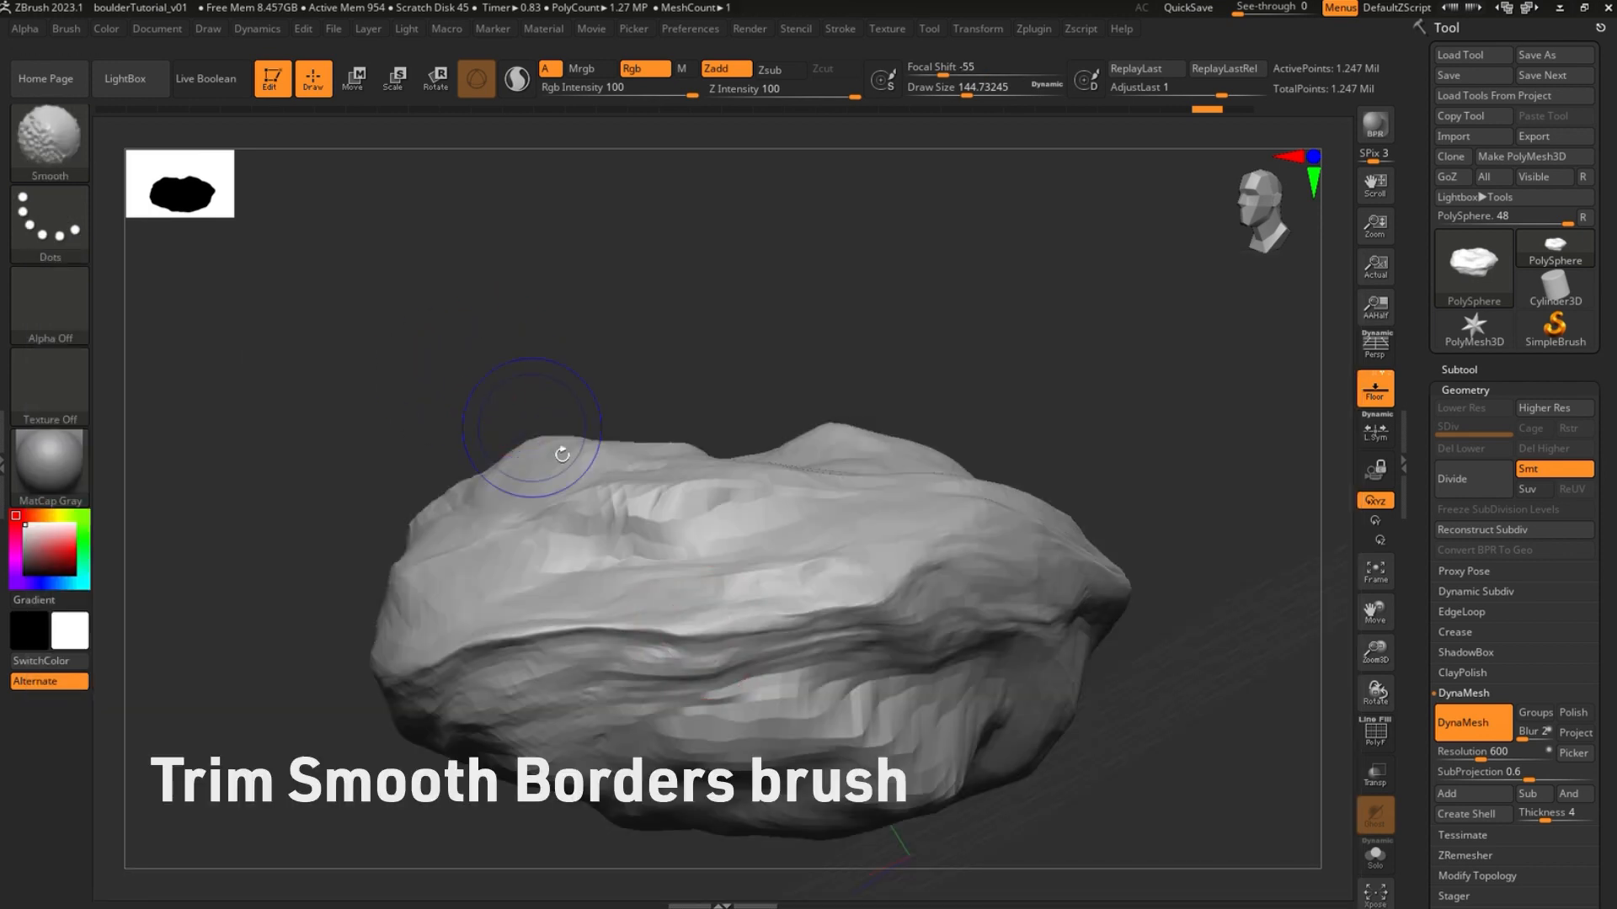
{"action": "left_click_drag", "start_coordinate": [677, 649], "coordinate": [666, 656], "text": "shift"}
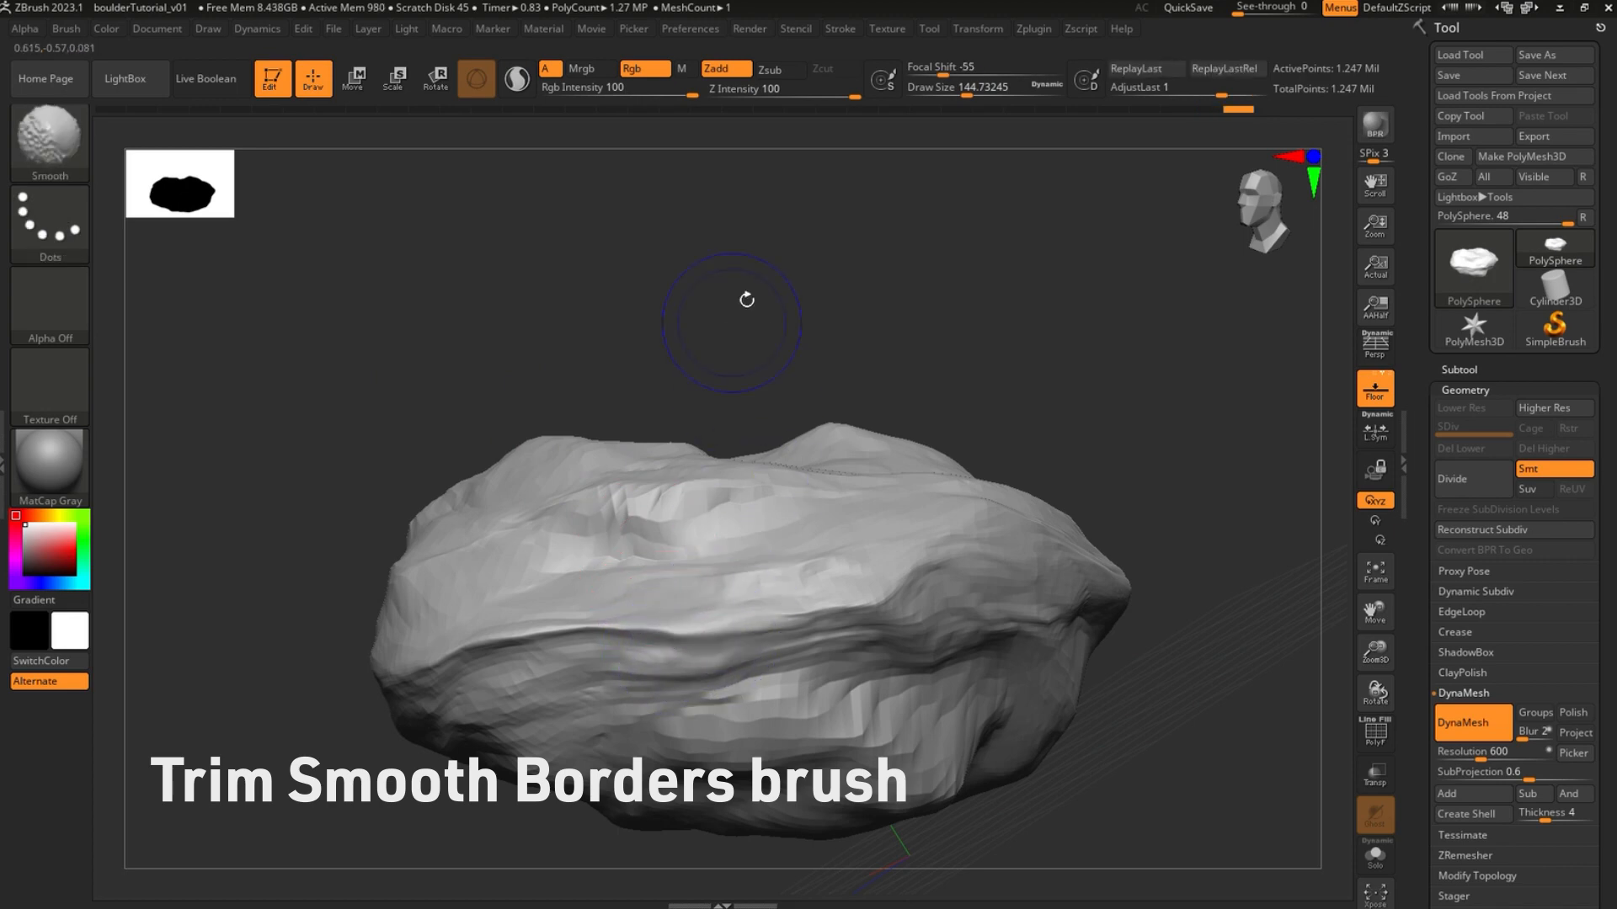
{"action": "mouse_move", "coordinate": [454, 665]}
{"action": "left_mouse_down", "text": "shift"}
{"action": "mouse_move", "coordinate": [901, 609]}
{"action": "mouse_move", "coordinate": [877, 593]}
{"action": "left_mouse_up", "text": "shift"}
{"action": "left_click_drag", "start_coordinate": [849, 697], "coordinate": [857, 705]}
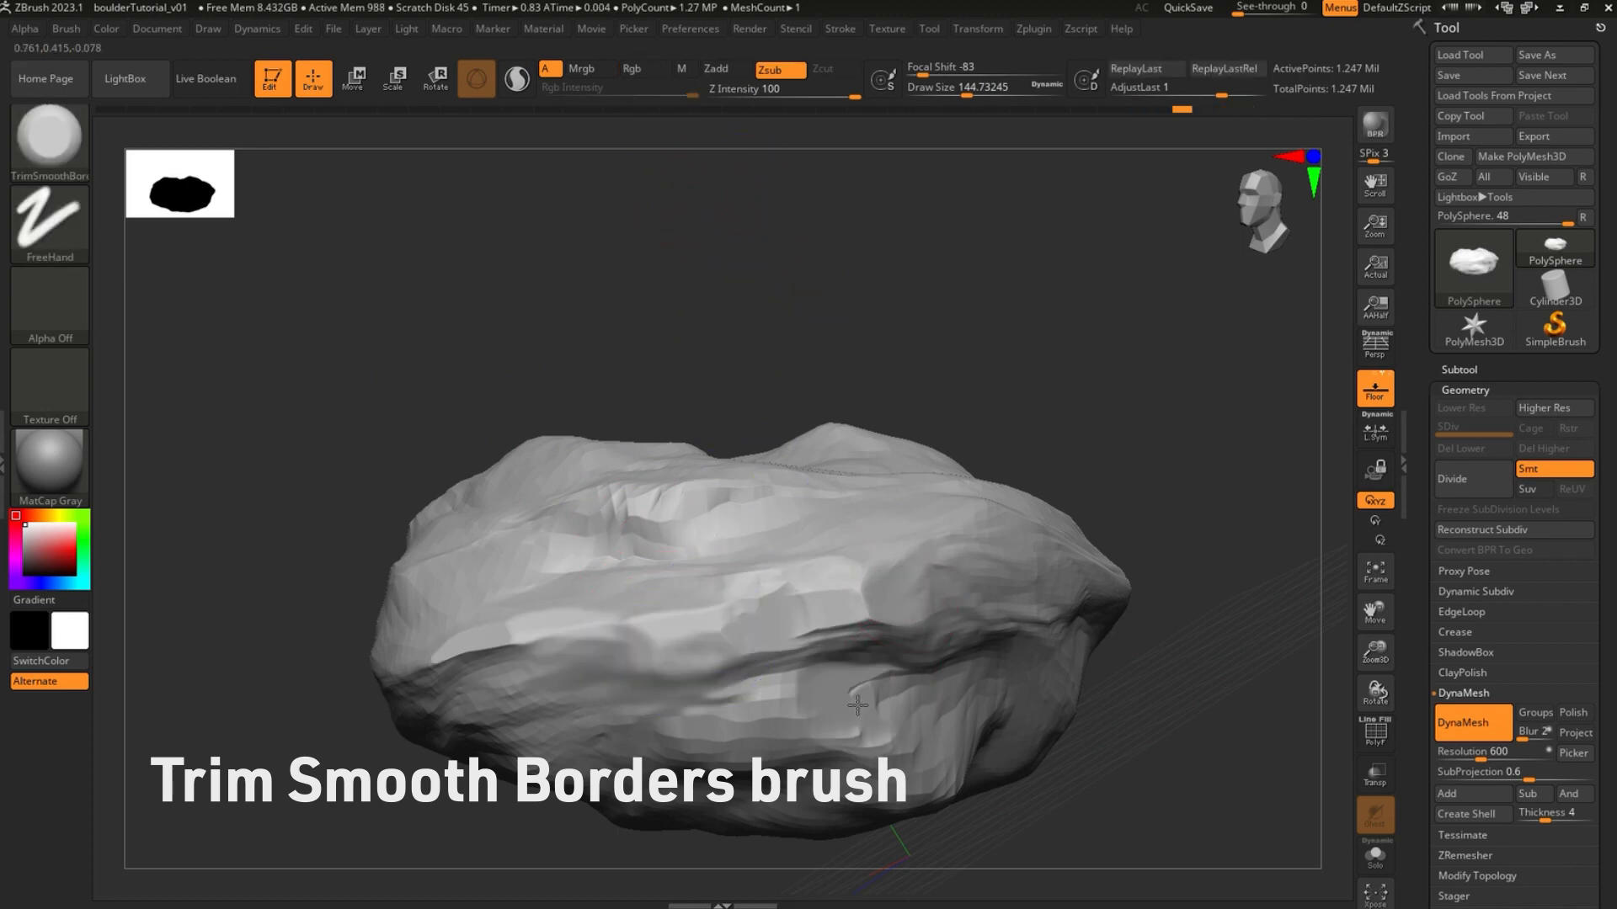
{"action": "left_click_drag", "start_coordinate": [769, 750], "coordinate": [531, 750]}
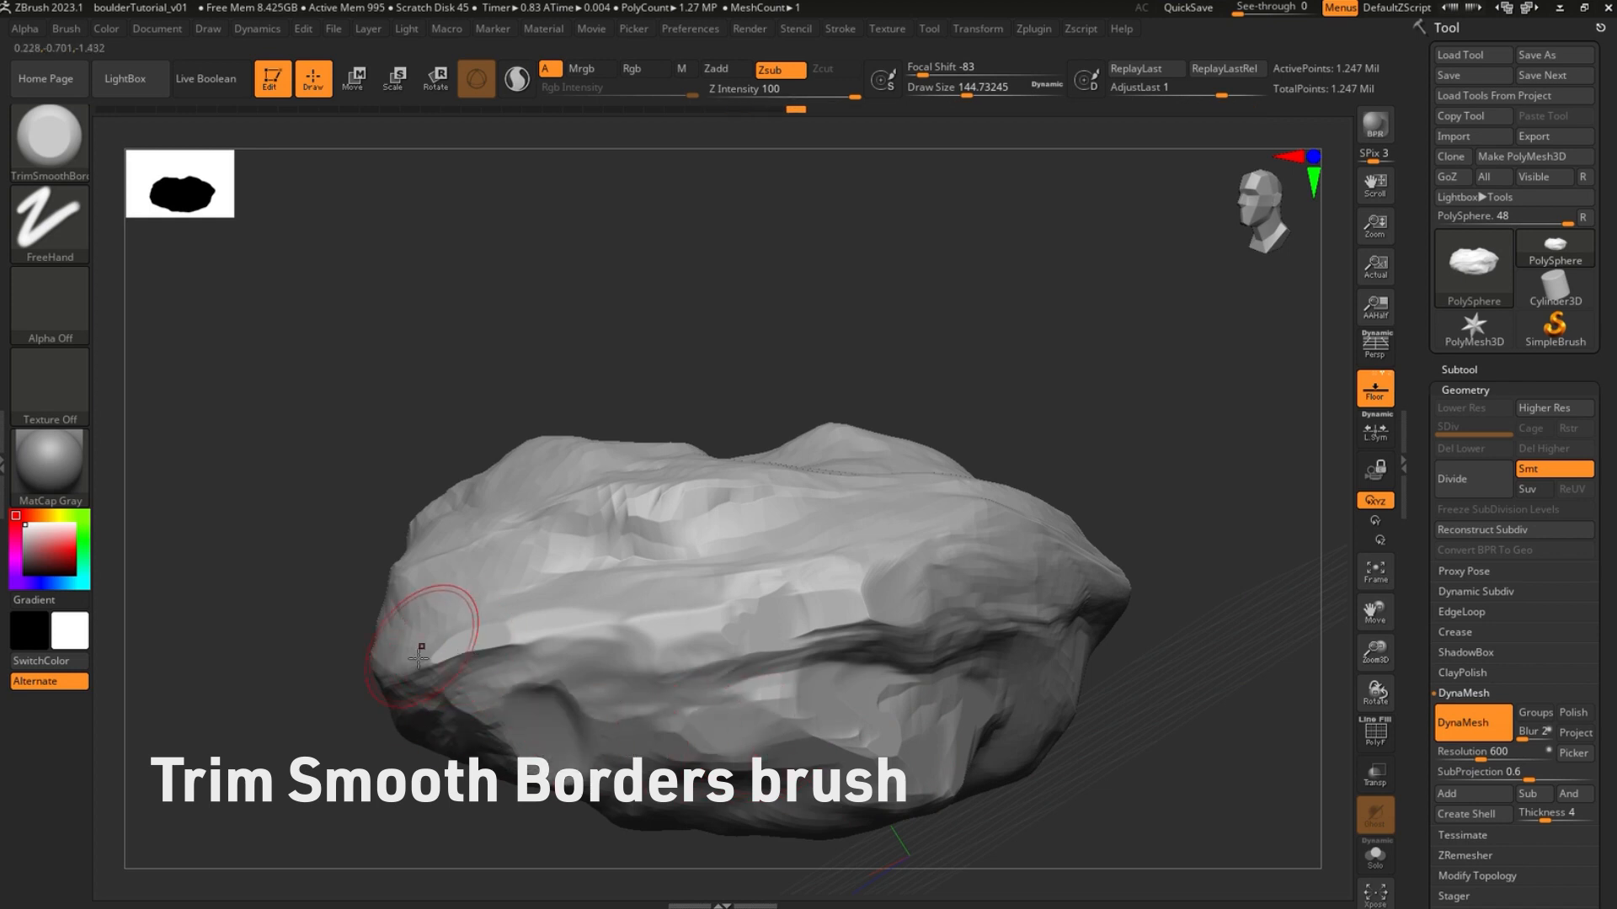
Trim flat facets into the bumps on the rock's narrow end
{"action": "mouse_move", "coordinate": [378, 522]}
{"action": "left_mouse_down"}
{"action": "mouse_move", "coordinate": [494, 447]}
{"action": "mouse_move", "coordinate": [527, 446]}
{"action": "mouse_move", "coordinate": [522, 509]}
{"action": "mouse_move", "coordinate": [396, 523]}
{"action": "left_mouse_up"}
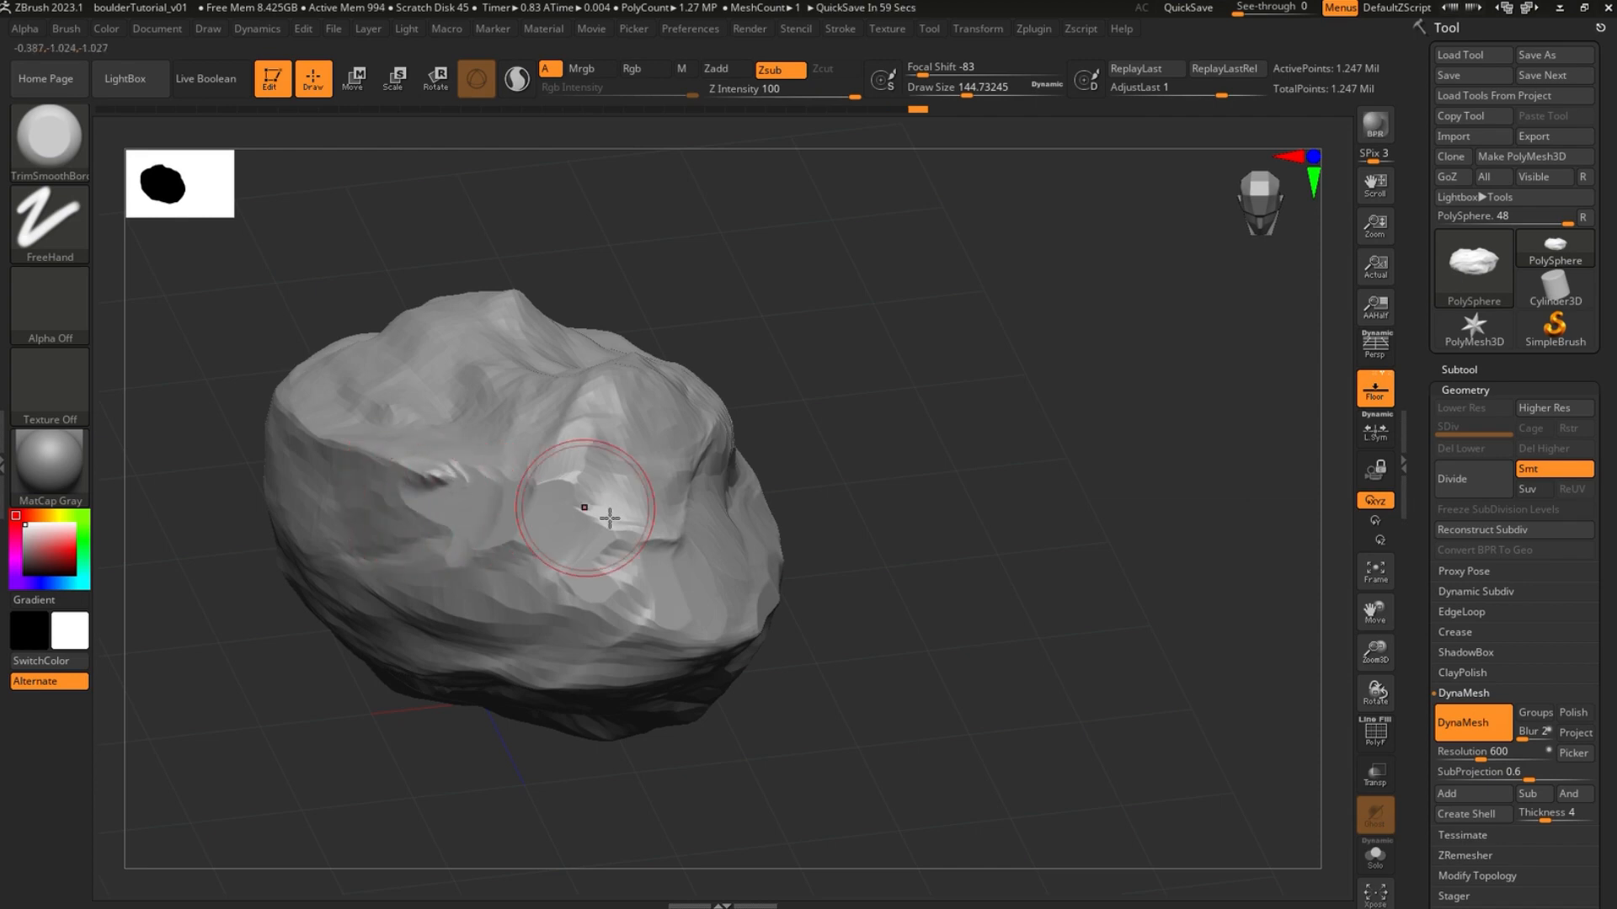
{"action": "mouse_move", "coordinate": [943, 421]}
{"action": "left_mouse_down"}
{"action": "mouse_move", "coordinate": [666, 423]}
{"action": "mouse_move", "coordinate": [609, 386]}
{"action": "left_mouse_up"}
{"action": "mouse_move", "coordinate": [1023, 379]}
{"action": "left_mouse_down"}
{"action": "mouse_move", "coordinate": [740, 346]}
{"action": "mouse_move", "coordinate": [674, 361]}
{"action": "left_mouse_up"}
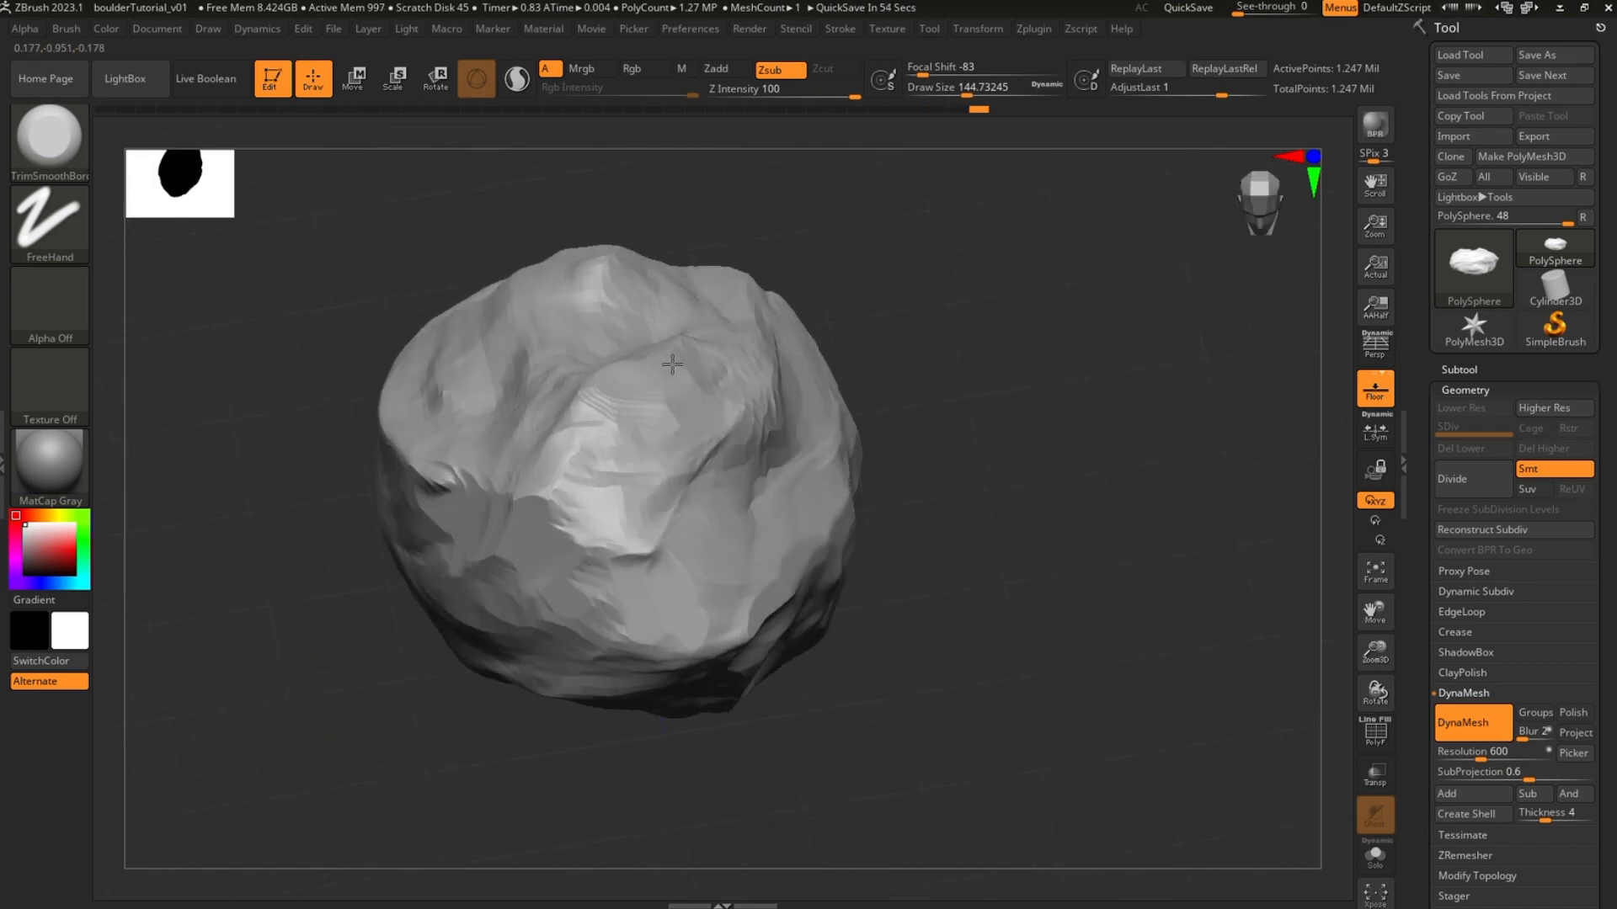
Trim the opposite long side of the rock into flat facets, following its upper edge to the tip
{"action": "right_click_drag", "start_coordinate": [407, 526], "coordinate": [524, 503]}
{"action": "right_click_drag", "start_coordinate": [480, 579], "coordinate": [594, 511]}
{"action": "mouse_move", "coordinate": [238, 442]}
{"action": "right_mouse_down"}
{"action": "mouse_move", "coordinate": [173, 505]}
{"action": "mouse_move", "coordinate": [495, 632]}
{"action": "mouse_move", "coordinate": [484, 611]}
{"action": "right_mouse_up"}
{"action": "right_click_drag", "start_coordinate": [301, 385], "coordinate": [227, 497]}
{"action": "mouse_move", "coordinate": [776, 510]}
{"action": "right_mouse_down"}
{"action": "mouse_move", "coordinate": [741, 539]}
{"action": "mouse_move", "coordinate": [665, 405]}
{"action": "mouse_move", "coordinate": [800, 364]}
{"action": "mouse_move", "coordinate": [769, 371]}
{"action": "right_mouse_up"}
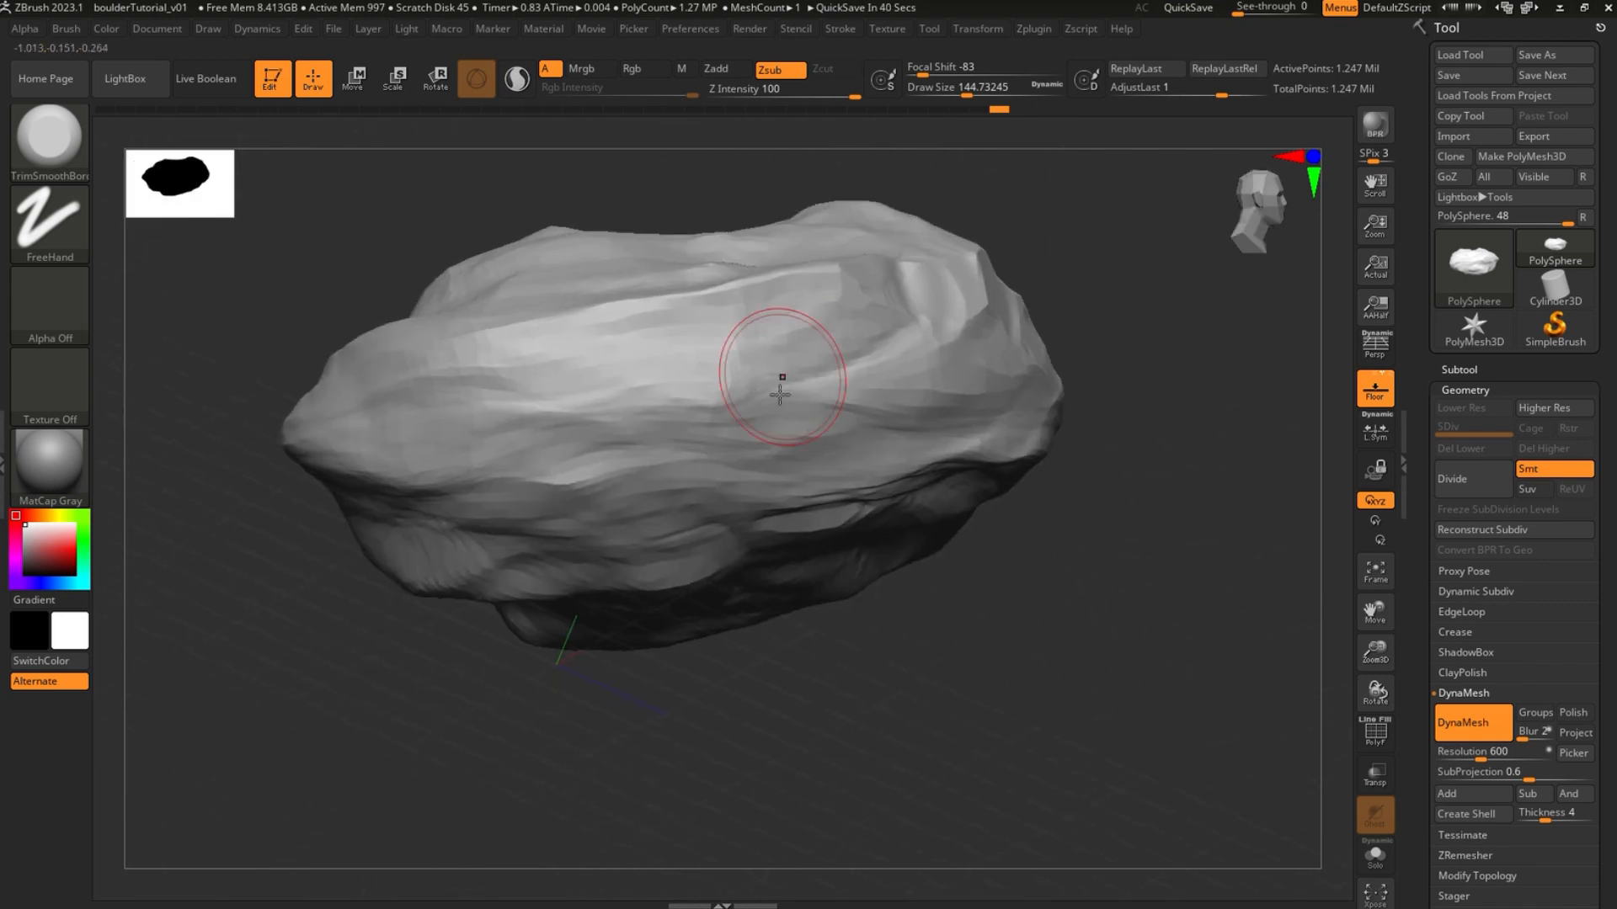
{"action": "mouse_move", "coordinate": [685, 441]}
{"action": "right_mouse_down"}
{"action": "mouse_move", "coordinate": [734, 372]}
{"action": "mouse_move", "coordinate": [765, 455]}
{"action": "mouse_move", "coordinate": [721, 458]}
{"action": "mouse_move", "coordinate": [873, 373]}
{"action": "mouse_move", "coordinate": [801, 371]}
{"action": "right_mouse_up"}
{"action": "mouse_move", "coordinate": [828, 380]}
{"action": "left_mouse_down"}
{"action": "mouse_move", "coordinate": [758, 379]}
{"action": "mouse_move", "coordinate": [738, 399]}
{"action": "left_mouse_up"}
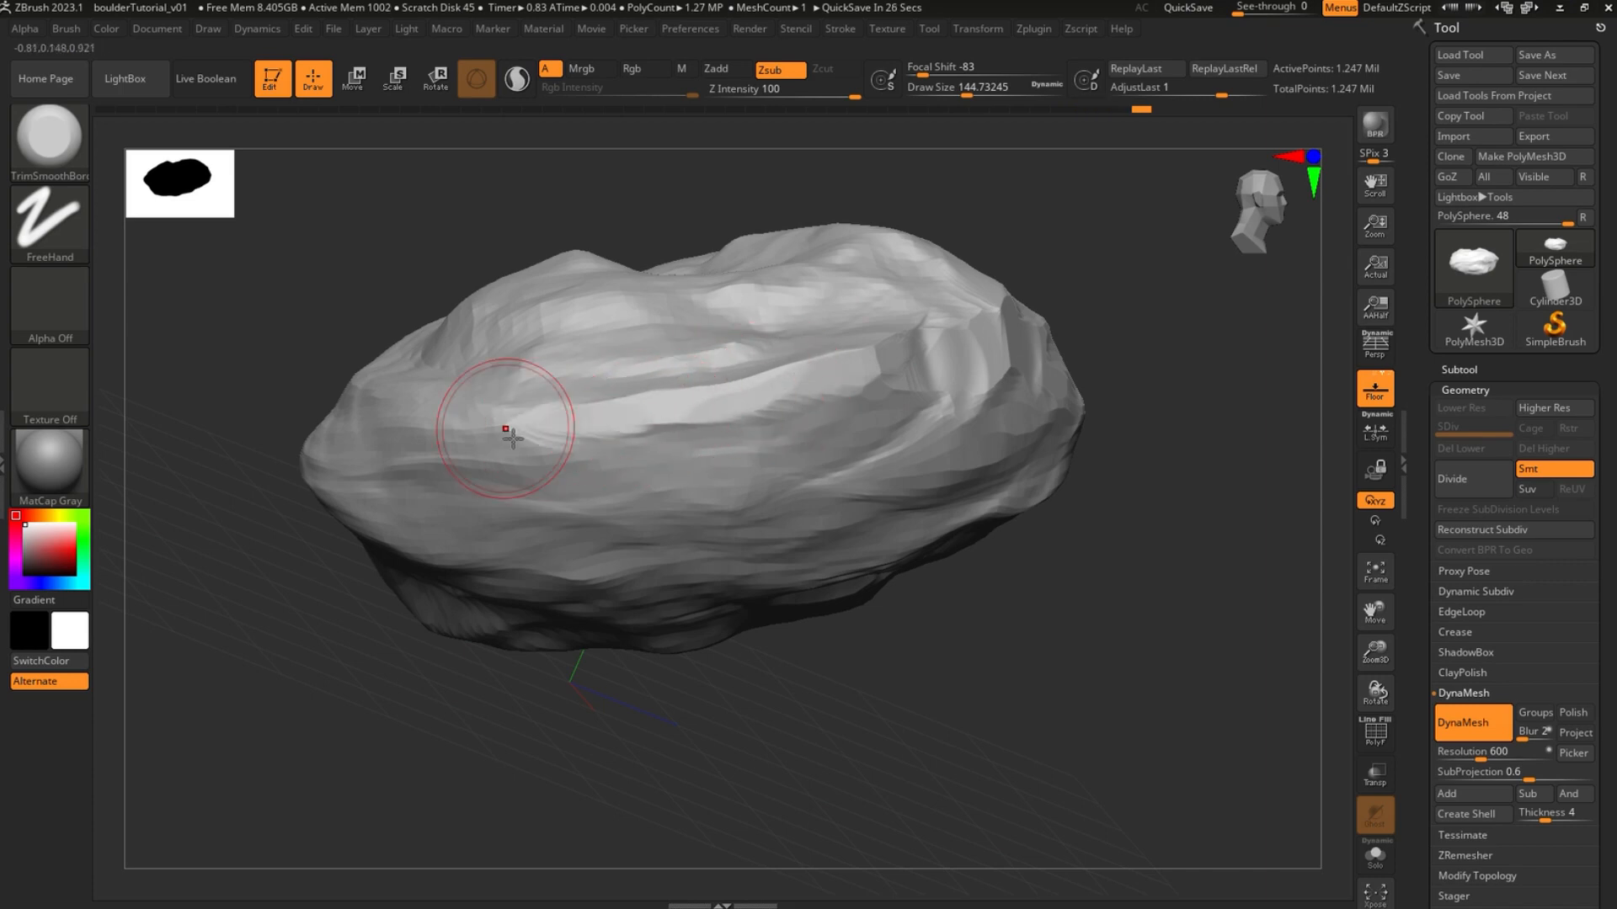
{"action": "mouse_move", "coordinate": [785, 434]}
{"action": "right_mouse_down"}
{"action": "mouse_move", "coordinate": [704, 407]}
{"action": "mouse_move", "coordinate": [559, 433]}
{"action": "right_mouse_up"}
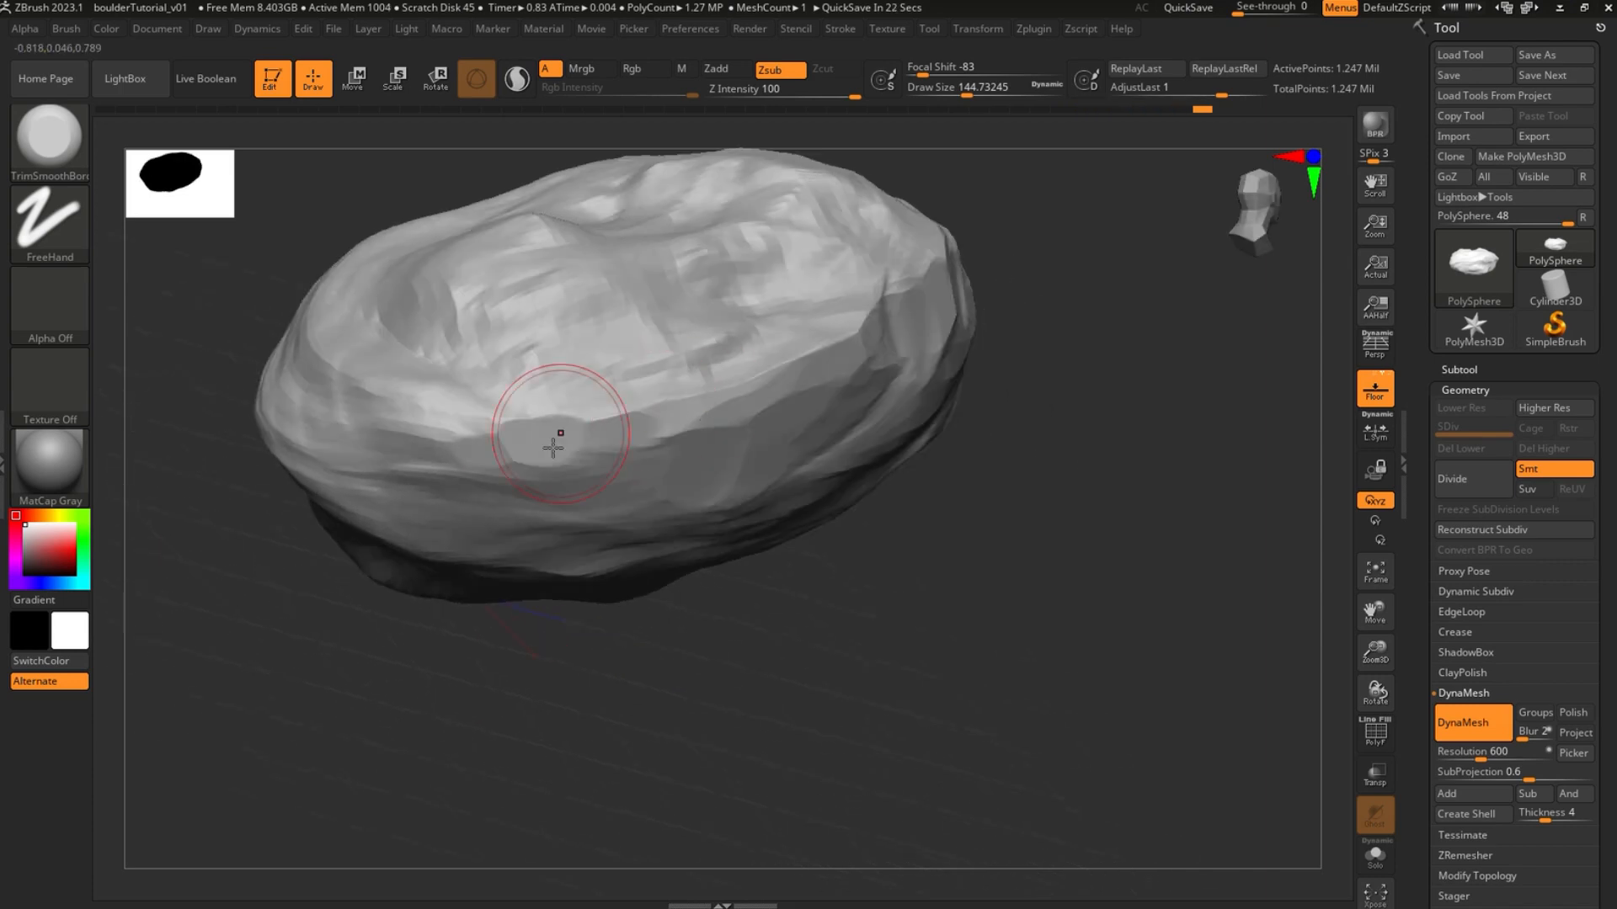
{"action": "left_click_drag", "start_coordinate": [394, 438], "coordinate": [328, 383]}
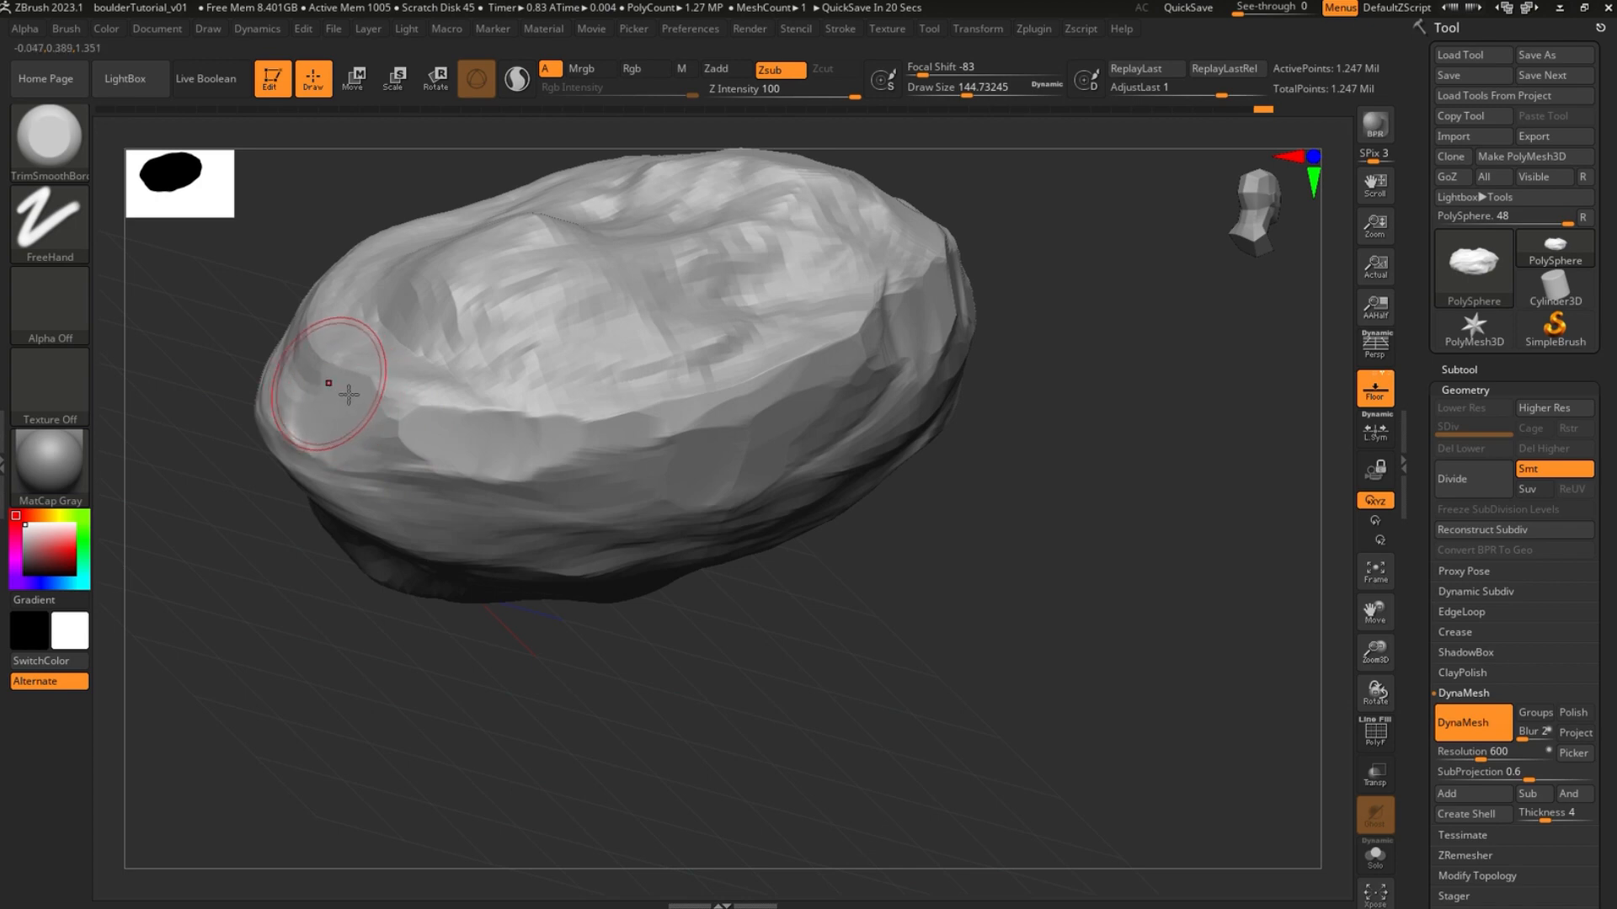
Flatten the bumps across the rock's broad upper face and along its rim with trim strokes
{"action": "mouse_move", "coordinate": [508, 321]}
{"action": "left_mouse_down"}
{"action": "mouse_move", "coordinate": [620, 325]}
{"action": "mouse_move", "coordinate": [745, 268]}
{"action": "left_mouse_up"}
{"action": "mouse_move", "coordinate": [815, 196]}
{"action": "left_mouse_down"}
{"action": "mouse_move", "coordinate": [811, 259]}
{"action": "mouse_move", "coordinate": [821, 233]}
{"action": "left_mouse_up"}
{"action": "mouse_move", "coordinate": [716, 232]}
{"action": "left_mouse_down"}
{"action": "mouse_move", "coordinate": [693, 250]}
{"action": "mouse_move", "coordinate": [623, 240]}
{"action": "left_mouse_up"}
{"action": "mouse_move", "coordinate": [991, 397]}
{"action": "left_mouse_down"}
{"action": "mouse_move", "coordinate": [1010, 410]}
{"action": "mouse_move", "coordinate": [963, 439]}
{"action": "mouse_move", "coordinate": [986, 426]}
{"action": "left_mouse_up"}
Increase the Draw Size to about 262 and trim larger flat planes diagonally across the rock's long side
{"action": "key", "text": "space"}
{"action": "left_click_drag", "start_coordinate": [674, 334], "coordinate": [693, 335]}
{"action": "right_click_drag", "start_coordinate": [688, 330], "coordinate": [674, 386]}
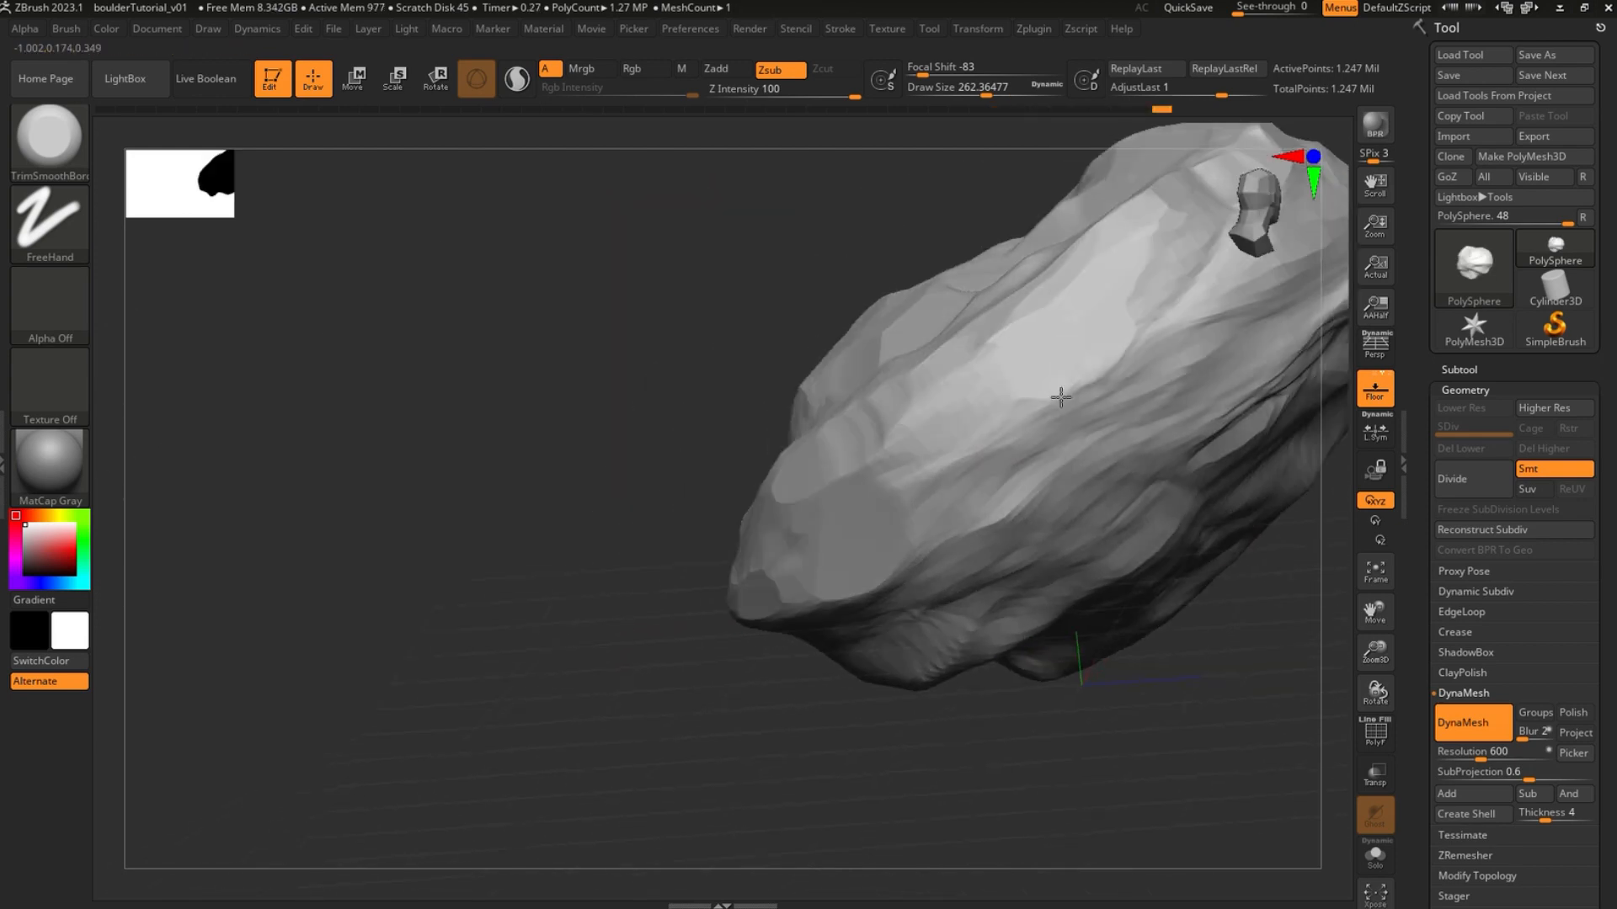
{"action": "mouse_move", "coordinate": [1059, 394]}
{"action": "right_mouse_down"}
{"action": "mouse_move", "coordinate": [1094, 400]}
{"action": "mouse_move", "coordinate": [790, 453]}
{"action": "right_mouse_up"}
{"action": "left_click_drag", "start_coordinate": [1063, 278], "coordinate": [1007, 366]}
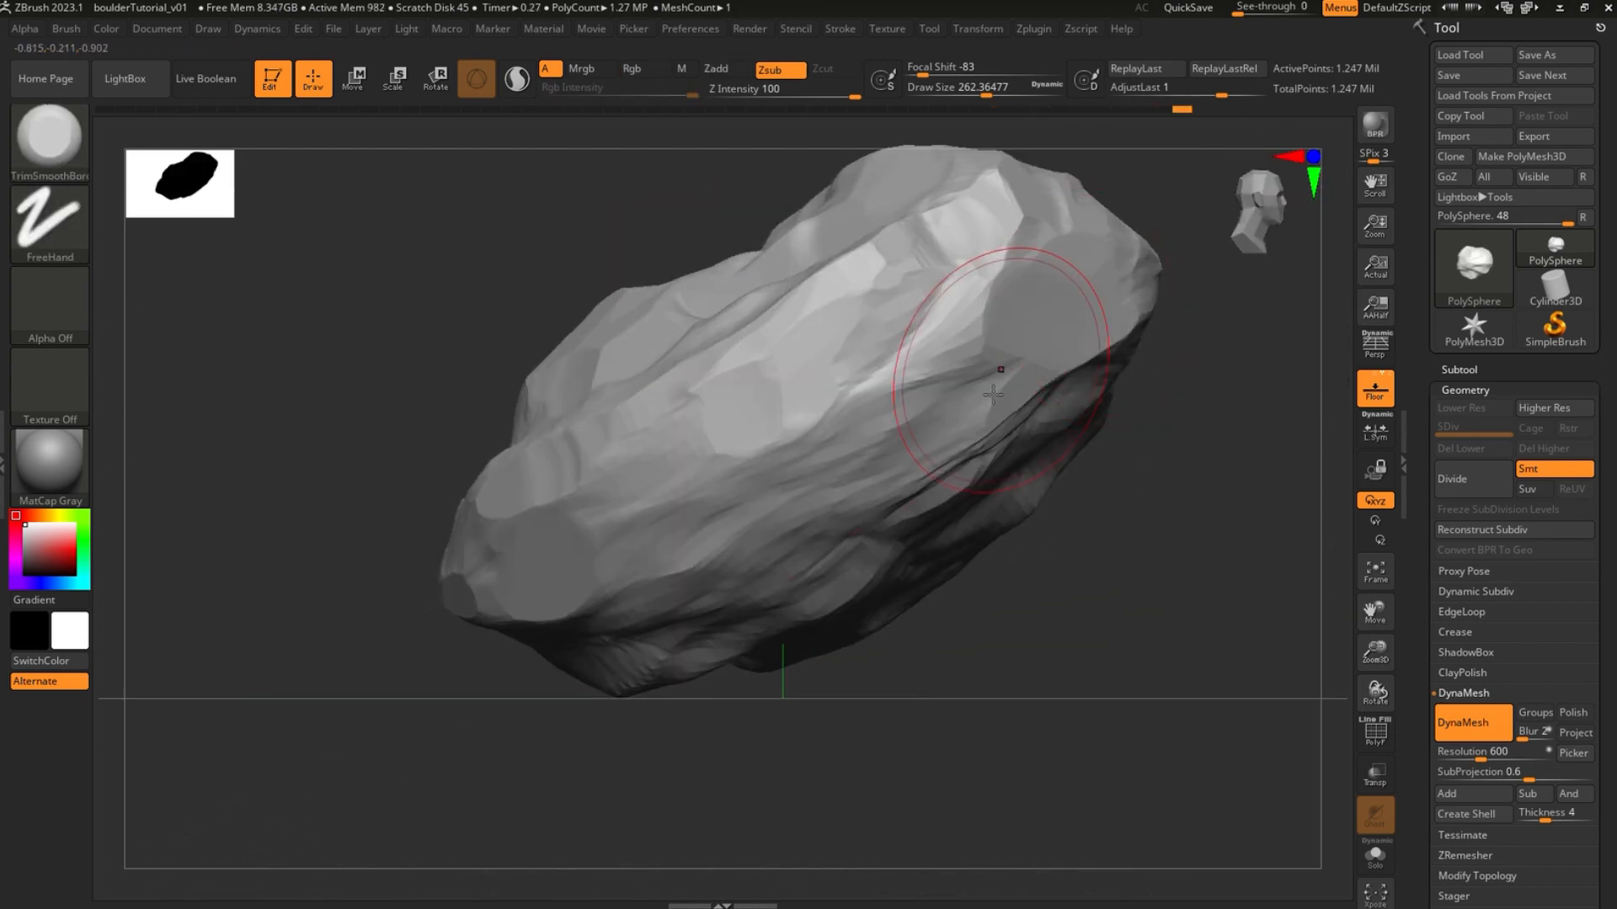
{"action": "mouse_move", "coordinate": [846, 458]}
{"action": "left_mouse_down"}
{"action": "mouse_move", "coordinate": [783, 523]}
{"action": "mouse_move", "coordinate": [761, 590]}
{"action": "left_mouse_up"}
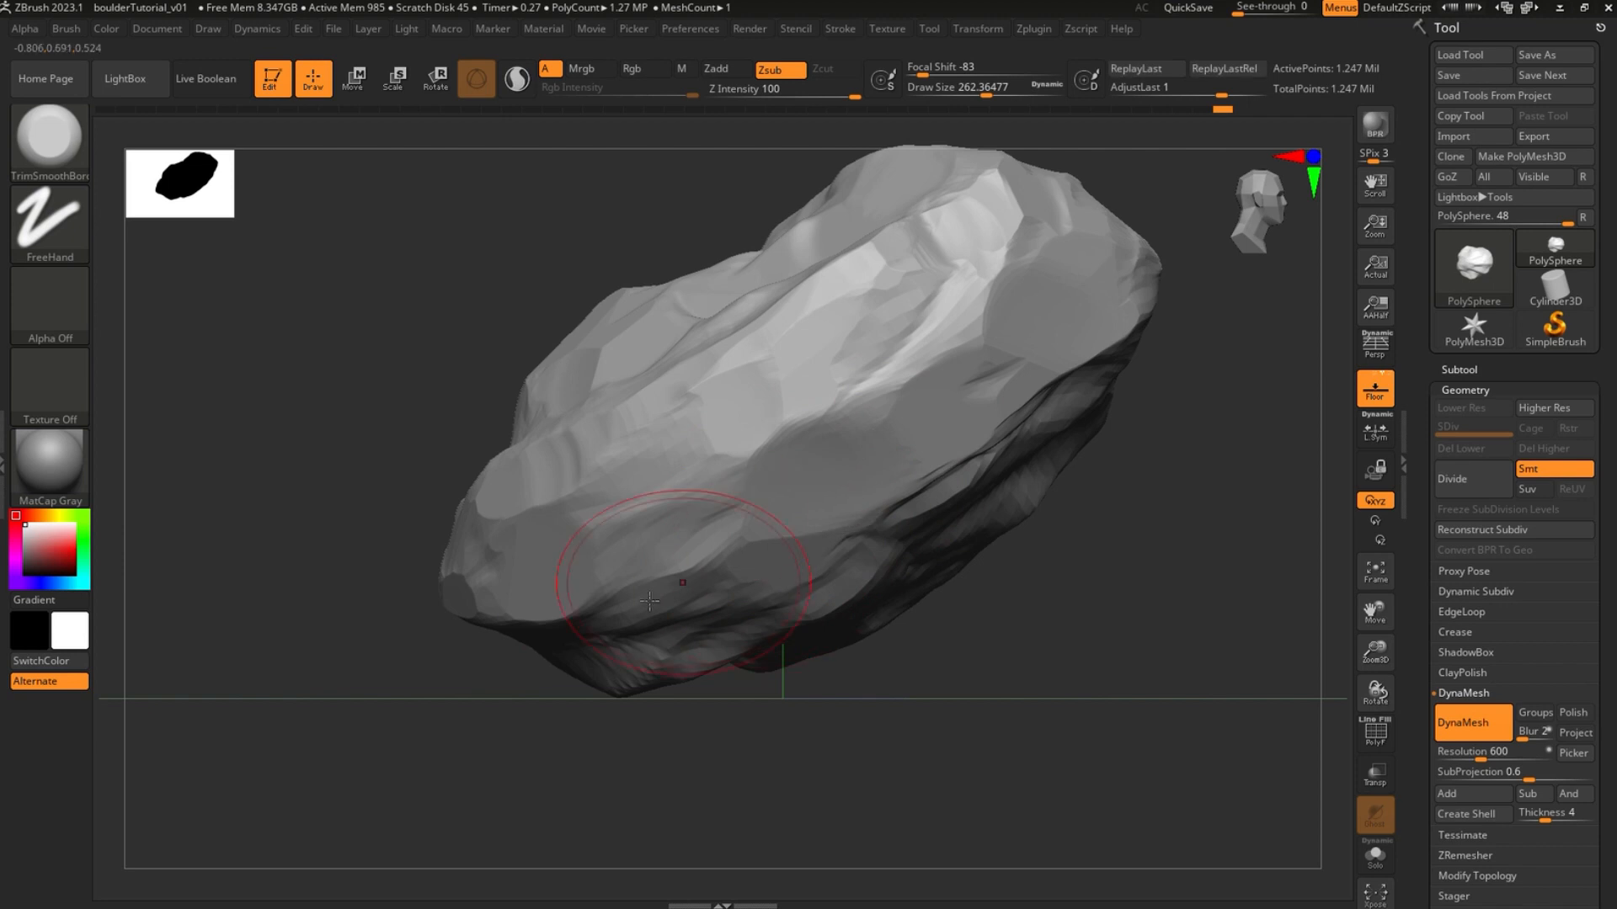
Cut broad flat planes into the rock's pointed end with the enlarged trim brush
{"action": "mouse_move", "coordinate": [649, 601]}
{"action": "right_mouse_down"}
{"action": "mouse_move", "coordinate": [667, 394]}
{"action": "mouse_move", "coordinate": [505, 547]}
{"action": "right_mouse_up"}
{"action": "left_click_drag", "start_coordinate": [471, 556], "coordinate": [484, 611]}
{"action": "right_click_drag", "start_coordinate": [484, 602], "coordinate": [354, 590]}
{"action": "left_click_drag", "start_coordinate": [555, 522], "coordinate": [472, 609]}
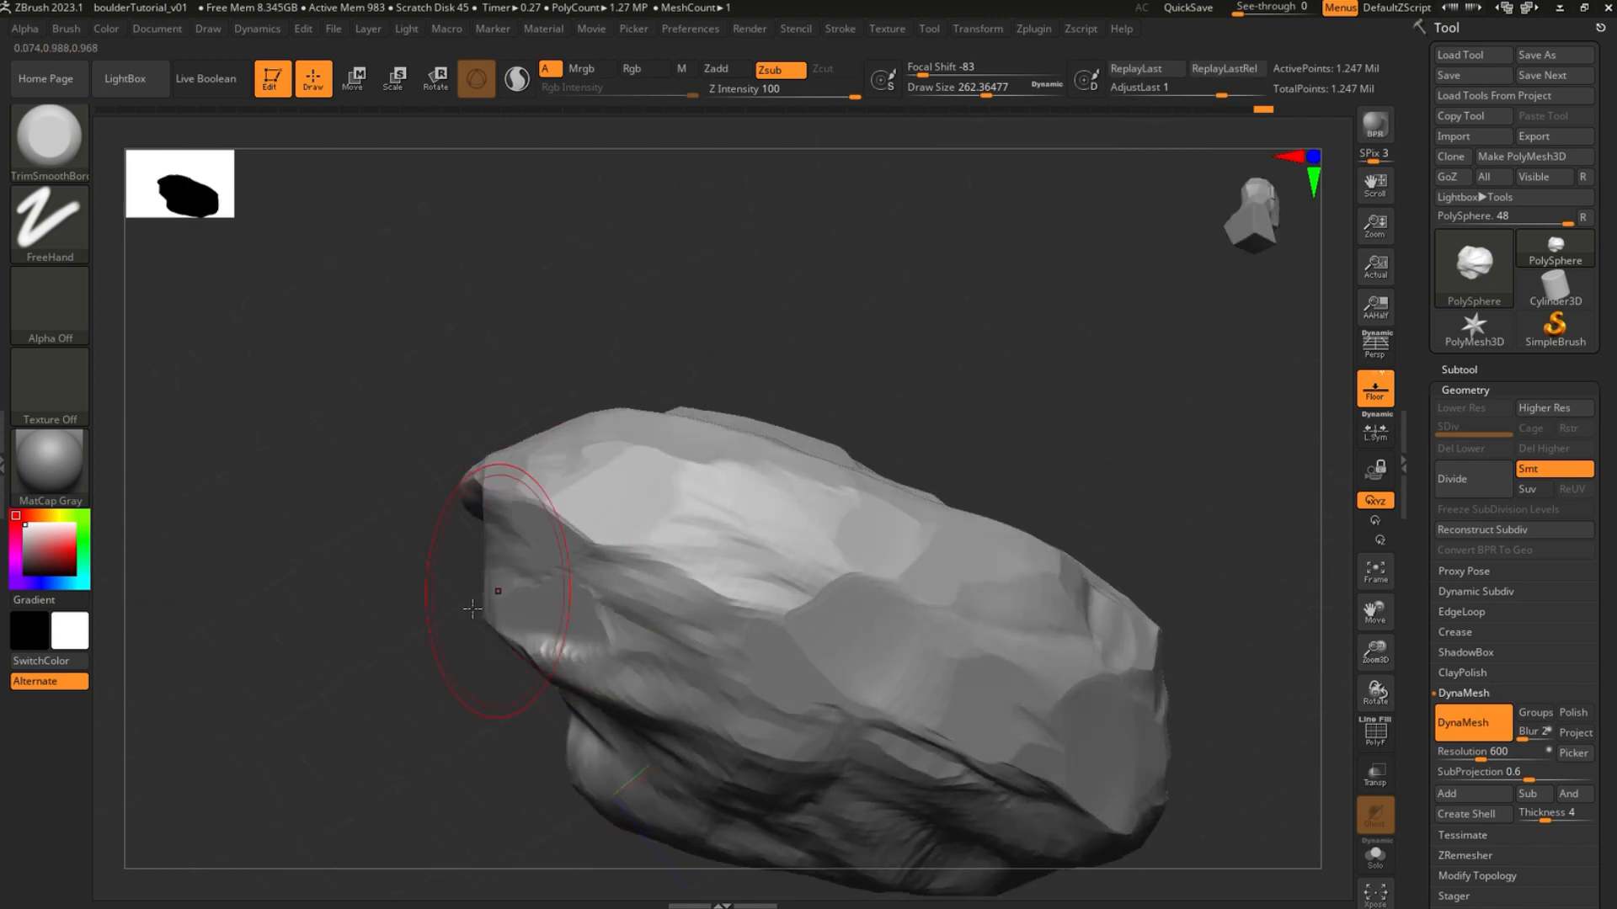
{"action": "right_click_drag", "start_coordinate": [473, 609], "coordinate": [689, 577]}
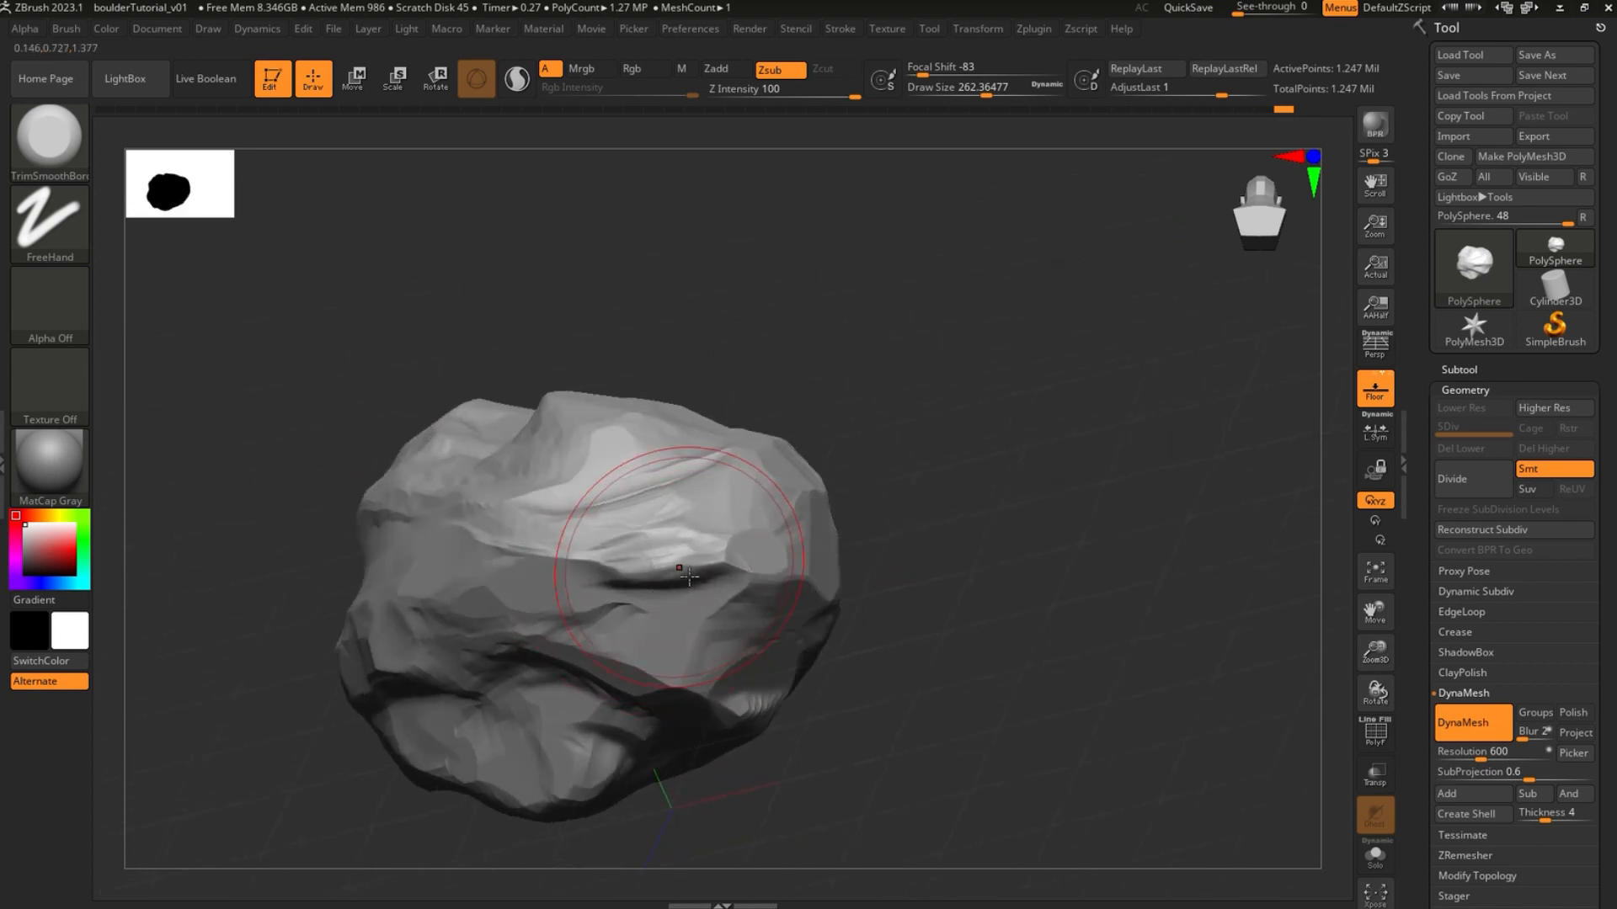
Trim the raised ridges on the rock's blunt end, reducing the Draw Size to about 136 for the tighter areas
{"action": "mouse_move", "coordinate": [689, 576]}
{"action": "left_mouse_down"}
{"action": "mouse_move", "coordinate": [631, 559]}
{"action": "mouse_move", "coordinate": [647, 595]}
{"action": "left_mouse_up"}
{"action": "right_click_drag", "start_coordinate": [440, 578], "coordinate": [668, 534], "text": "alt"}
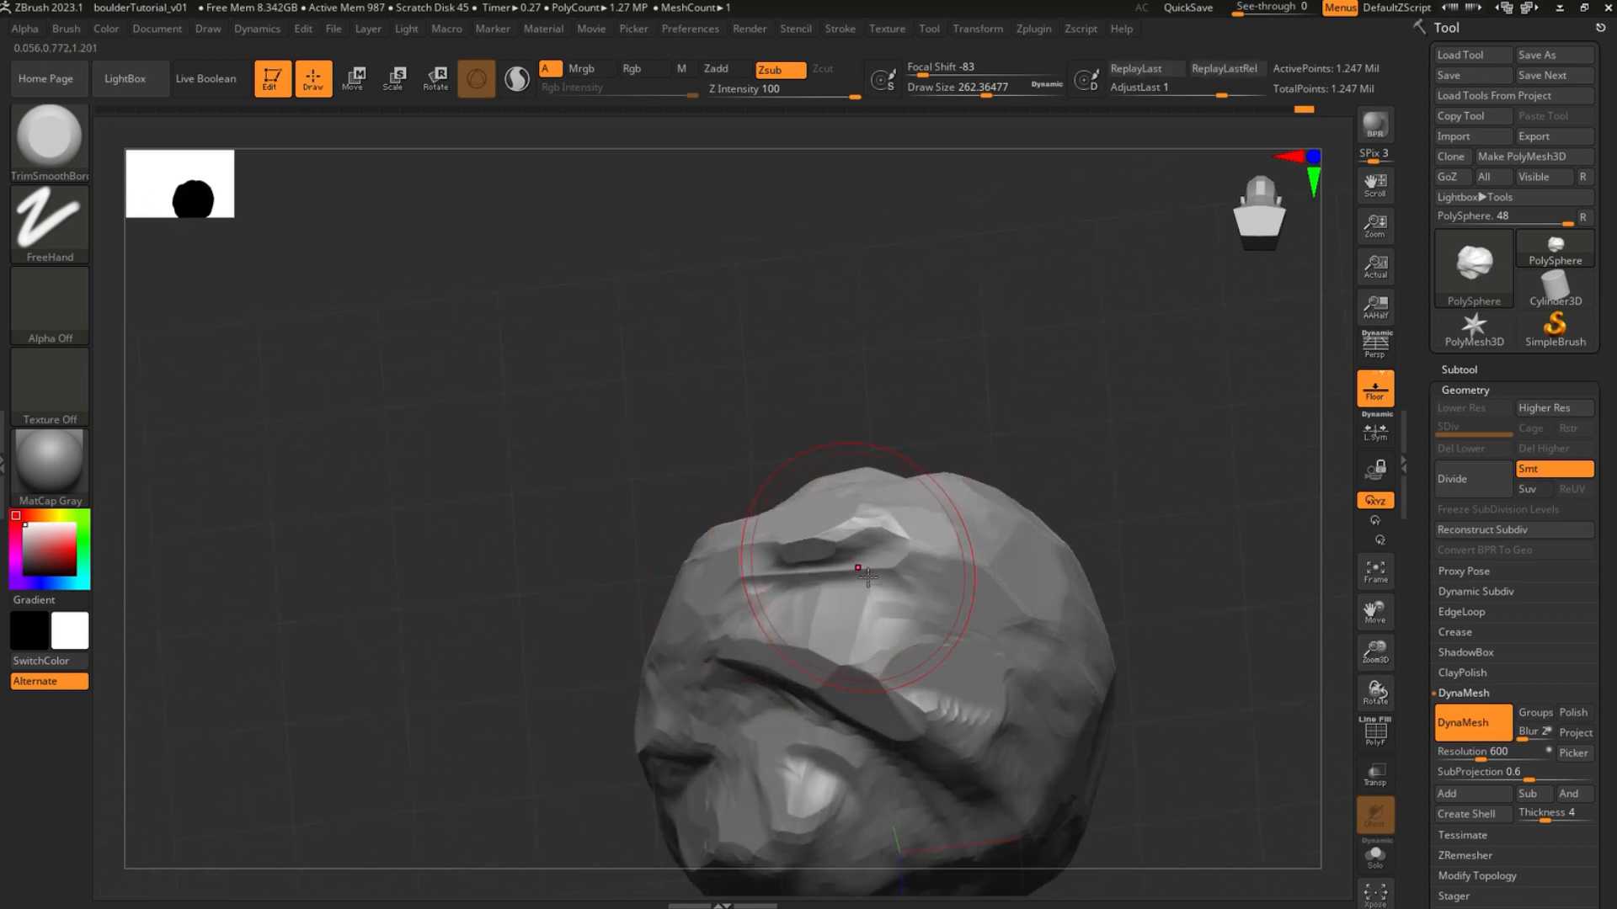
{"action": "key", "text": "s"}
{"action": "mouse_move", "coordinate": [867, 577]}
{"action": "left_mouse_down"}
{"action": "mouse_move", "coordinate": [854, 578]}
{"action": "mouse_move", "coordinate": [877, 593]}
{"action": "mouse_move", "coordinate": [876, 556]}
{"action": "mouse_move", "coordinate": [870, 577]}
{"action": "left_mouse_up"}
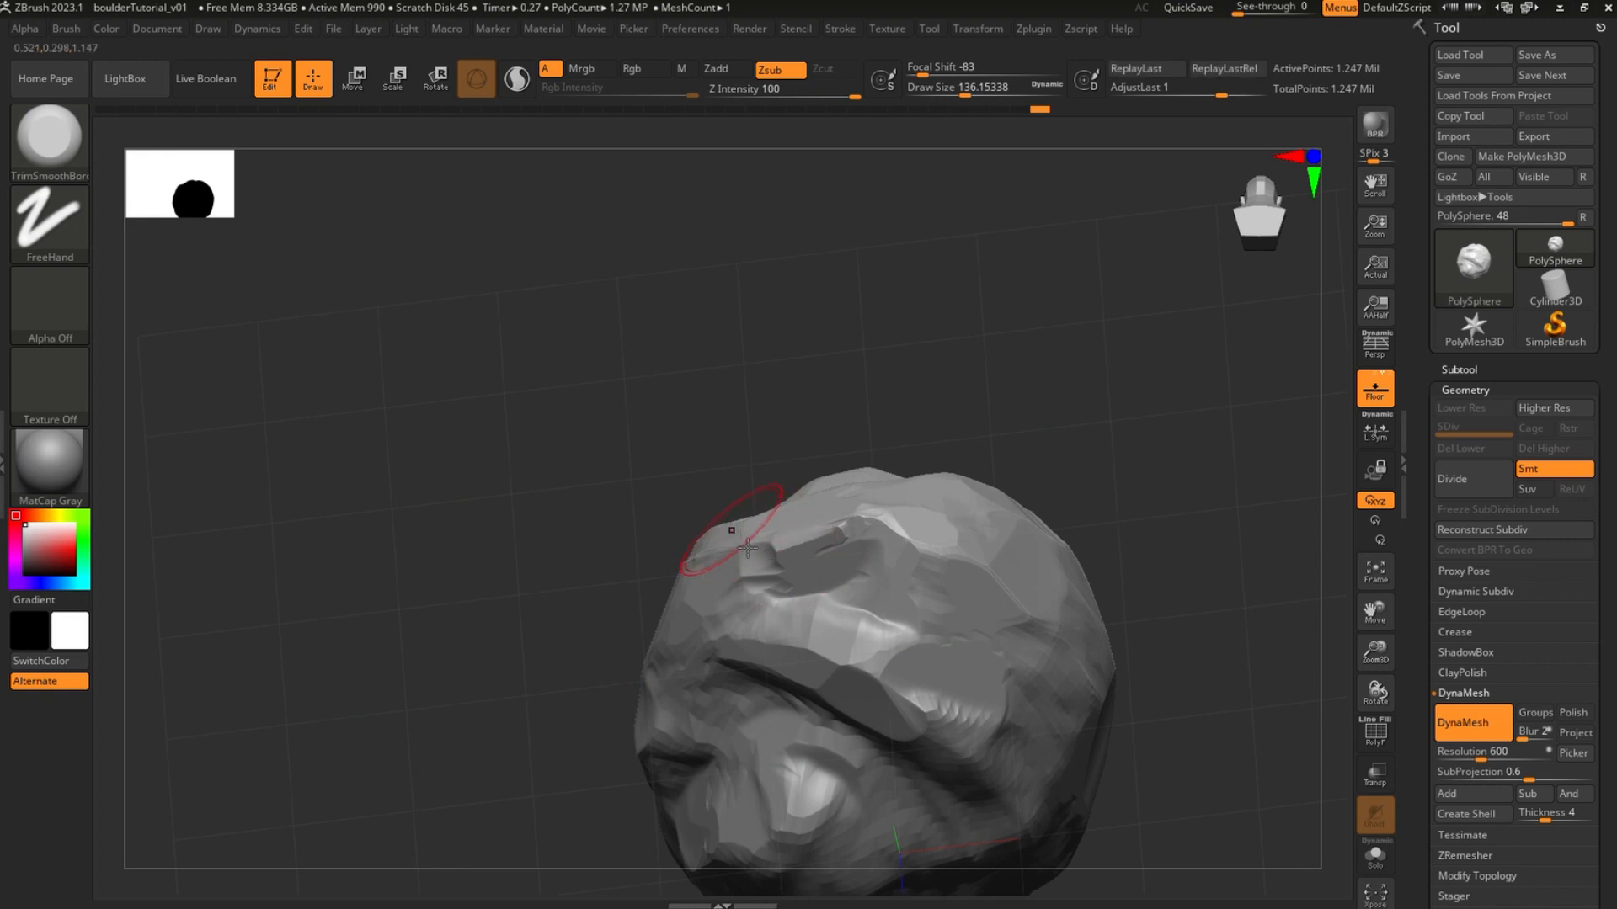
Rotate the rock about 26 degrees in side view with the transform gizmo so it lies level, and return to Draw mode
{"action": "right_click_drag", "start_coordinate": [762, 566], "coordinate": [936, 610]}
{"action": "right_click_drag", "start_coordinate": [695, 615], "coordinate": [600, 586], "text": "shift"}
{"action": "left_click", "coordinate": [366, 87]}
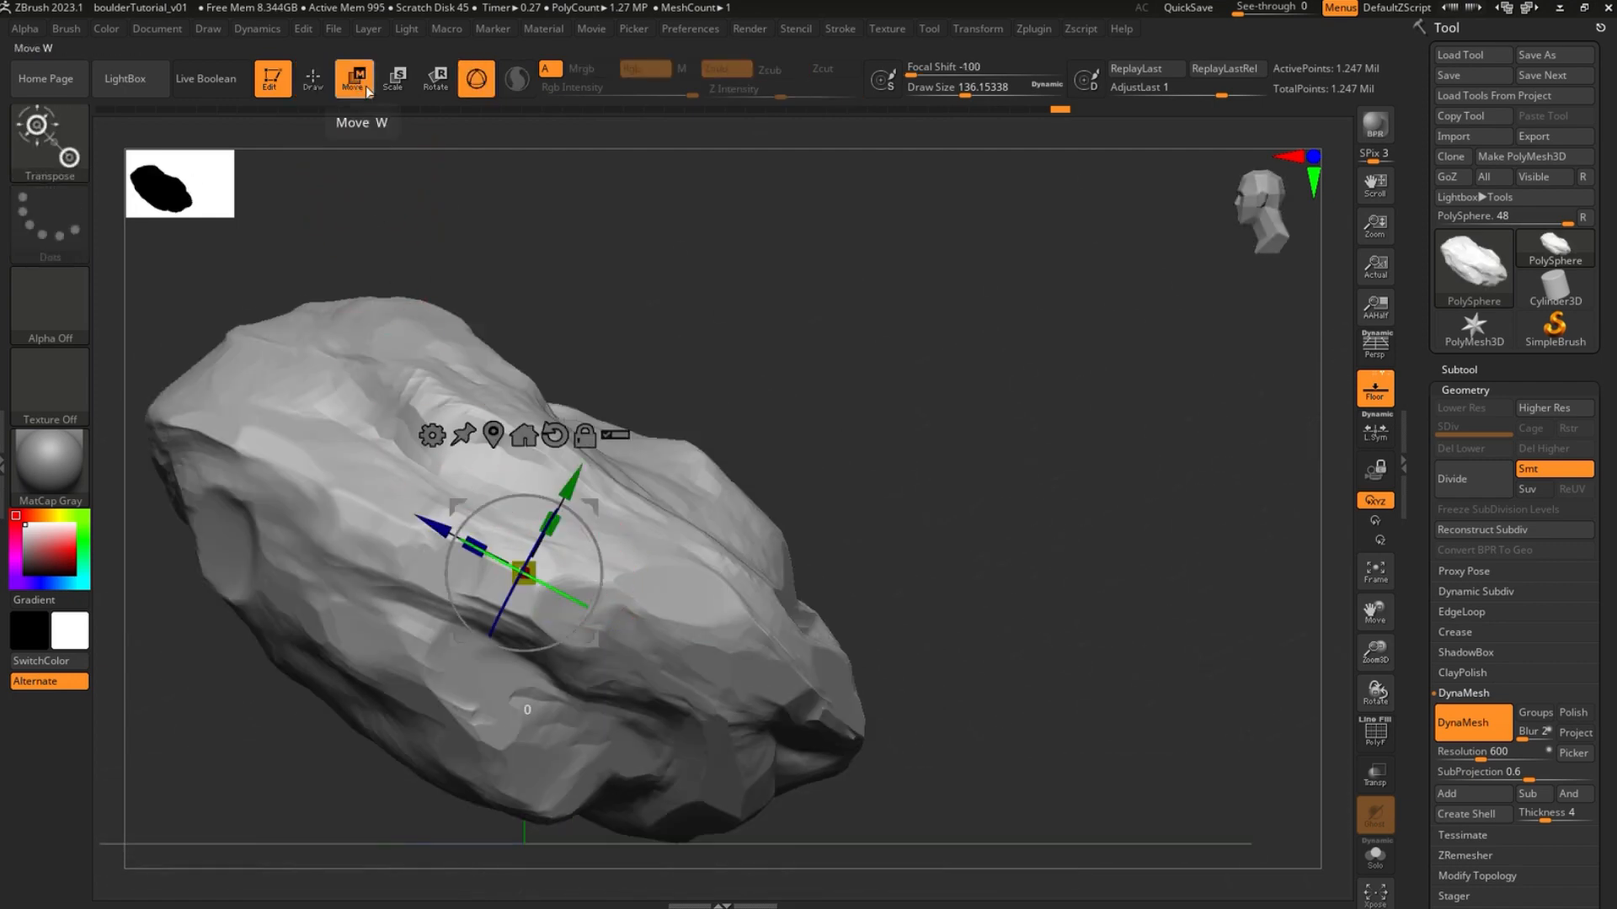
{"action": "left_click_drag", "start_coordinate": [588, 514], "coordinate": [574, 505]}
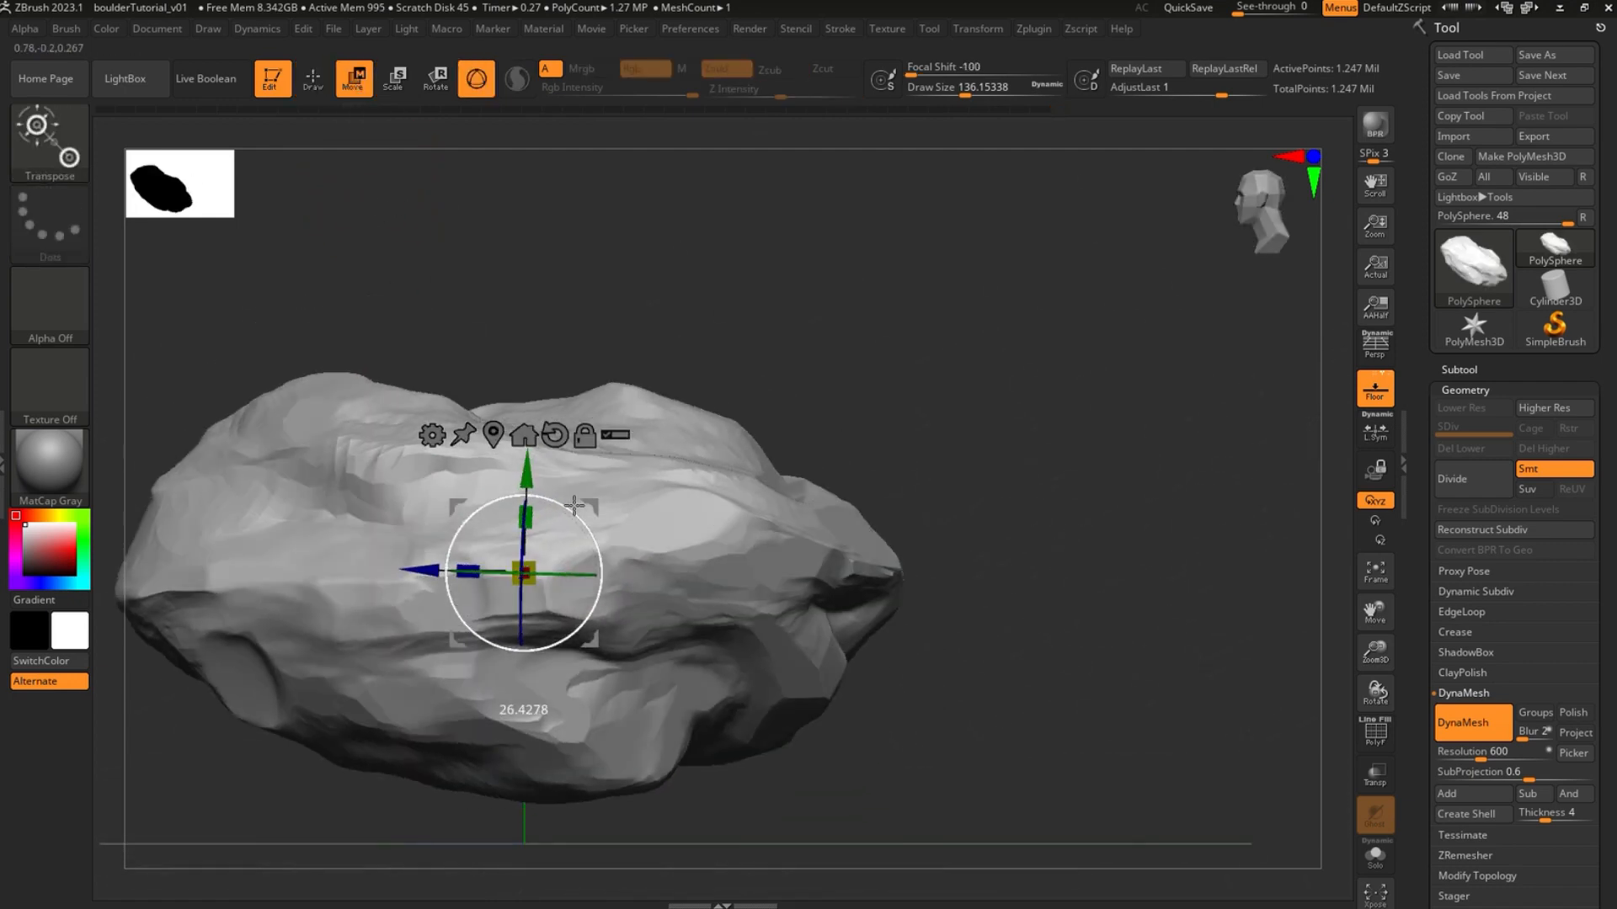
{"action": "right_click_drag", "start_coordinate": [537, 510], "coordinate": [805, 530], "text": "alt"}
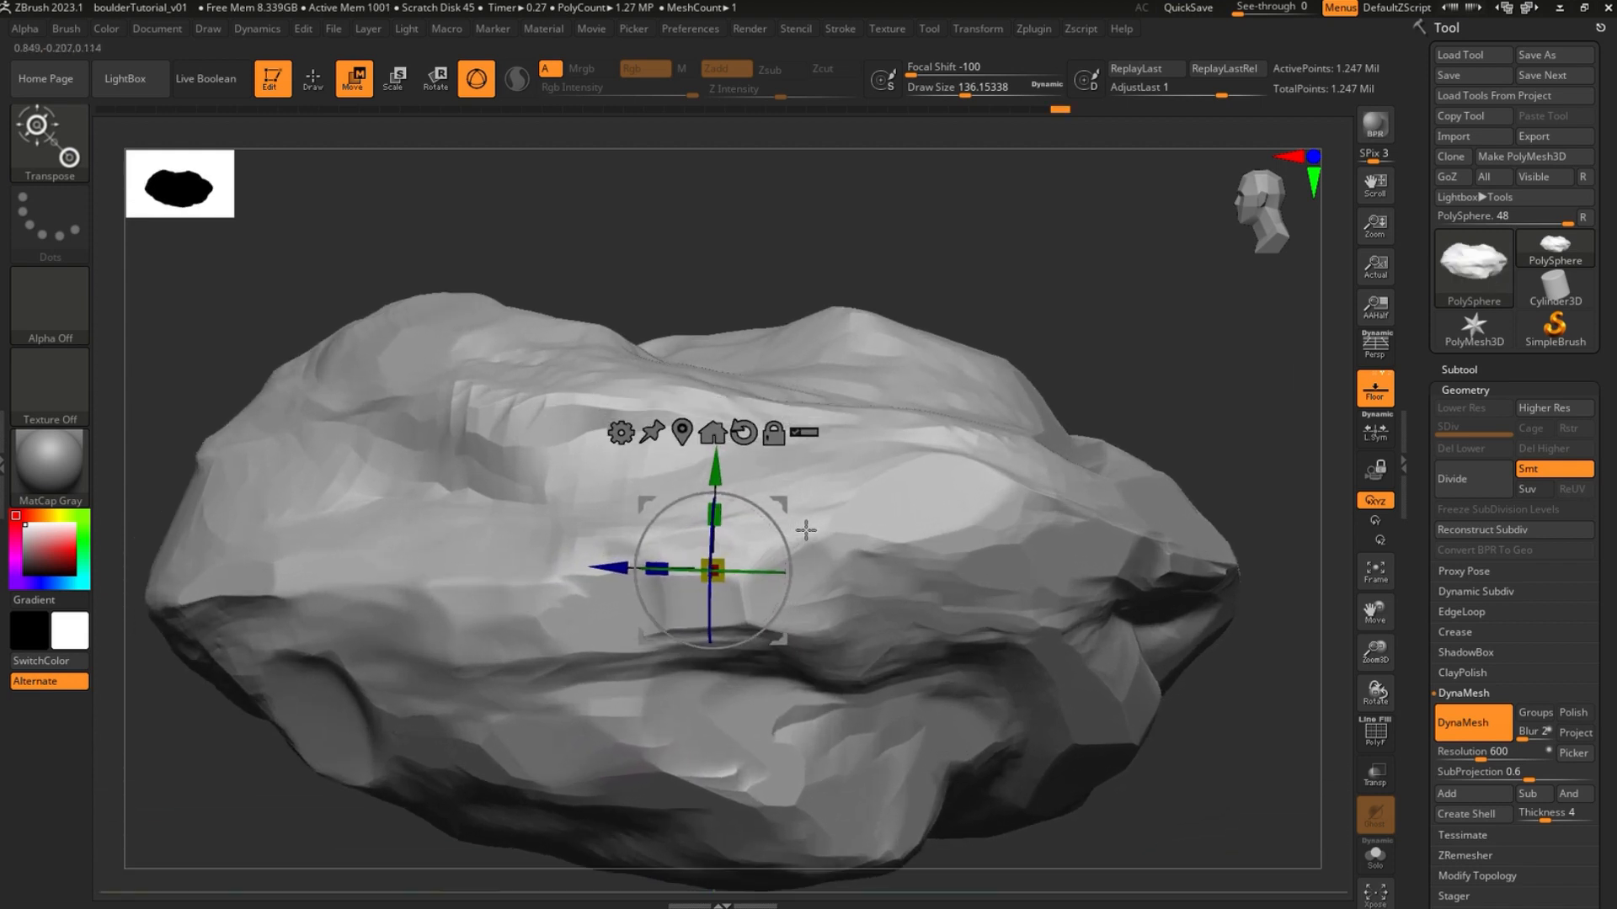
{"action": "left_click", "coordinate": [308, 84]}
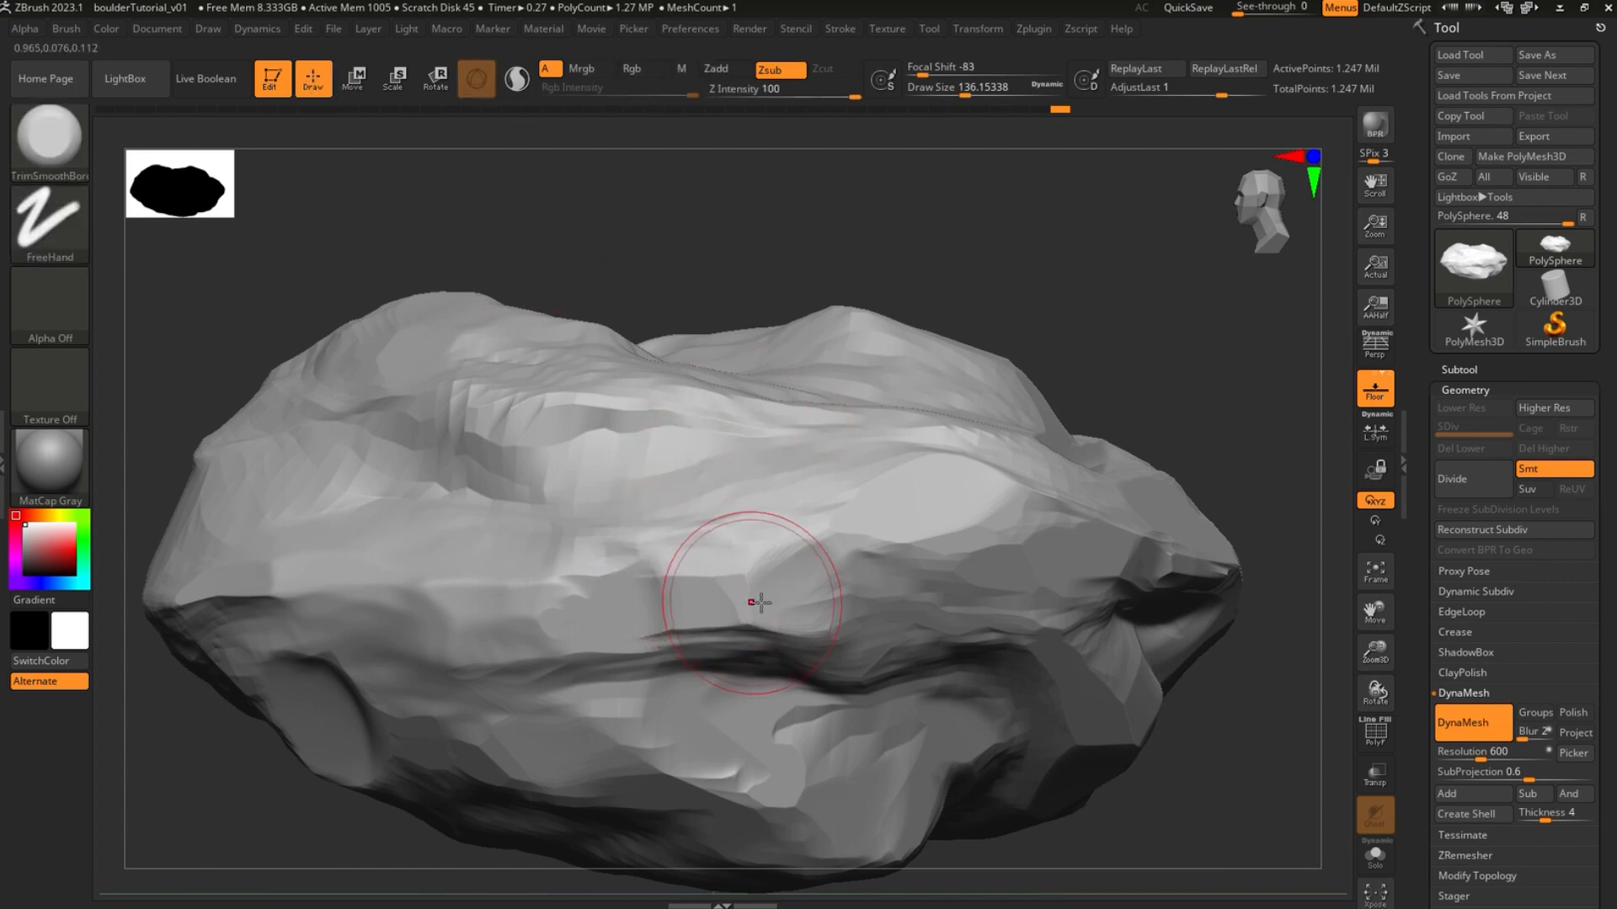
Trim the folds and upper edges along both long sides of the levelled rock into flat facets
{"action": "right_click_drag", "start_coordinate": [702, 528], "coordinate": [867, 415]}
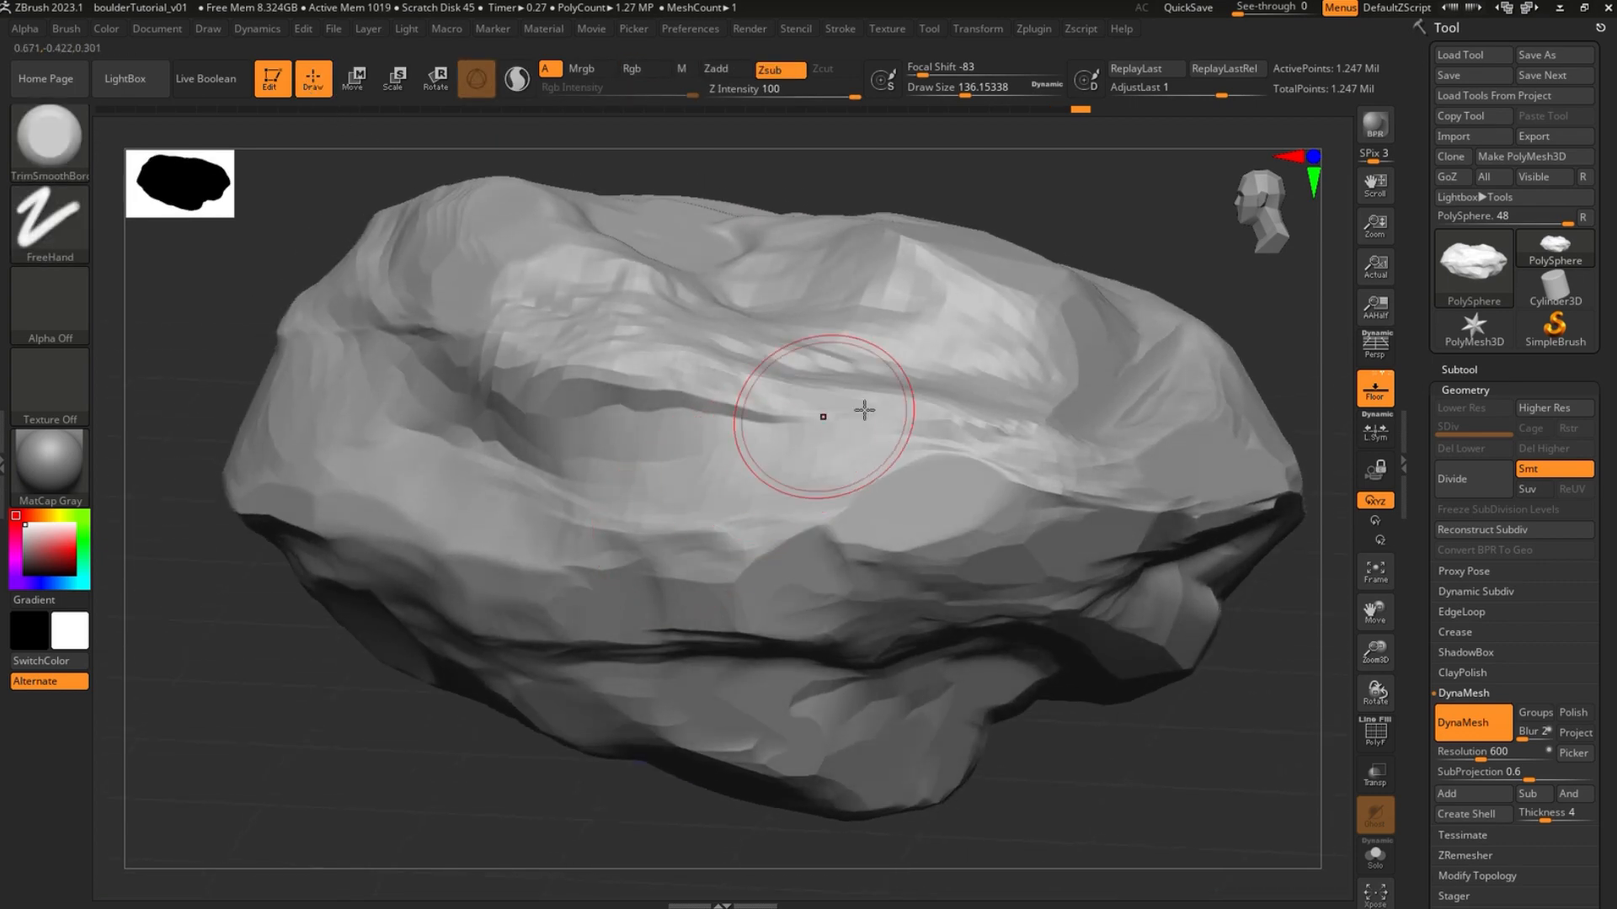
{"action": "mouse_move", "coordinate": [742, 401]}
{"action": "right_mouse_down"}
{"action": "mouse_move", "coordinate": [747, 376]}
{"action": "mouse_move", "coordinate": [671, 371]}
{"action": "right_mouse_up"}
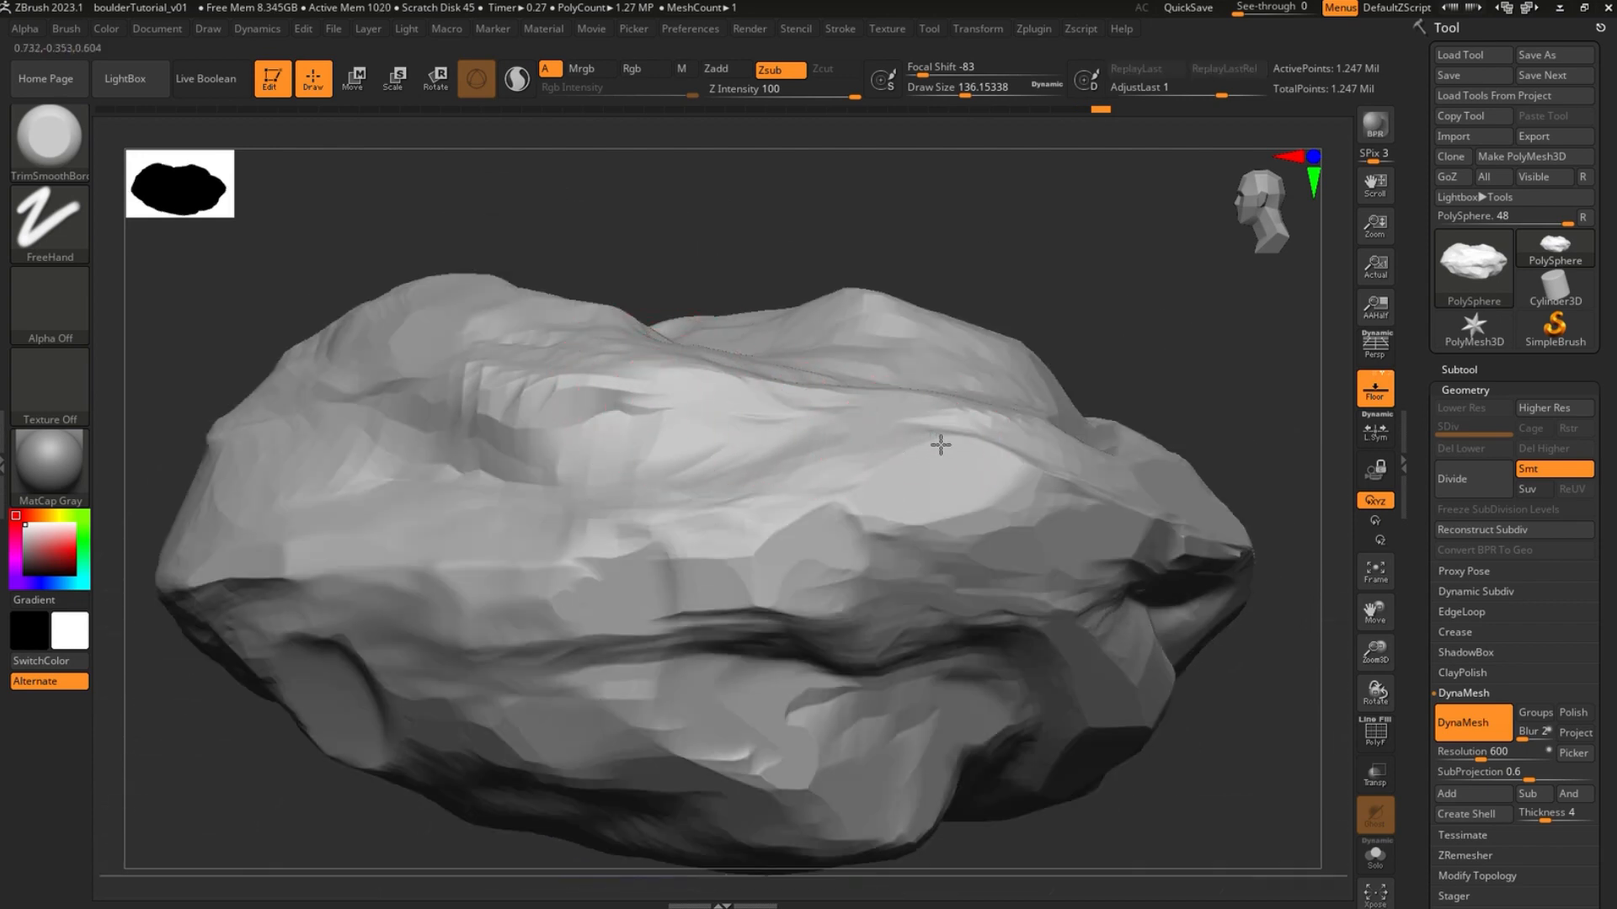
{"action": "mouse_move", "coordinate": [992, 437]}
{"action": "right_mouse_down"}
{"action": "mouse_move", "coordinate": [1064, 459]}
{"action": "mouse_move", "coordinate": [926, 463]}
{"action": "mouse_move", "coordinate": [967, 497]}
{"action": "mouse_move", "coordinate": [757, 505]}
{"action": "mouse_move", "coordinate": [1091, 493]}
{"action": "mouse_move", "coordinate": [762, 469]}
{"action": "right_mouse_up"}
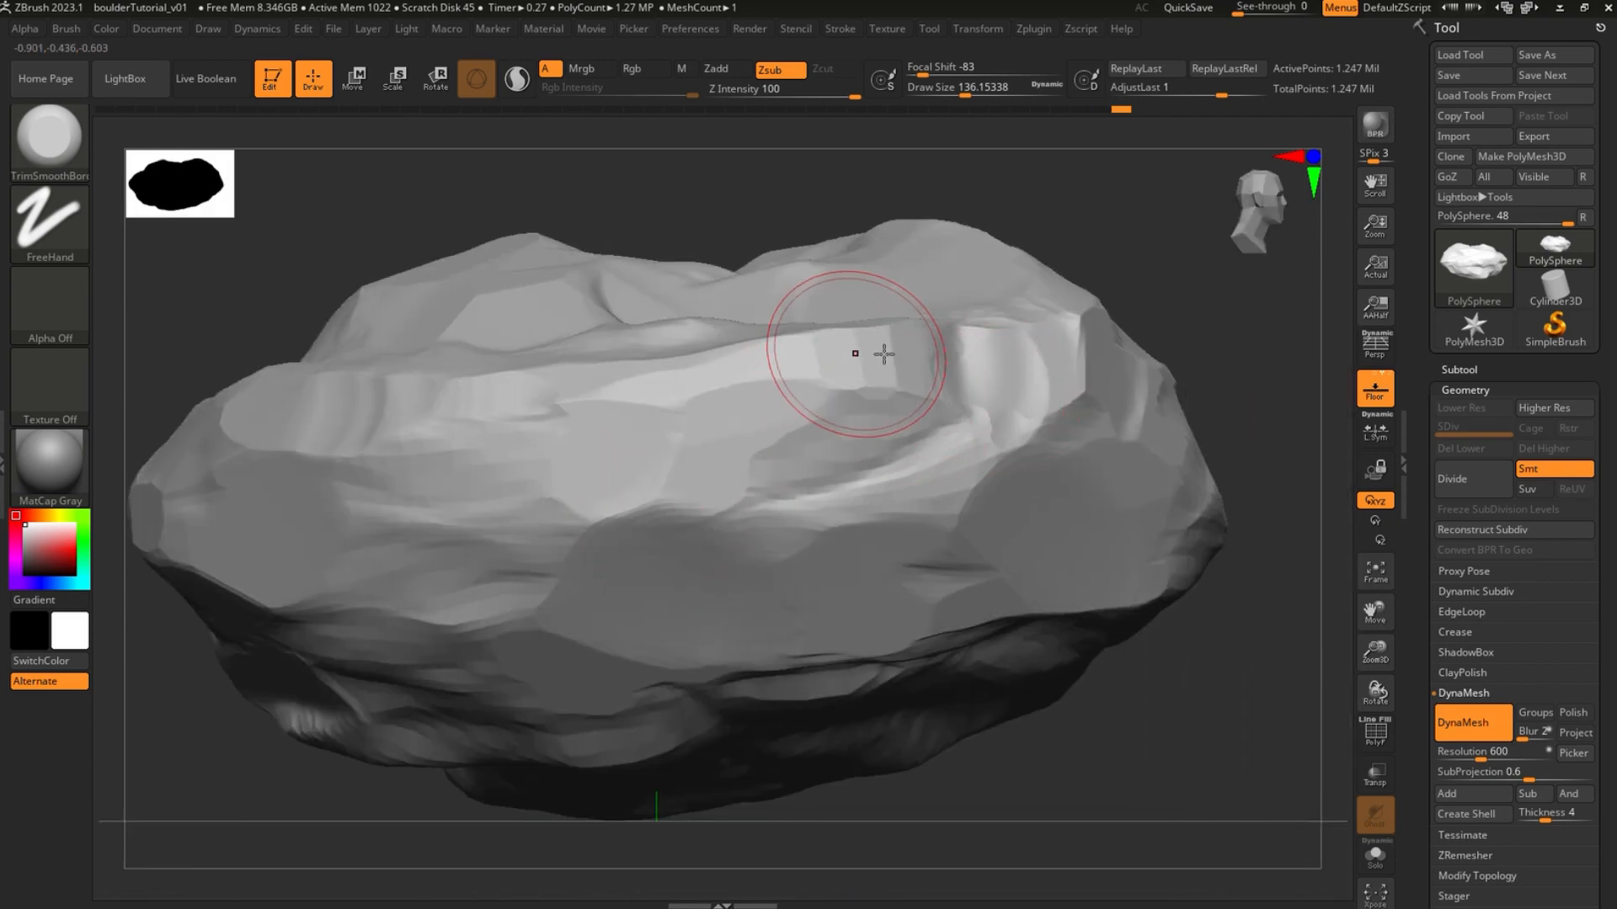
Trim the ledges and facet edges around the rock's rounded end with Draw Size about 87 and Z Intensity 21
{"action": "mouse_move", "coordinate": [891, 259]}
{"action": "right_mouse_down"}
{"action": "mouse_move", "coordinate": [821, 375]}
{"action": "mouse_move", "coordinate": [732, 350]}
{"action": "mouse_move", "coordinate": [591, 467]}
{"action": "mouse_move", "coordinate": [559, 415]}
{"action": "mouse_move", "coordinate": [612, 625]}
{"action": "right_mouse_up"}
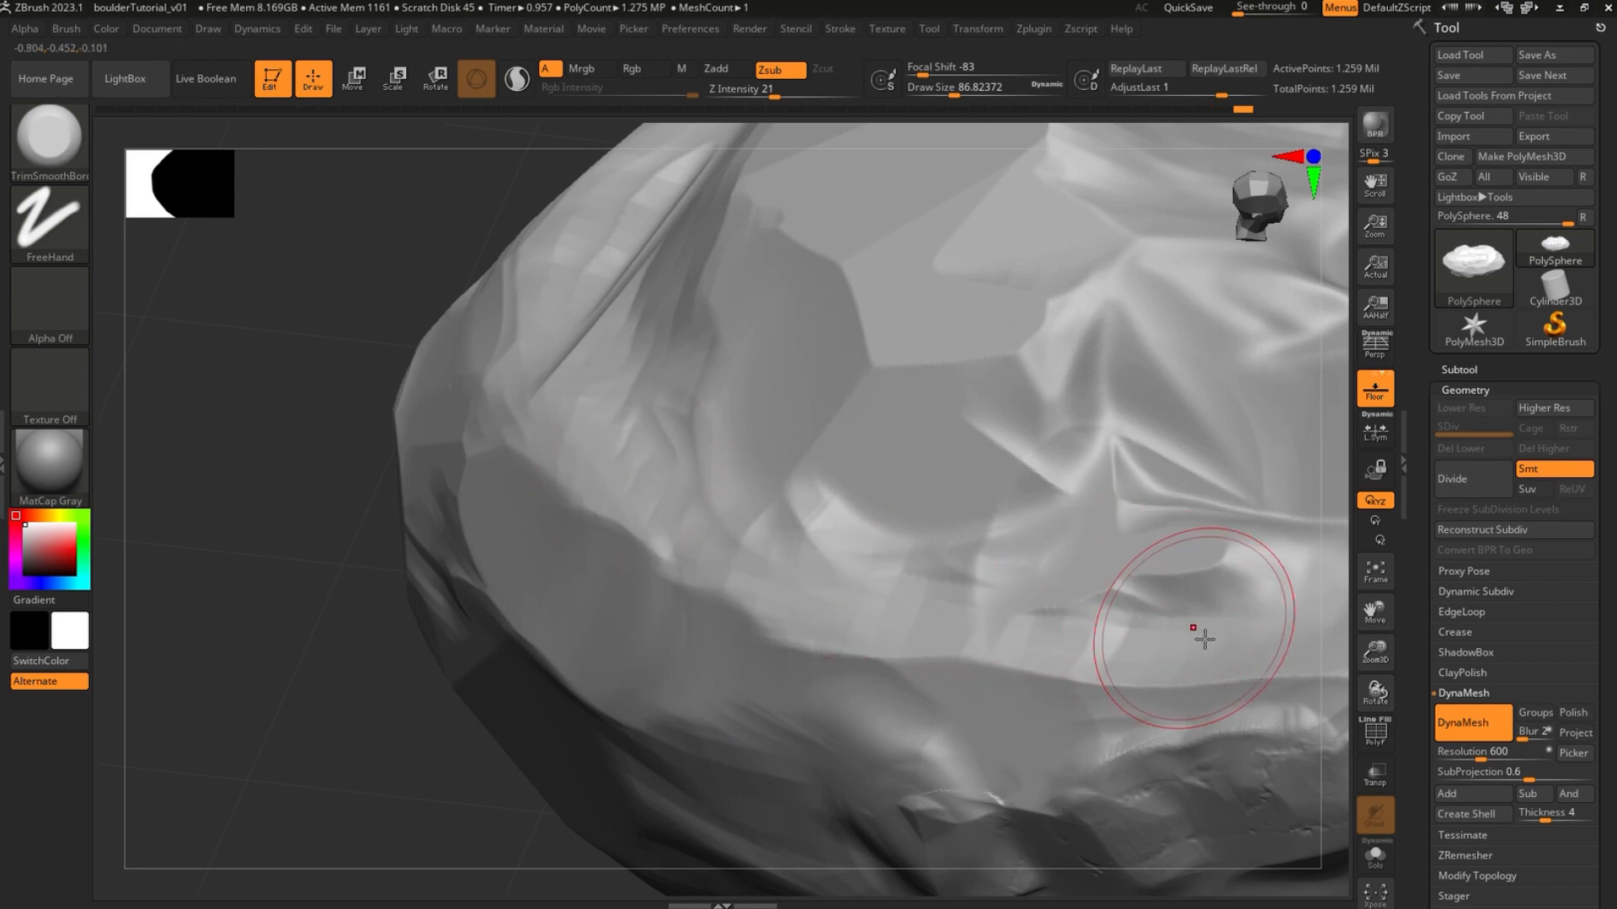
{"action": "left_click_drag", "start_coordinate": [1134, 655], "coordinate": [1066, 640]}
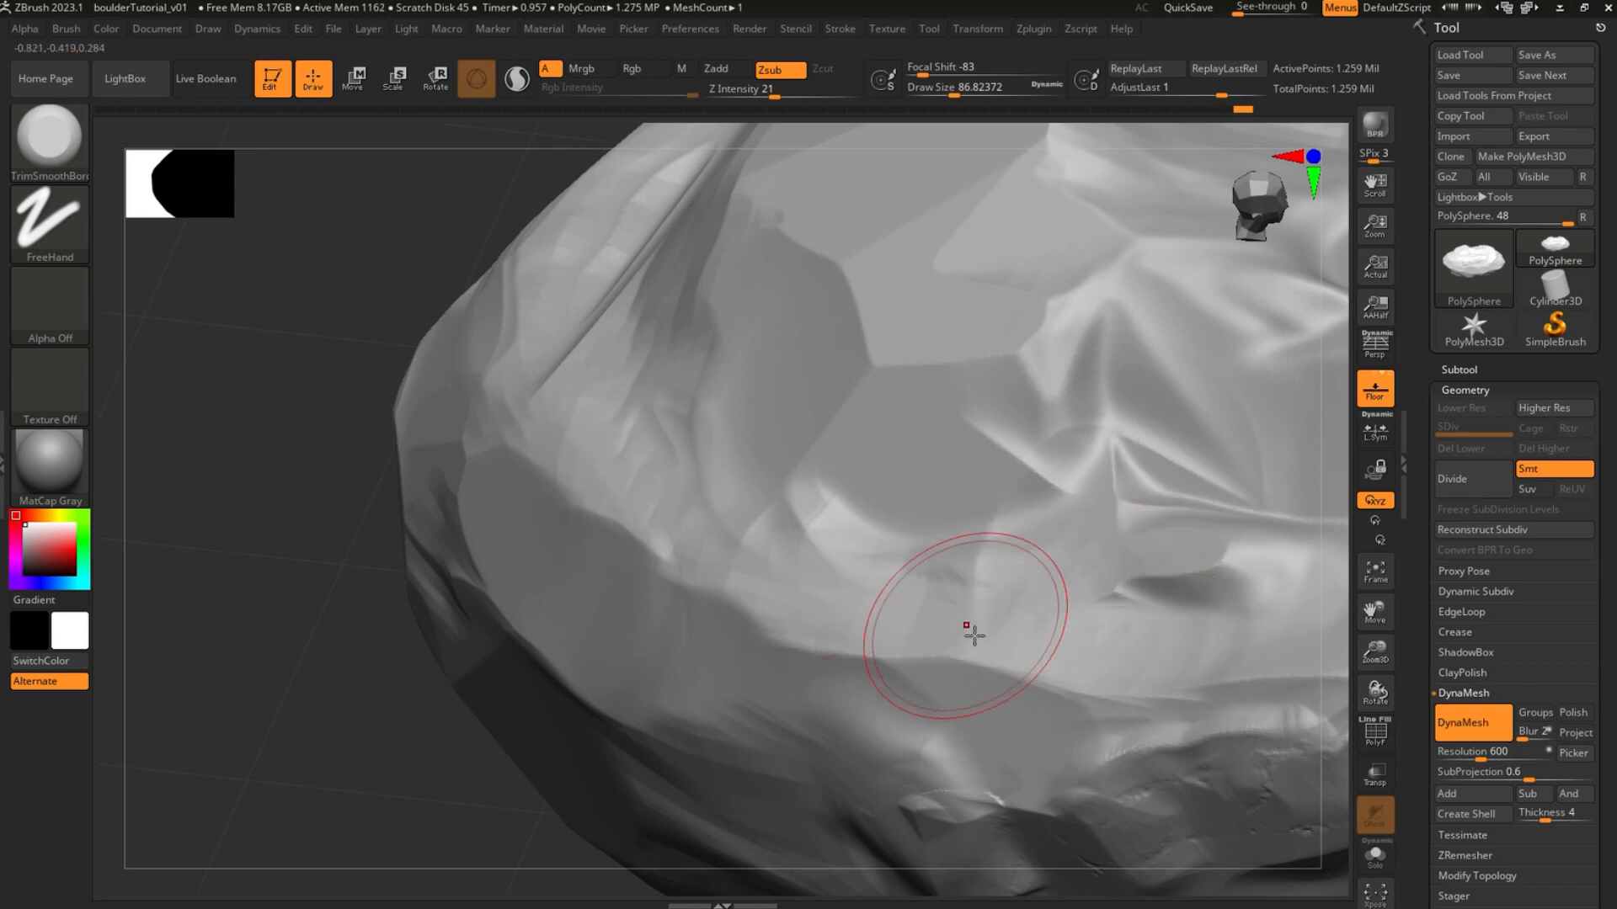
{"action": "mouse_move", "coordinate": [732, 553]}
{"action": "right_mouse_down", "text": "ctrl"}
{"action": "mouse_move", "coordinate": [457, 439]}
{"action": "mouse_move", "coordinate": [459, 514]}
{"action": "mouse_move", "coordinate": [451, 343]}
{"action": "mouse_move", "coordinate": [447, 446]}
{"action": "right_mouse_up", "text": "ctrl"}
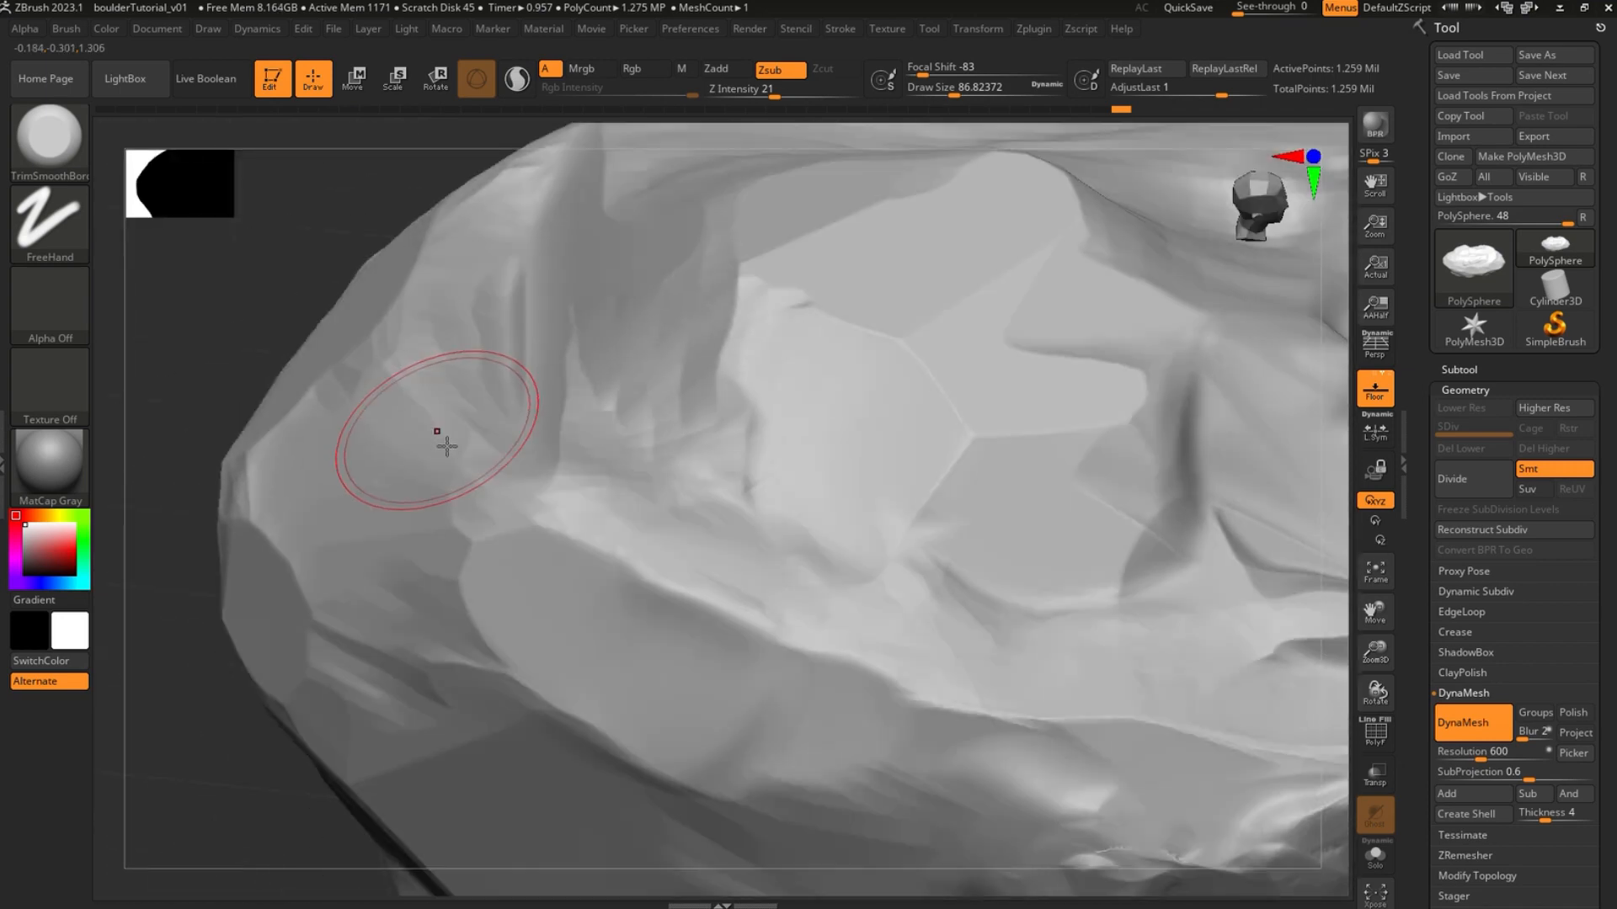
{"action": "mouse_move", "coordinate": [596, 643]}
{"action": "right_mouse_down", "text": "ctrl"}
{"action": "mouse_move", "coordinate": [567, 679]}
{"action": "mouse_move", "coordinate": [812, 430]}
{"action": "mouse_move", "coordinate": [833, 456]}
{"action": "mouse_move", "coordinate": [765, 494]}
{"action": "mouse_move", "coordinate": [762, 476]}
{"action": "right_mouse_up", "text": "ctrl"}
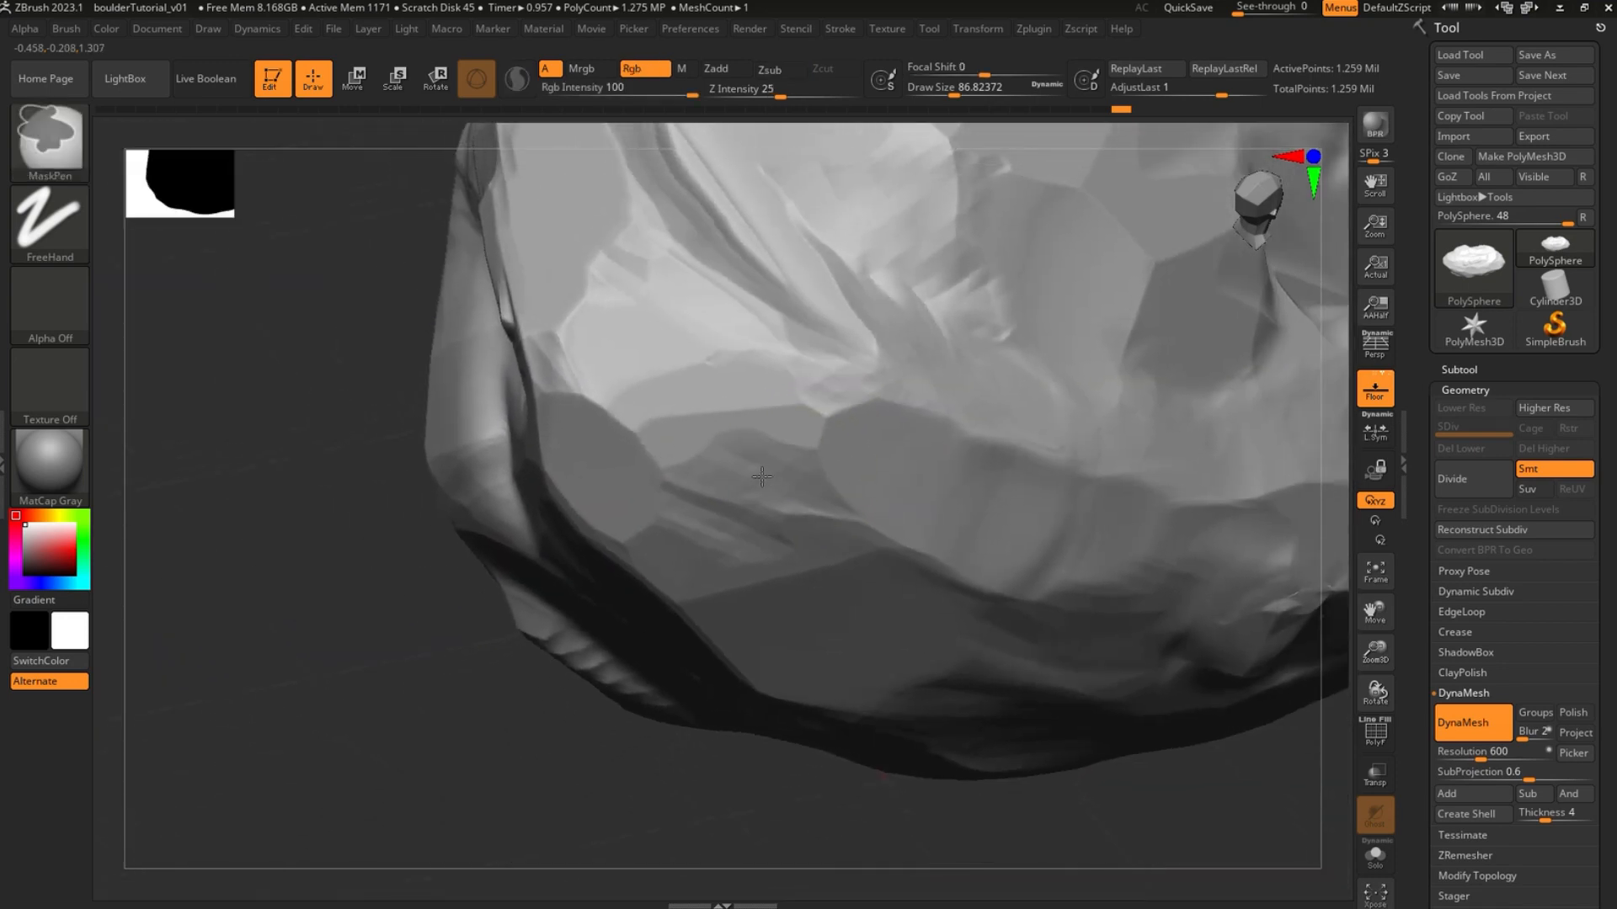
{"action": "left_click_drag", "start_coordinate": [833, 430], "coordinate": [822, 438]}
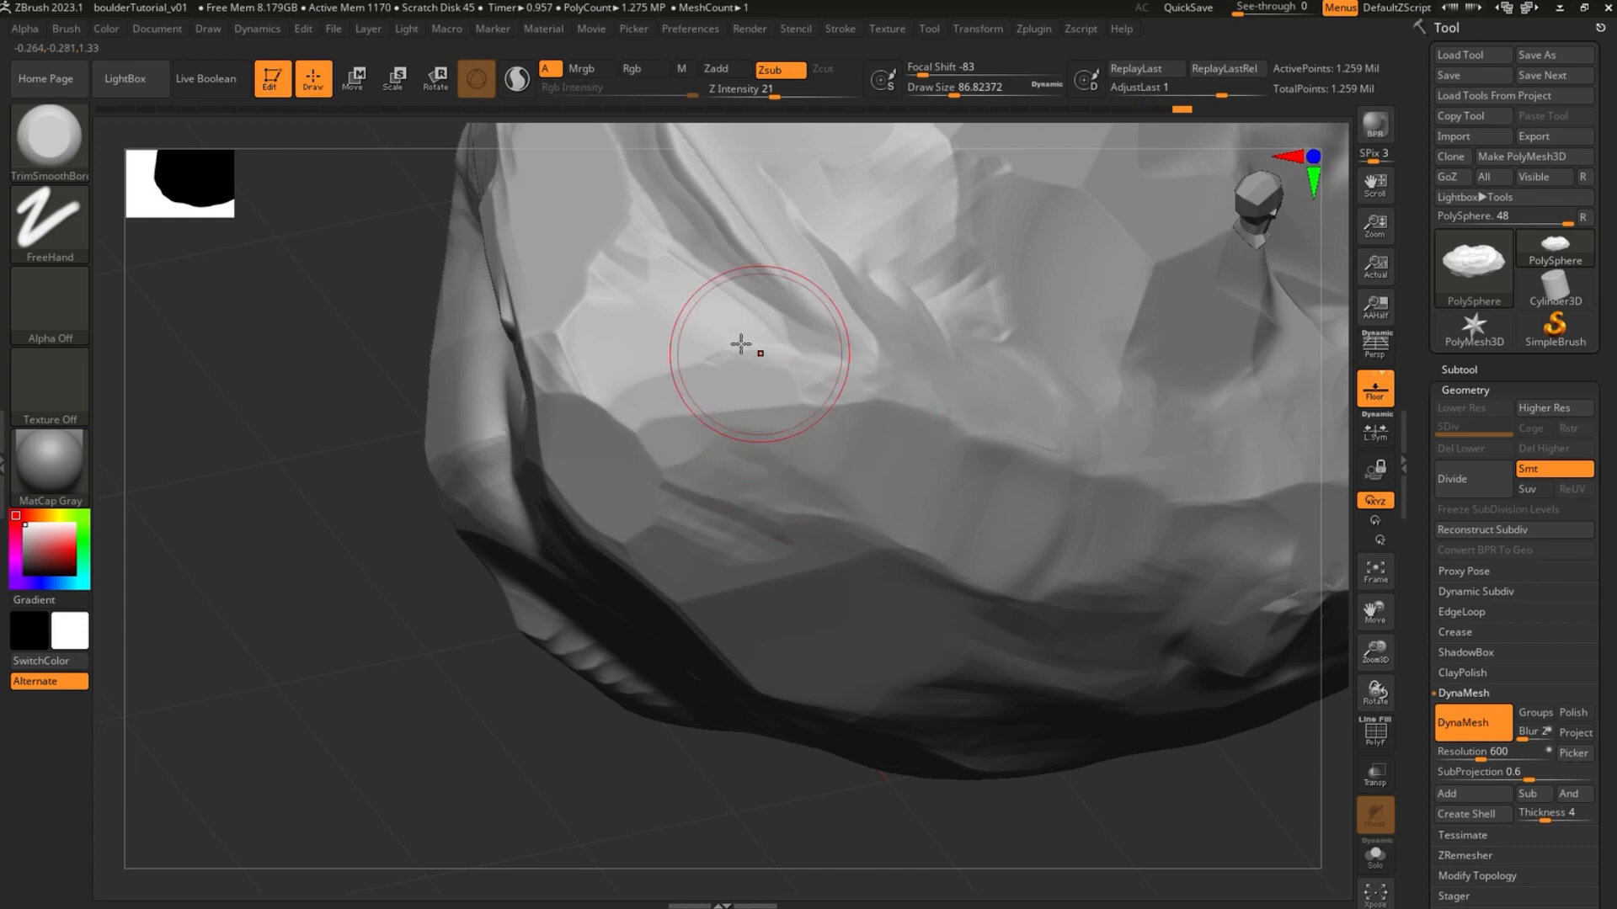
Cut small flat planes into the rock's narrow end between the vertical grooves, and soften the crease beside them
{"action": "left_click_drag", "start_coordinate": [741, 343], "coordinate": [438, 367]}
{"action": "mouse_move", "coordinate": [360, 306]}
{"action": "left_mouse_down"}
{"action": "mouse_move", "coordinate": [426, 325]}
{"action": "mouse_move", "coordinate": [390, 346]}
{"action": "left_mouse_up"}
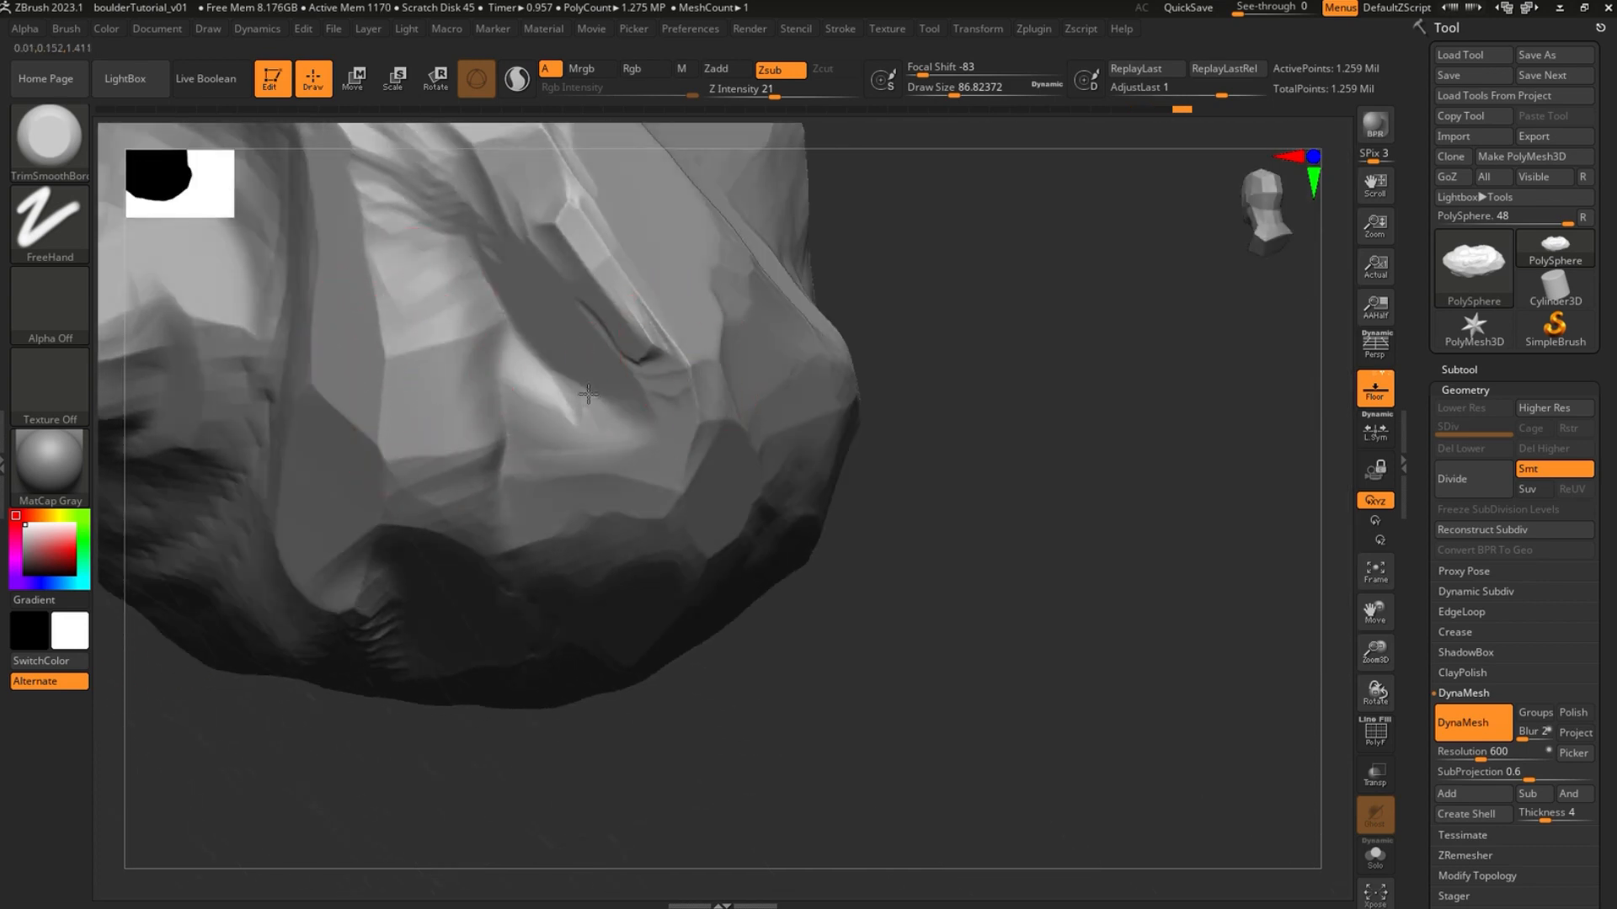
{"action": "mouse_move", "coordinate": [429, 327]}
{"action": "left_mouse_down"}
{"action": "mouse_move", "coordinate": [449, 378]}
{"action": "mouse_move", "coordinate": [515, 373]}
{"action": "mouse_move", "coordinate": [469, 362]}
{"action": "left_mouse_up"}
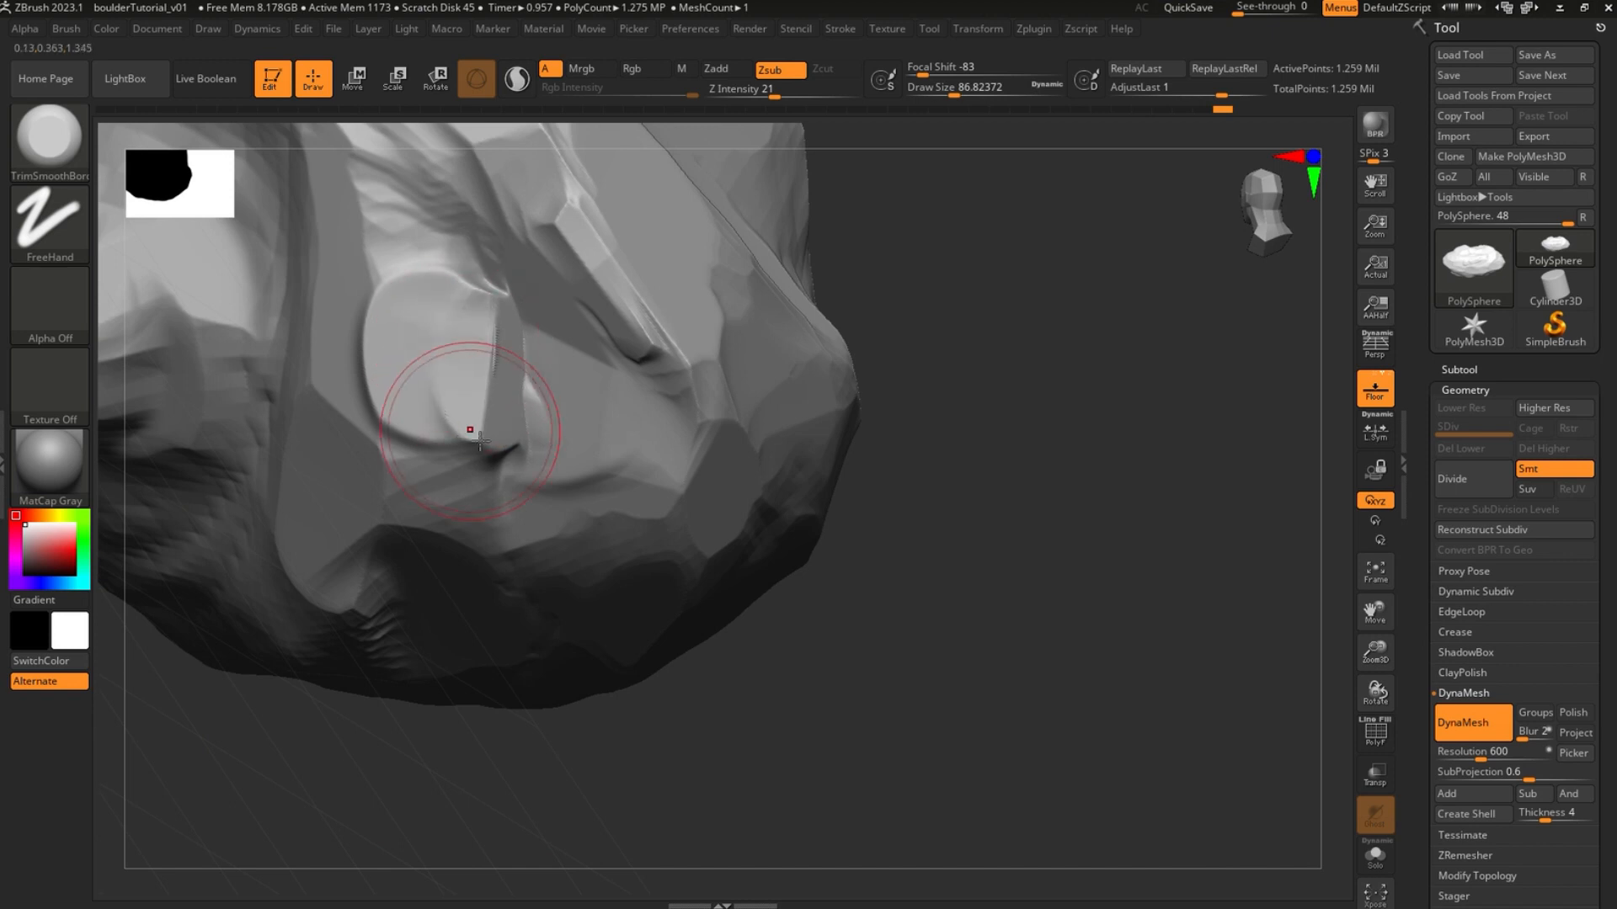
{"action": "left_click_drag", "start_coordinate": [505, 453], "coordinate": [508, 449]}
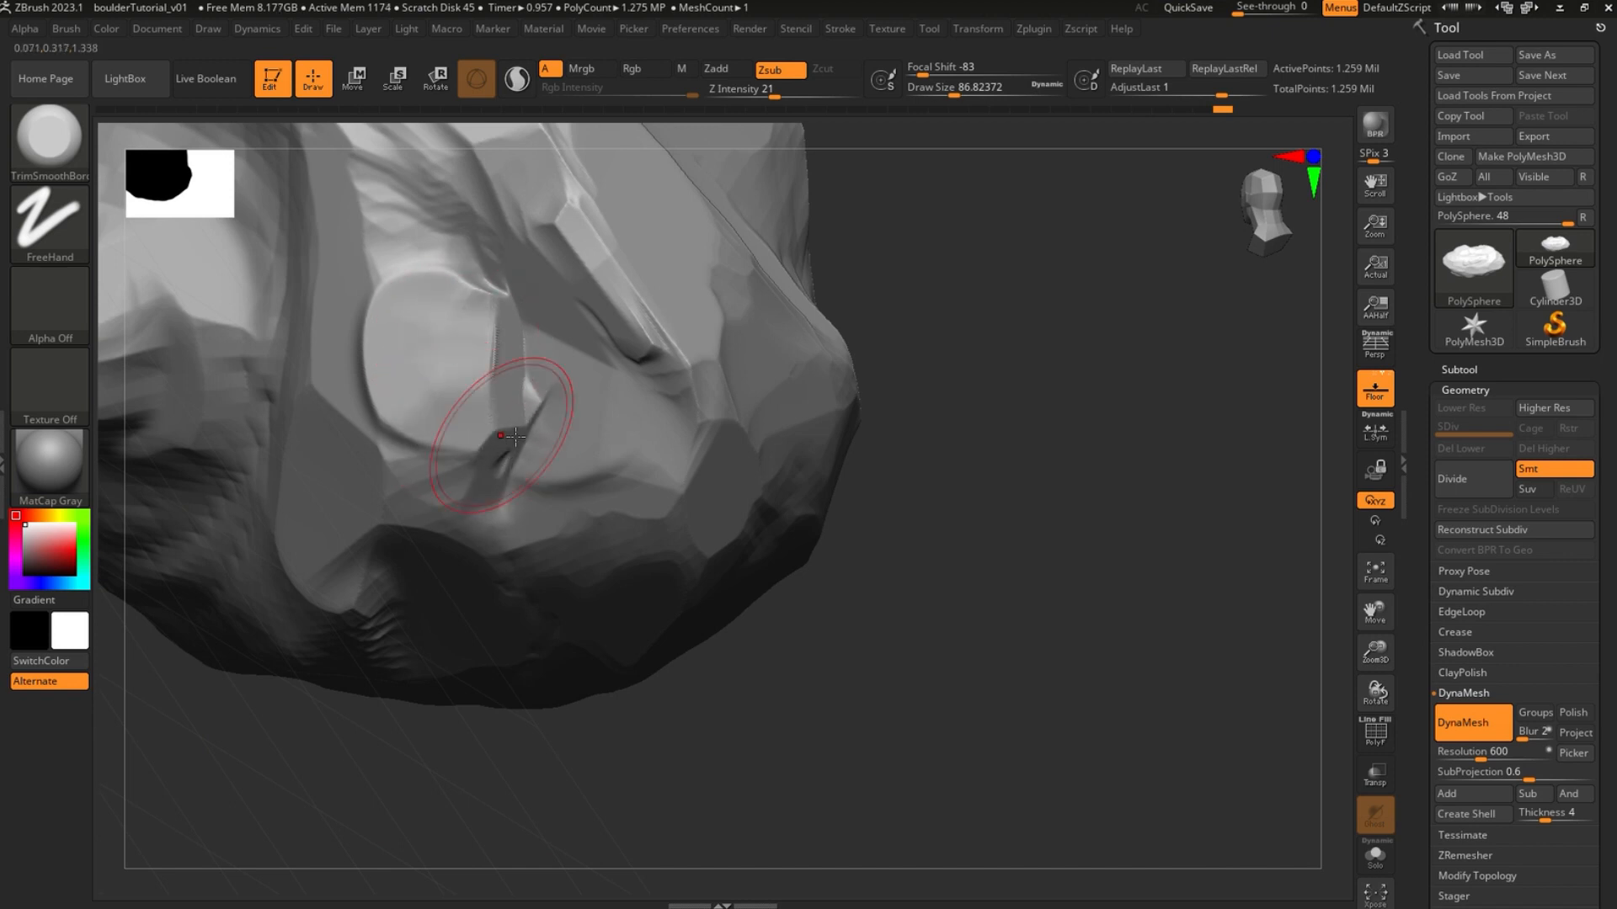
{"action": "left_click_drag", "start_coordinate": [533, 392], "coordinate": [360, 363]}
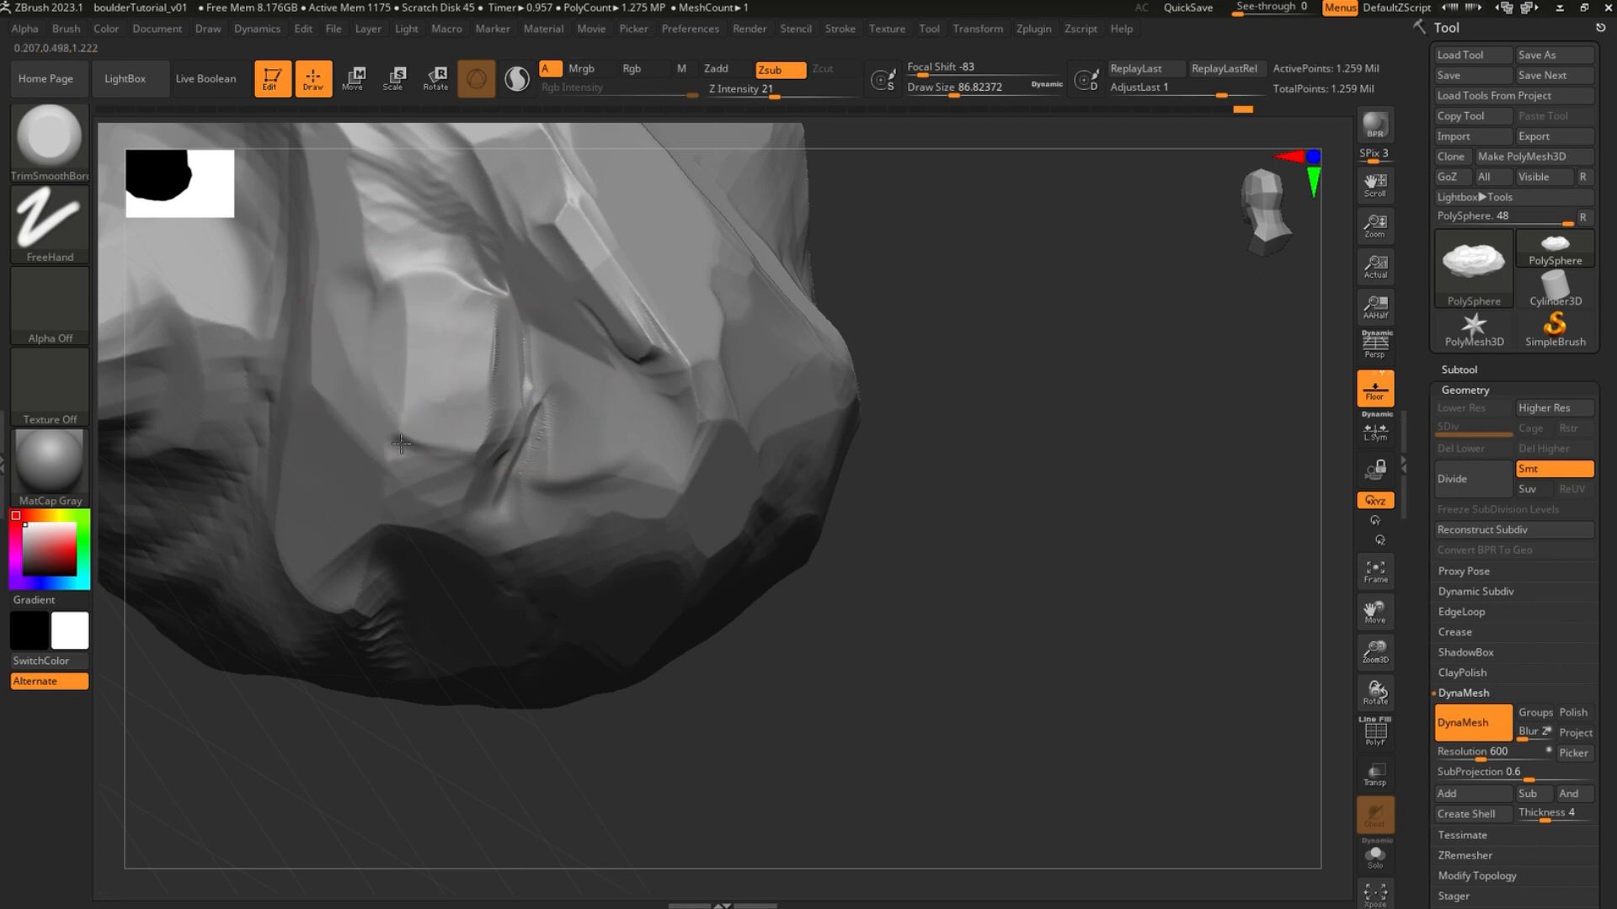
Trim an oval hollow into the lower side of the rock near its far end
{"action": "mouse_move", "coordinate": [912, 475]}
{"action": "left_mouse_down"}
{"action": "mouse_move", "coordinate": [1086, 505]}
{"action": "mouse_move", "coordinate": [866, 426]}
{"action": "mouse_move", "coordinate": [848, 332]}
{"action": "mouse_move", "coordinate": [830, 325]}
{"action": "mouse_move", "coordinate": [757, 314]}
{"action": "mouse_move", "coordinate": [759, 386]}
{"action": "left_mouse_up"}
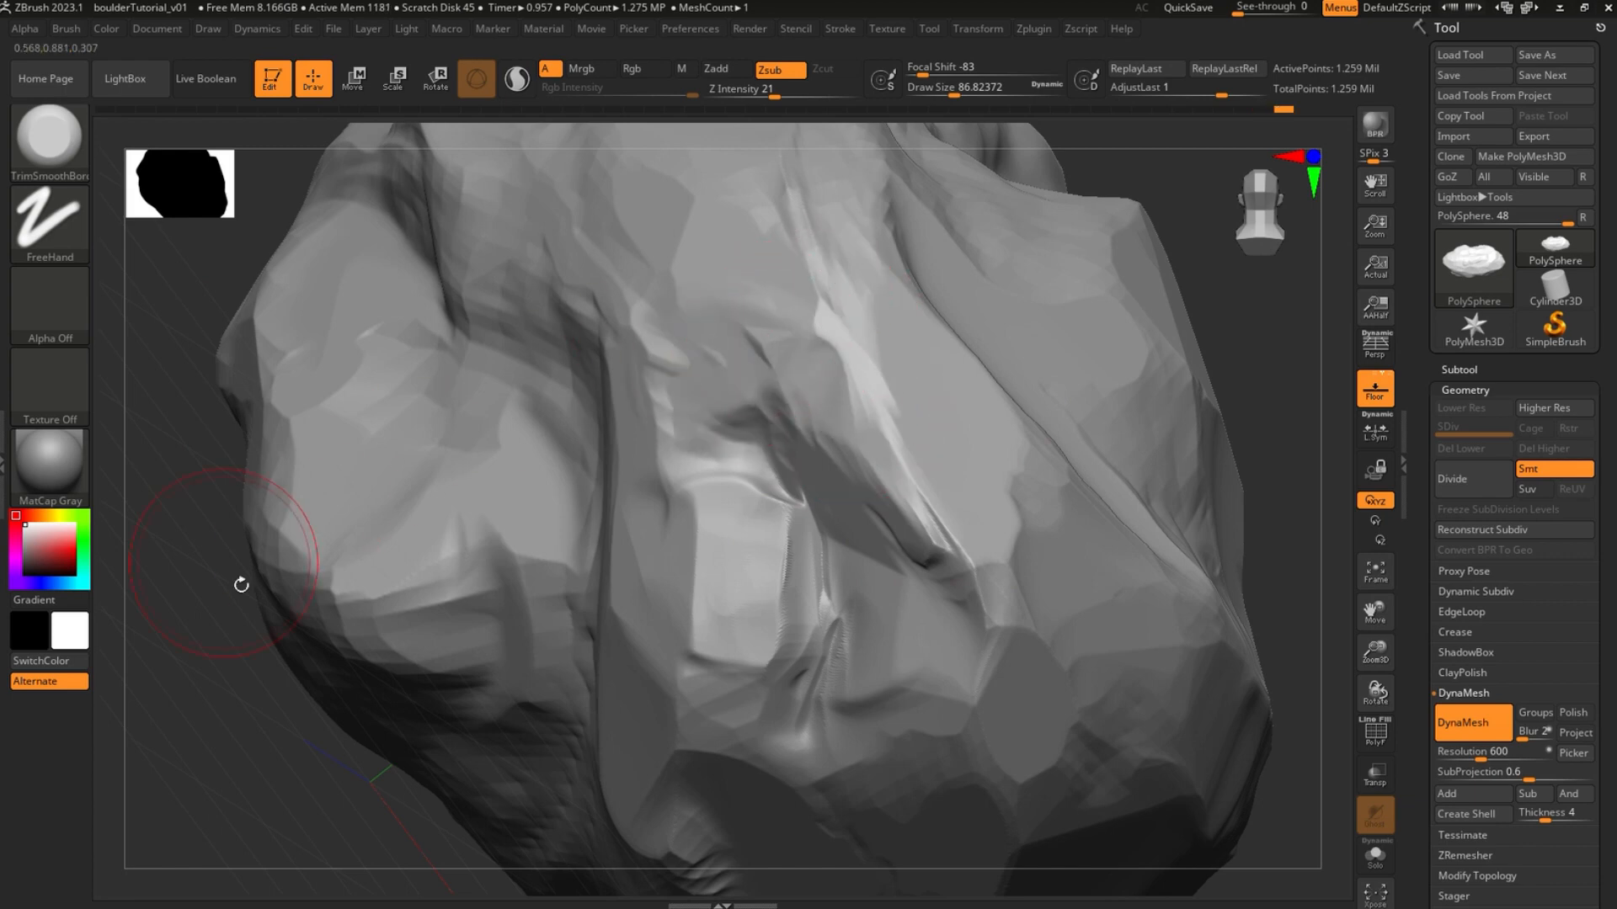
{"action": "left_click_drag", "start_coordinate": [241, 584], "coordinate": [390, 552]}
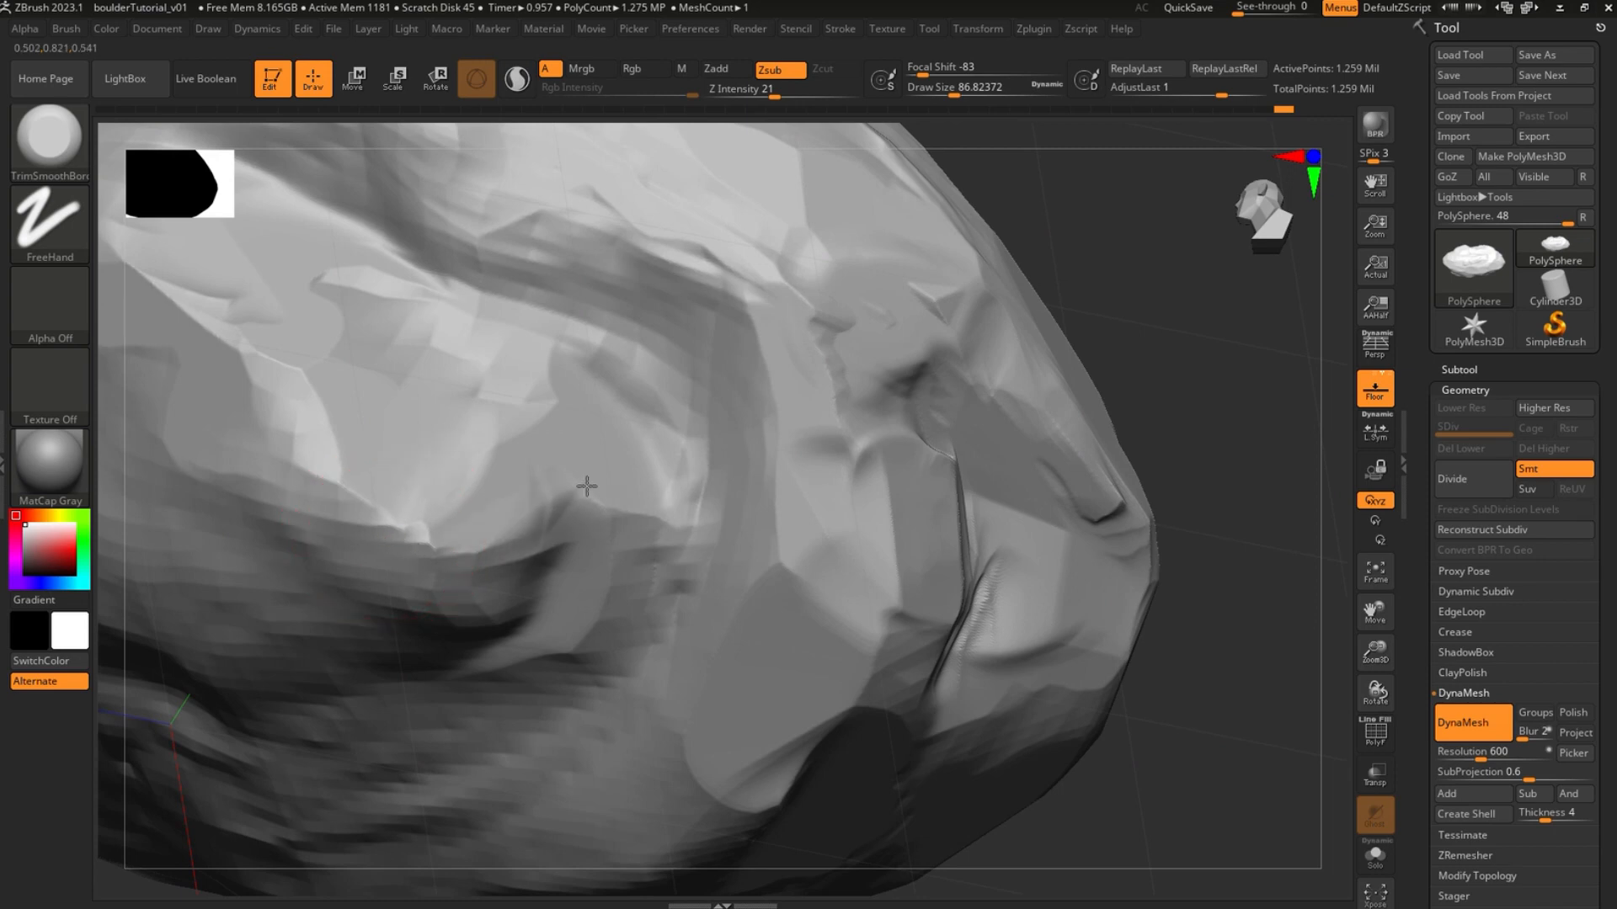
{"action": "mouse_move", "coordinate": [1162, 290]}
{"action": "left_mouse_down", "text": "alt"}
{"action": "mouse_move", "coordinate": [1130, 292]}
{"action": "mouse_move", "coordinate": [1231, 365]}
{"action": "left_mouse_up", "text": "alt"}
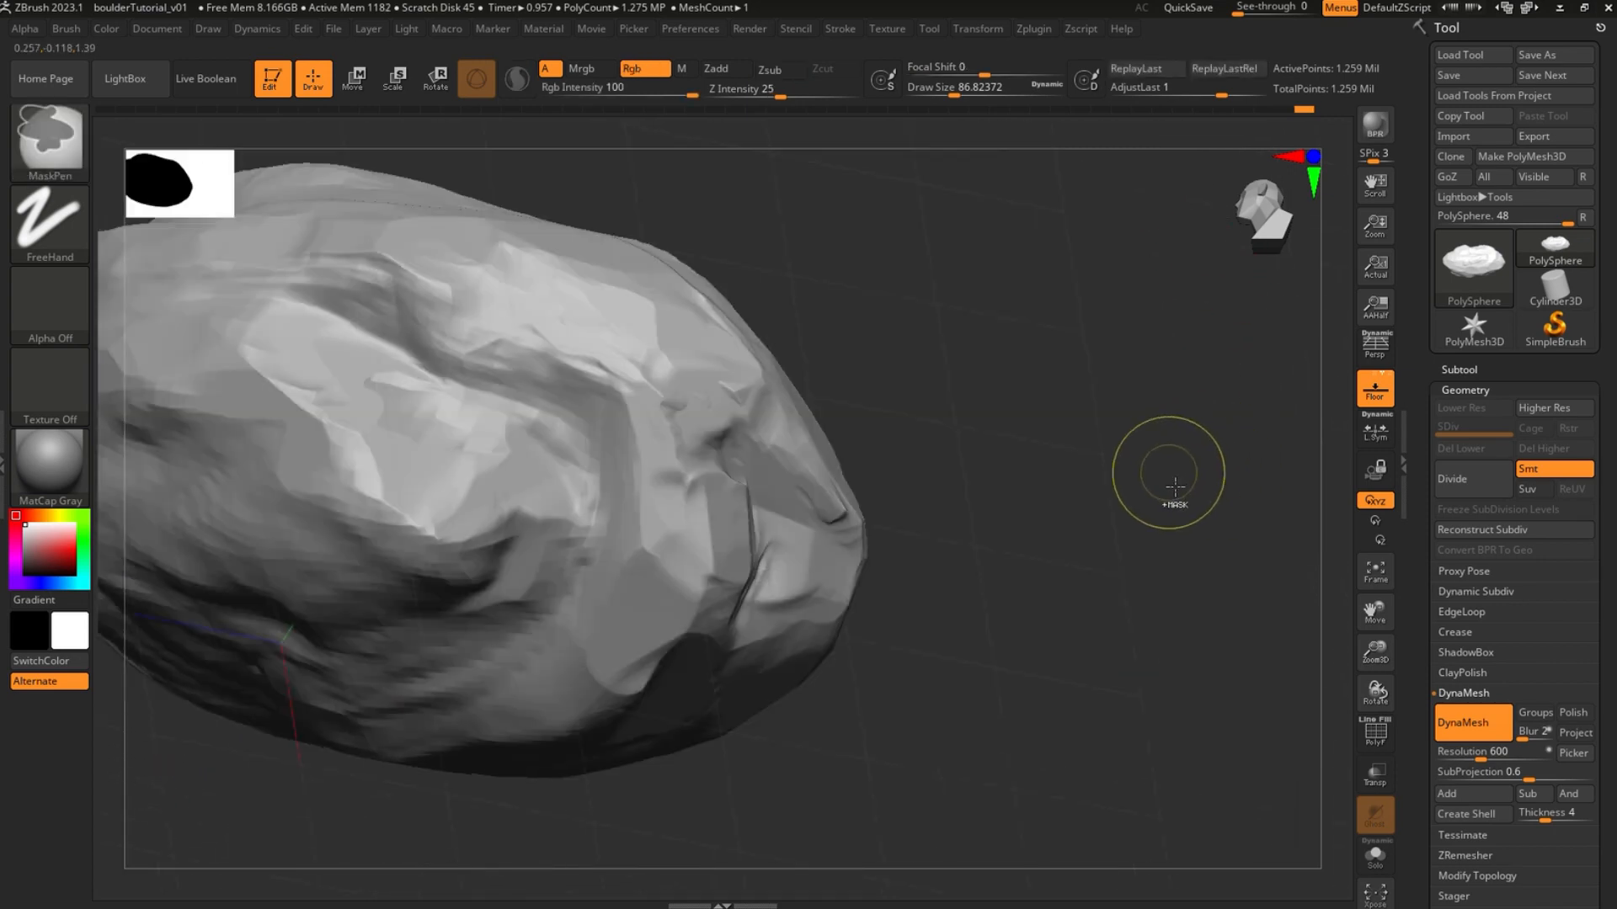
{"action": "left_click_drag", "start_coordinate": [1174, 486], "coordinate": [883, 536]}
{"action": "mouse_move", "coordinate": [663, 560]}
{"action": "right_mouse_down"}
{"action": "mouse_move", "coordinate": [548, 643]}
{"action": "mouse_move", "coordinate": [570, 653]}
{"action": "mouse_move", "coordinate": [581, 610]}
{"action": "mouse_move", "coordinate": [1080, 290]}
{"action": "right_mouse_up"}
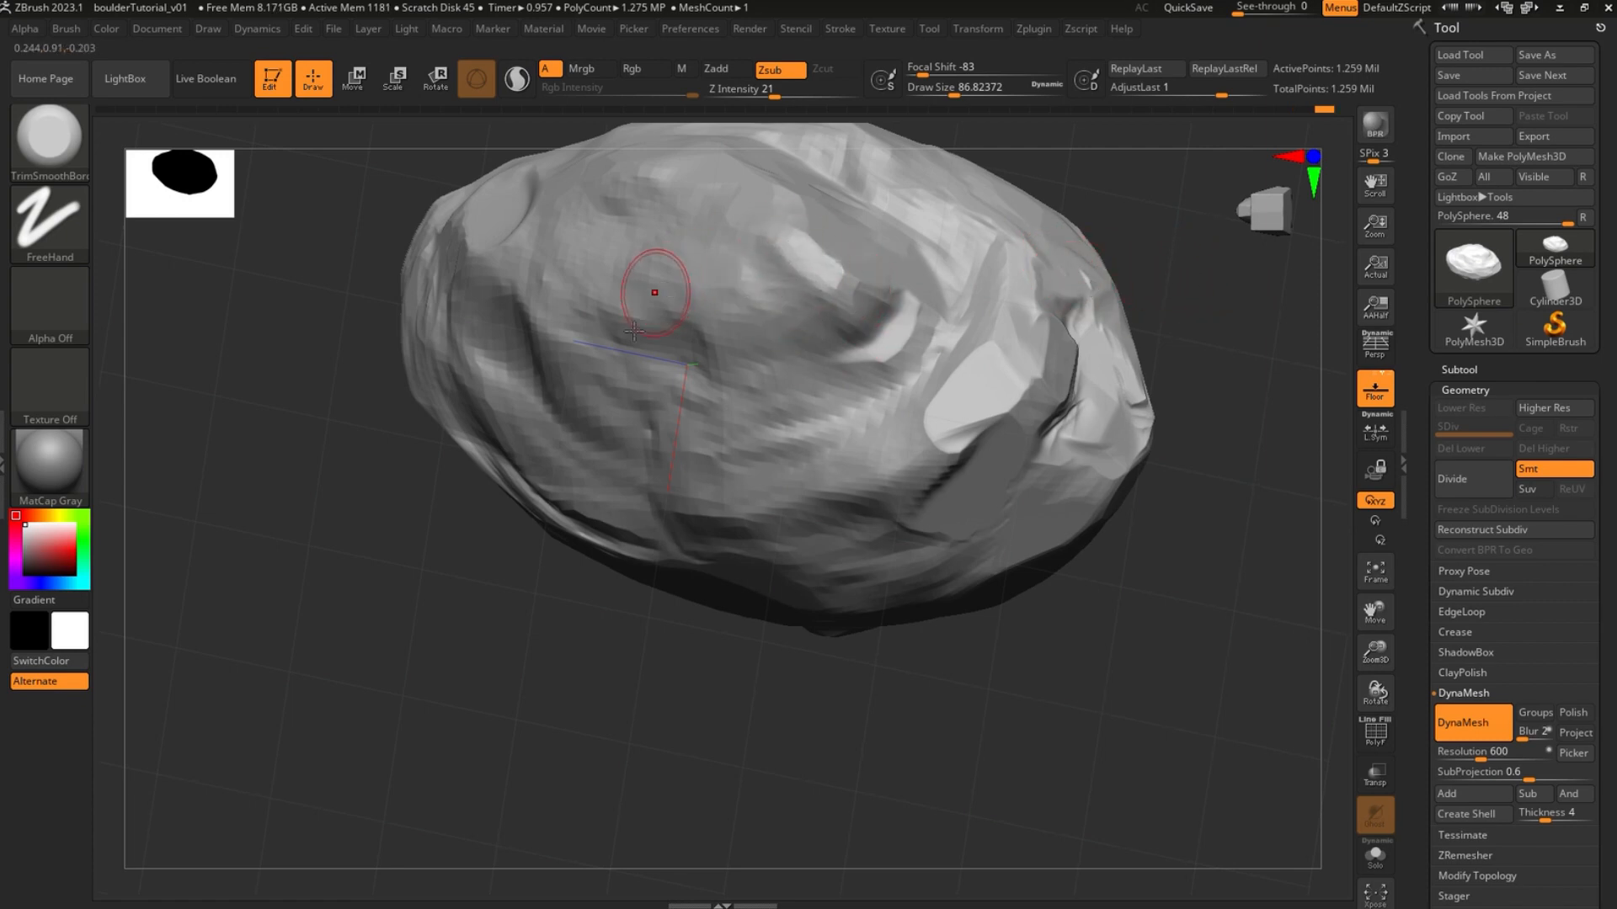
{"action": "right_click_drag", "start_coordinate": [654, 292], "coordinate": [1007, 352]}
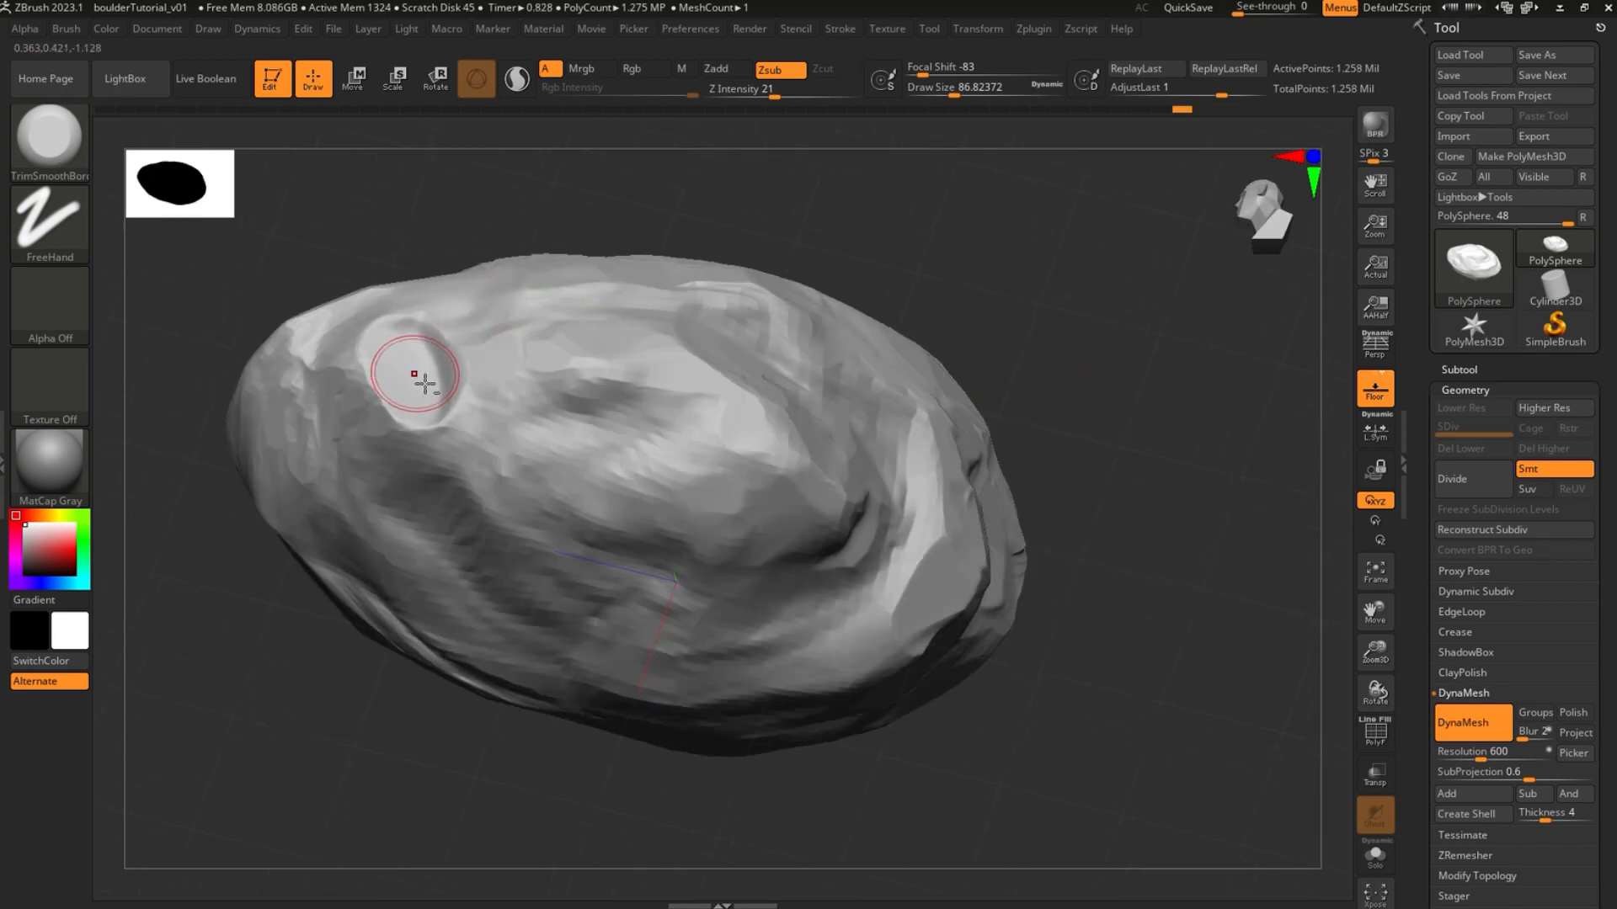
{"action": "right_click_drag", "start_coordinate": [613, 361], "coordinate": [587, 519]}
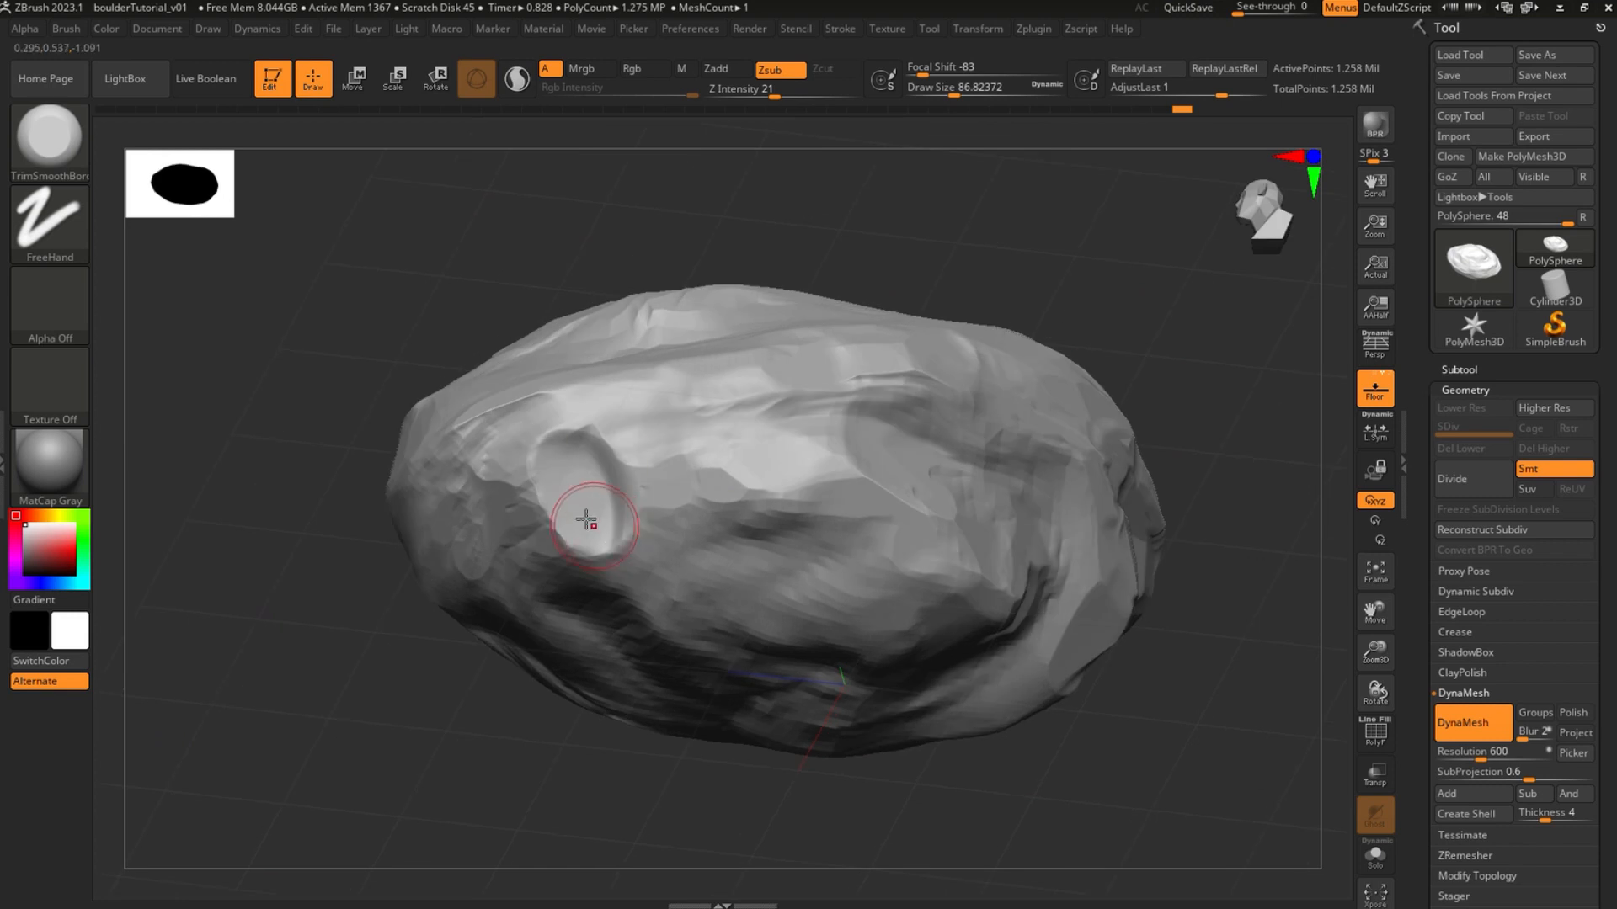
{"action": "left_click_drag", "start_coordinate": [583, 469], "coordinate": [630, 548]}
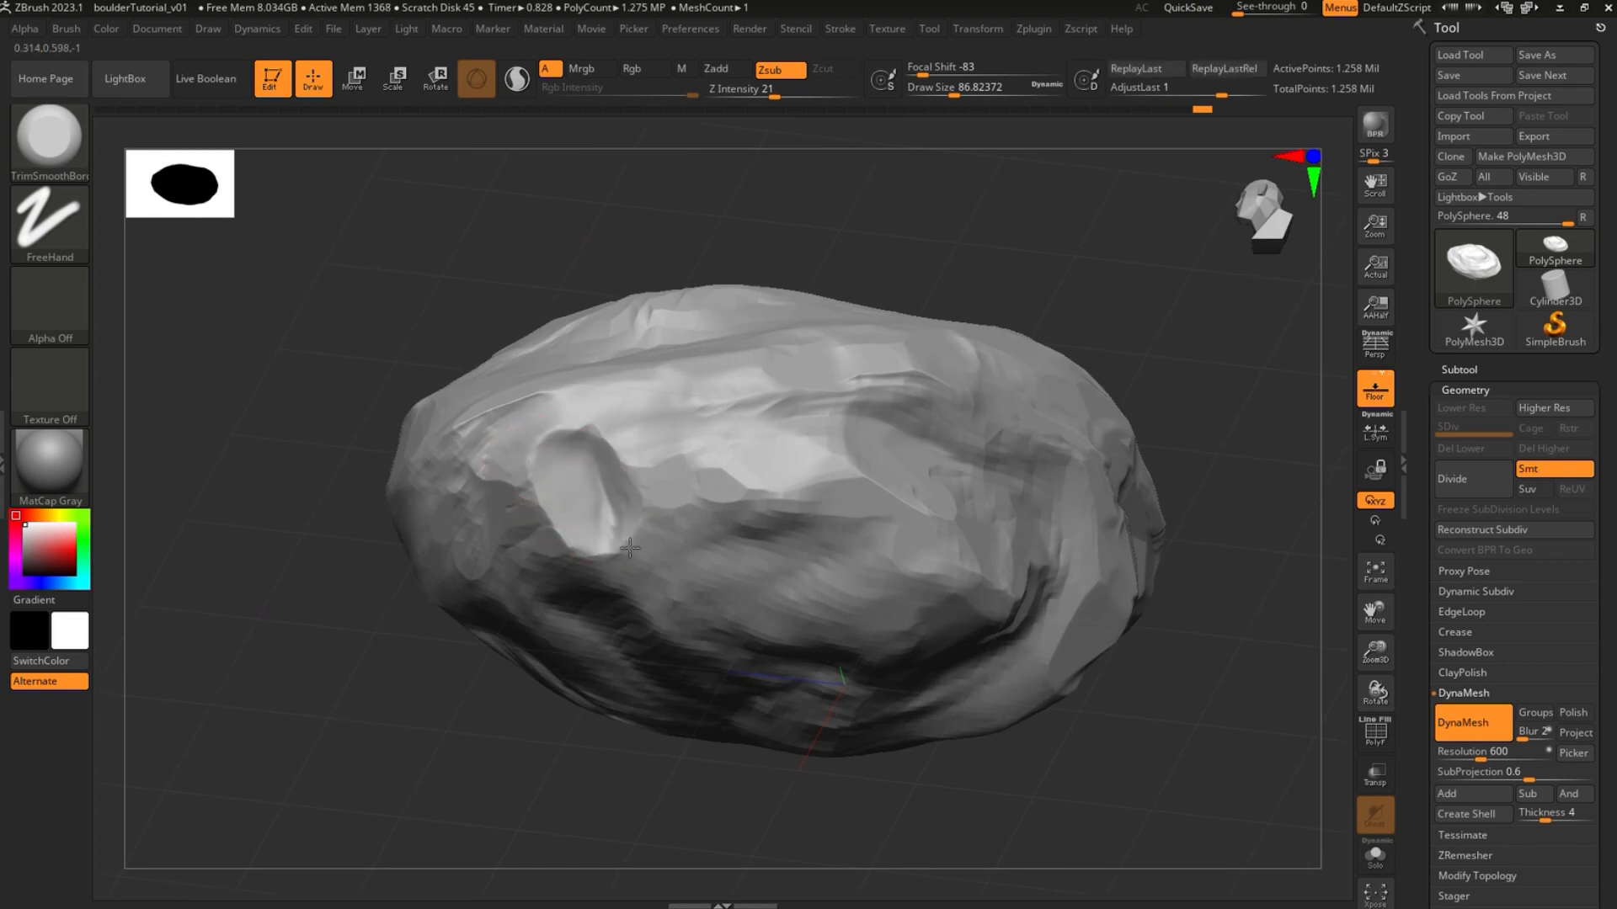
{"action": "right_click_drag", "start_coordinate": [504, 511], "coordinate": [652, 554]}
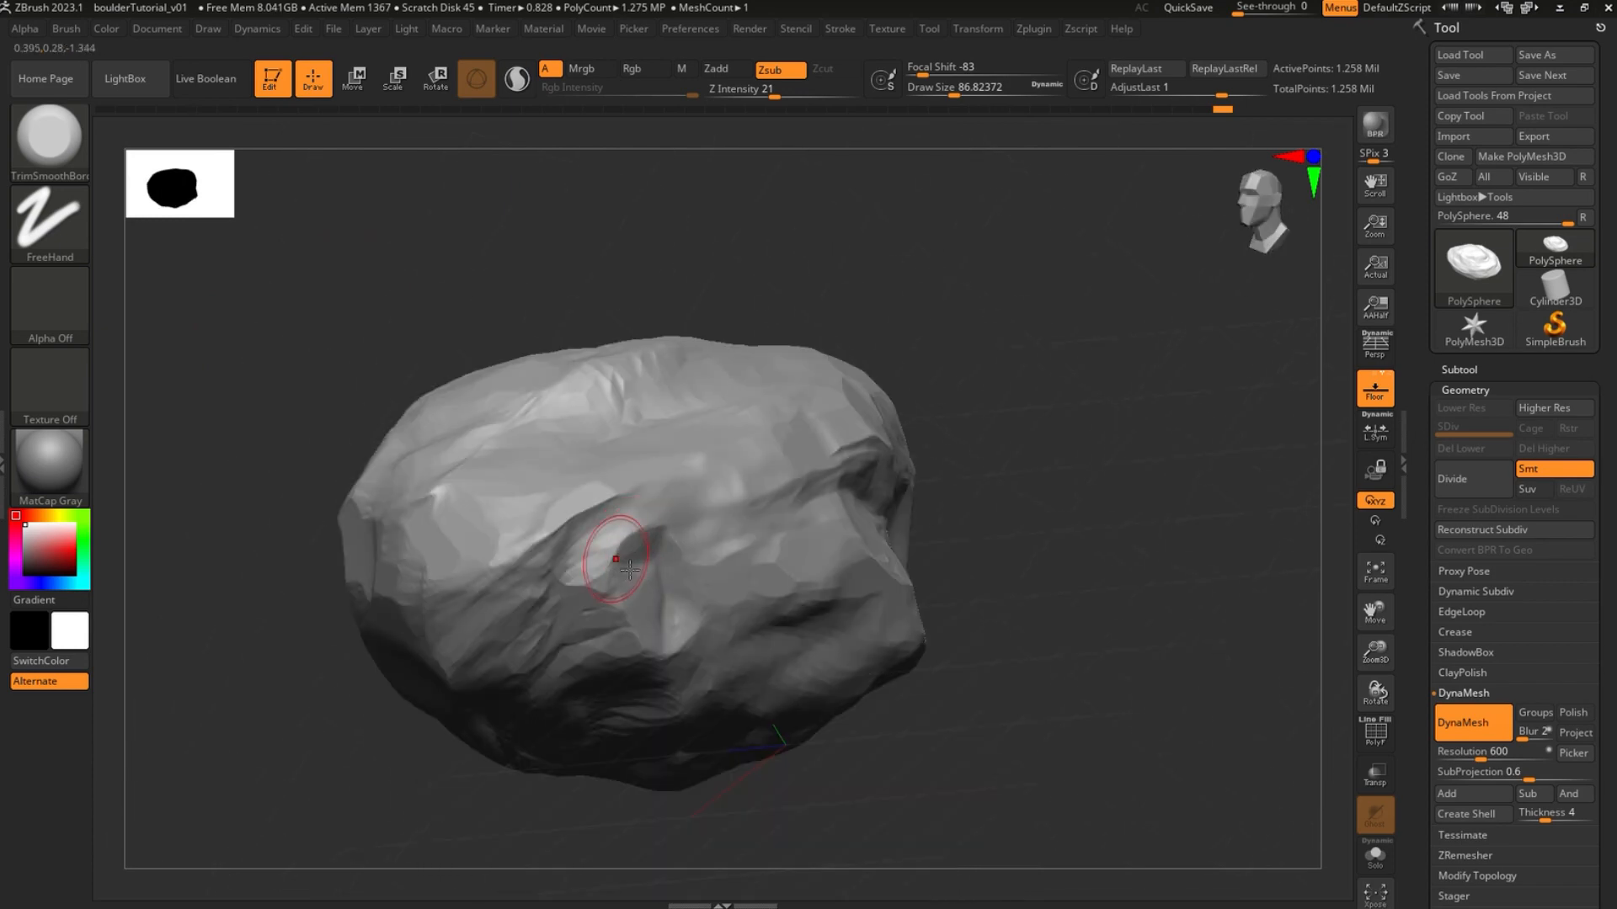
Fill the oval hollow with clay strokes using the ClayBuildup brush
{"action": "key", "text": "b"}
{"action": "key", "text": "c"}
{"action": "key", "text": "b"}
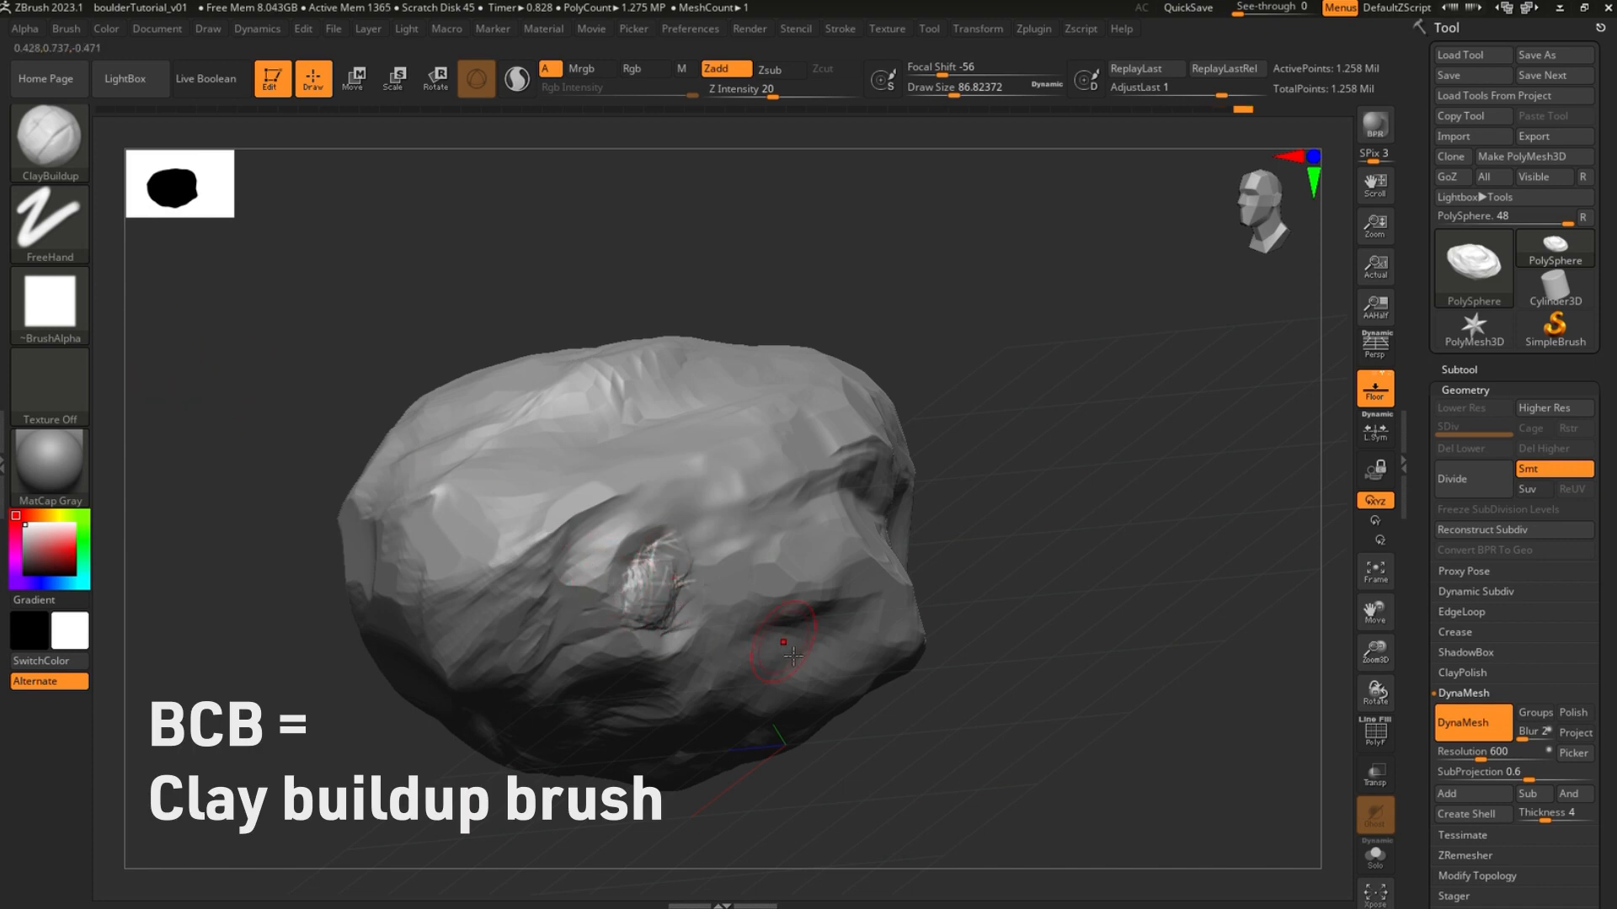
{"action": "mouse_move", "coordinate": [793, 656]}
{"action": "right_mouse_down"}
{"action": "mouse_move", "coordinate": [1010, 650]}
{"action": "mouse_move", "coordinate": [971, 607]}
{"action": "right_mouse_up"}
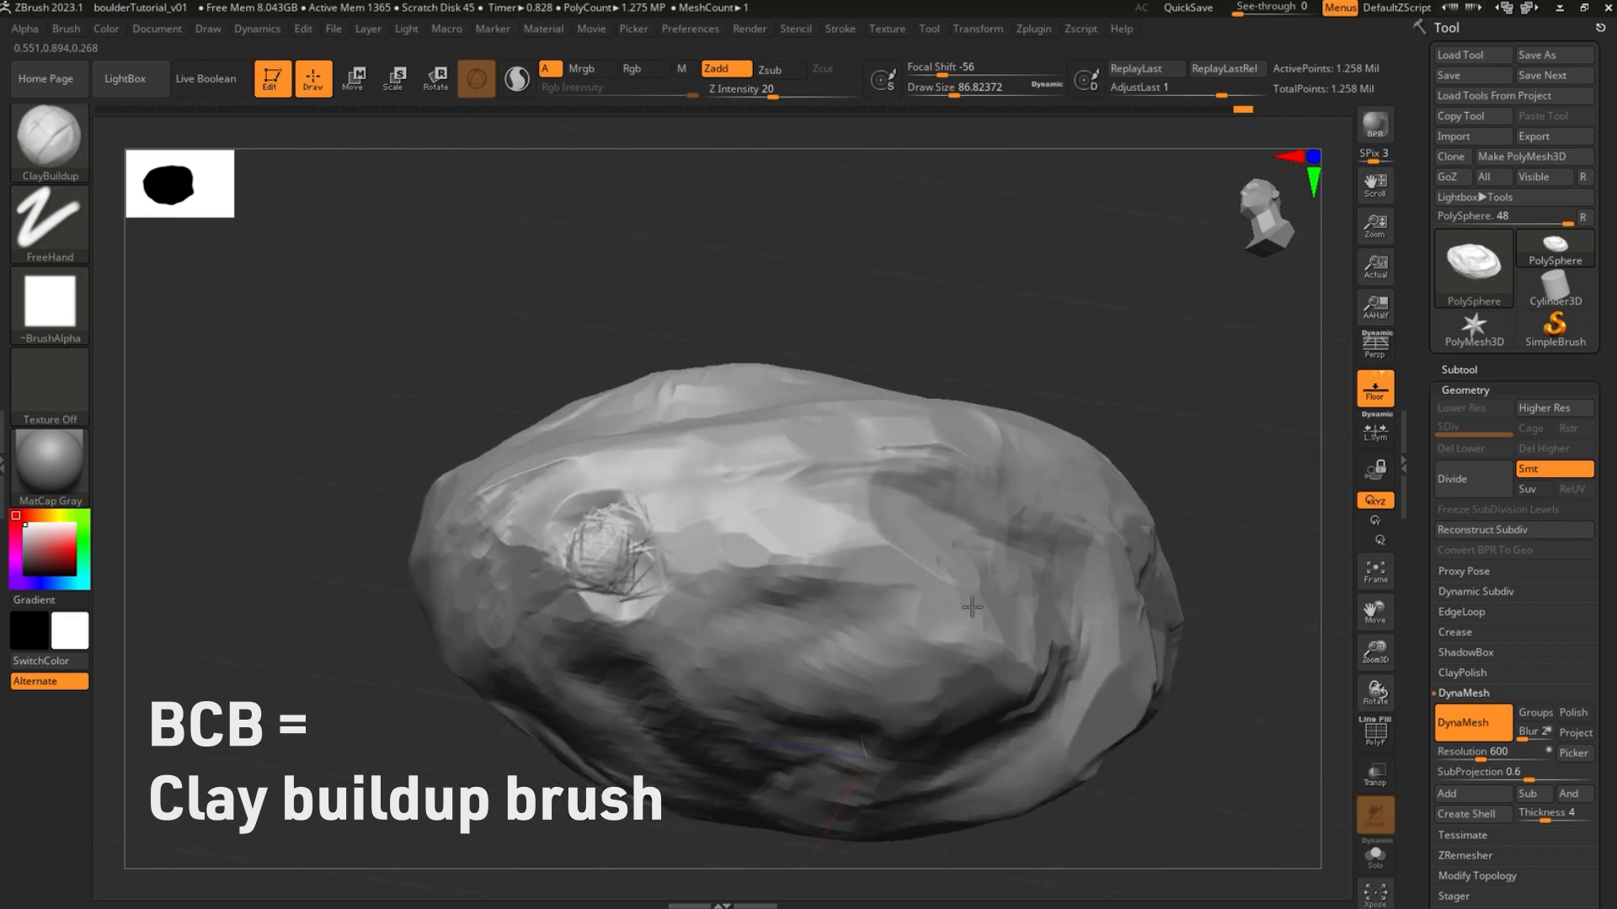
{"action": "mouse_move", "coordinate": [610, 513]}
{"action": "left_mouse_down"}
{"action": "mouse_move", "coordinate": [615, 527]}
{"action": "mouse_move", "coordinate": [570, 548]}
{"action": "mouse_move", "coordinate": [536, 510]}
{"action": "left_mouse_up"}
Switch back to the TrimSmoothBorder brush and flatten the built-up clay patch and its rough edges into the surrounding rock
{"action": "key", "text": "b"}
{"action": "key", "text": "t"}
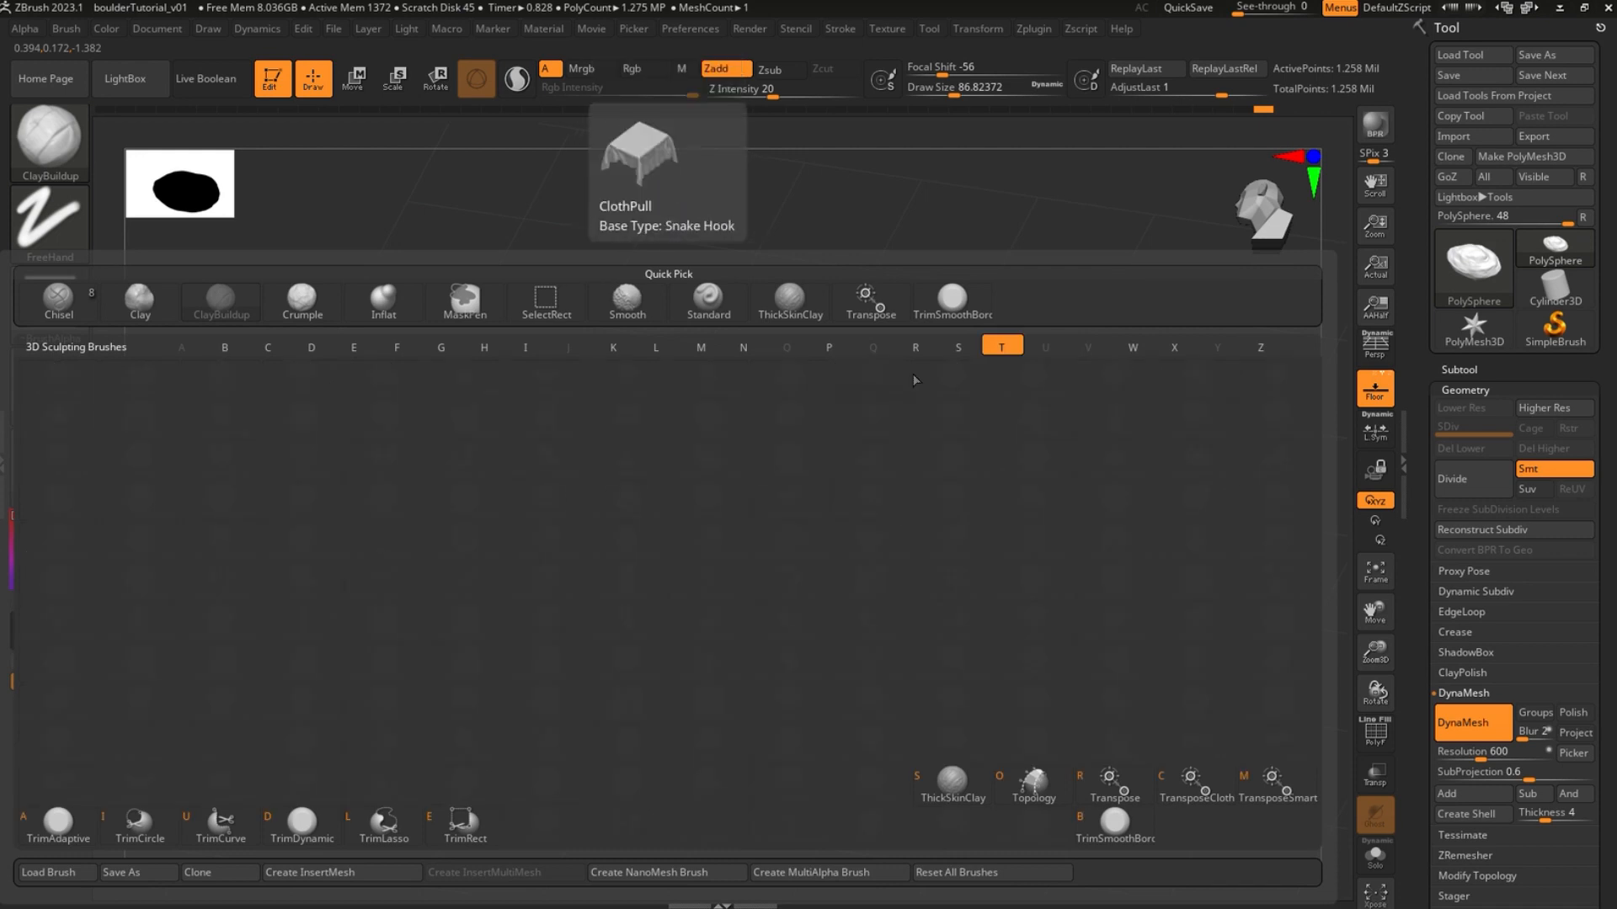
{"action": "left_click", "coordinate": [952, 302]}
{"action": "mouse_move", "coordinate": [634, 534]}
{"action": "left_mouse_down"}
{"action": "mouse_move", "coordinate": [665, 505]}
{"action": "mouse_move", "coordinate": [671, 581]}
{"action": "mouse_move", "coordinate": [623, 581]}
{"action": "left_mouse_up"}
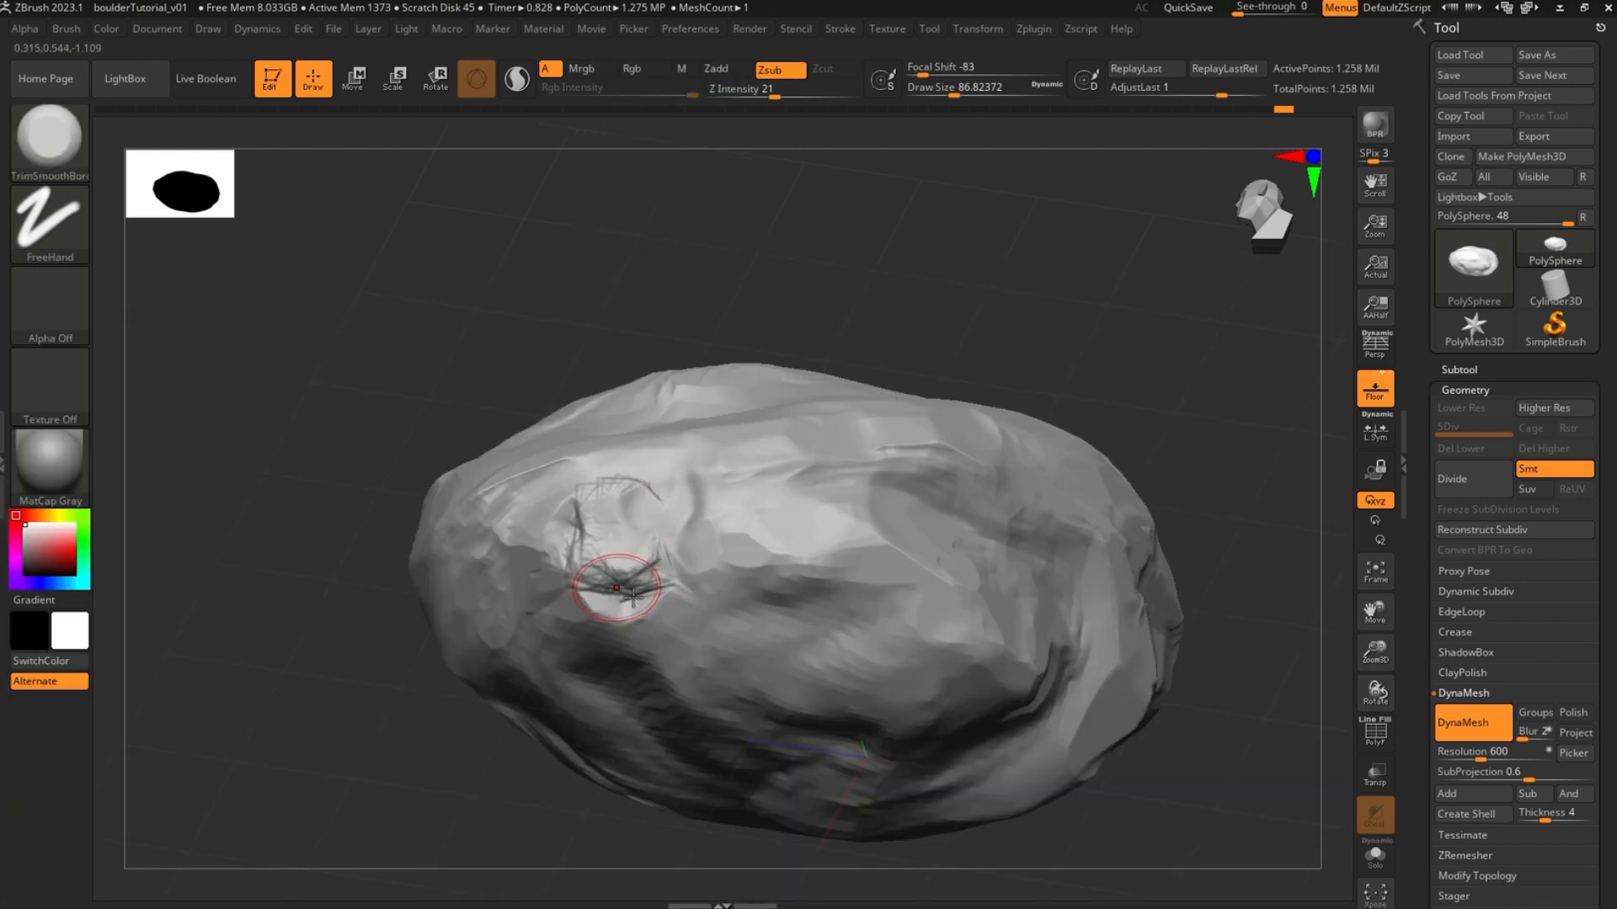
{"action": "mouse_move", "coordinate": [623, 581]}
{"action": "right_mouse_down", "text": "alt"}
{"action": "mouse_move", "coordinate": [757, 634]}
{"action": "mouse_move", "coordinate": [749, 673]}
{"action": "mouse_move", "coordinate": [792, 598]}
{"action": "right_mouse_up", "text": "alt"}
{"action": "mouse_move", "coordinate": [588, 577]}
{"action": "left_mouse_down"}
{"action": "mouse_move", "coordinate": [562, 573]}
{"action": "mouse_move", "coordinate": [546, 520]}
{"action": "mouse_move", "coordinate": [515, 497]}
{"action": "left_mouse_up"}
{"action": "mouse_move", "coordinate": [510, 490]}
{"action": "left_mouse_down"}
{"action": "mouse_move", "coordinate": [529, 408]}
{"action": "mouse_move", "coordinate": [561, 385]}
{"action": "mouse_move", "coordinate": [553, 360]}
{"action": "mouse_move", "coordinate": [627, 378]}
{"action": "left_mouse_up"}
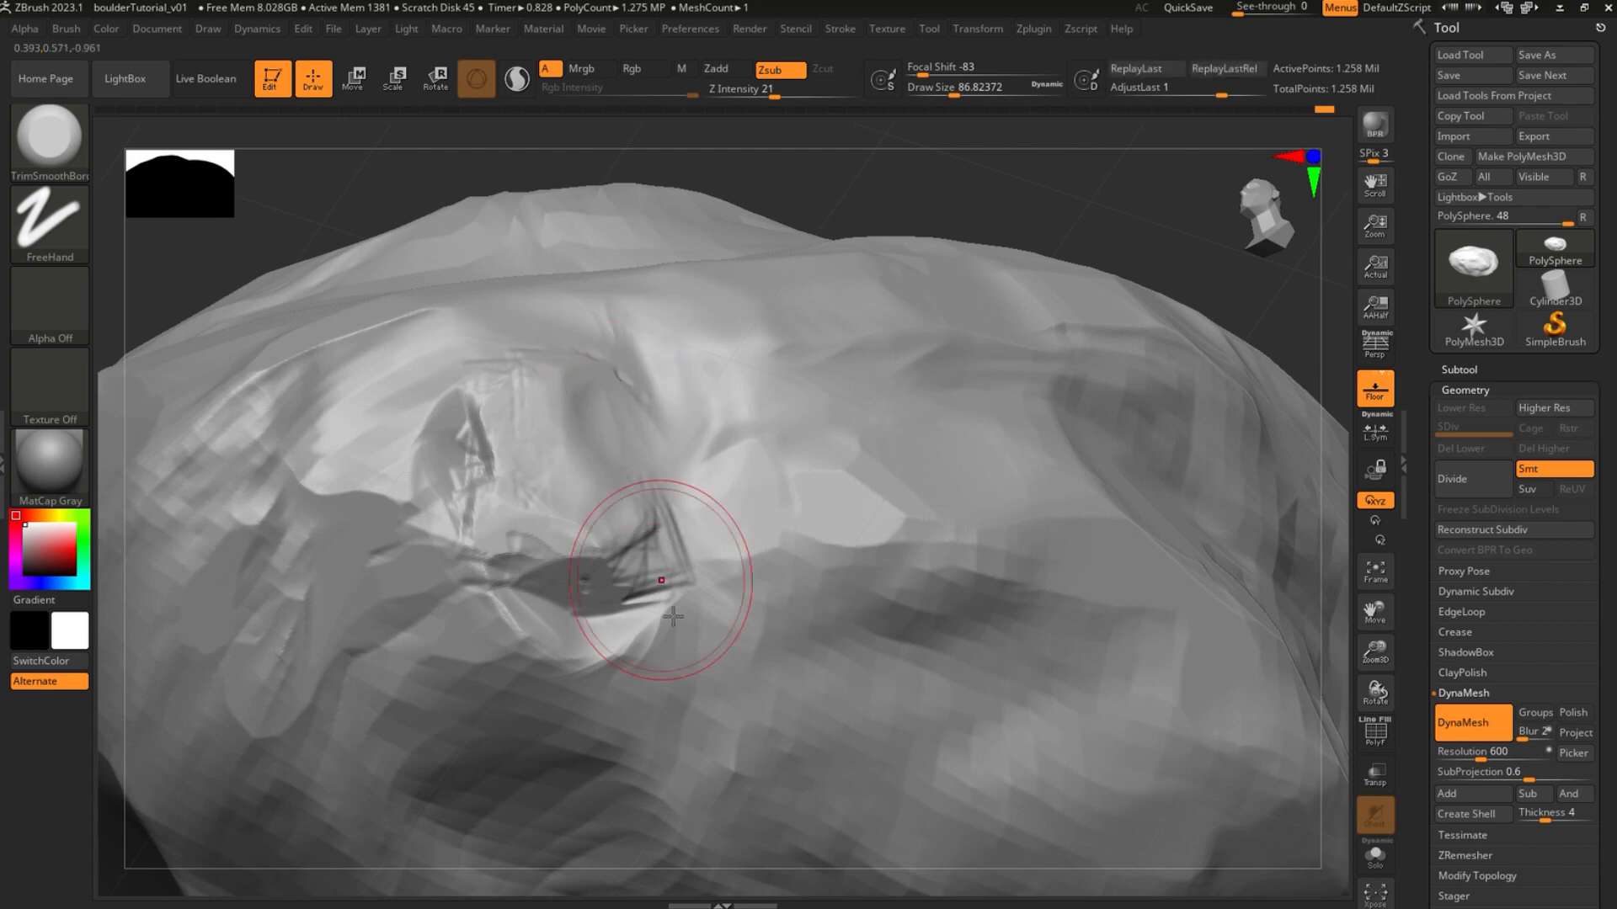
{"action": "mouse_move", "coordinate": [668, 542]}
{"action": "left_mouse_down"}
{"action": "mouse_move", "coordinate": [689, 546]}
{"action": "mouse_move", "coordinate": [670, 527]}
{"action": "mouse_move", "coordinate": [623, 577]}
{"action": "mouse_move", "coordinate": [613, 549]}
{"action": "left_mouse_up"}
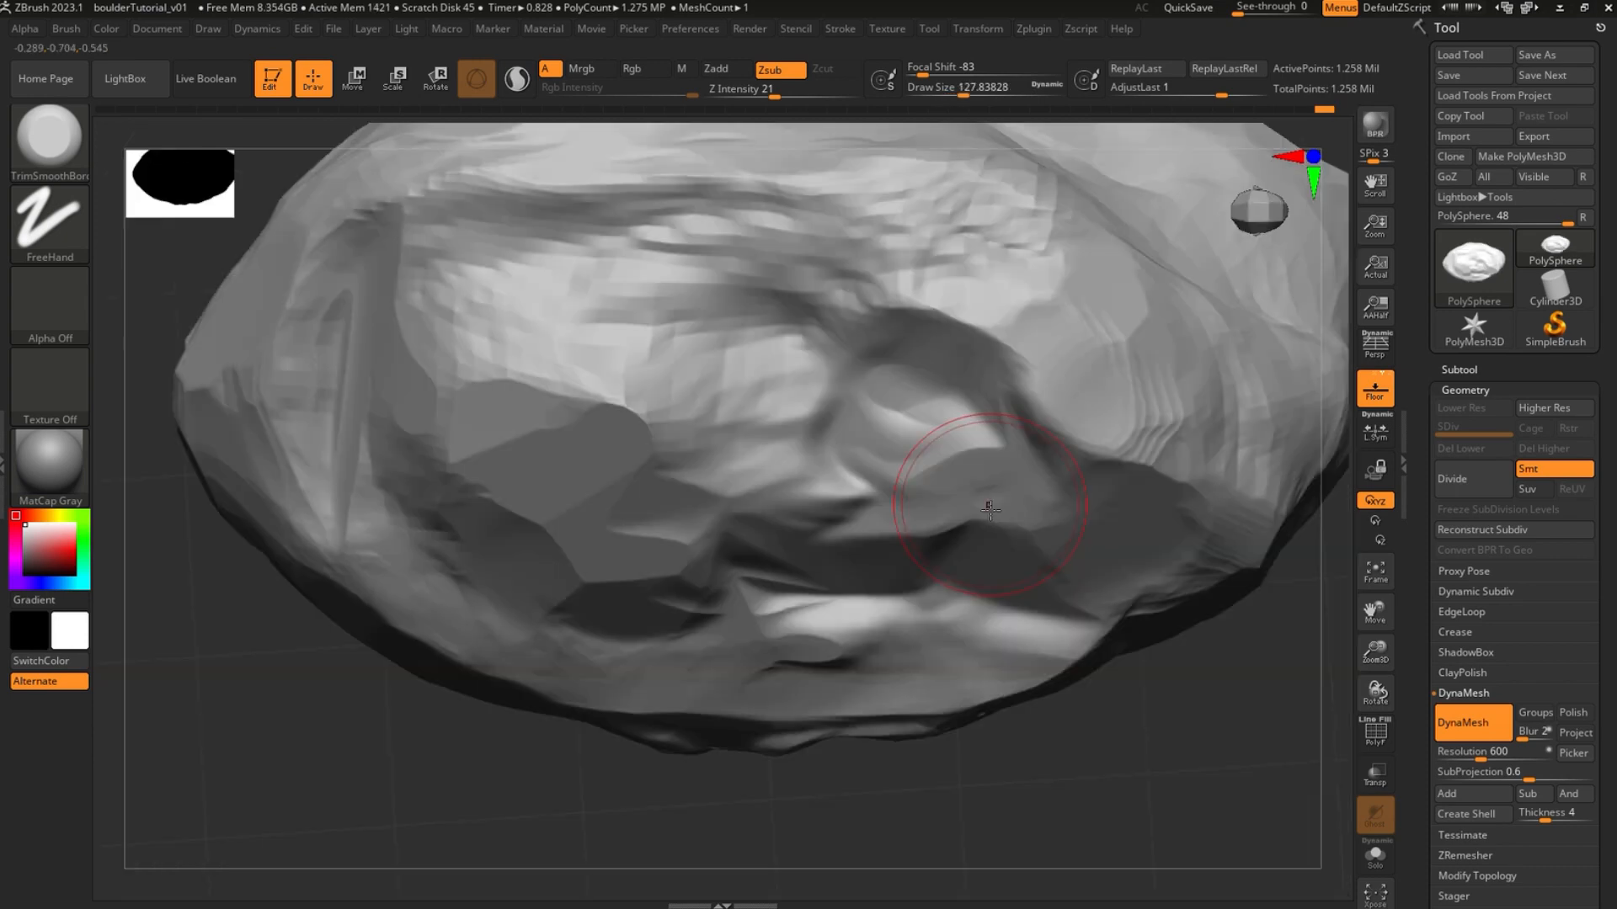
Trim the bumps and hollow edges across the rock's underside with the Draw Size at about 128
{"action": "mouse_move", "coordinate": [990, 510]}
{"action": "left_mouse_down"}
{"action": "mouse_move", "coordinate": [910, 433]}
{"action": "mouse_move", "coordinate": [921, 458]}
{"action": "mouse_move", "coordinate": [877, 480]}
{"action": "mouse_move", "coordinate": [911, 483]}
{"action": "mouse_move", "coordinate": [934, 438]}
{"action": "left_mouse_up"}
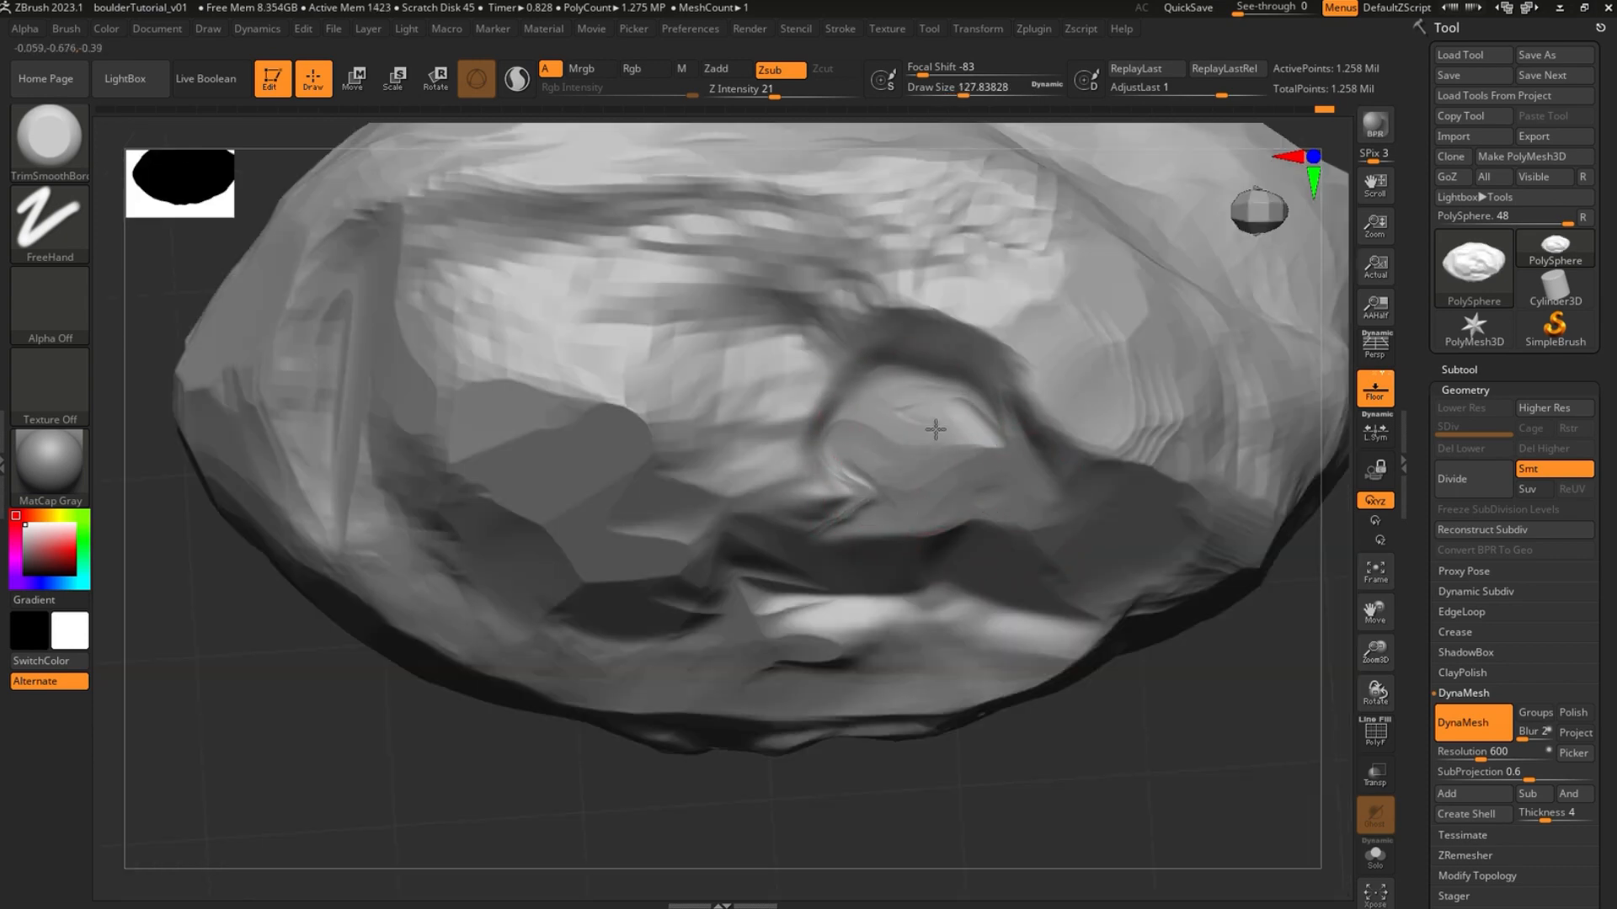
{"action": "mouse_move", "coordinate": [1157, 437]}
{"action": "left_mouse_down"}
{"action": "mouse_move", "coordinate": [1146, 387]}
{"action": "mouse_move", "coordinate": [1170, 471]}
{"action": "left_mouse_up"}
{"action": "mouse_move", "coordinate": [958, 362]}
{"action": "right_mouse_down"}
{"action": "mouse_move", "coordinate": [758, 480]}
{"action": "mouse_move", "coordinate": [858, 473]}
{"action": "mouse_move", "coordinate": [1124, 360]}
{"action": "right_mouse_up"}
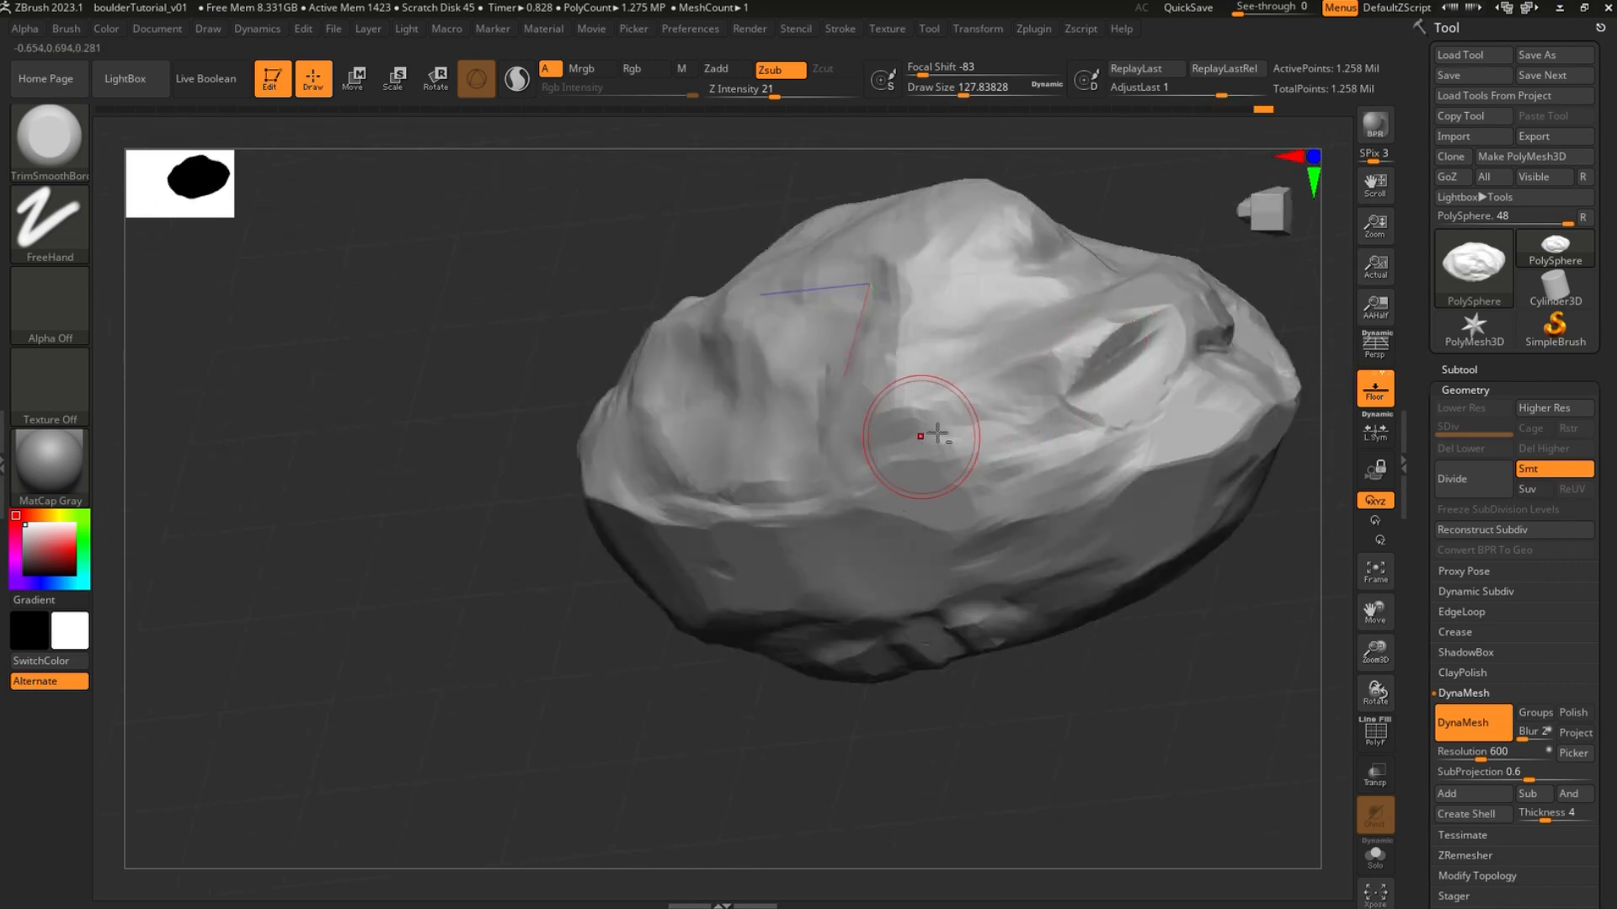
{"action": "mouse_move", "coordinate": [921, 426]}
{"action": "right_mouse_down"}
{"action": "mouse_move", "coordinate": [794, 463]}
{"action": "mouse_move", "coordinate": [897, 467]}
{"action": "mouse_move", "coordinate": [661, 458]}
{"action": "mouse_move", "coordinate": [560, 336]}
{"action": "mouse_move", "coordinate": [623, 513]}
{"action": "mouse_move", "coordinate": [567, 653]}
{"action": "mouse_move", "coordinate": [689, 406]}
{"action": "mouse_move", "coordinate": [830, 383]}
{"action": "right_mouse_up"}
{"action": "mouse_move", "coordinate": [1031, 396]}
{"action": "right_mouse_down"}
{"action": "mouse_move", "coordinate": [714, 383]}
{"action": "mouse_move", "coordinate": [811, 415]}
{"action": "mouse_move", "coordinate": [835, 527]}
{"action": "mouse_move", "coordinate": [879, 534]}
{"action": "mouse_move", "coordinate": [781, 471]}
{"action": "mouse_move", "coordinate": [670, 449]}
{"action": "right_mouse_up"}
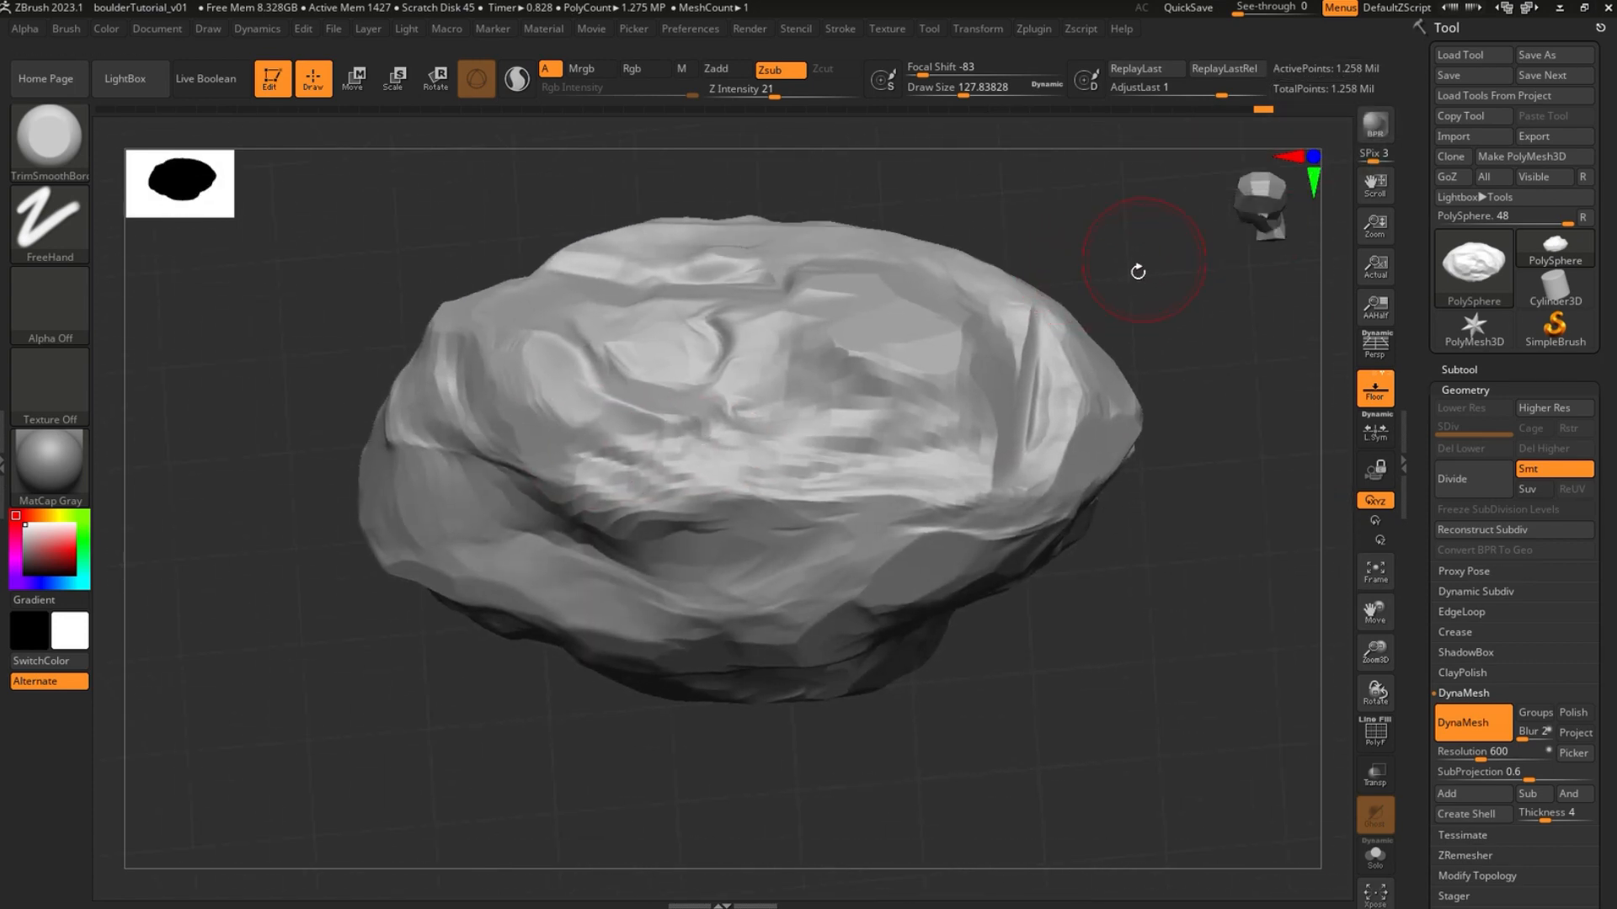
Show the subtool list and set its Visible Count to 5
{"action": "left_click_drag", "start_coordinate": [989, 272], "coordinate": [996, 295]}
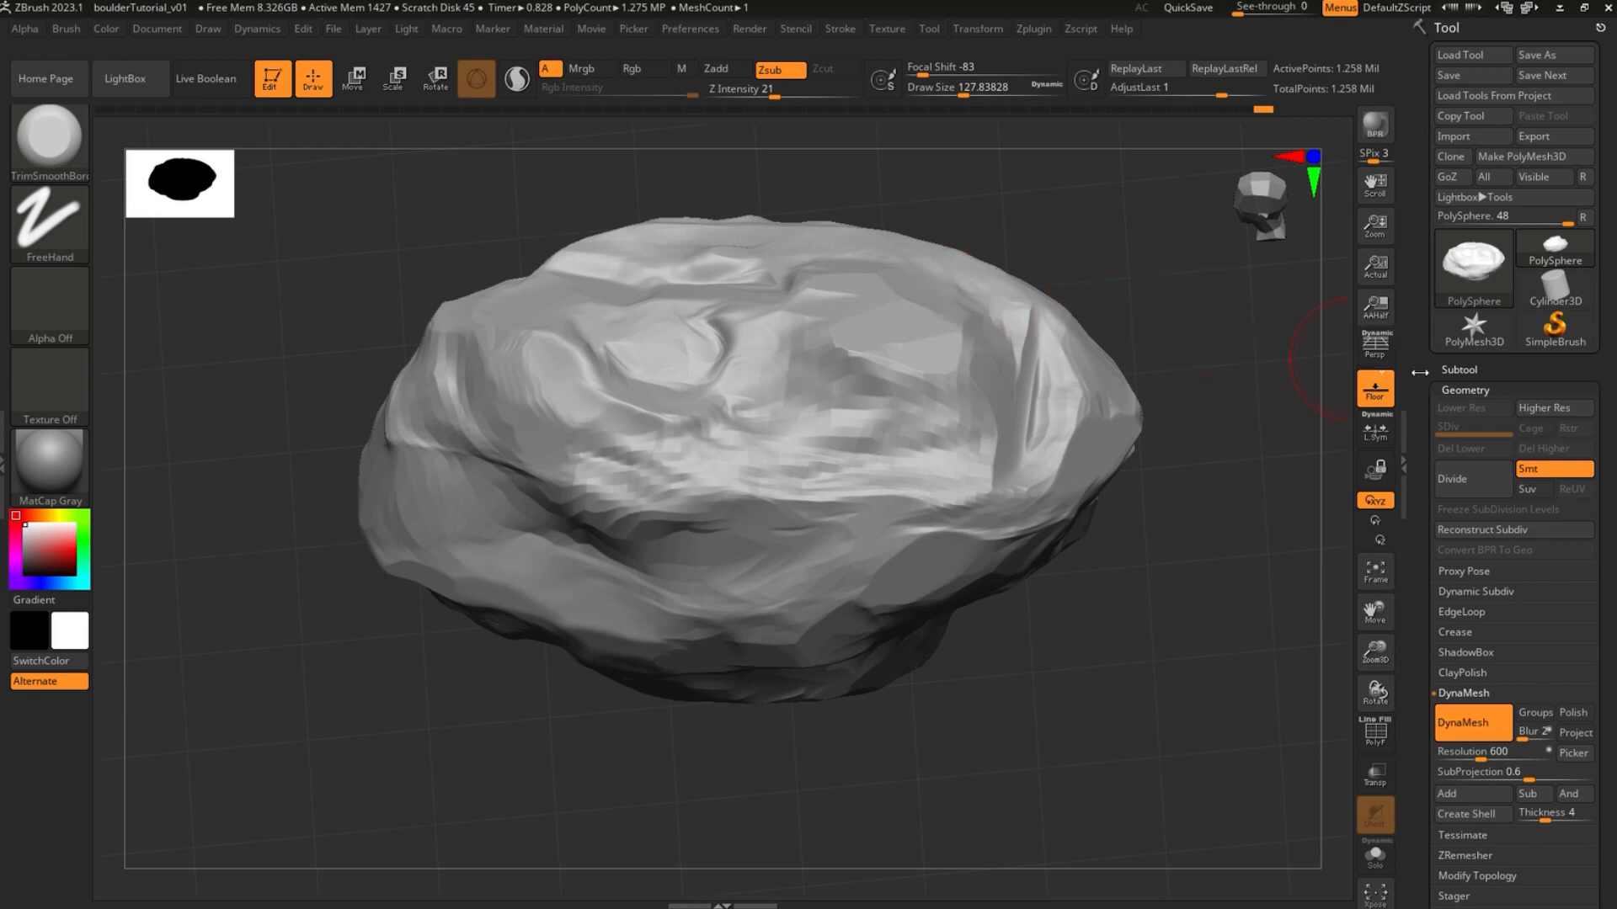
{"action": "left_click", "coordinate": [1458, 370]}
{"action": "left_click_drag", "start_coordinate": [1429, 310], "coordinate": [1420, 403]}
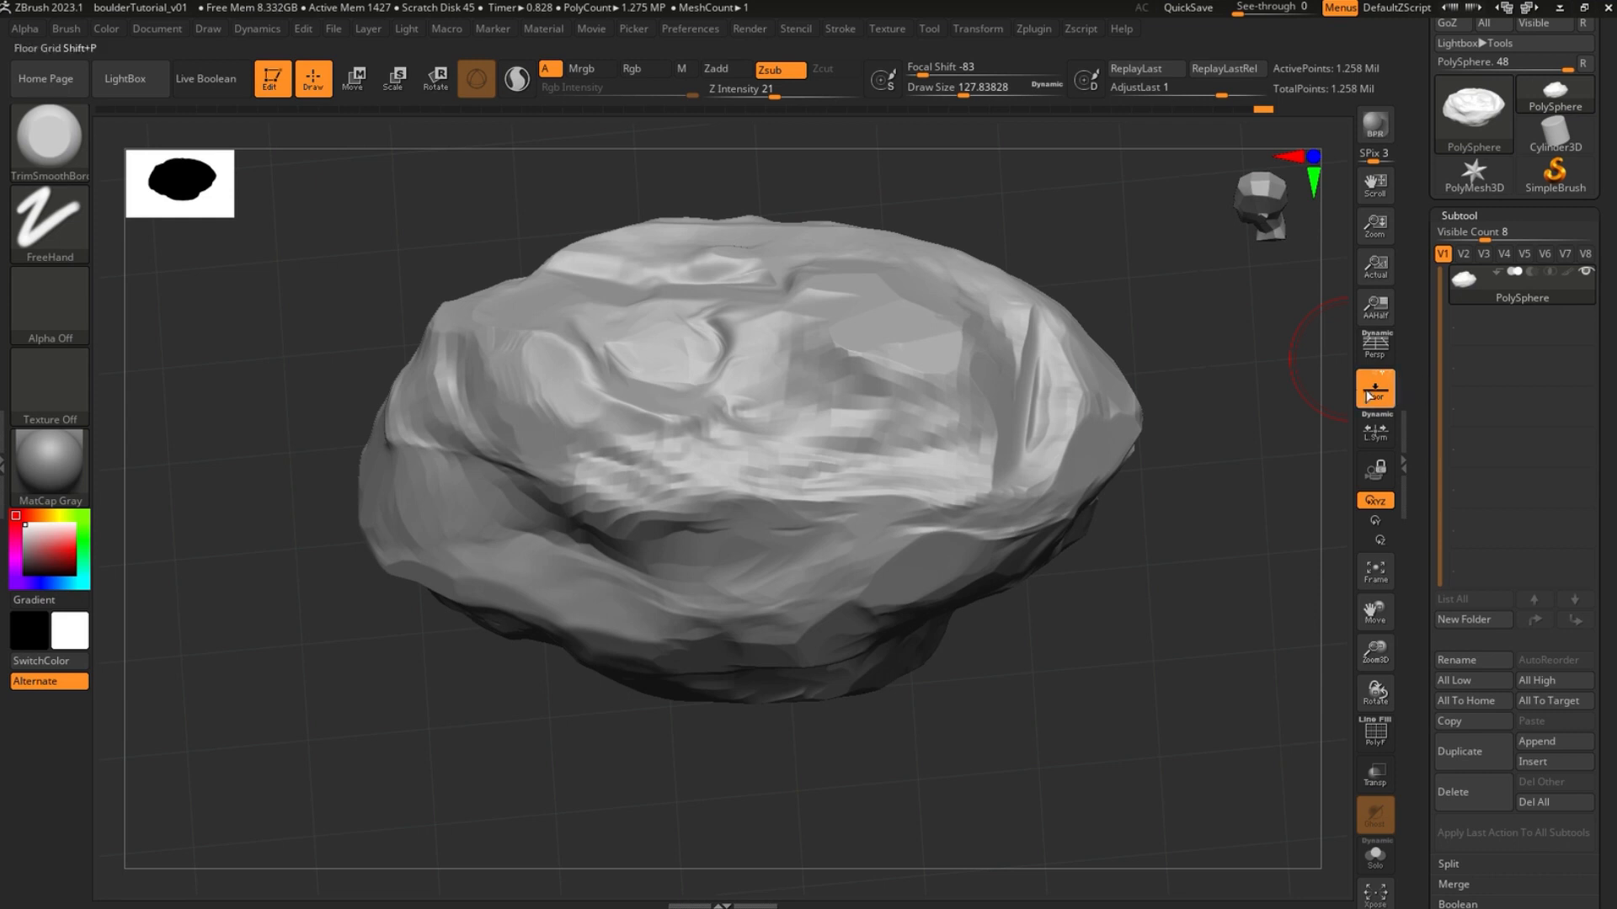
{"action": "left_click", "coordinate": [1483, 232]}
{"action": "type", "text": "5"}
{"action": "key", "text": "Return"}
Rename the PolySphere subtool to Boulder_highRes
{"action": "left_click", "coordinate": [1457, 539]}
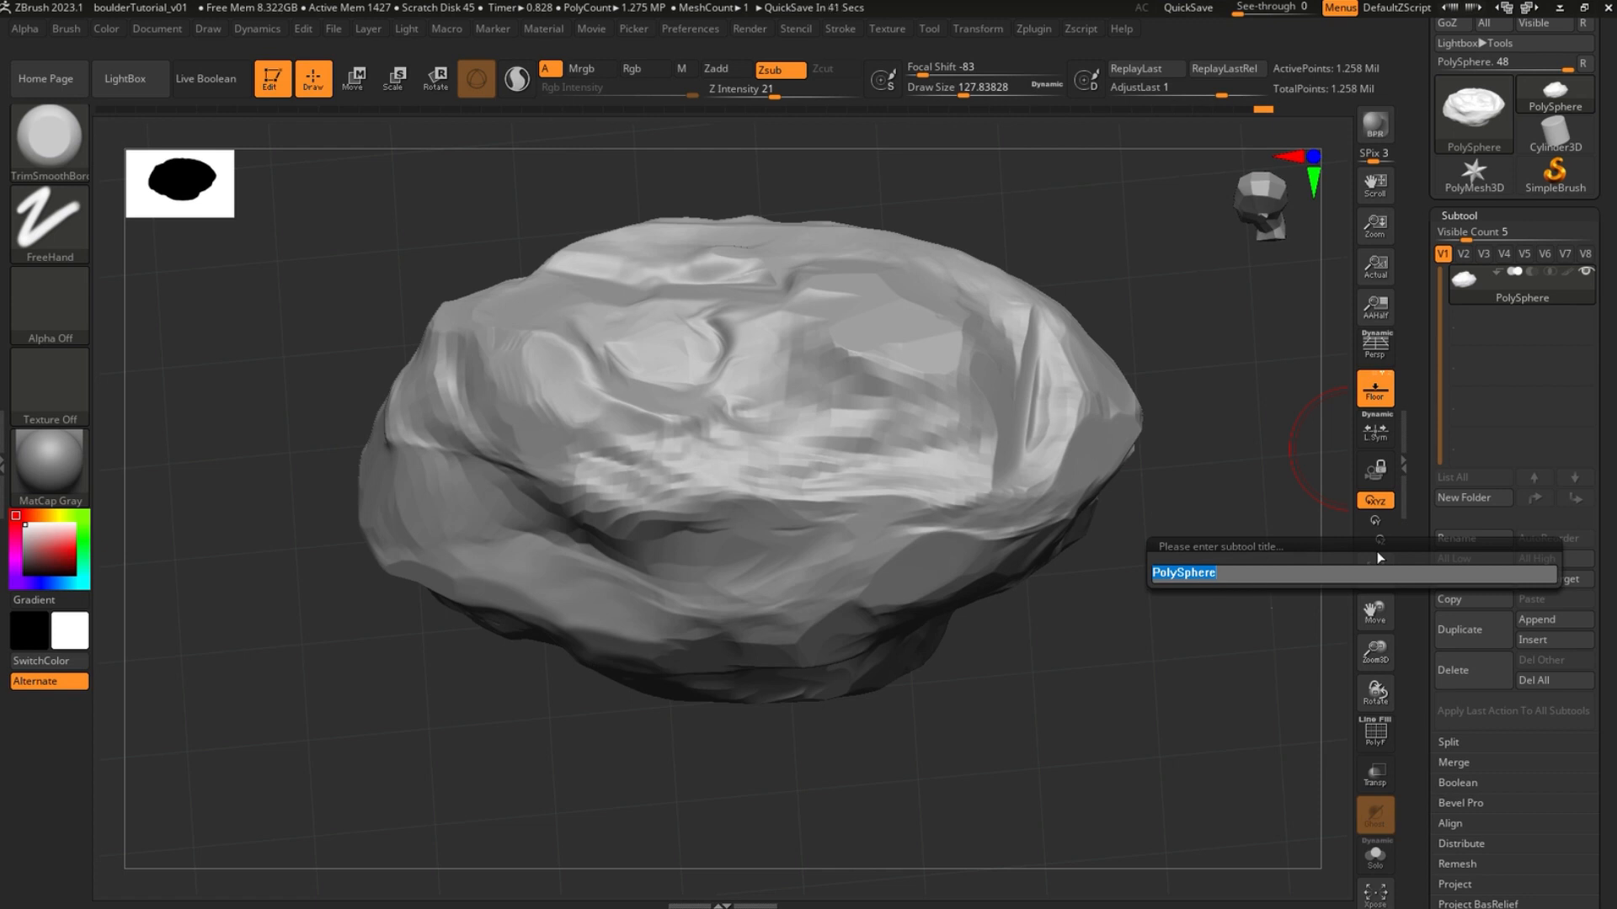
{"action": "type", "text": "Boulder_highRes"}
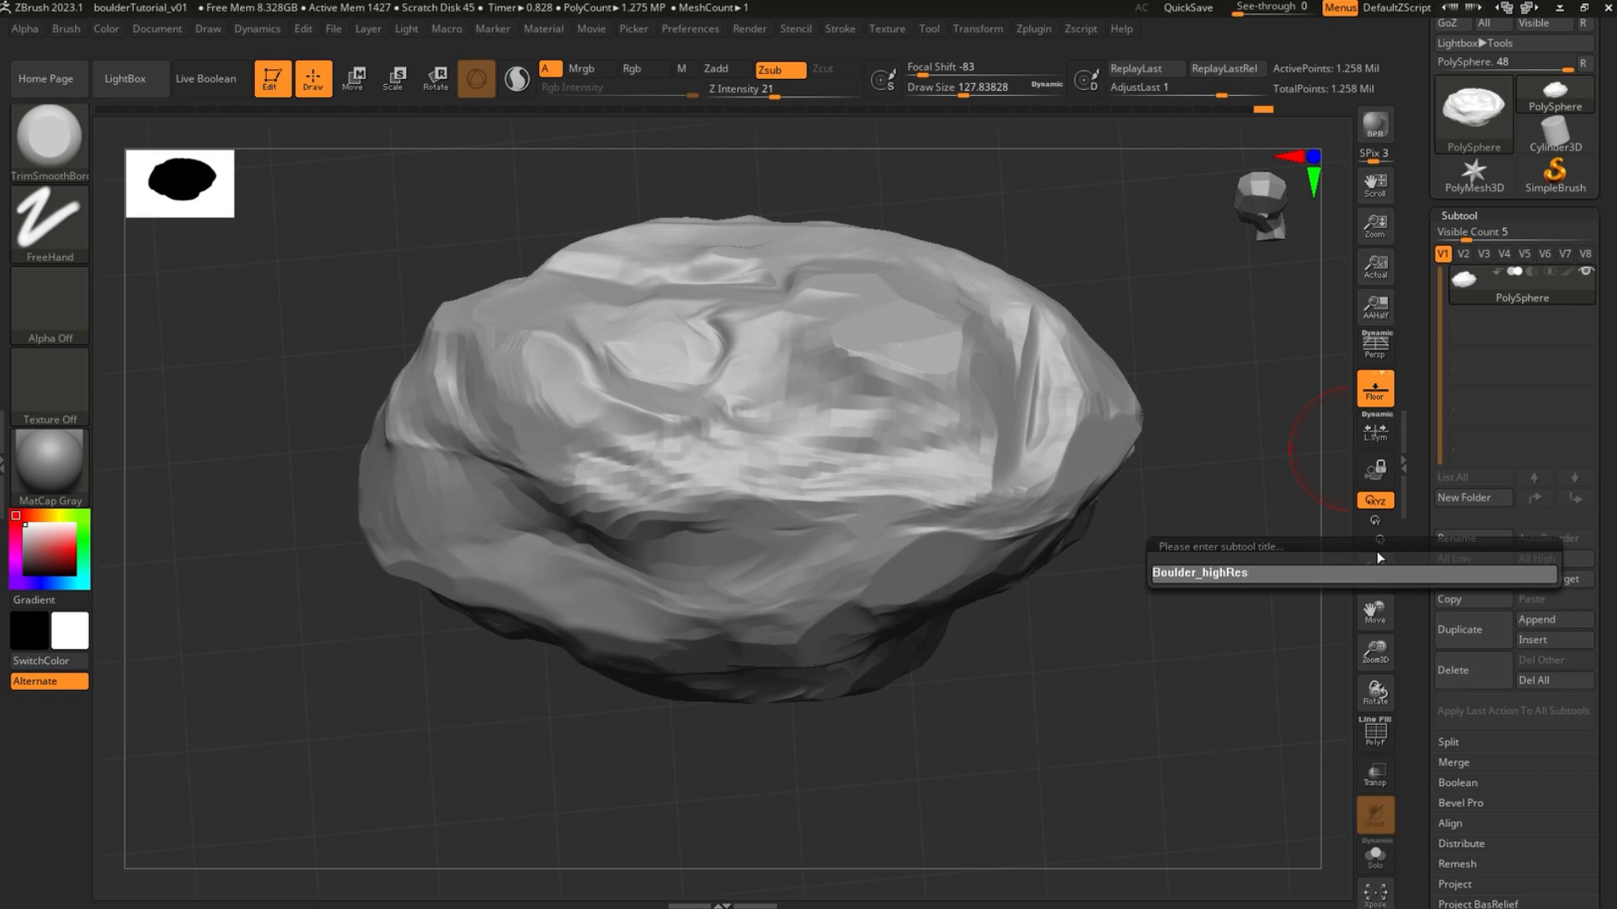
{"action": "key", "text": "Return"}
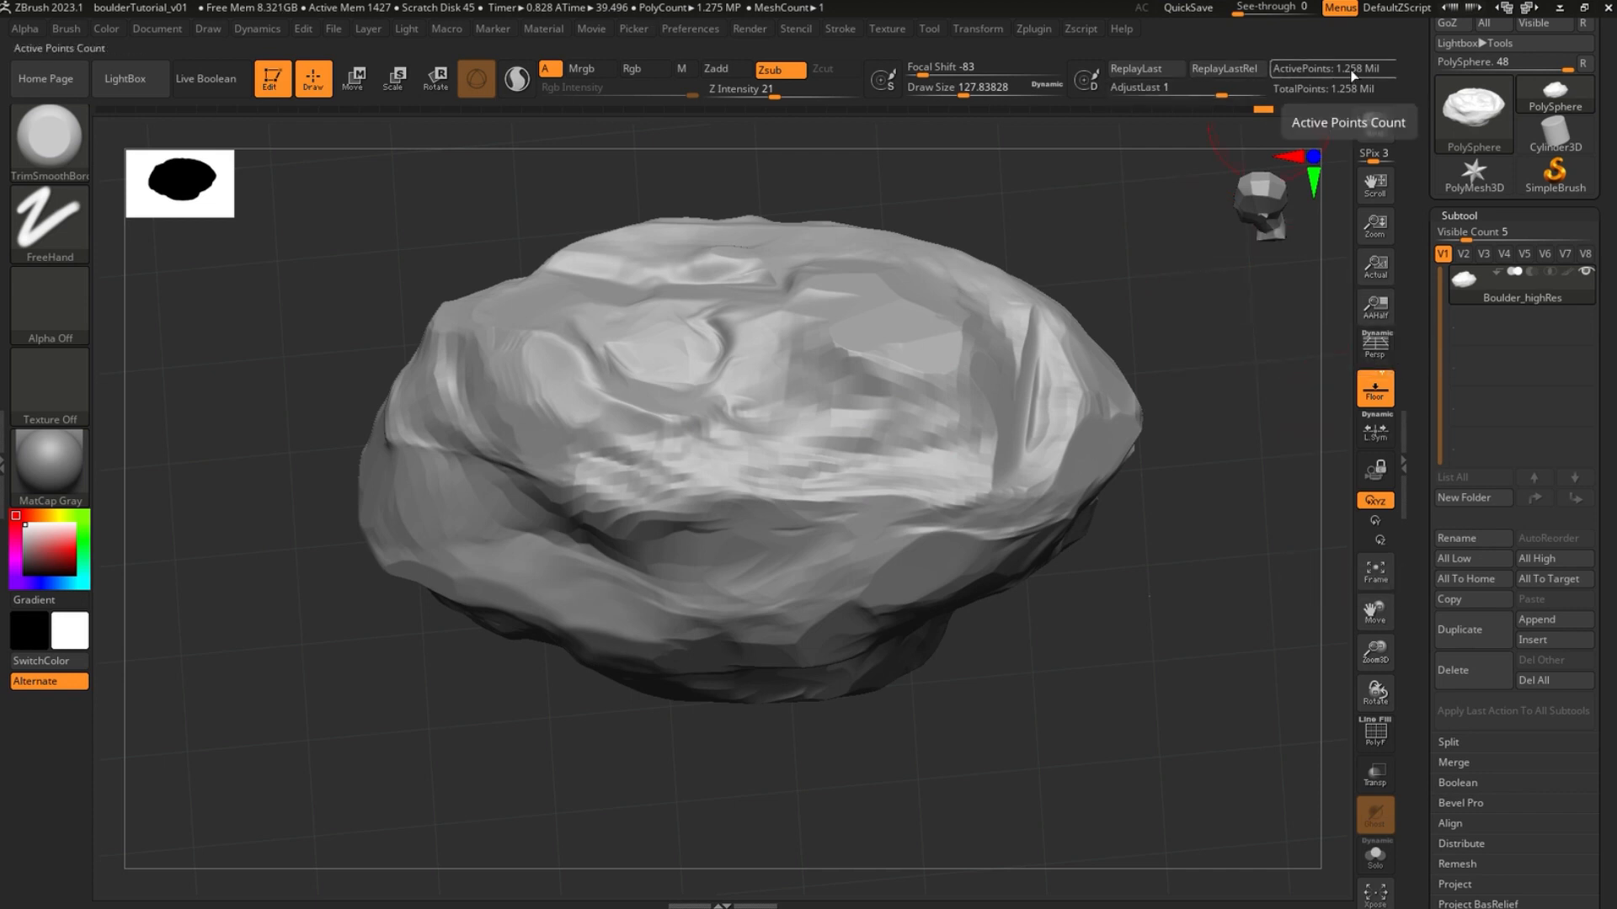
Duplicate the Boulder_highRes subtool and rename the copy Boulder_lowRes
{"action": "mouse_move", "coordinate": [1487, 301]}
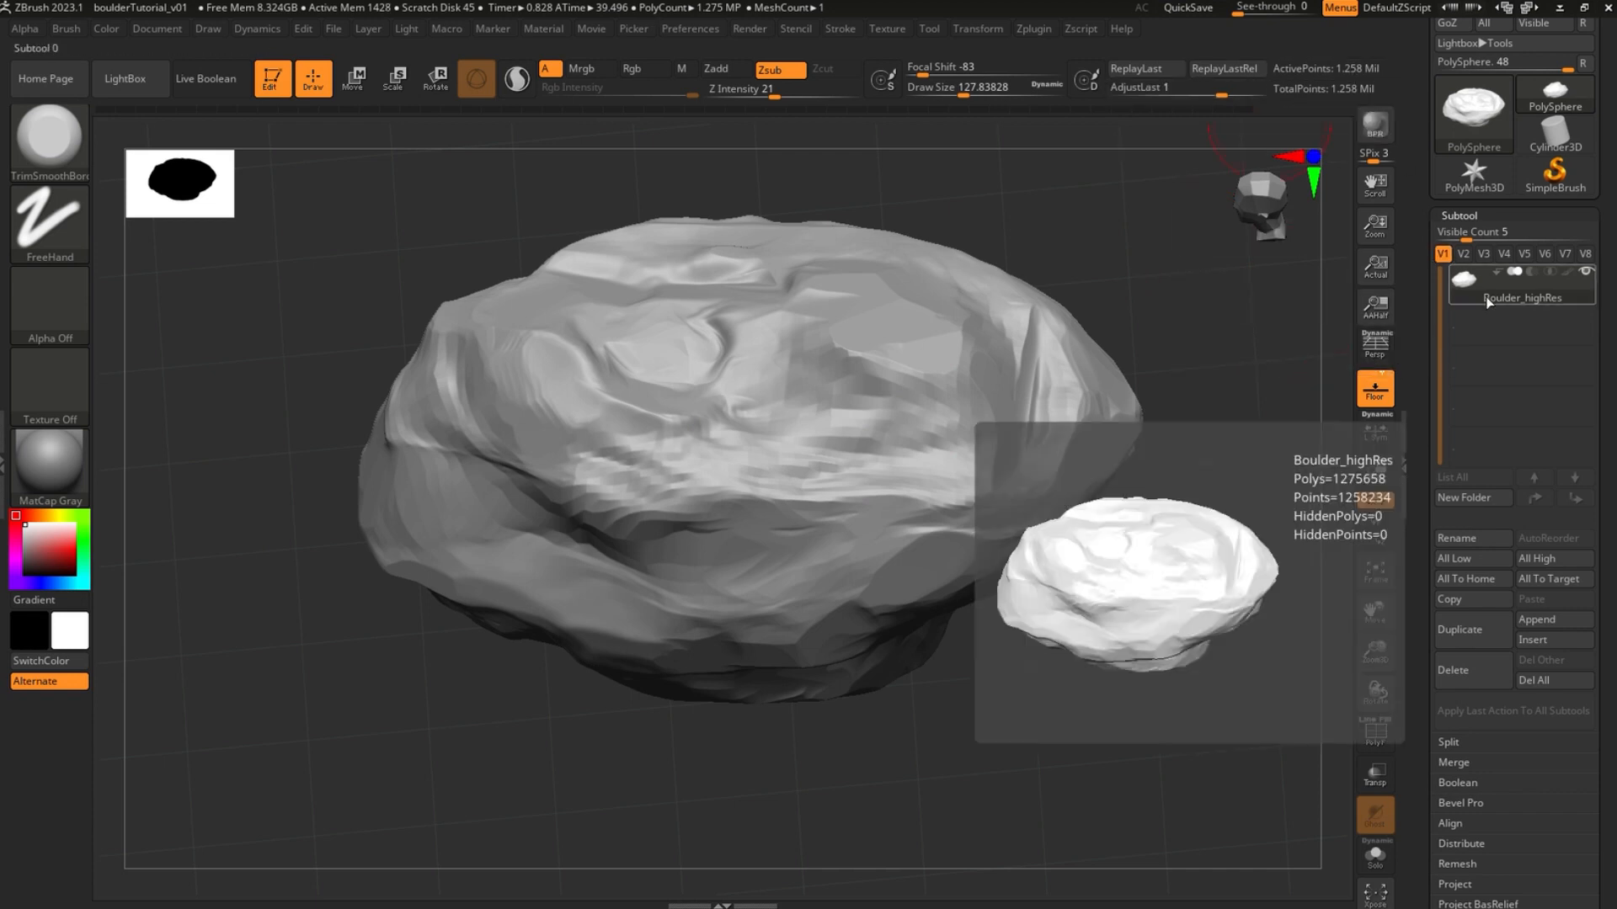
{"action": "left_click", "coordinate": [1472, 627]}
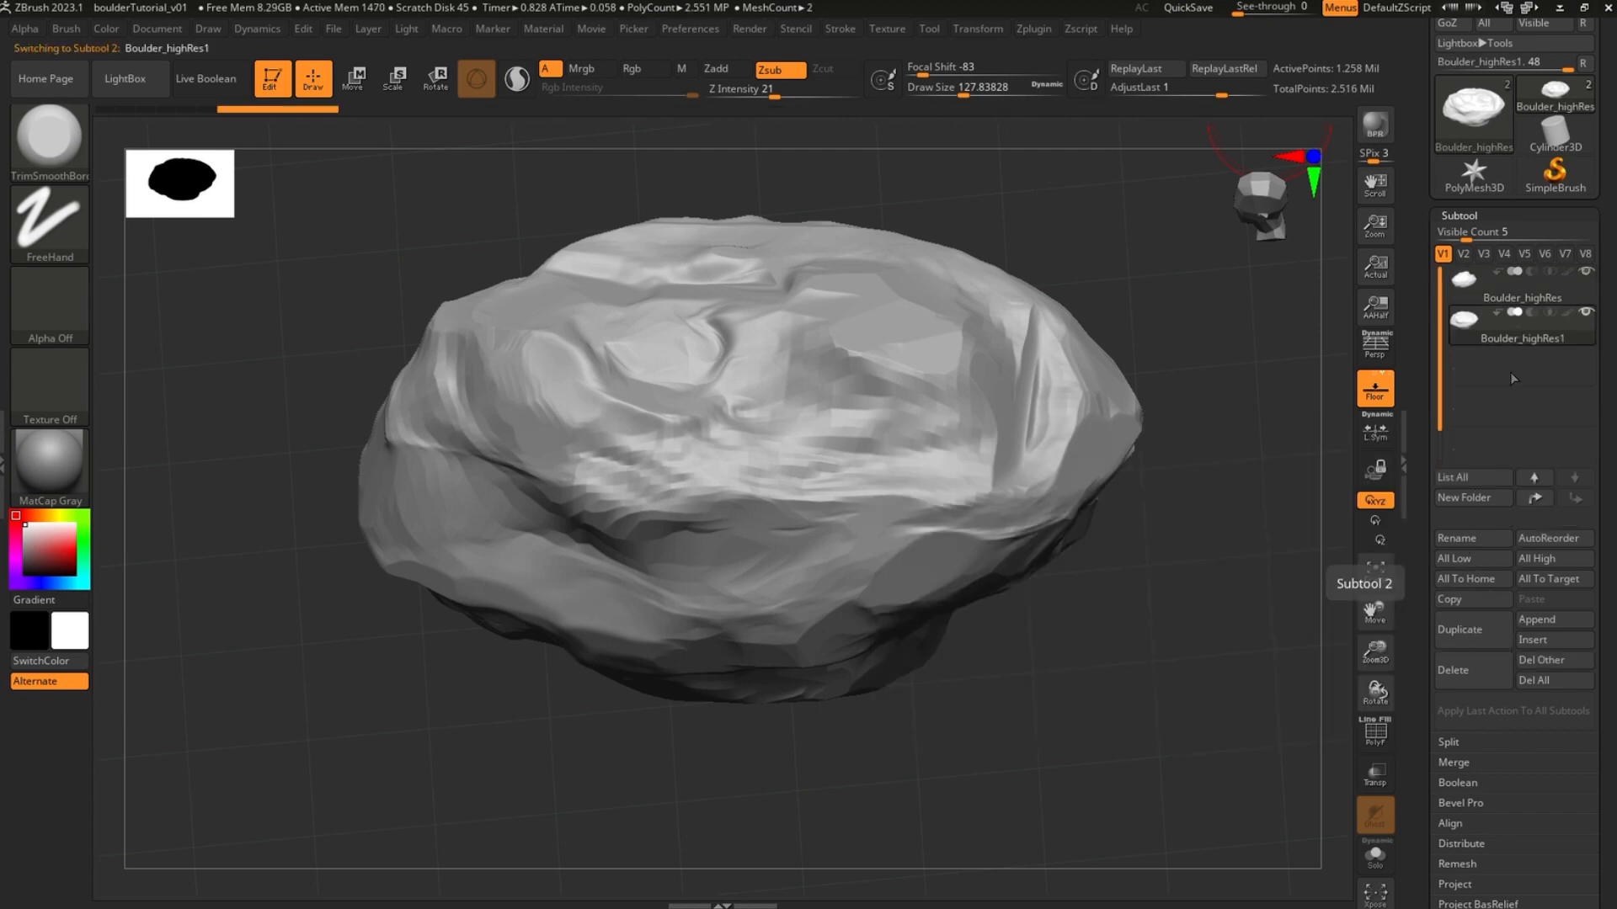
{"action": "left_click", "coordinate": [1482, 539]}
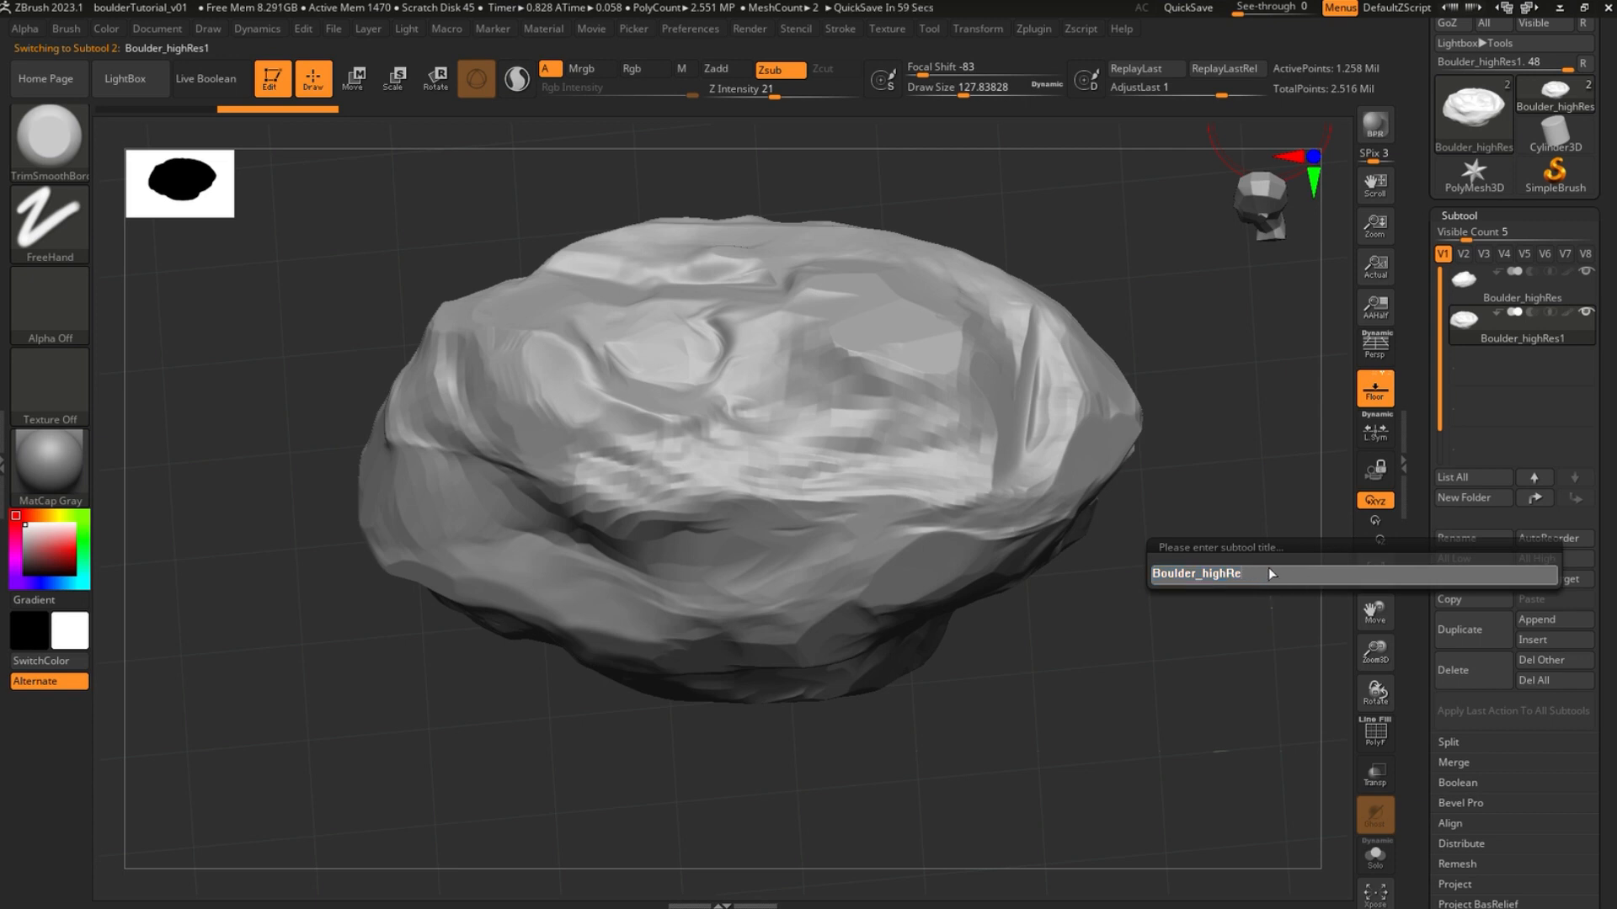
{"action": "key", "text": "BackSpace"}
{"action": "key", "text": "BackSpace"}
{"action": "key", "text": "BackSpace"}
{"action": "key", "text": "BackSpace"}
{"action": "key", "text": "BackSpace"}
{"action": "key", "text": "BackSpace"}
{"action": "type", "text": "lowRes"}
{"action": "key", "text": "Return"}
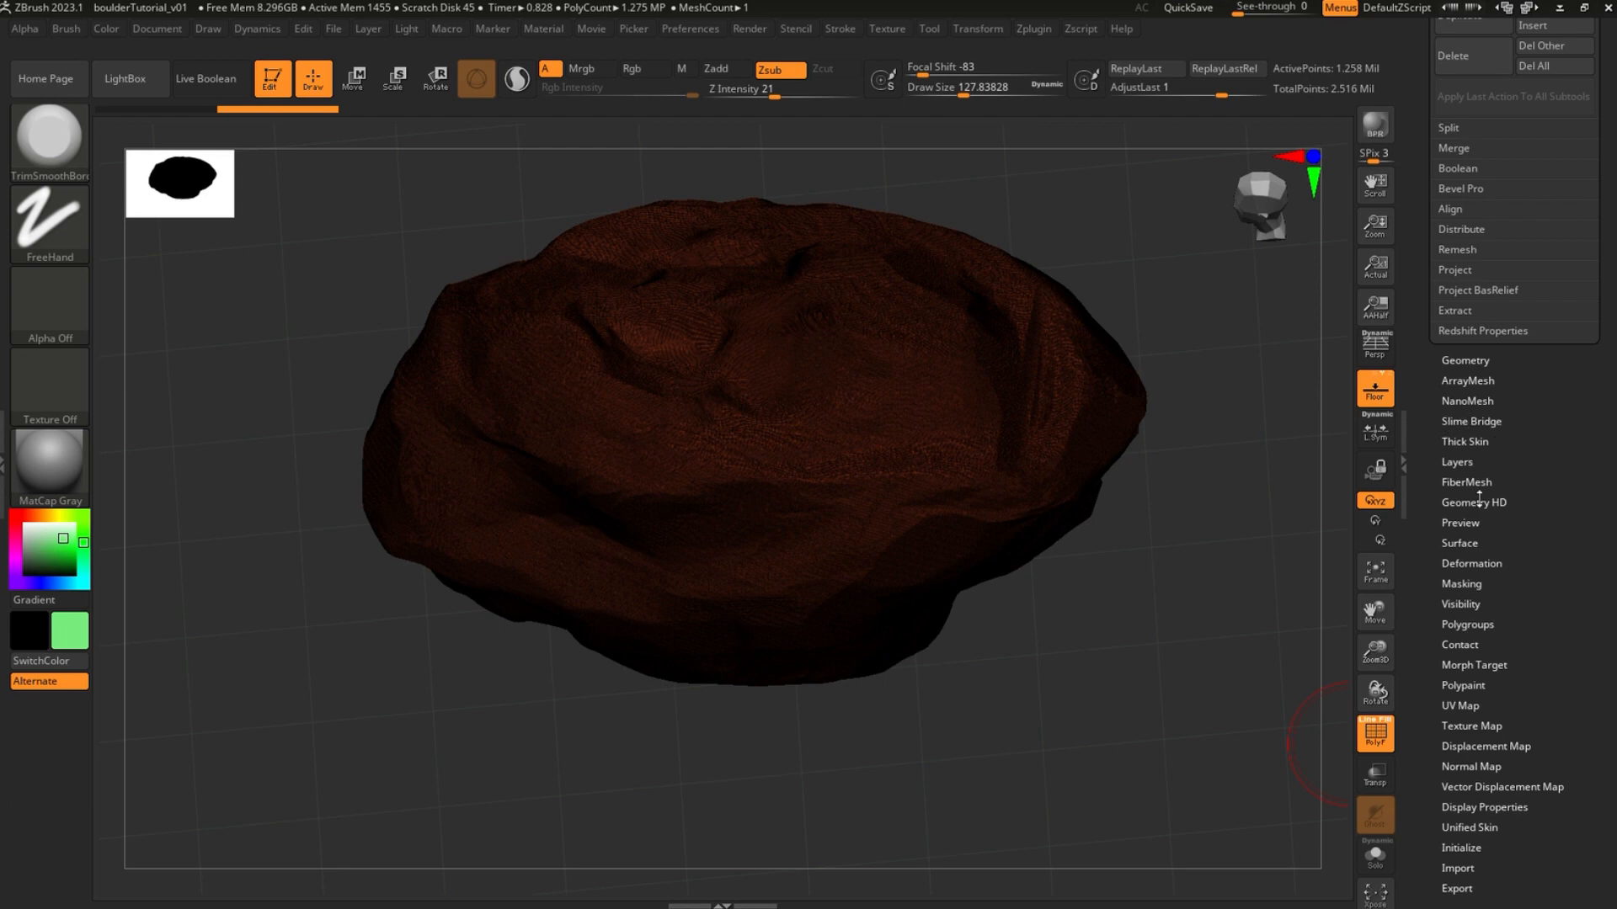
Apply Auto Groups to Boulder_lowRes repeatedly to give the whole mesh a different polygroup colour
{"action": "scroll", "coordinate": [1492, 564], "scroll_direction": "down", "scroll_amount": 2}
{"action": "left_click", "coordinate": [1487, 585]}
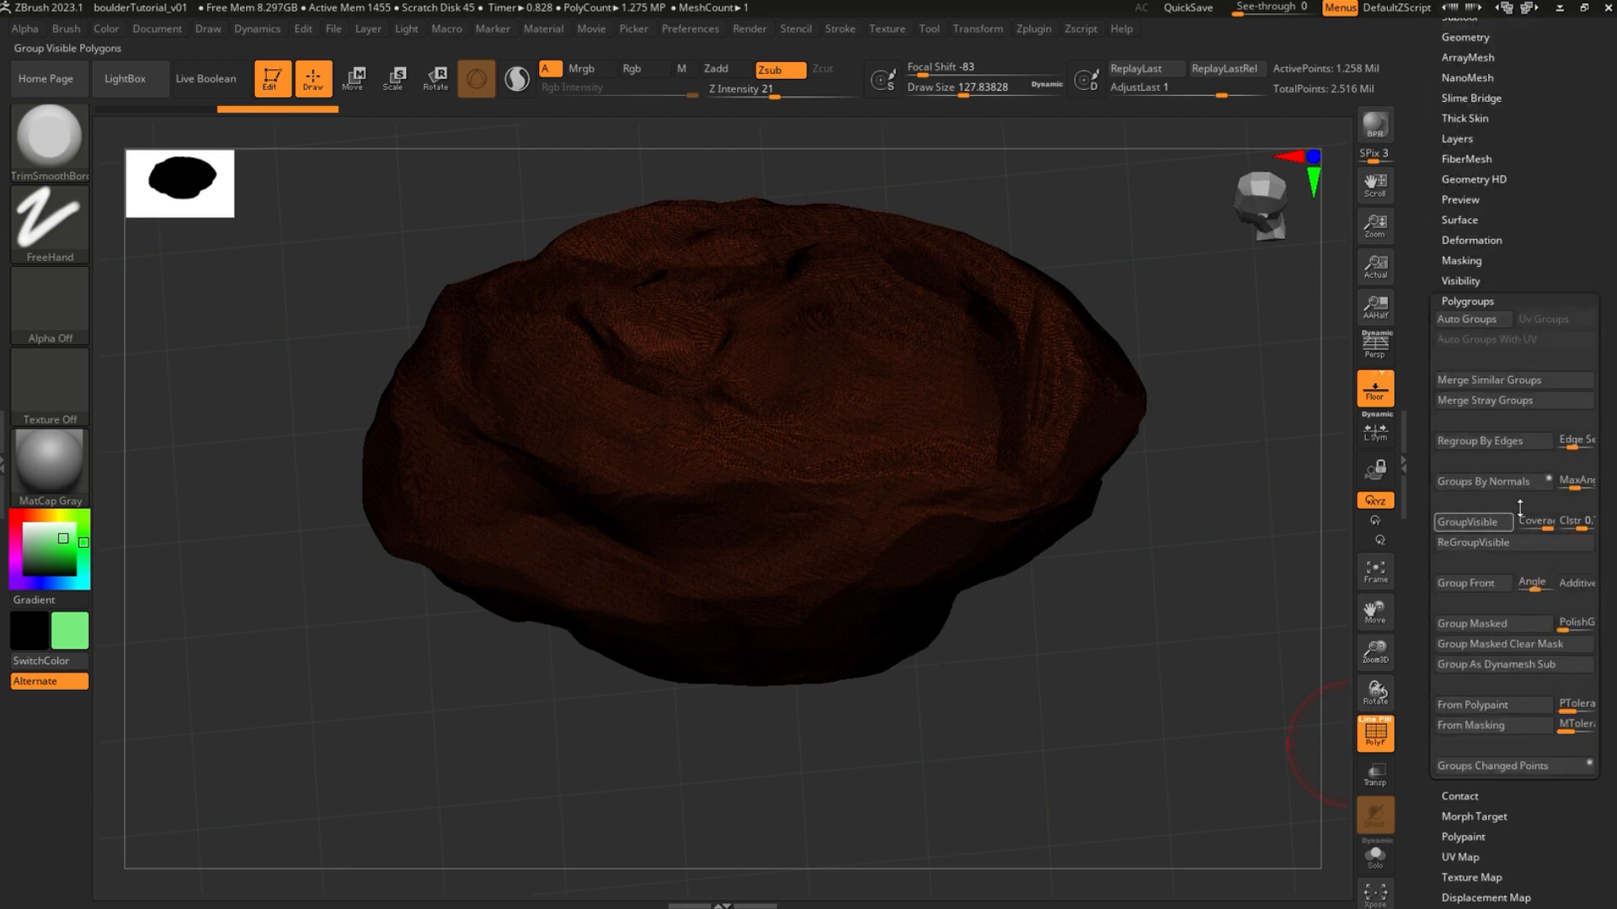
{"action": "left_click", "coordinate": [1503, 321]}
{"action": "left_click", "coordinate": [1503, 322]}
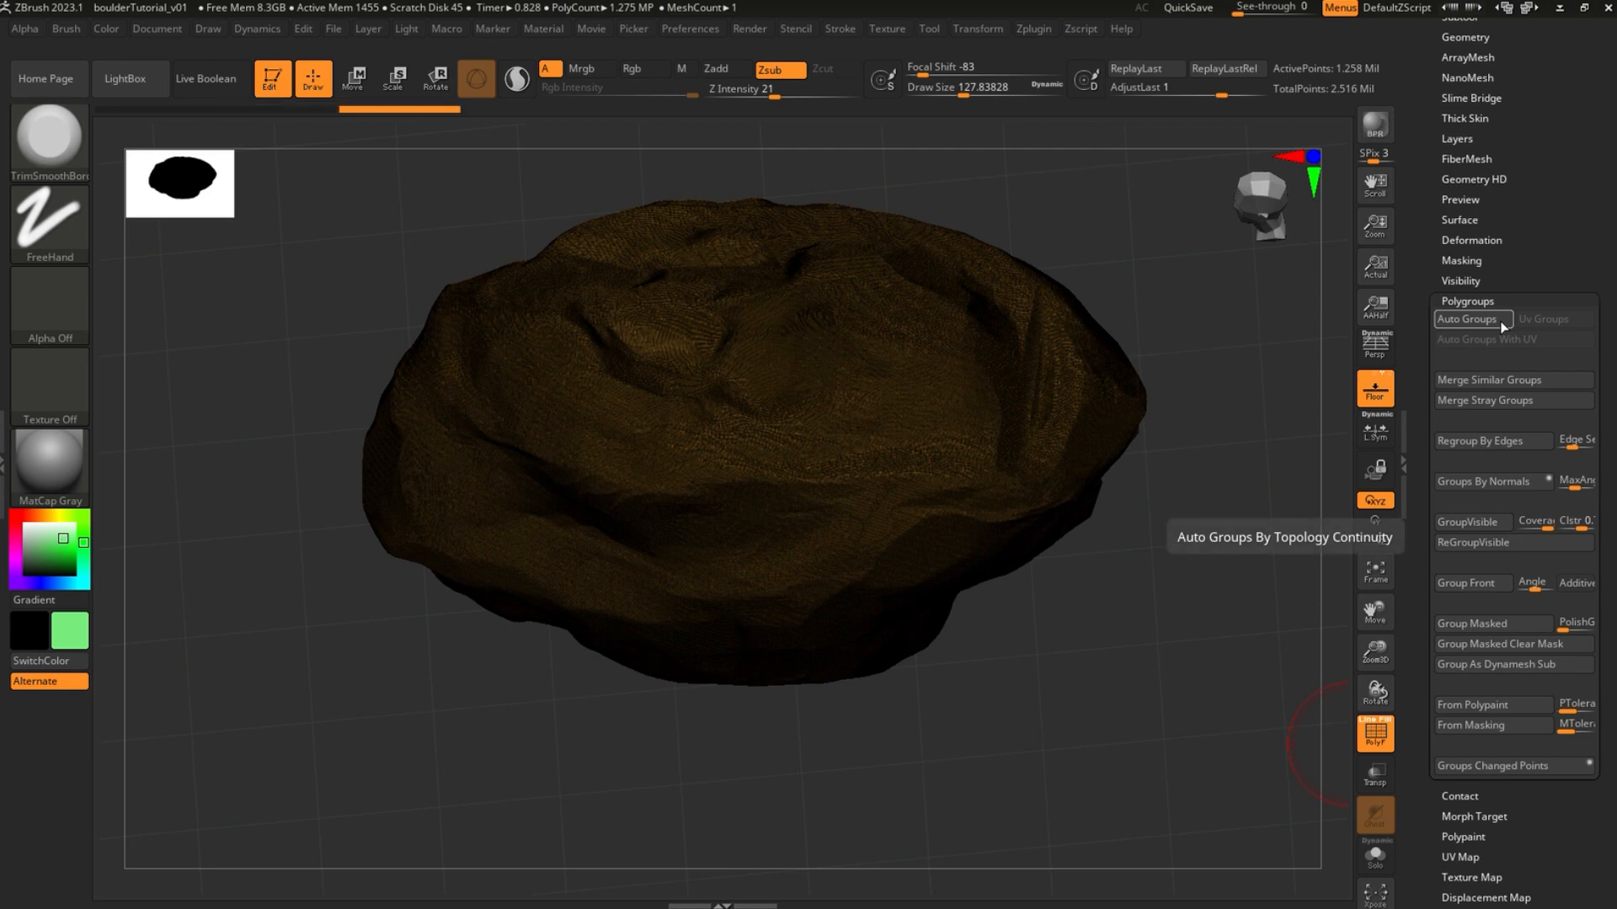
{"action": "left_click", "coordinate": [1502, 322]}
{"action": "left_click", "coordinate": [1499, 320]}
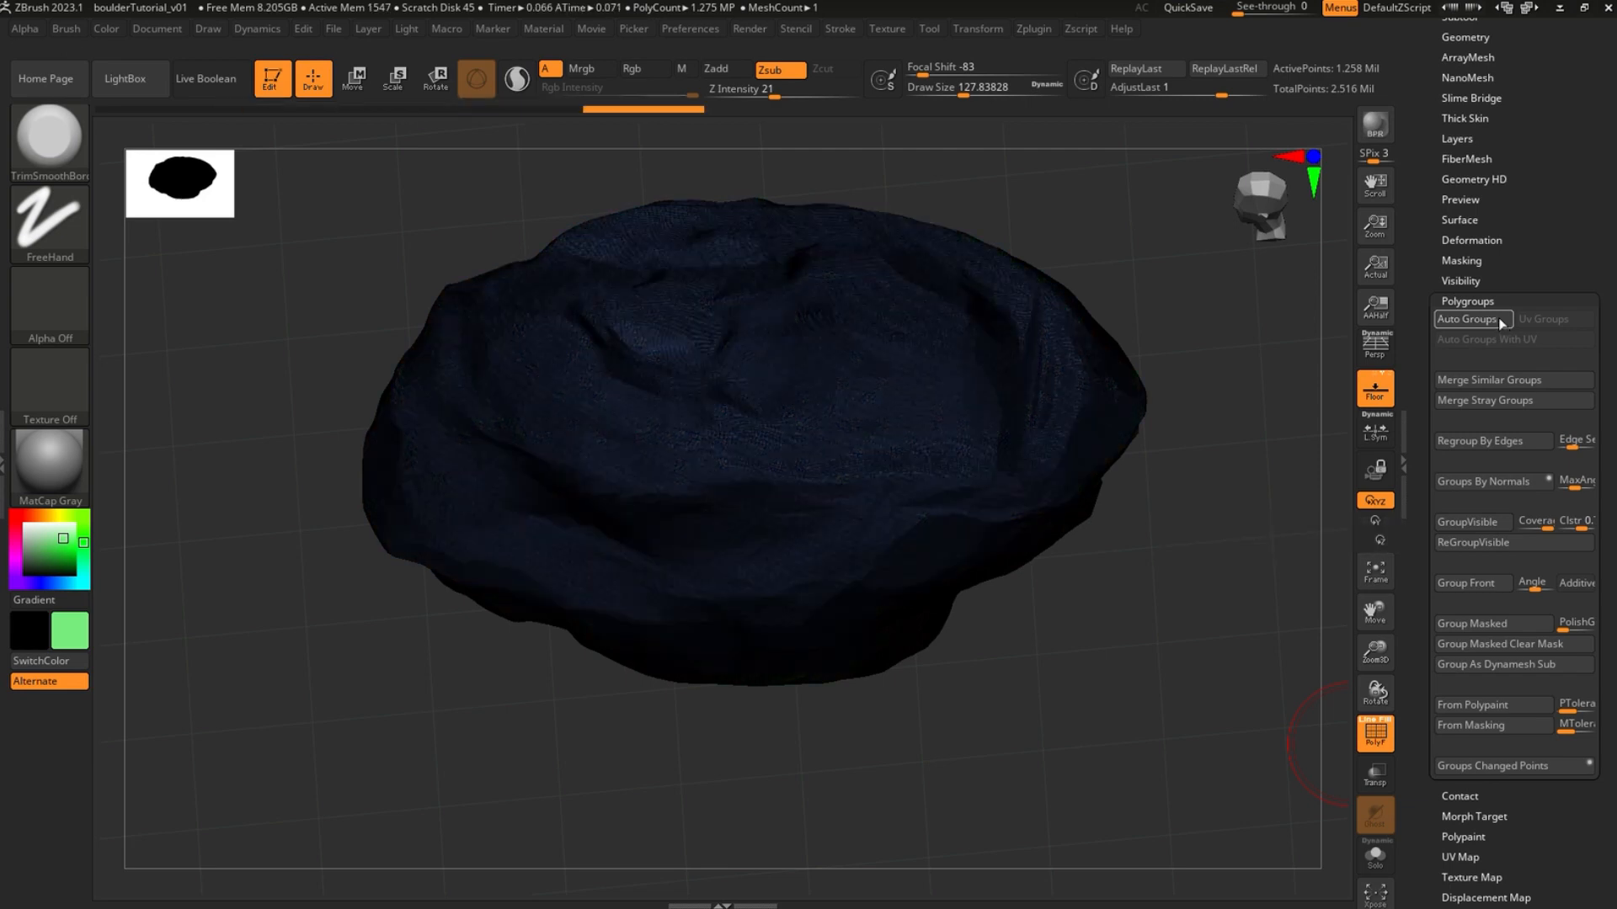
{"action": "left_click", "coordinate": [1498, 317]}
{"action": "left_click", "coordinate": [1498, 317]}
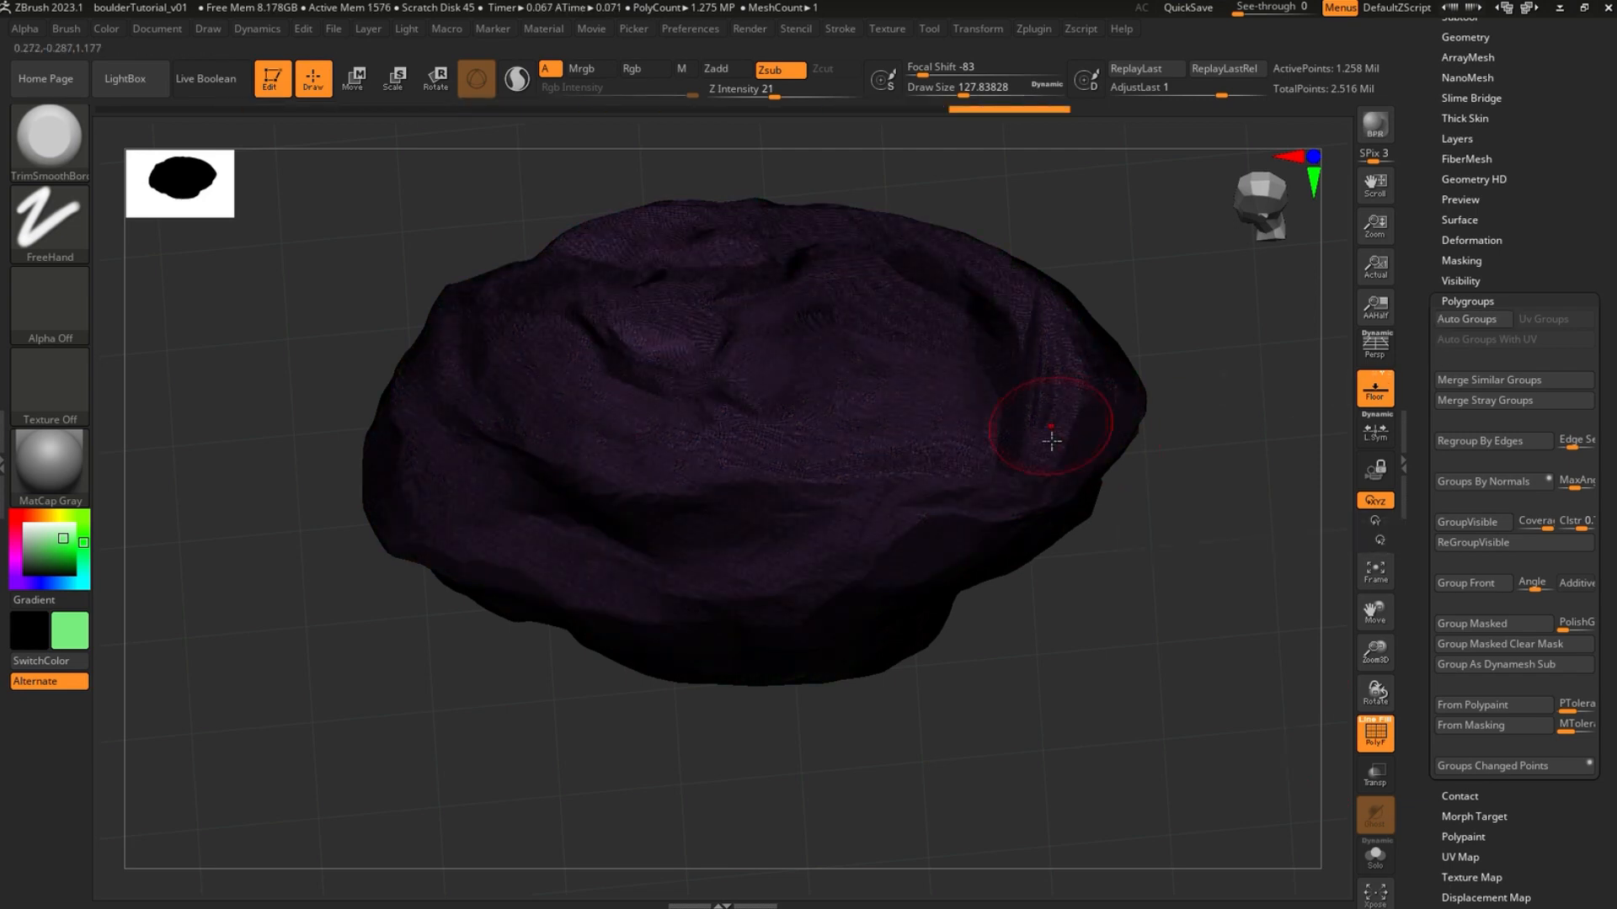
Turn off DynaMesh for the Boulder_lowRes subtool
{"action": "left_click_drag", "start_coordinate": [974, 660], "coordinate": [988, 693]}
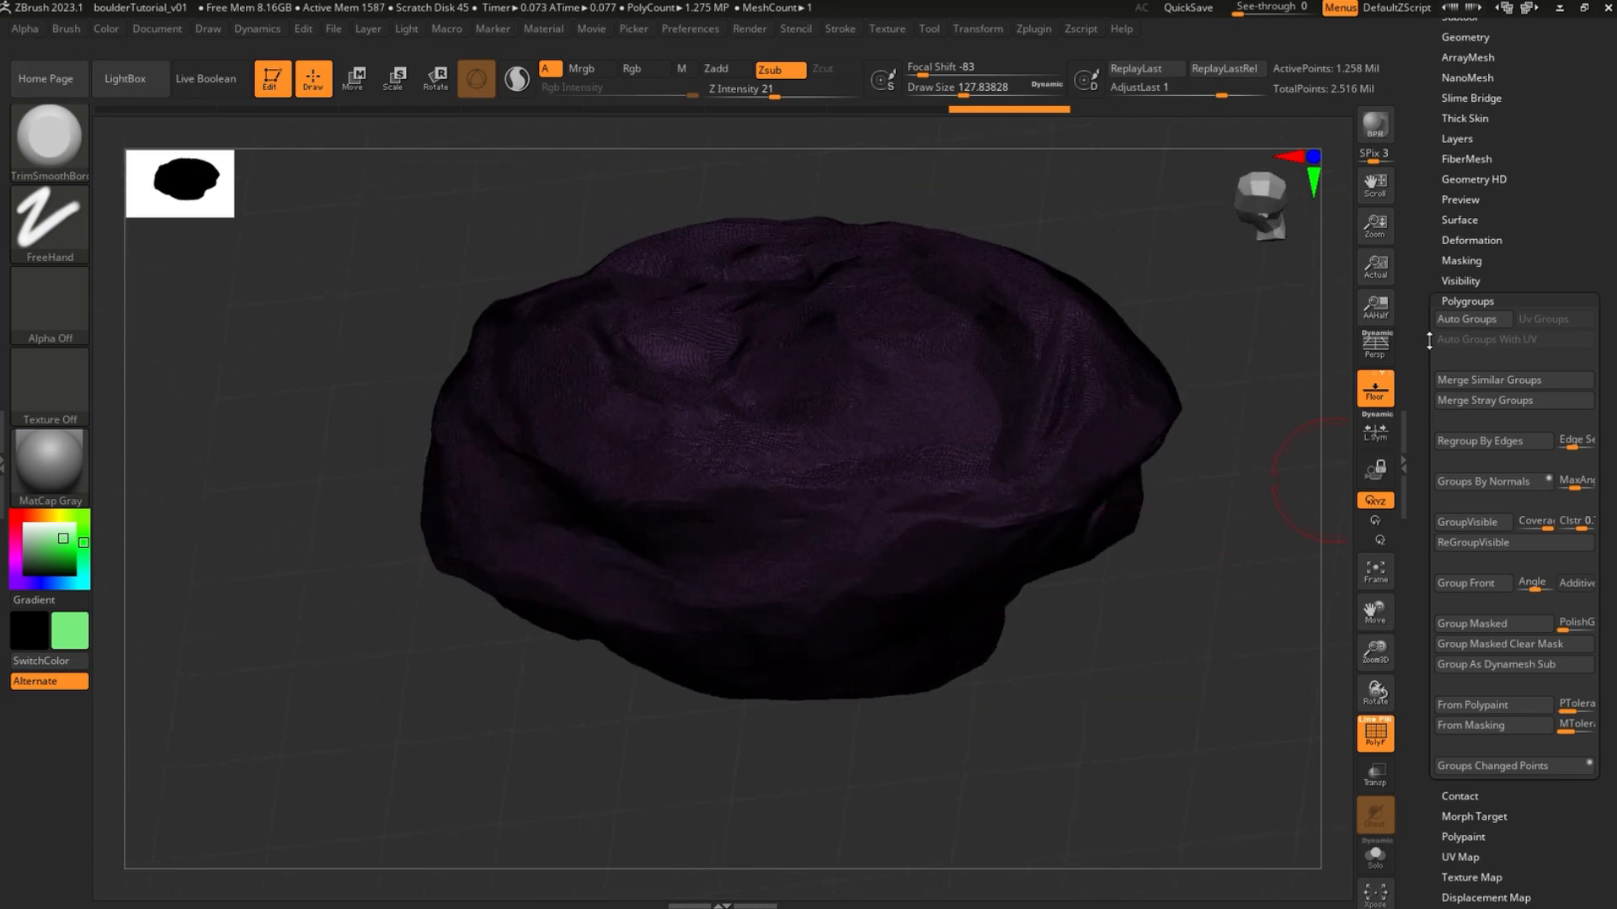
{"action": "scroll", "coordinate": [1412, 515], "scroll_direction": "up", "scroll_amount": 5}
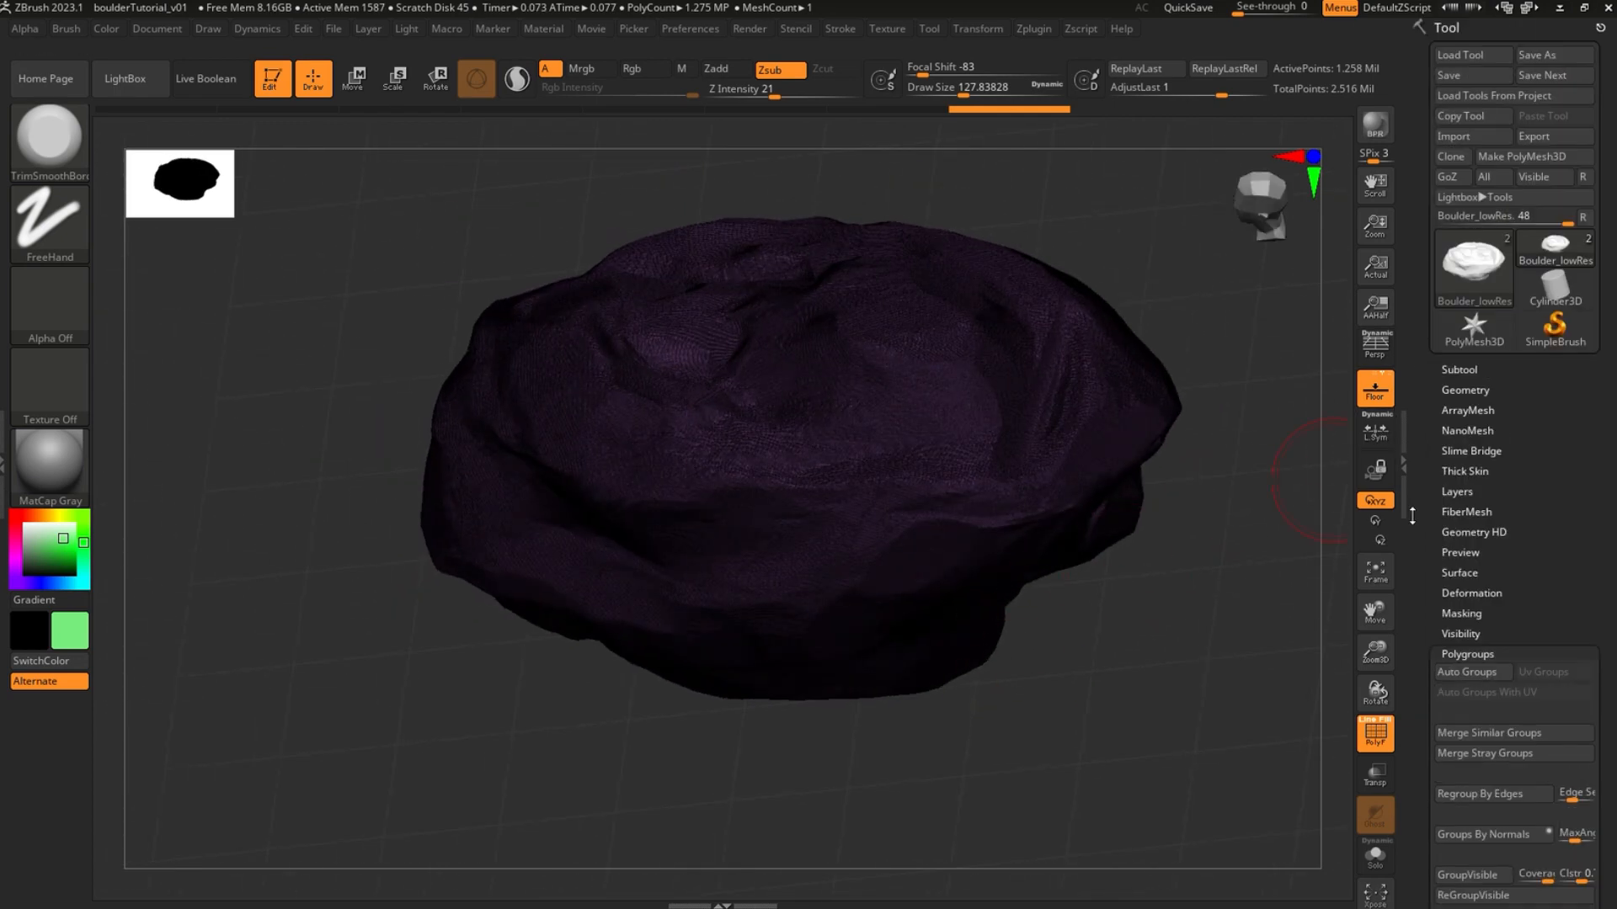
{"action": "left_click", "coordinate": [1476, 396]}
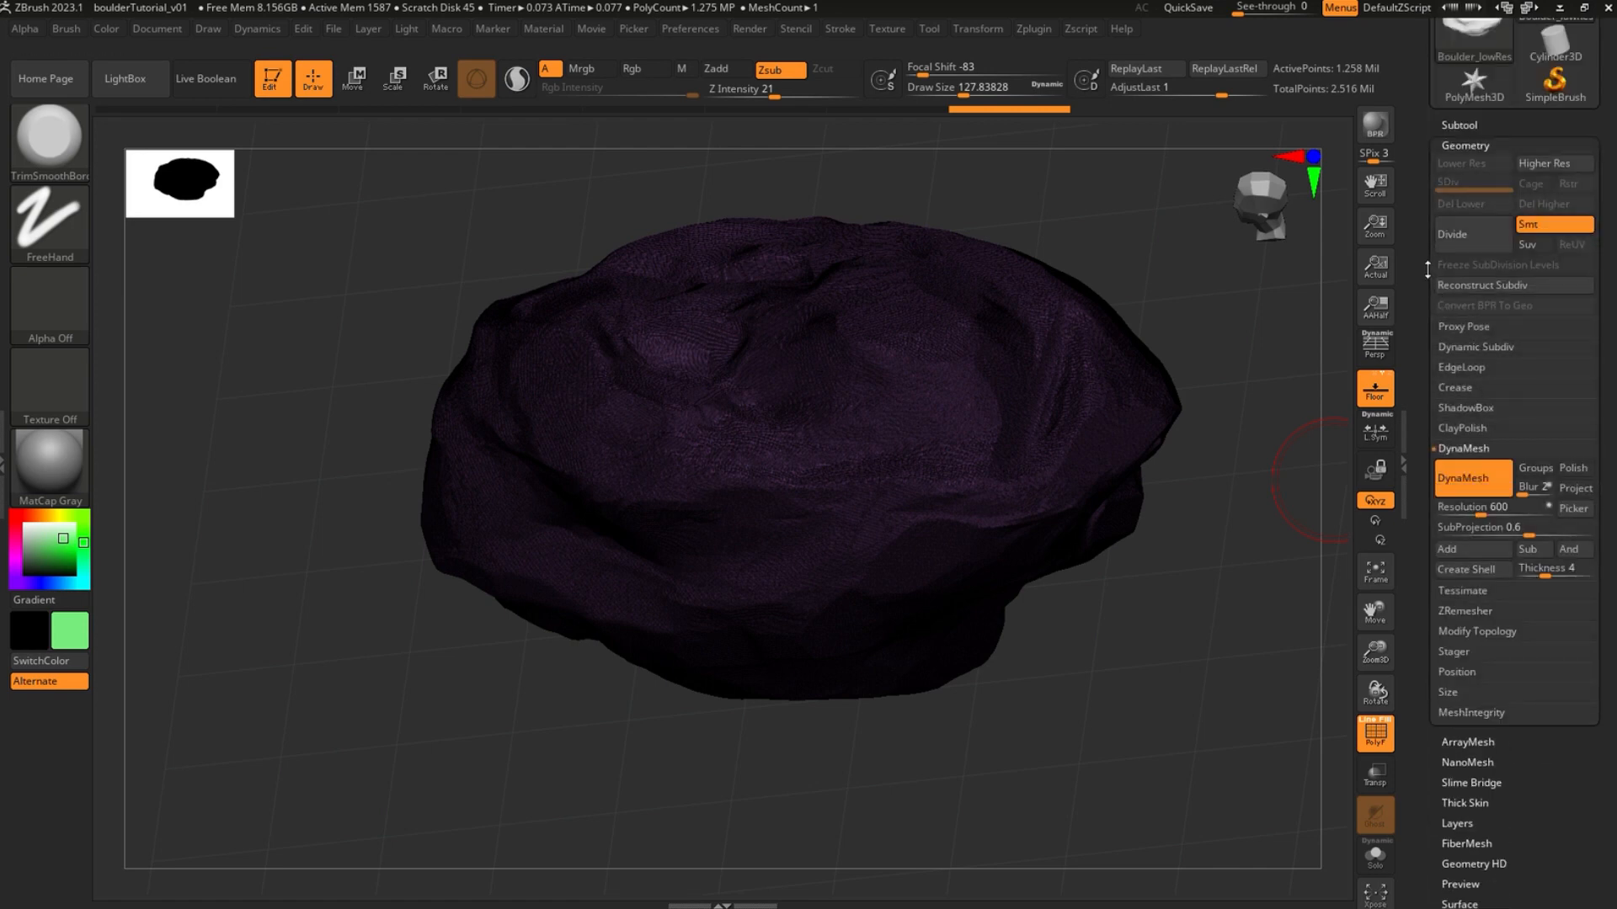
{"action": "left_click_drag", "start_coordinate": [1429, 267], "coordinate": [1432, 451]}
{"action": "left_click", "coordinate": [1463, 317]}
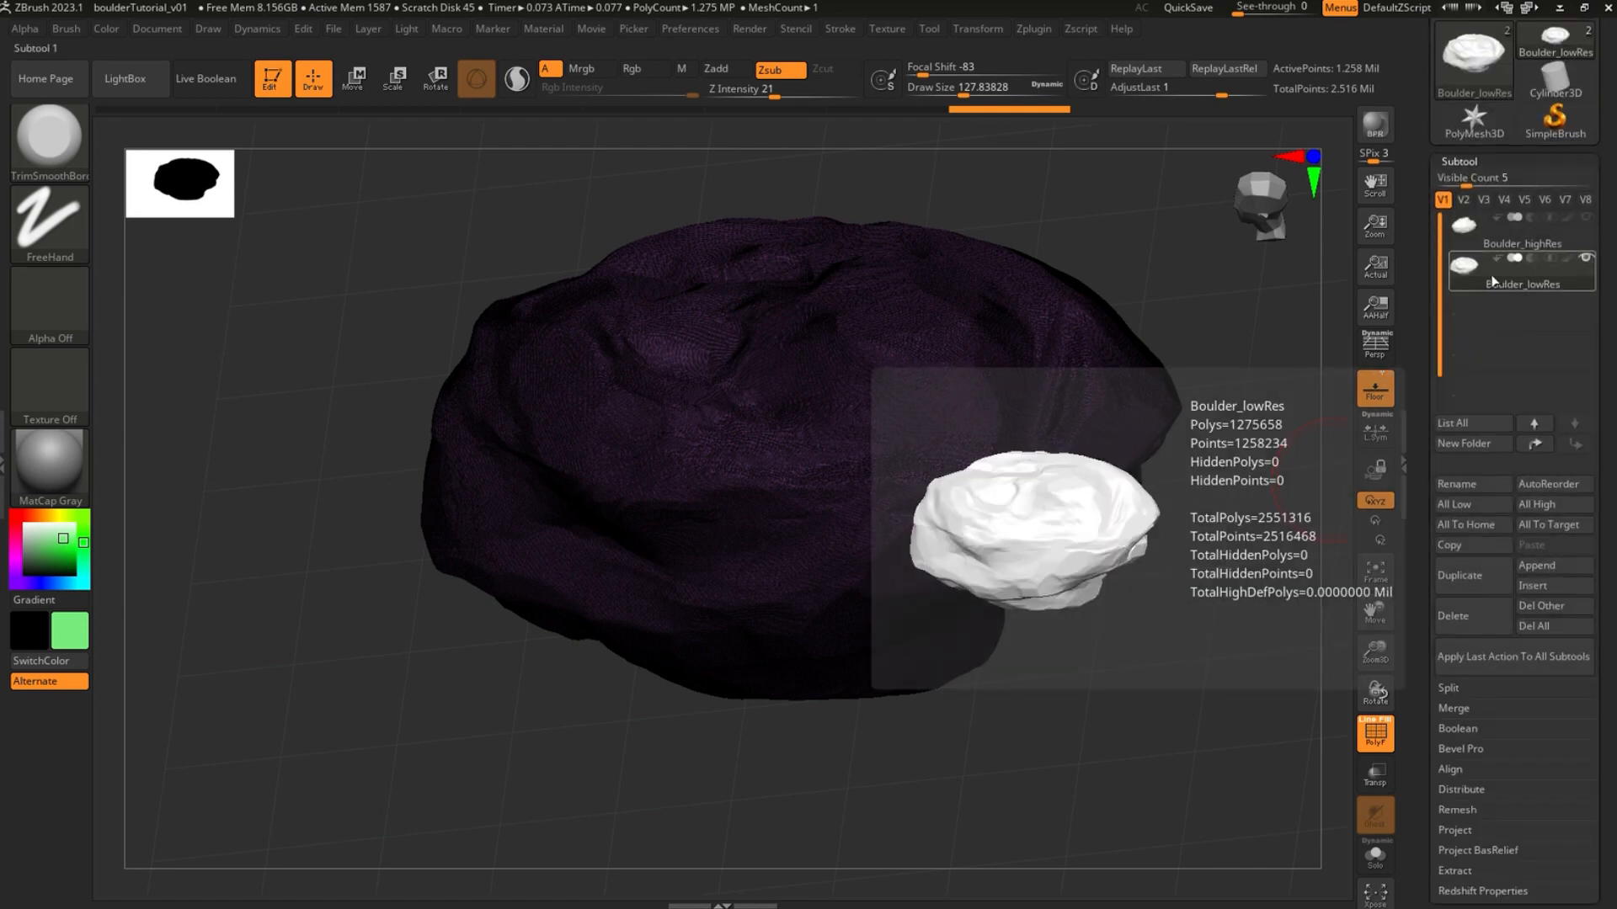
{"action": "left_click_drag", "start_coordinate": [1435, 374], "coordinate": [1429, 555]}
{"action": "left_click", "coordinate": [1458, 452]}
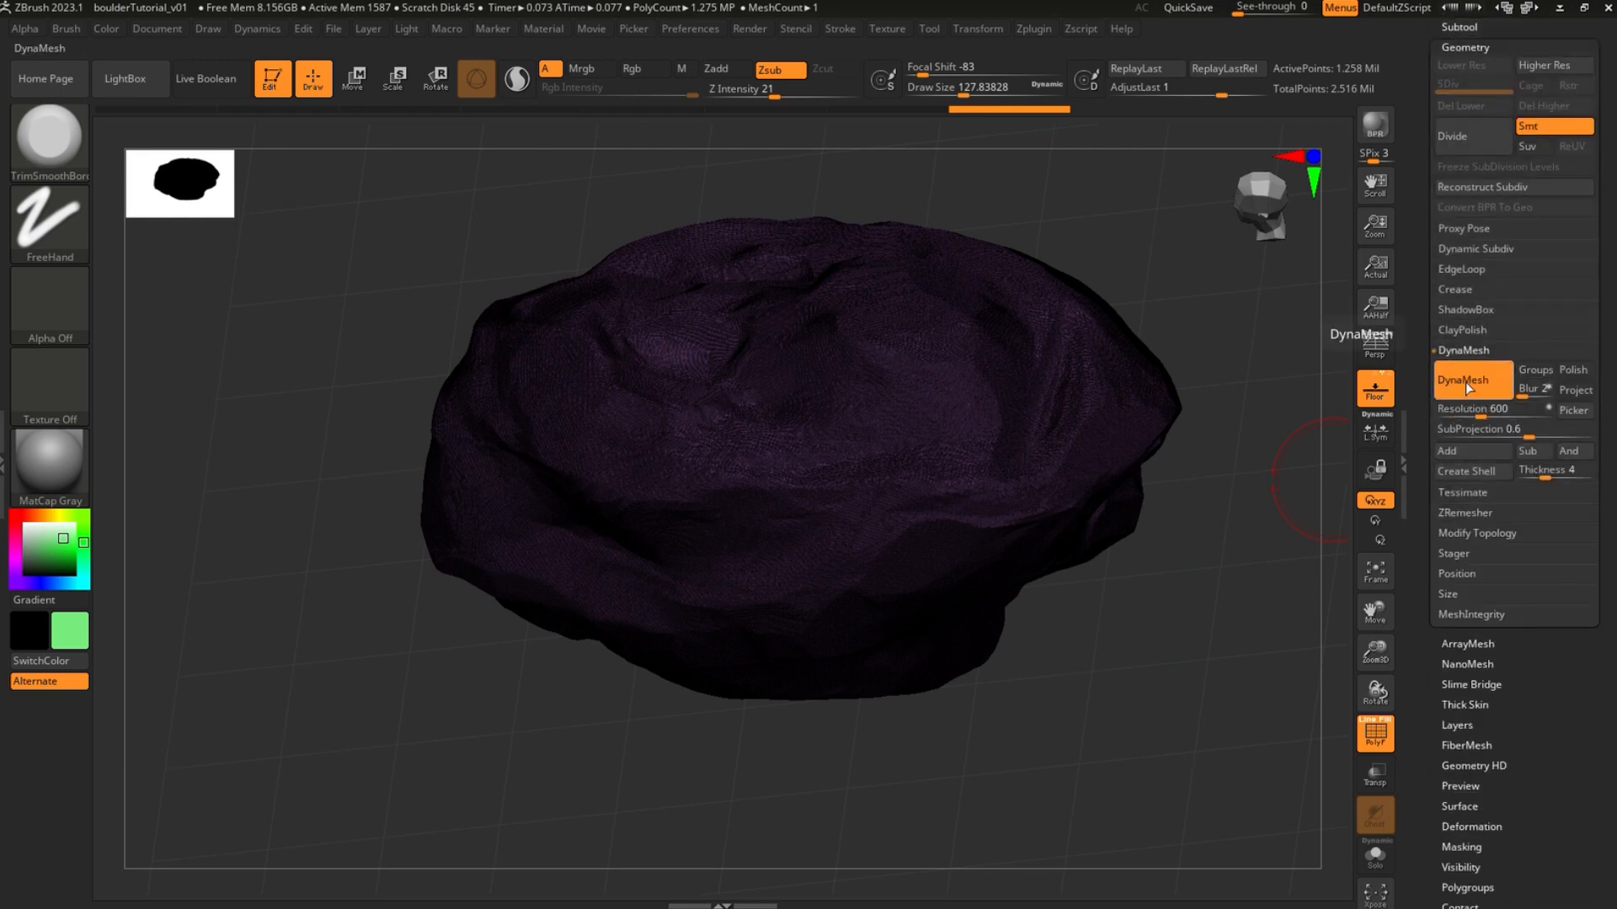
{"action": "left_click", "coordinate": [1473, 384]}
ZRemesh Boulder_lowRes with a Target Polygons Count of 20 and DetectEdges enabled
{"action": "left_click_drag", "start_coordinate": [1417, 368], "coordinate": [1417, 412]}
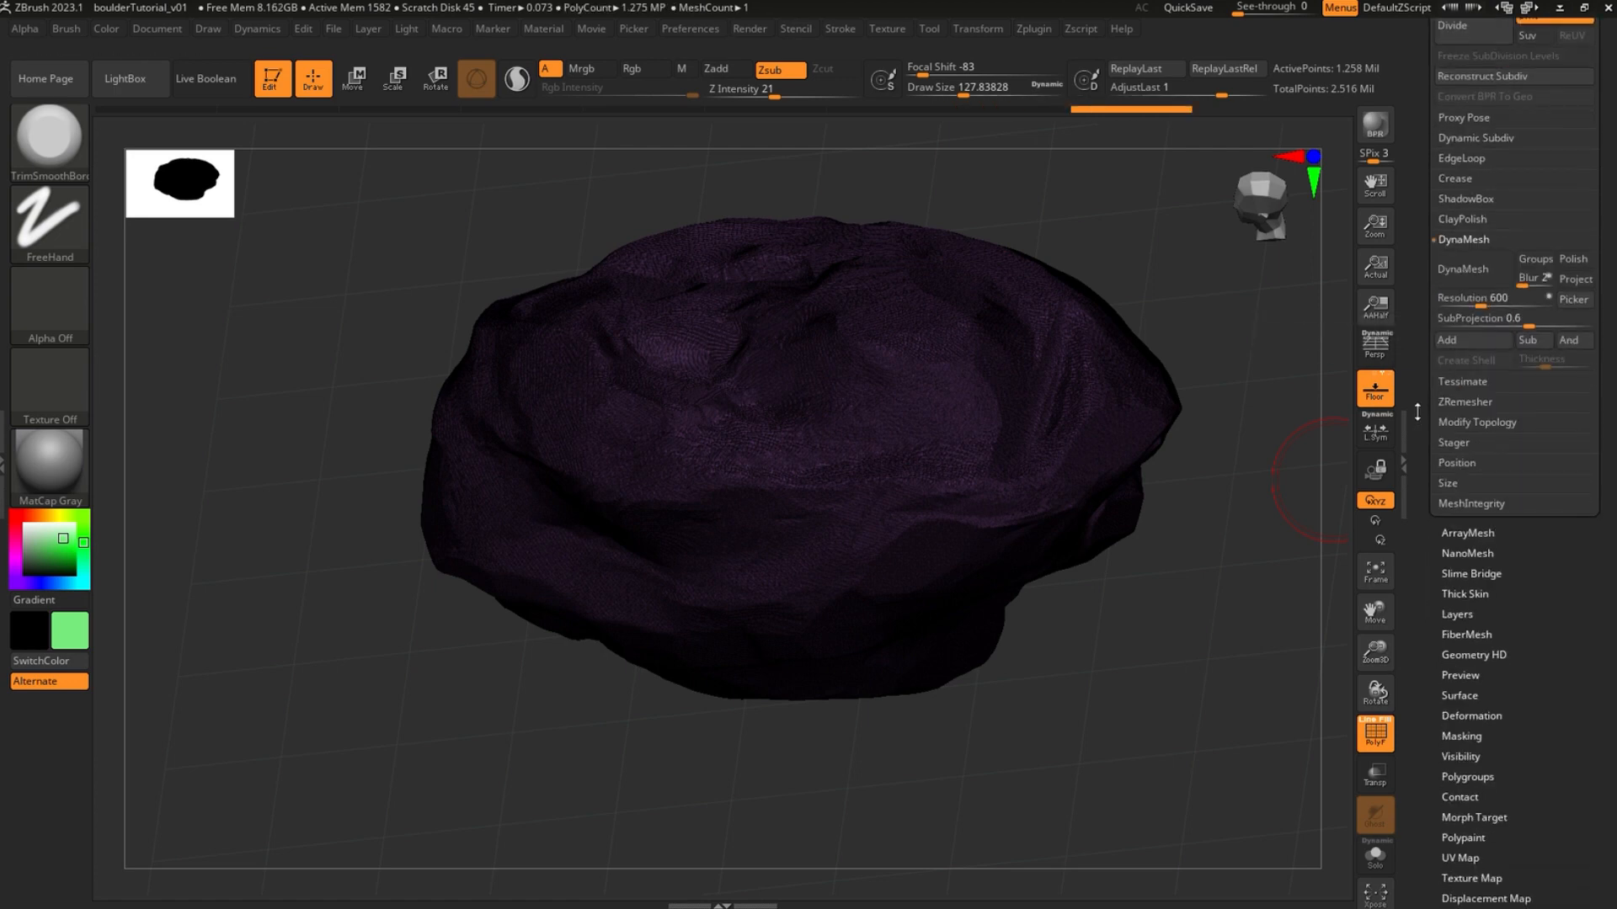
{"action": "left_click", "coordinate": [1471, 403]}
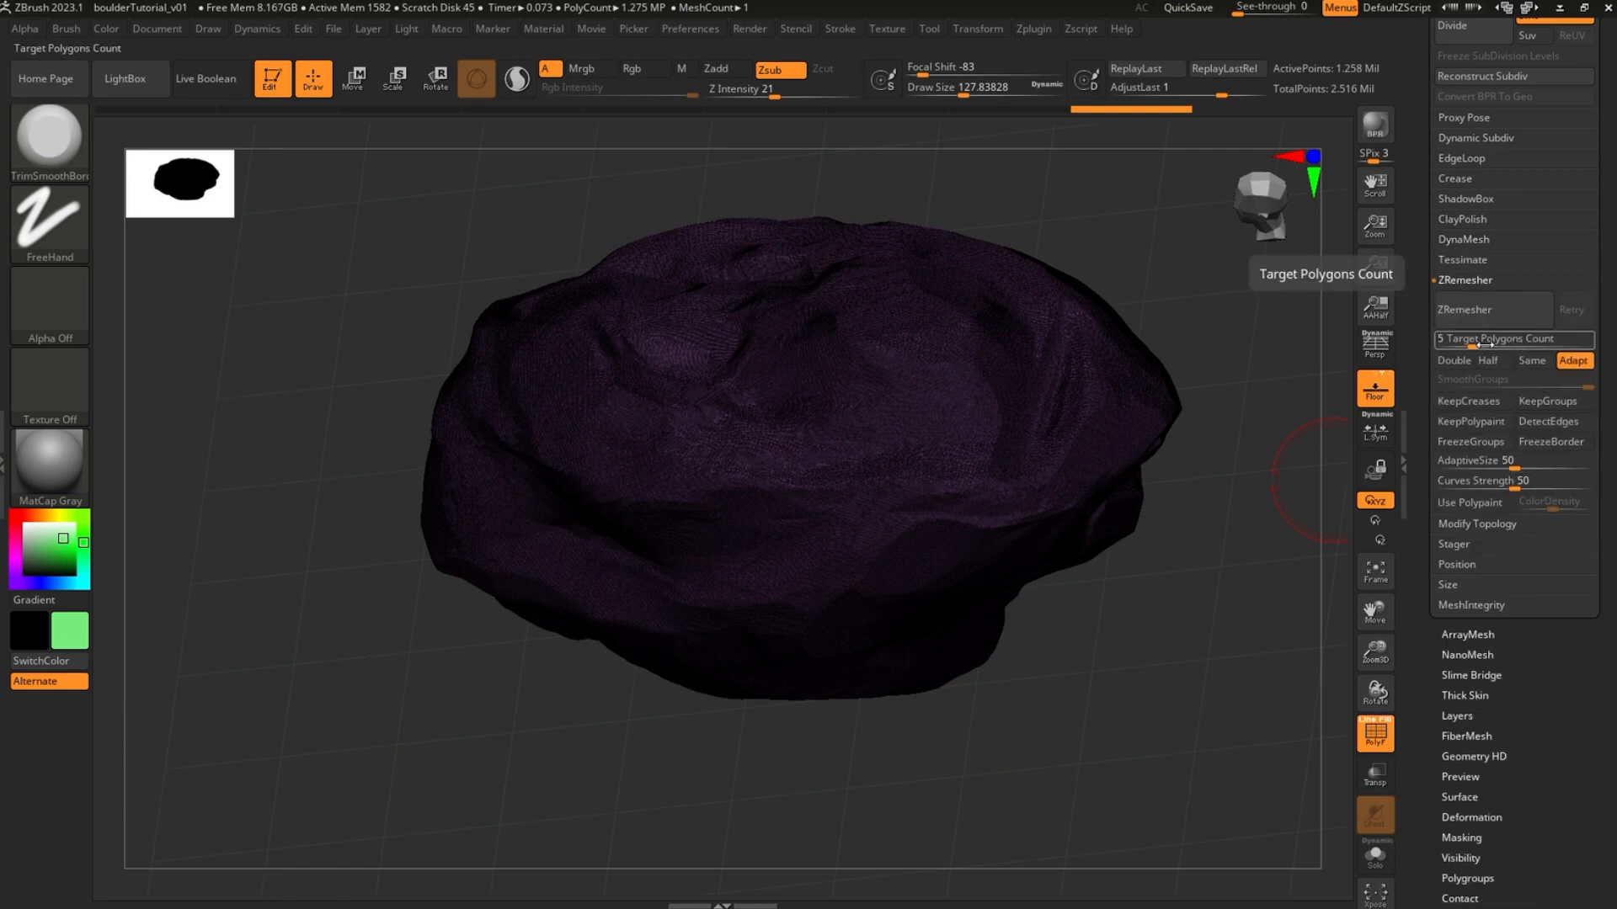
{"action": "left_click_drag", "start_coordinate": [1479, 345], "coordinate": [1495, 345]}
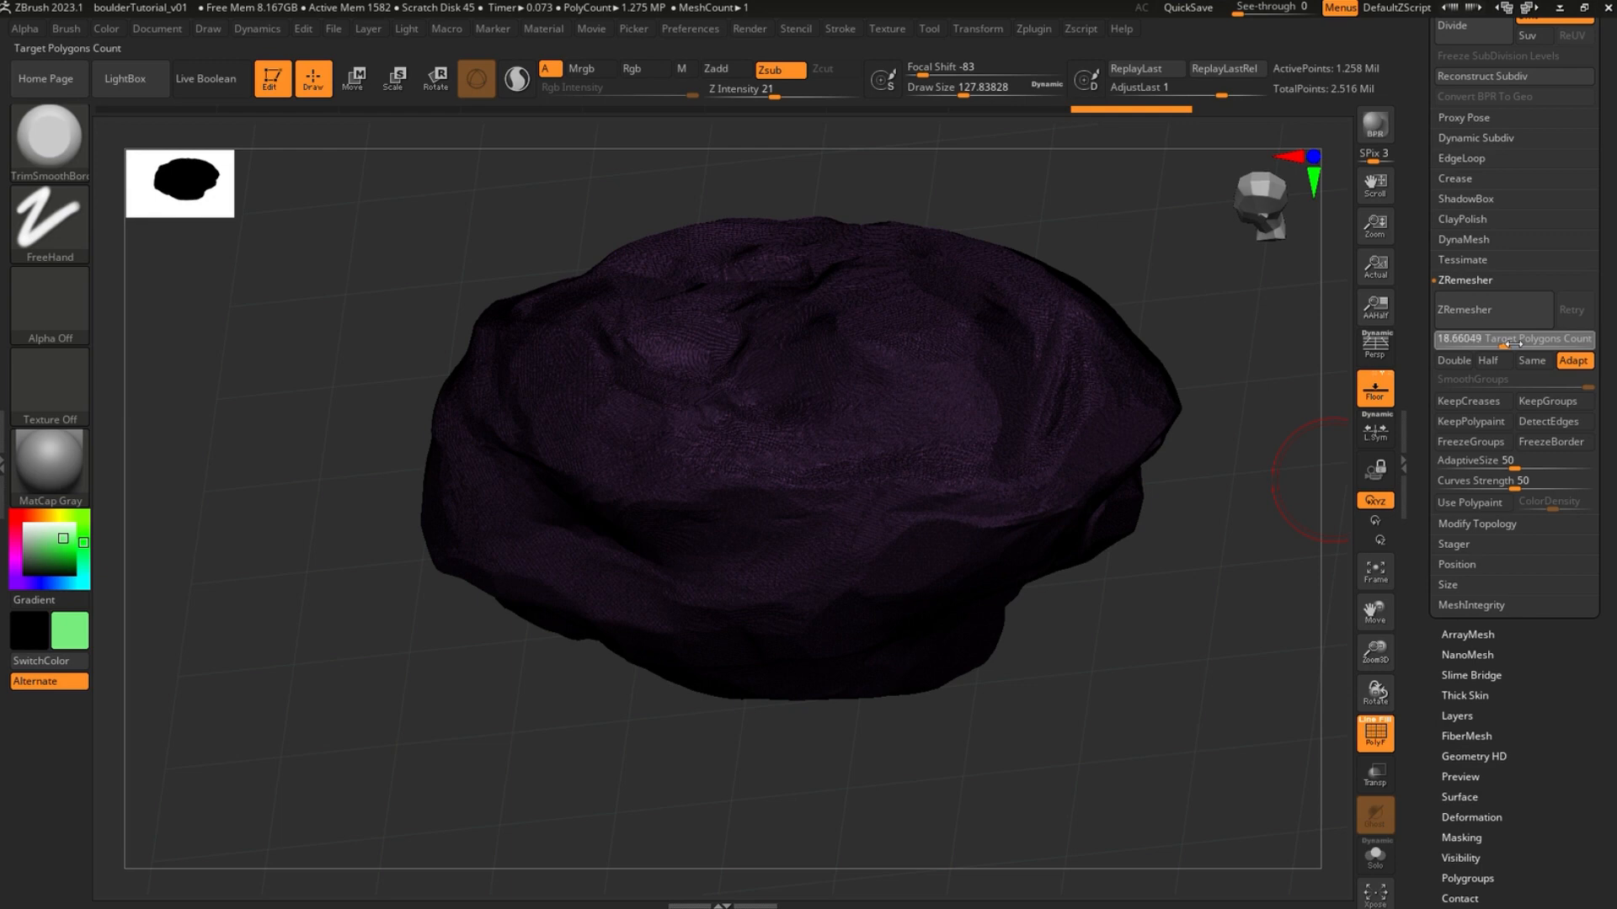
{"action": "left_click", "coordinate": [1516, 344]}
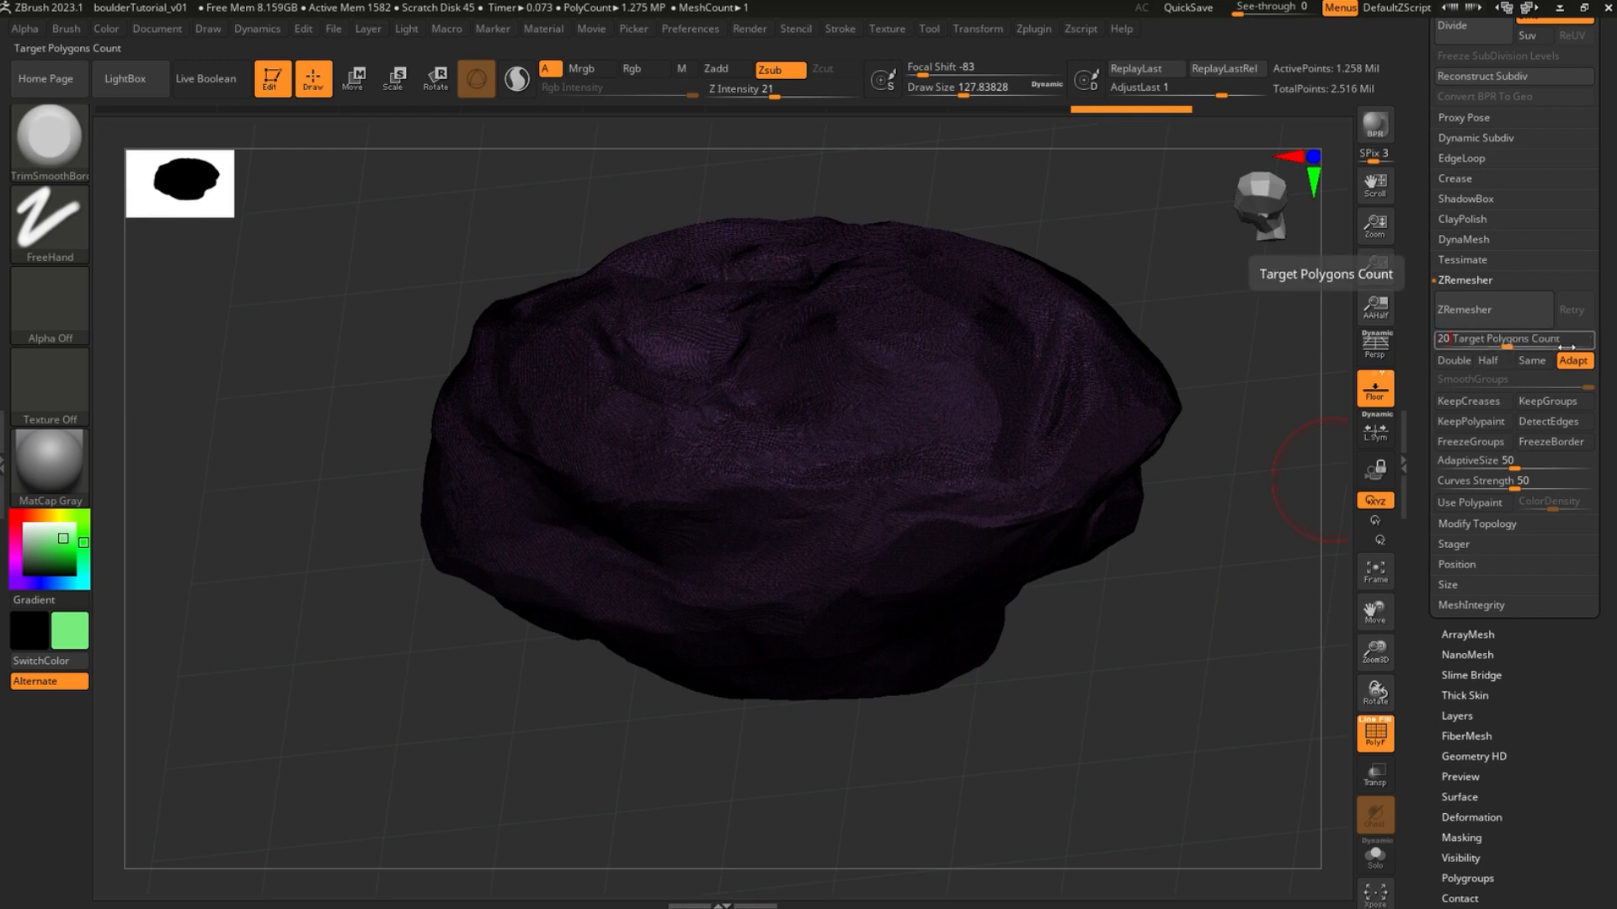
{"action": "type", "text": "20"}
{"action": "key", "text": "Return"}
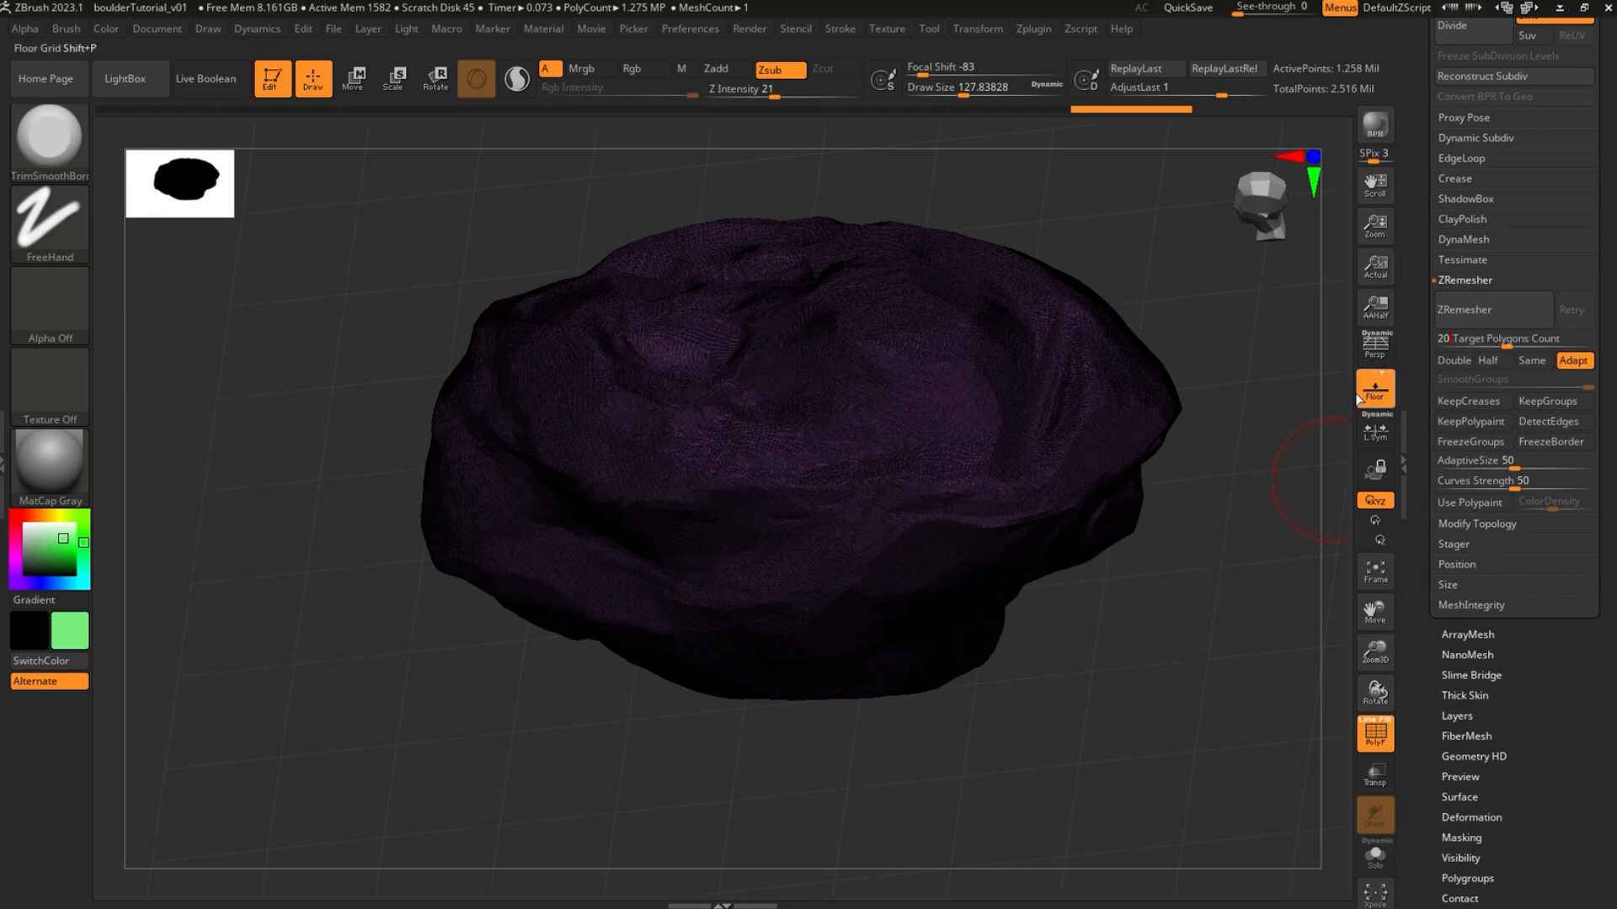
{"action": "left_click", "coordinate": [1540, 431]}
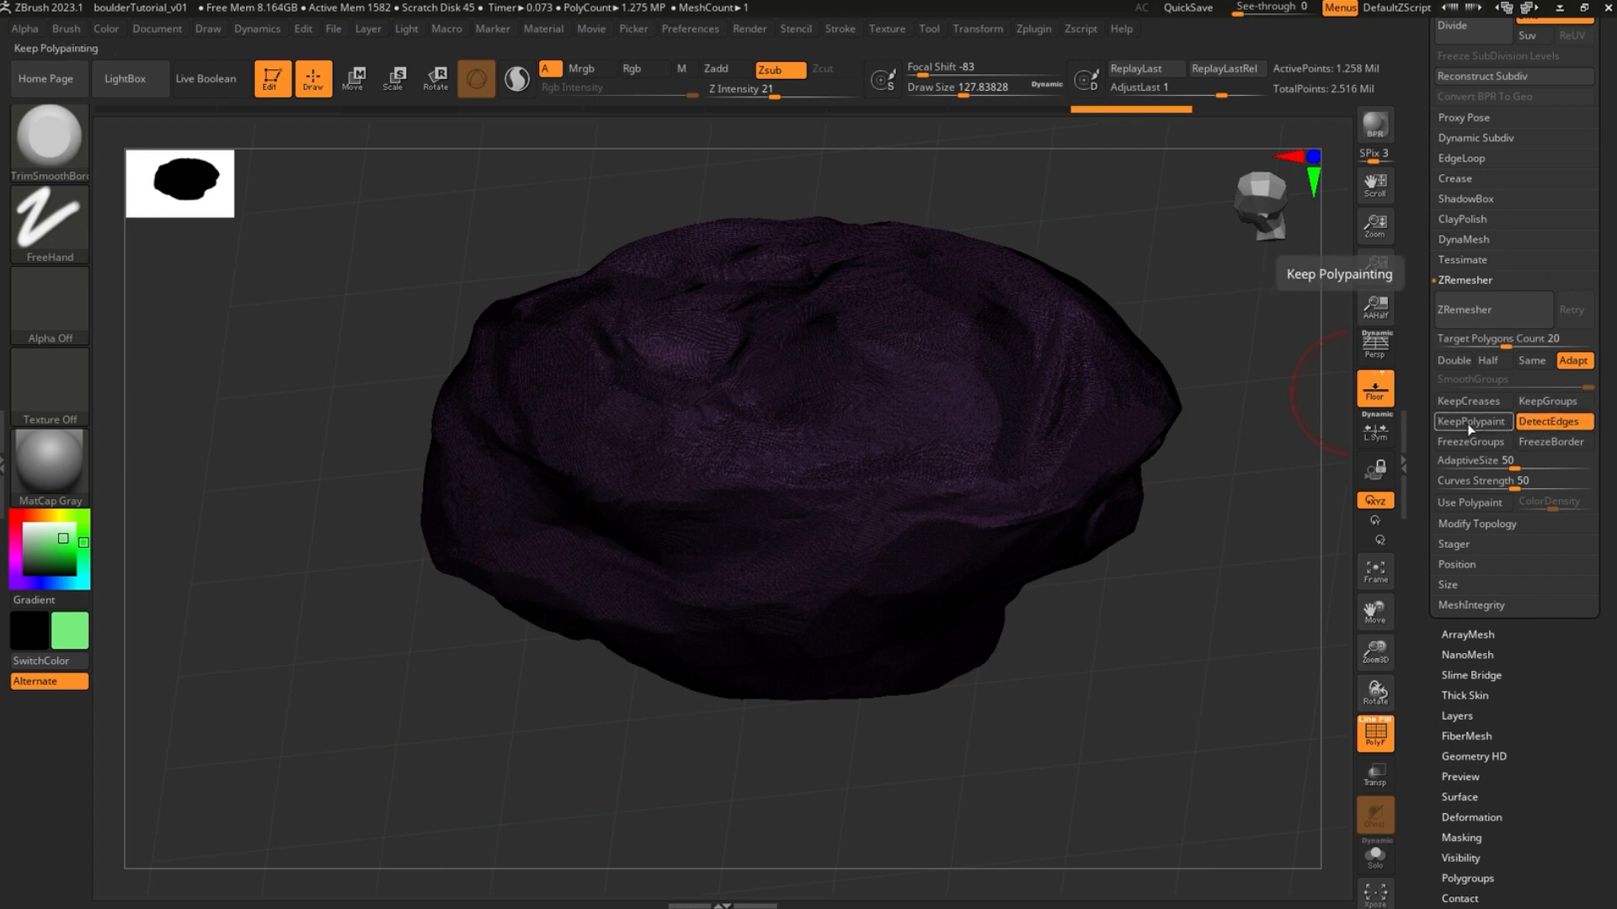
{"action": "left_click", "coordinate": [1498, 314]}
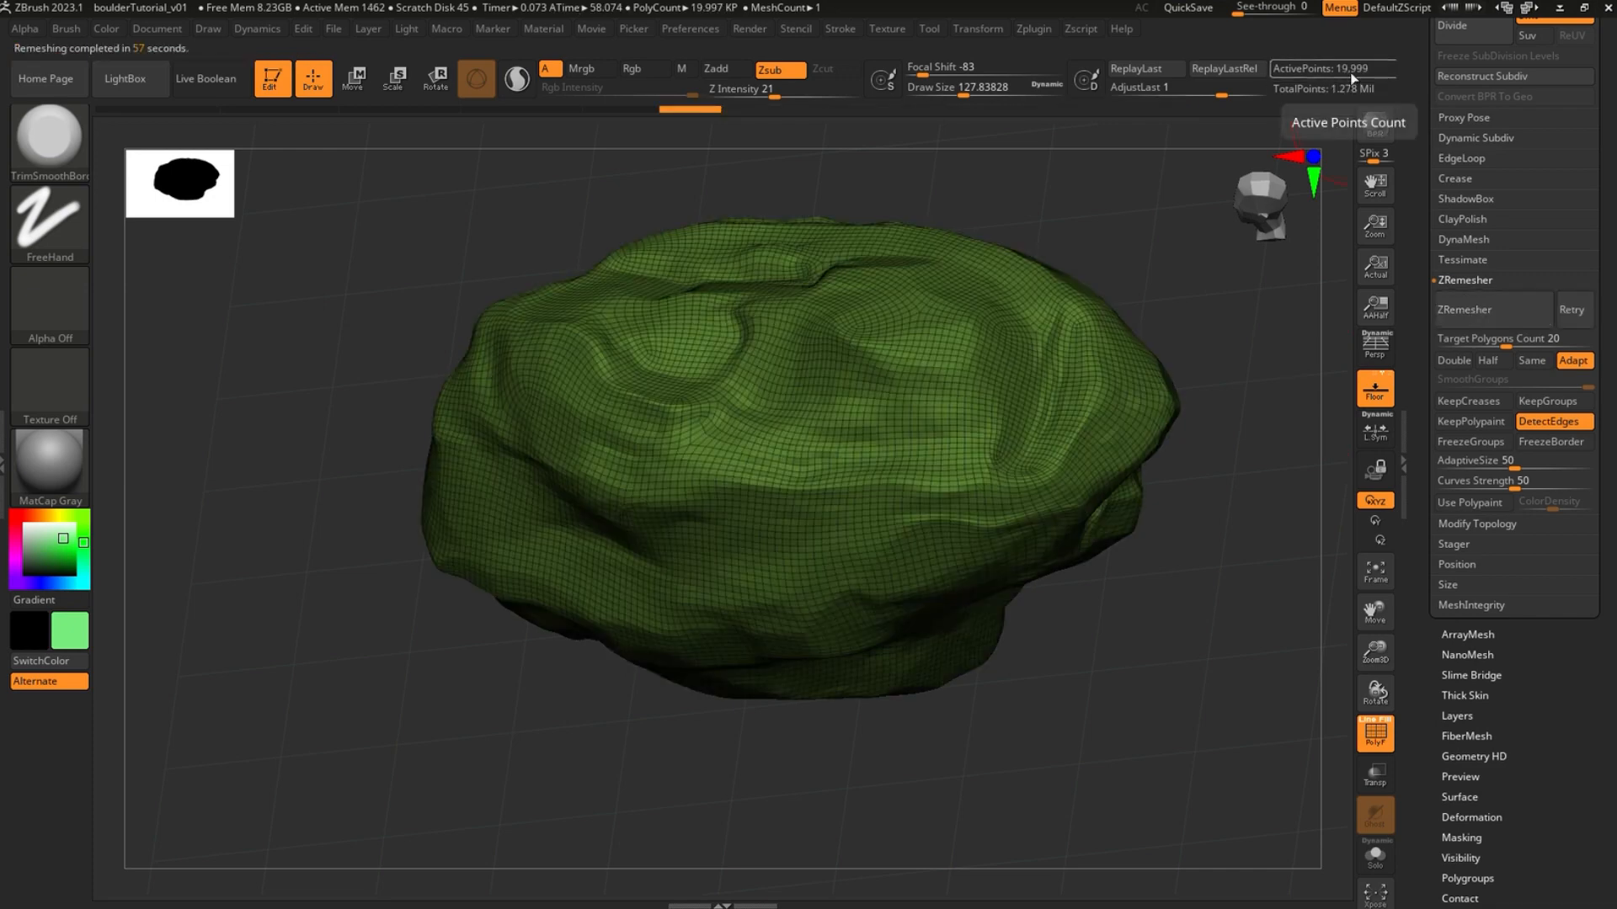
Compare the remeshed Boulder_lowRes with Boulder_highRes by switching between the subtools and showing both meshes together
{"action": "scroll", "coordinate": [1429, 217], "scroll_direction": "up", "scroll_amount": 5}
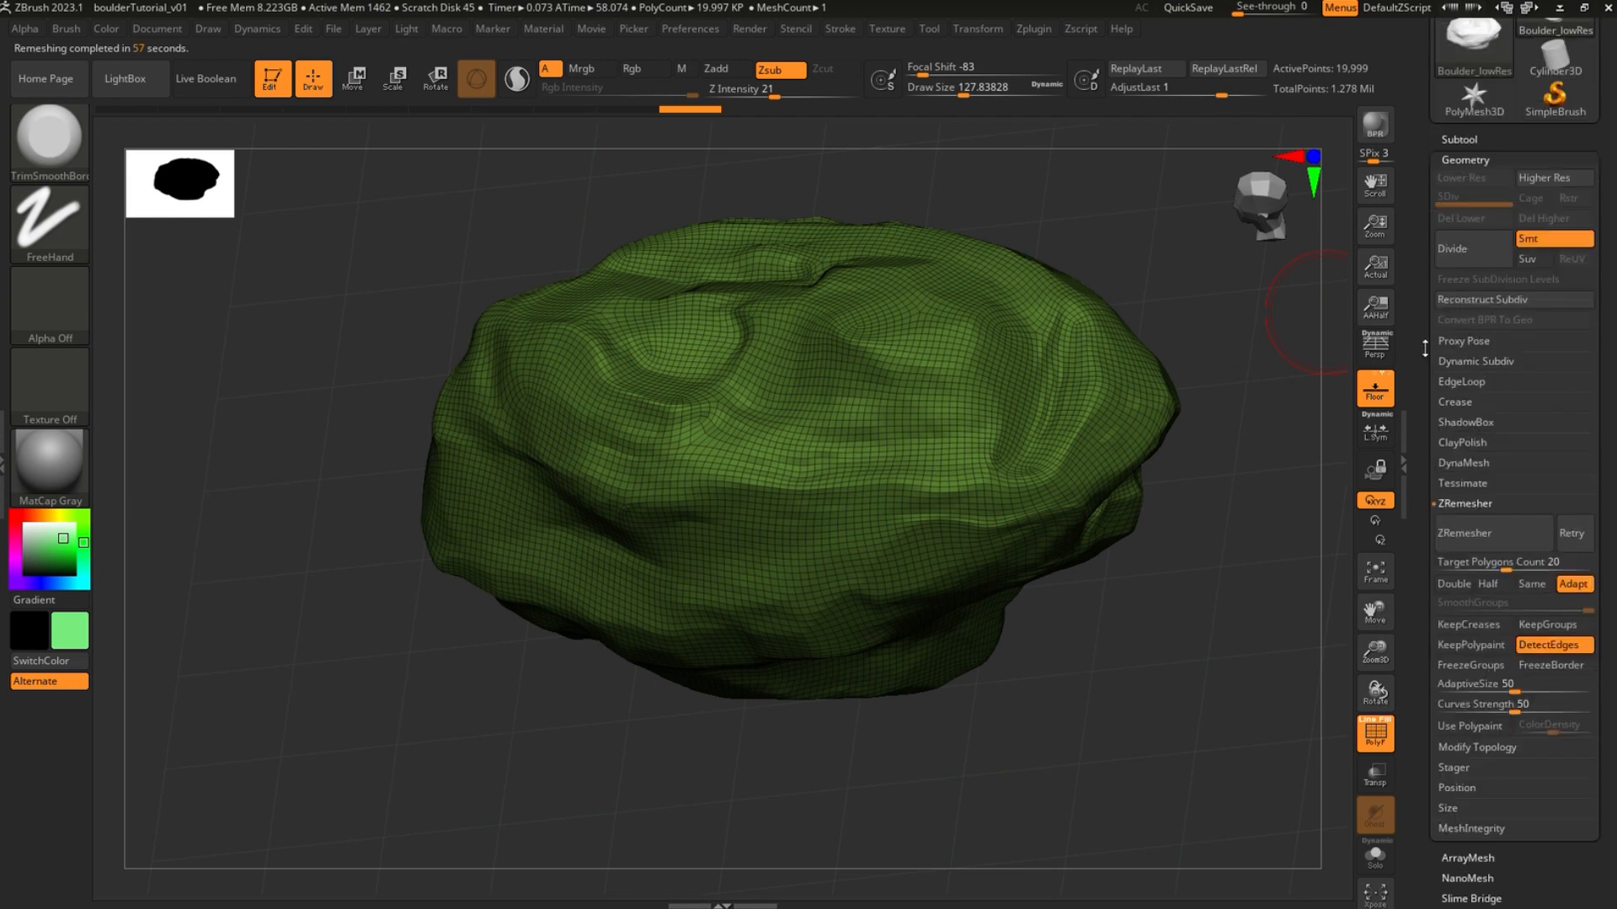
{"action": "left_click", "coordinate": [1461, 370]}
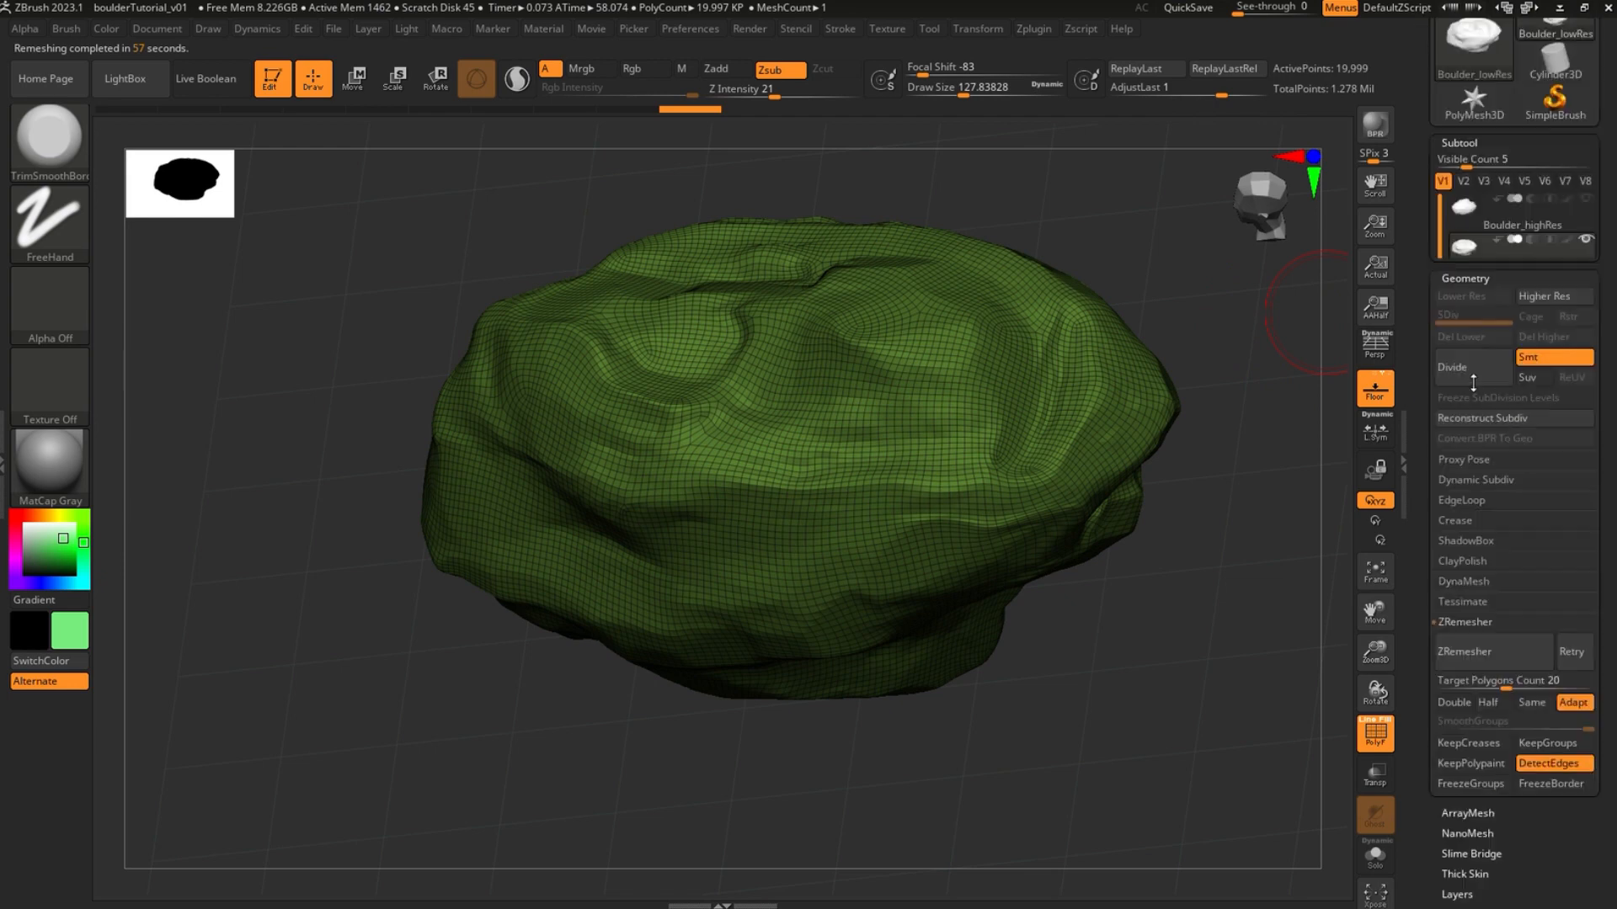
{"action": "left_click", "coordinate": [1587, 200]}
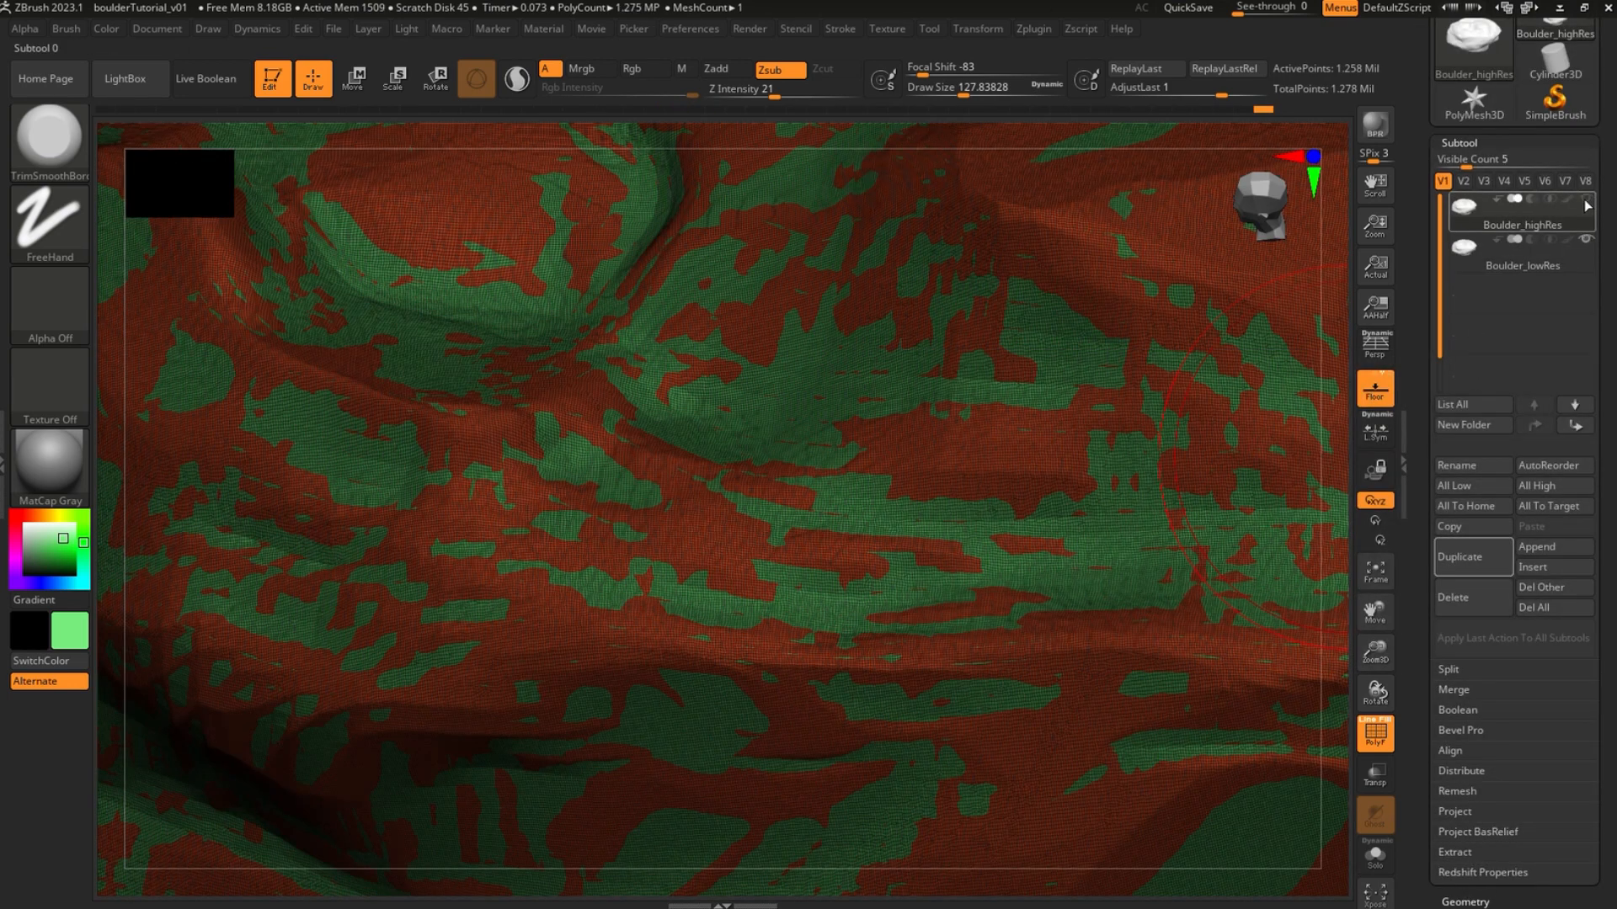
{"action": "left_click", "coordinate": [1551, 253]}
{"action": "left_click", "coordinate": [1557, 268]}
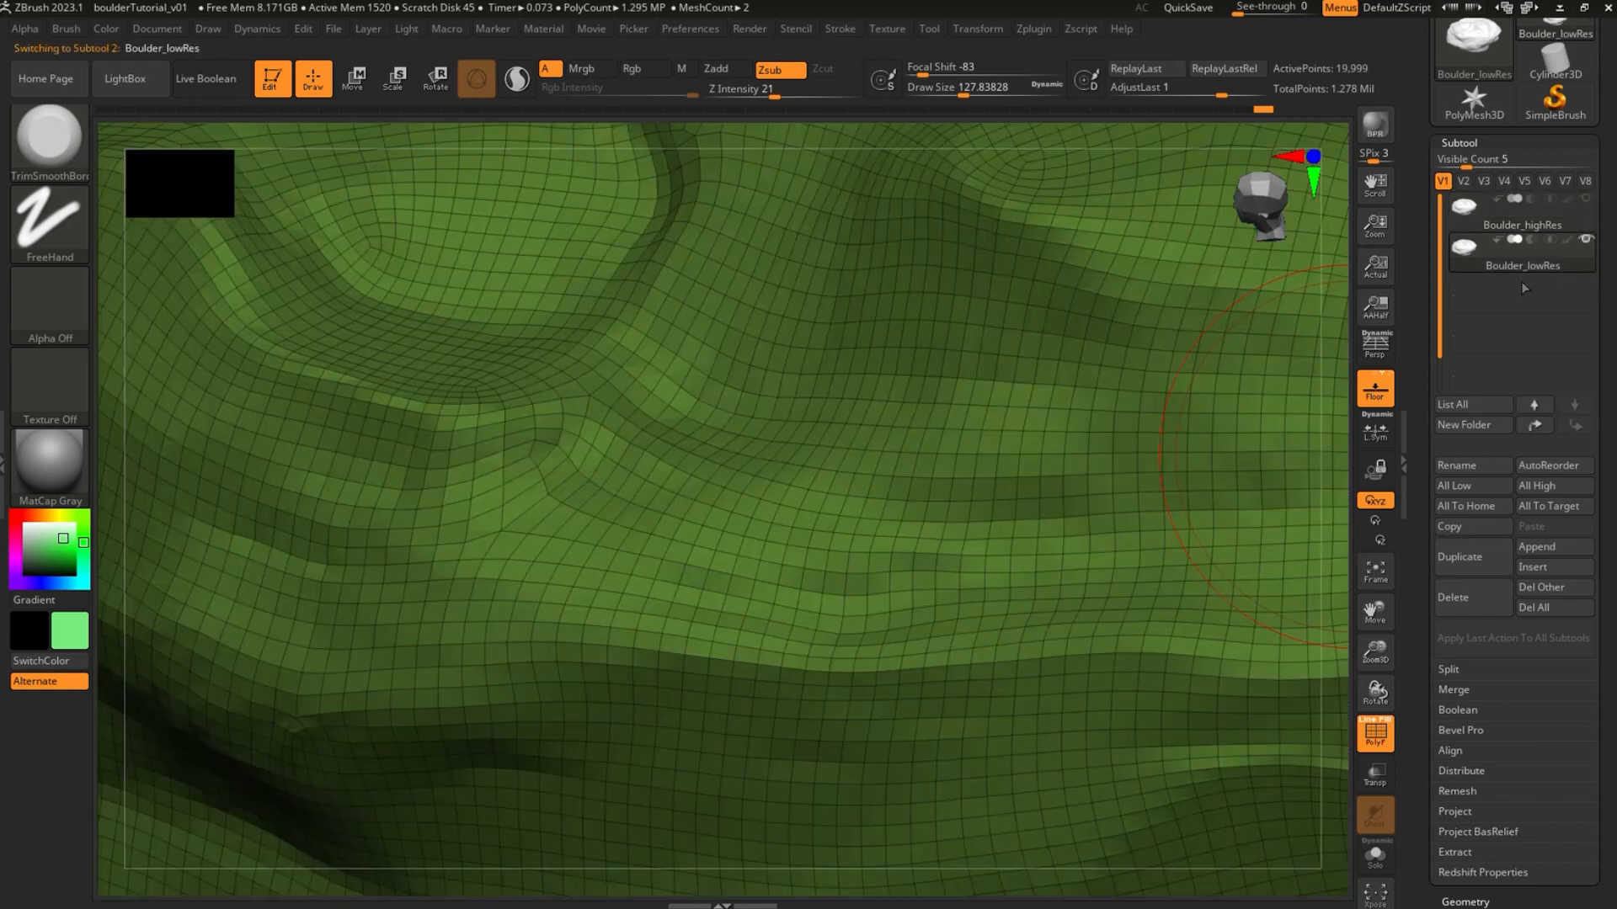
{"action": "mouse_move", "coordinate": [1011, 317]}
{"action": "right_mouse_down", "text": "alt"}
{"action": "mouse_move", "coordinate": [935, 378]}
{"action": "mouse_move", "coordinate": [1071, 399]}
{"action": "mouse_move", "coordinate": [895, 437]}
{"action": "right_mouse_up", "text": "alt"}
{"action": "right_click", "coordinate": [854, 488]}
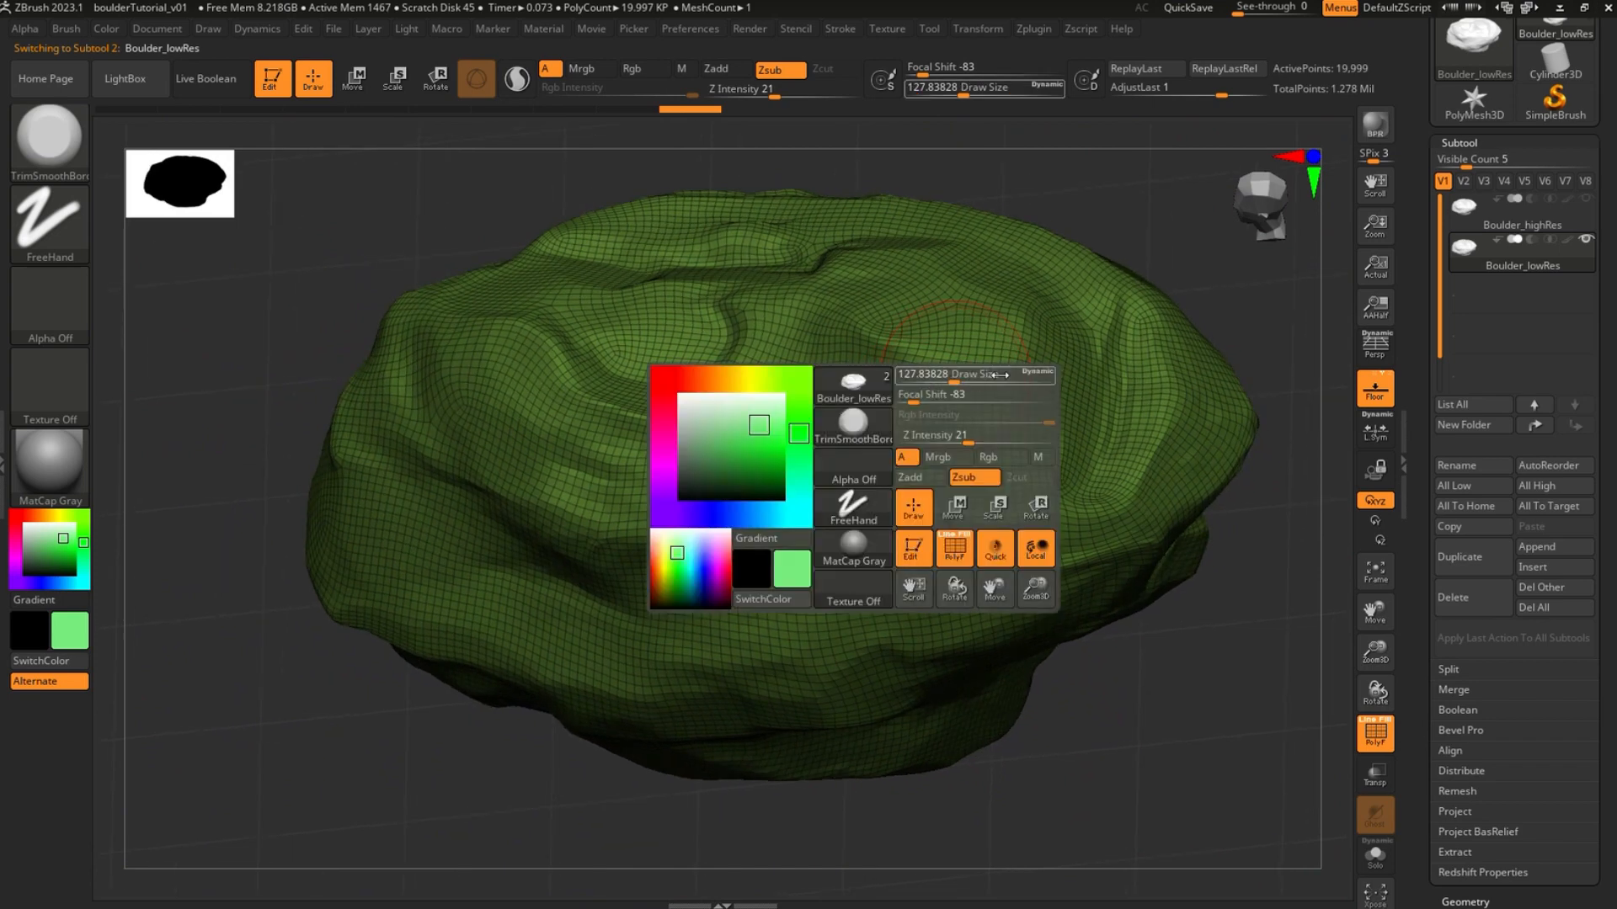
{"action": "left_click", "coordinate": [1582, 200]}
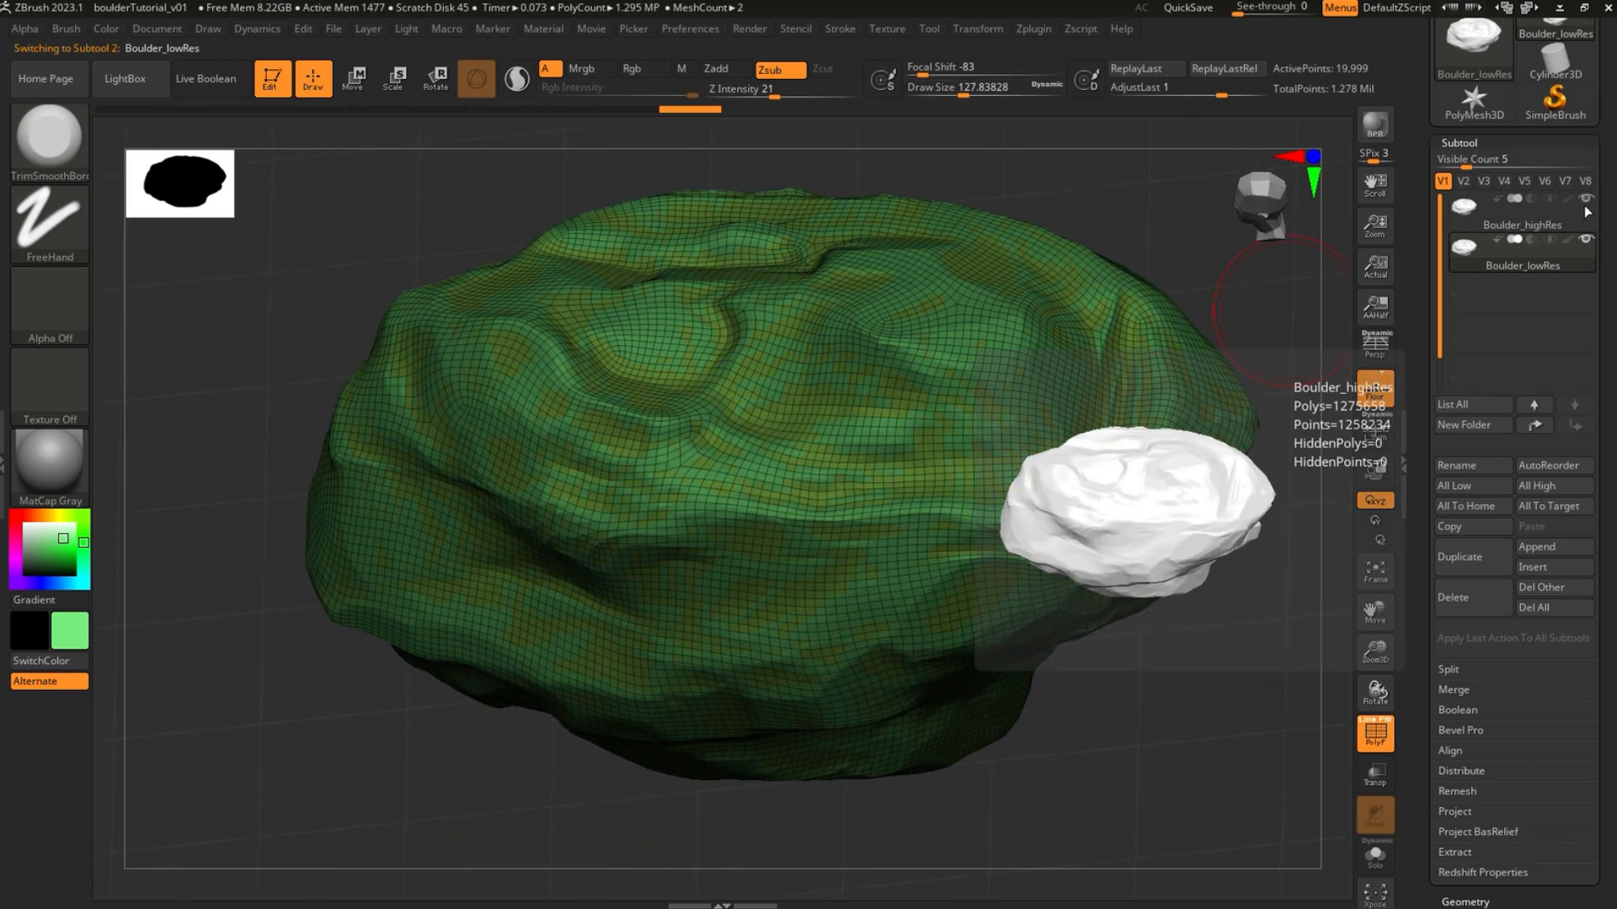
{"action": "left_click", "coordinate": [1572, 215]}
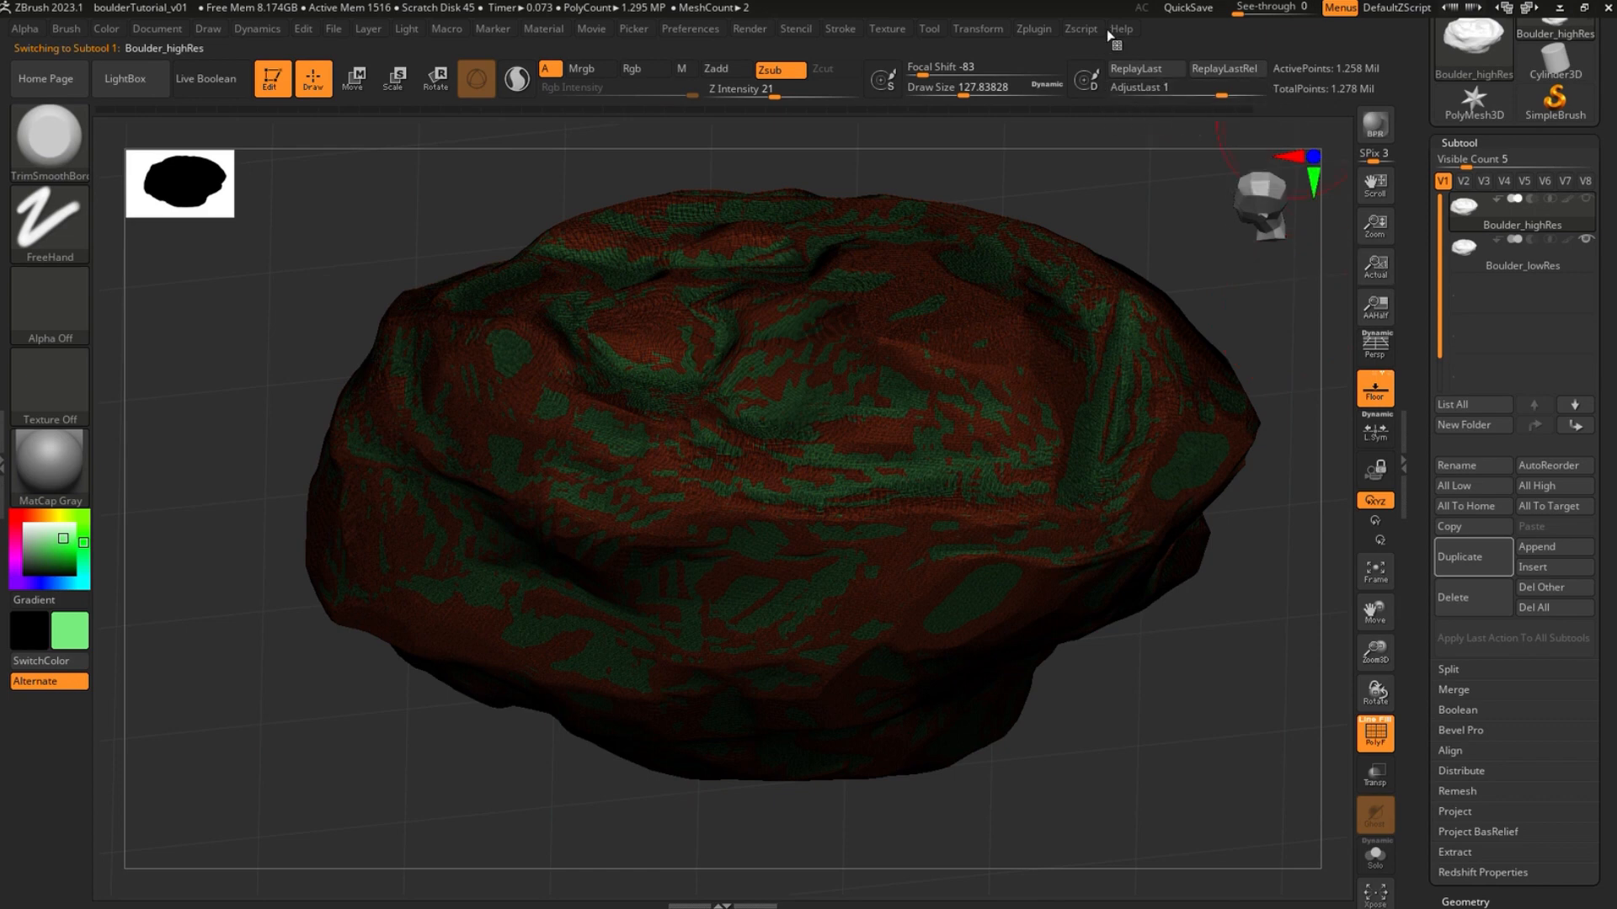
Look up the FBX ExportImport plugin and make Boulder_lowRes the active subtool
{"action": "left_click", "coordinate": [1032, 34]}
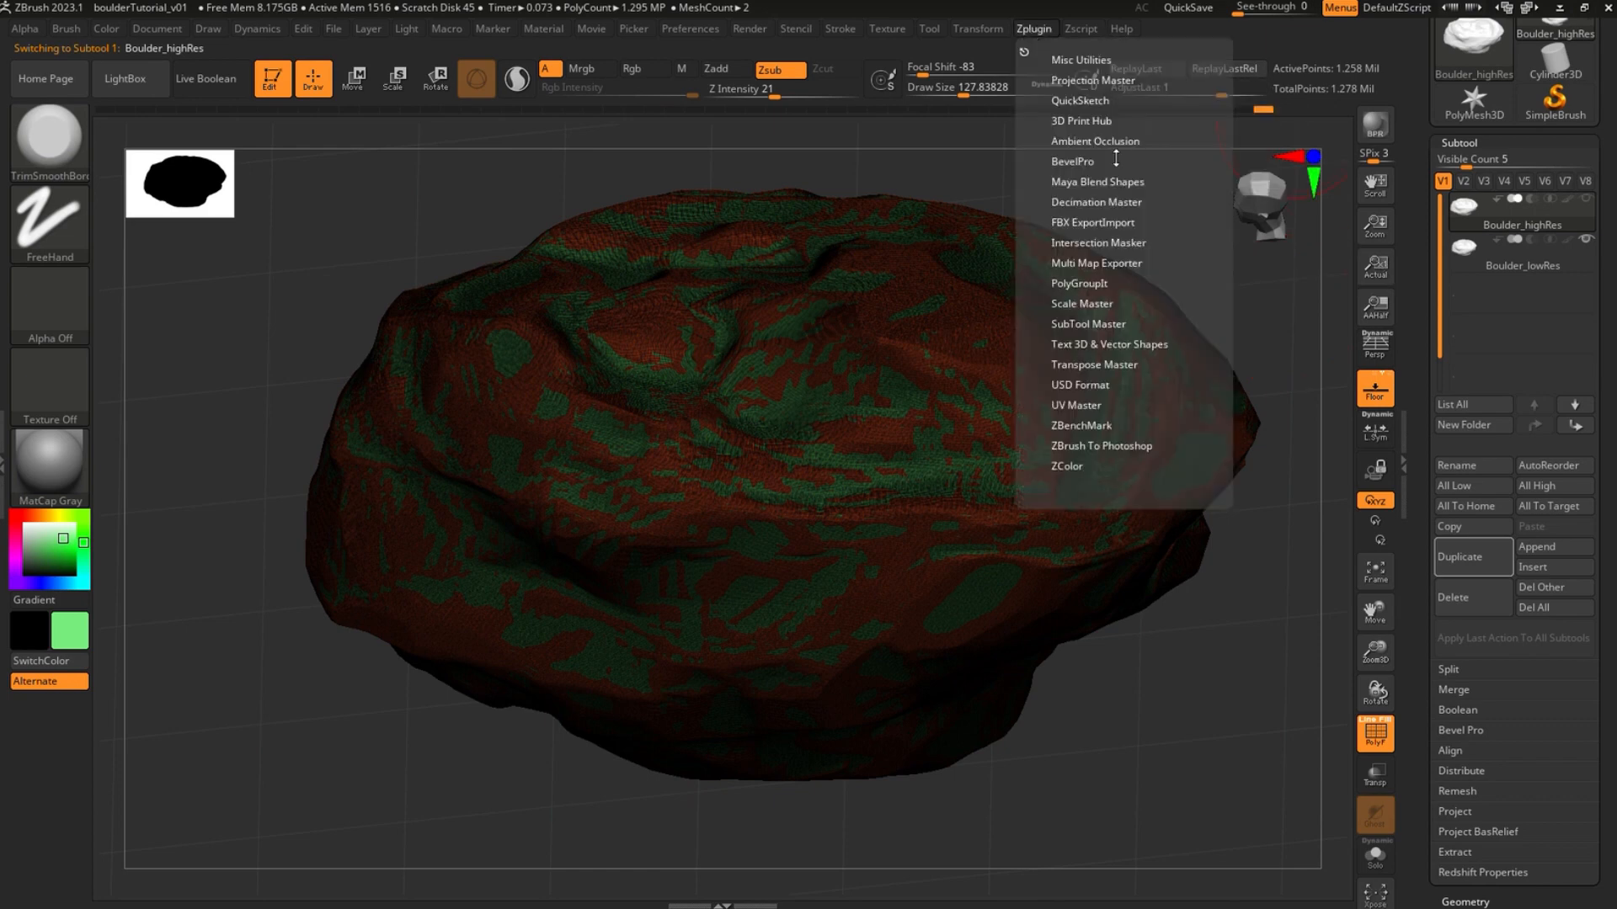
{"action": "left_click", "coordinate": [1096, 224]}
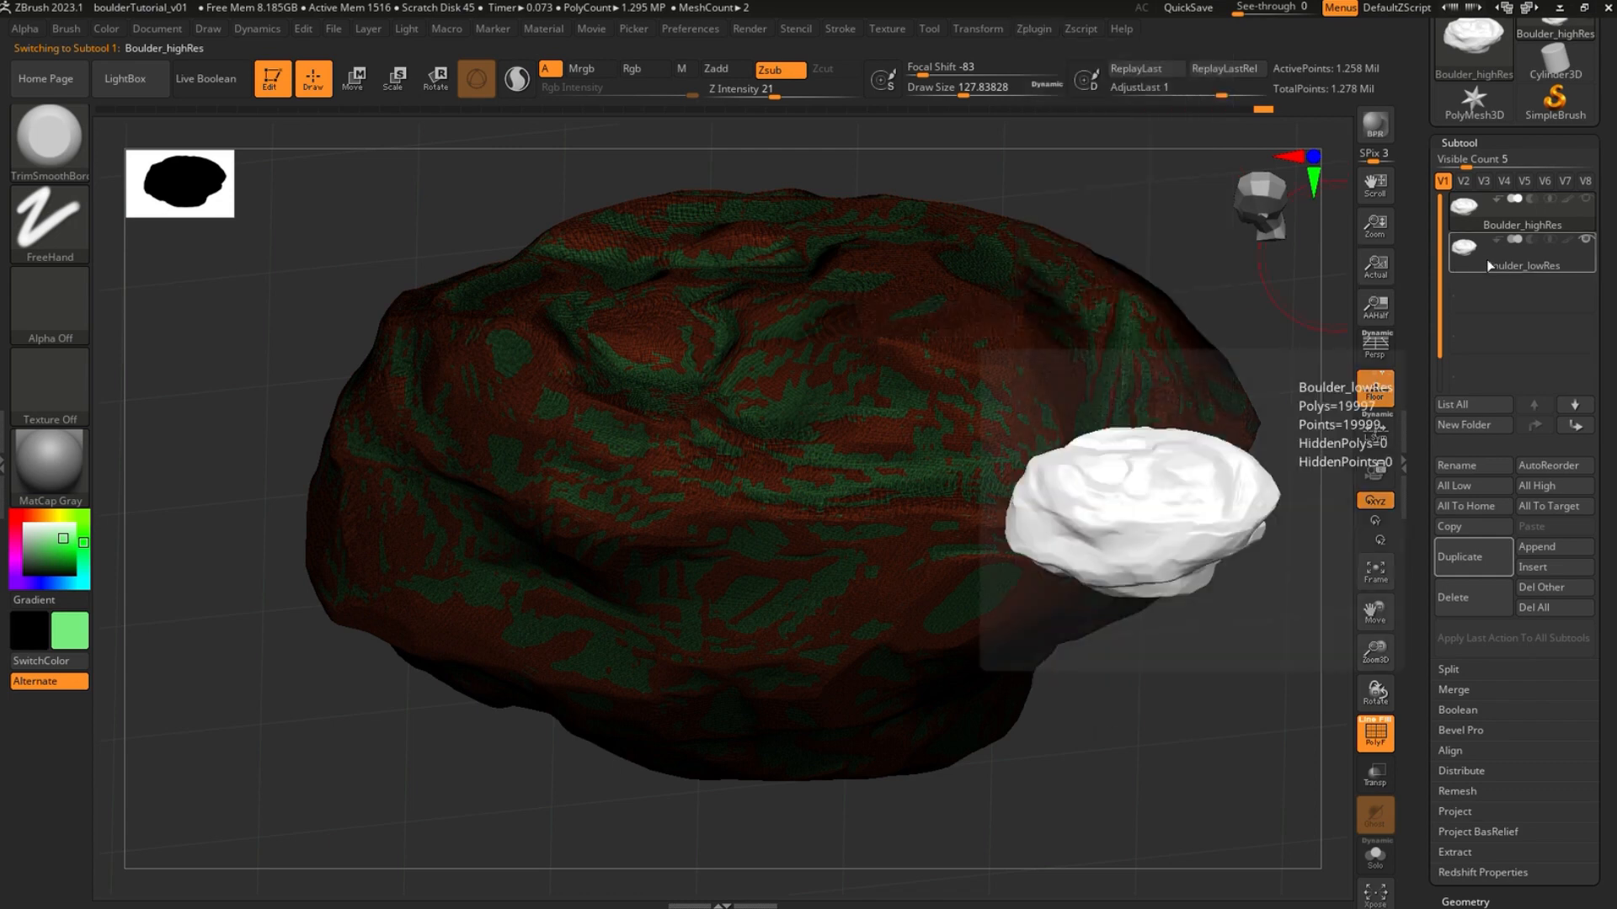
{"action": "left_click", "coordinate": [1488, 259]}
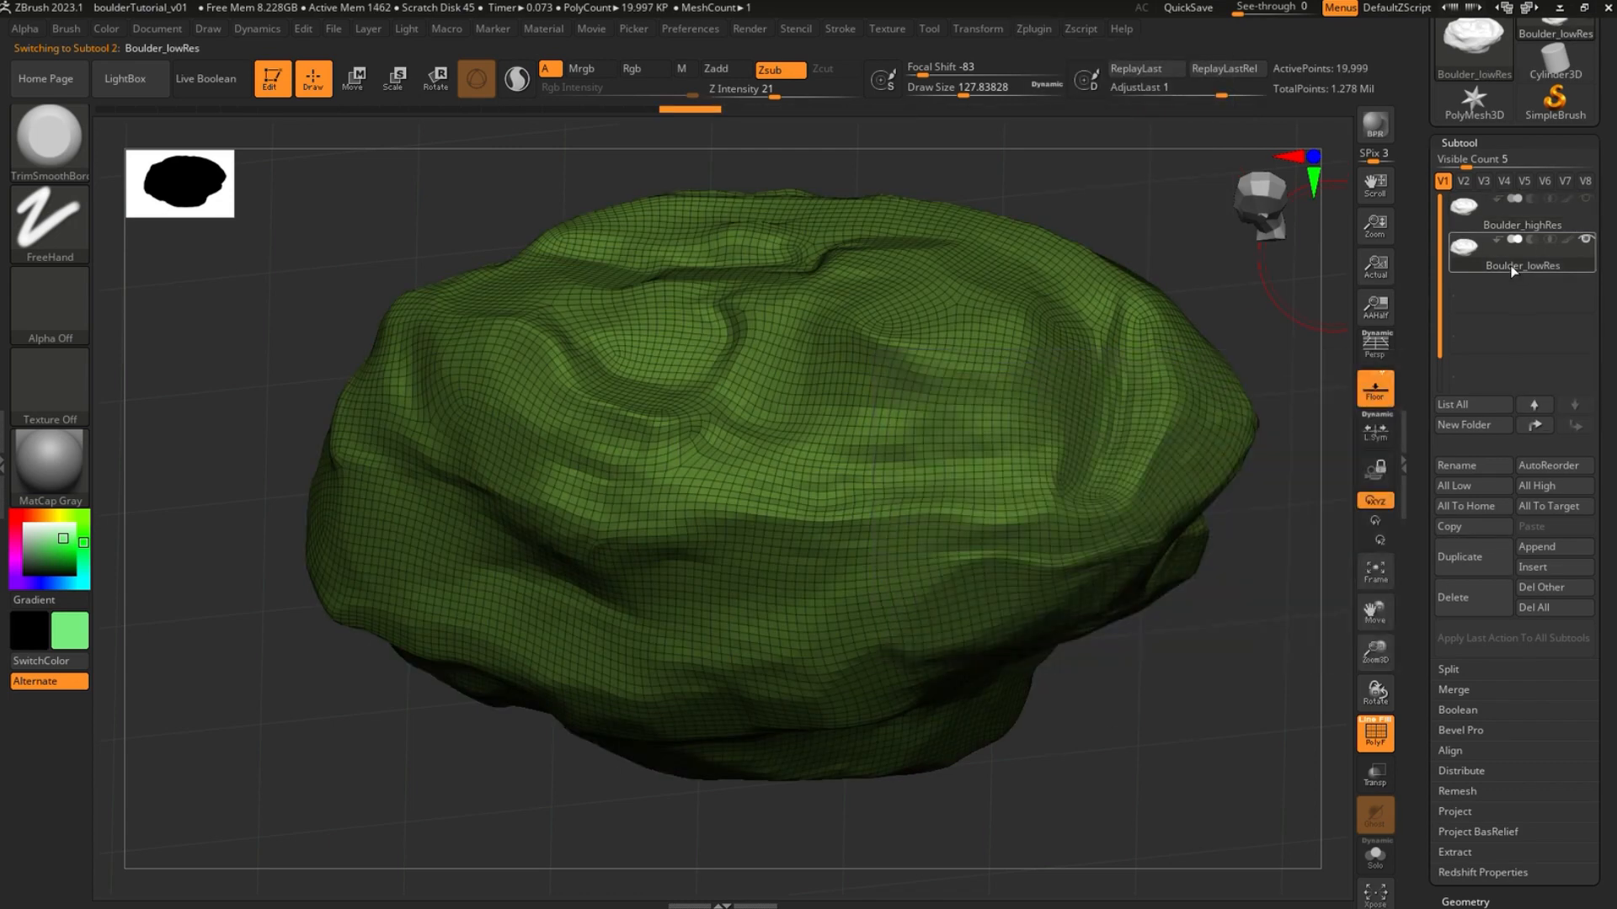
Export Boulder_lowRes and Boulder_highRes as separate binary FBX files, exporting only the selected subtool each time
{"action": "left_click", "coordinate": [1041, 31]}
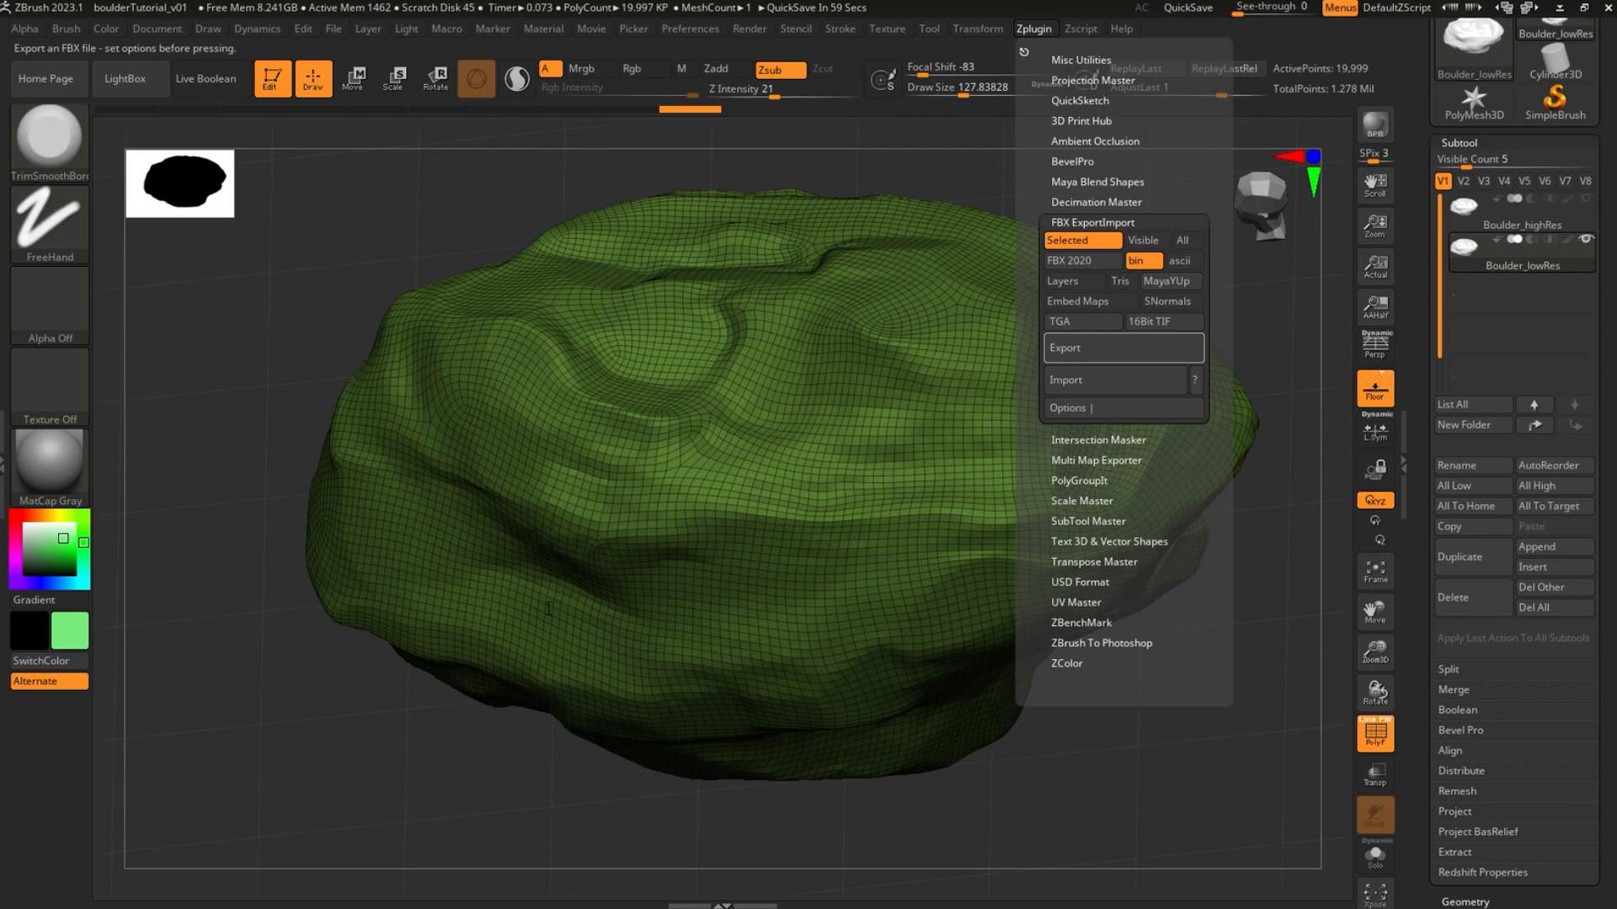
{"action": "mouse_move", "coordinate": [1553, 240]}
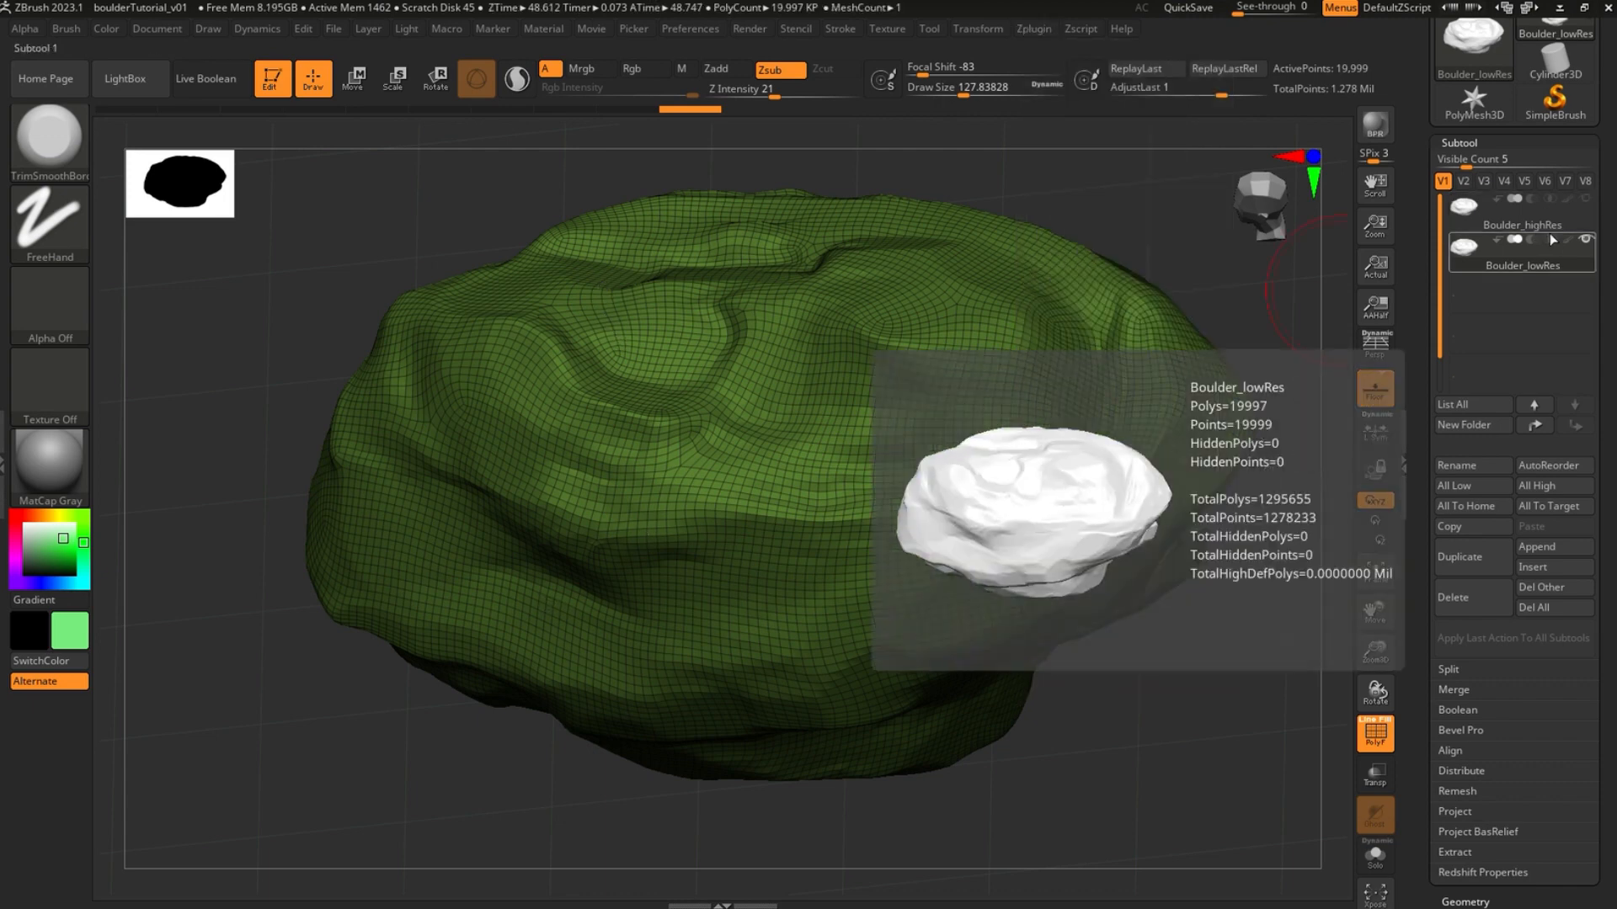
{"action": "left_click", "coordinate": [1540, 224]}
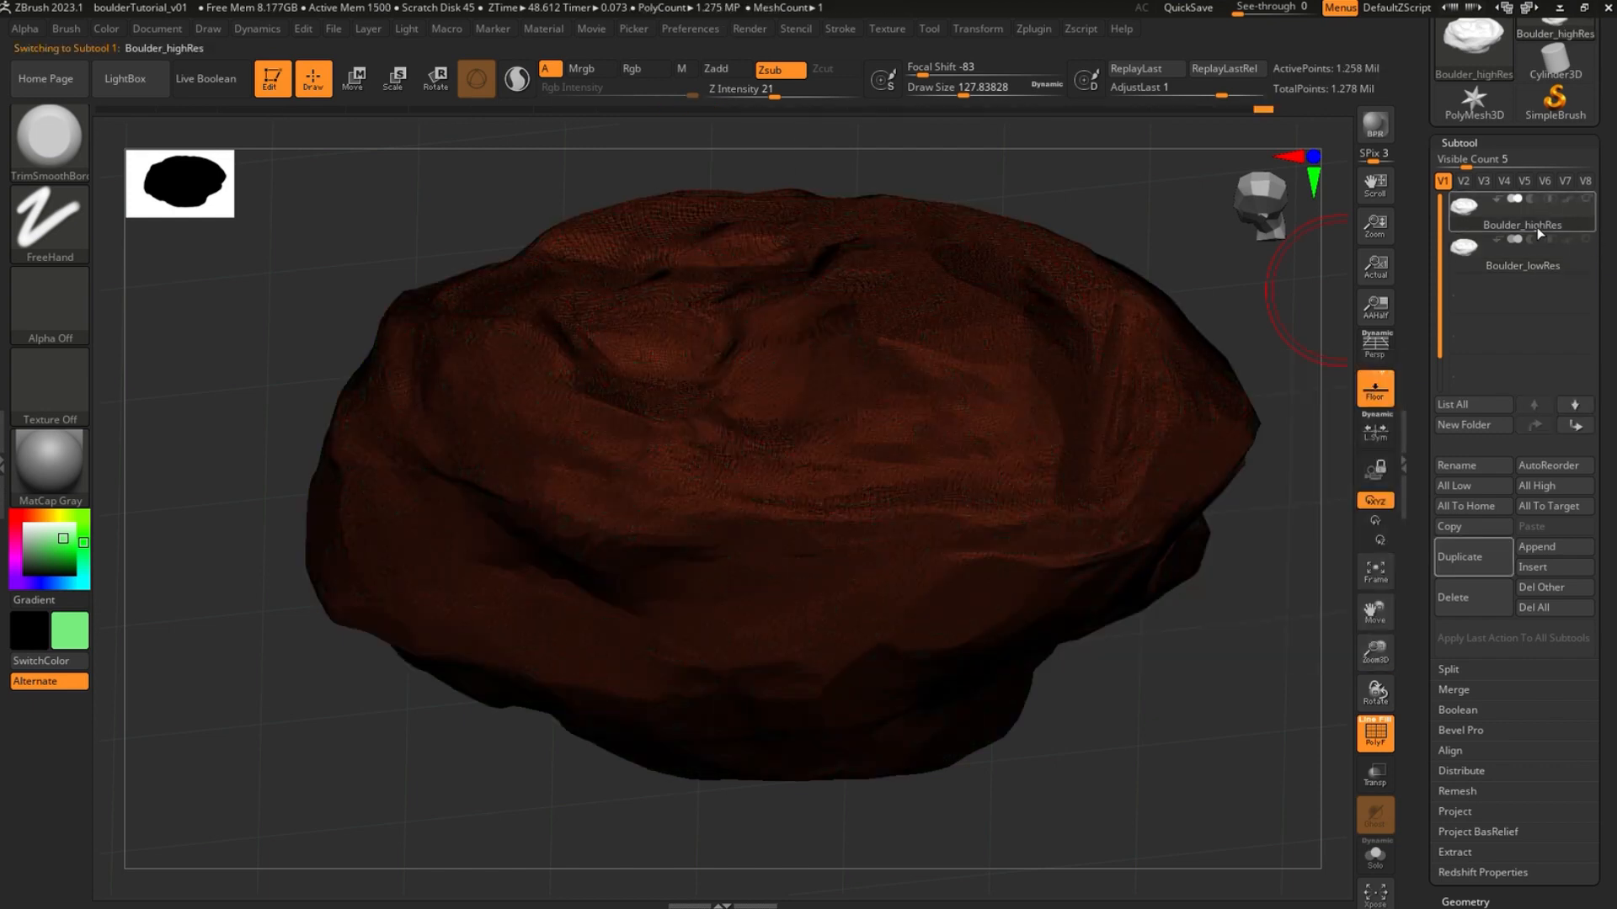
{"action": "left_click", "coordinate": [1034, 30]}
{"action": "left_click", "coordinate": [1095, 348]}
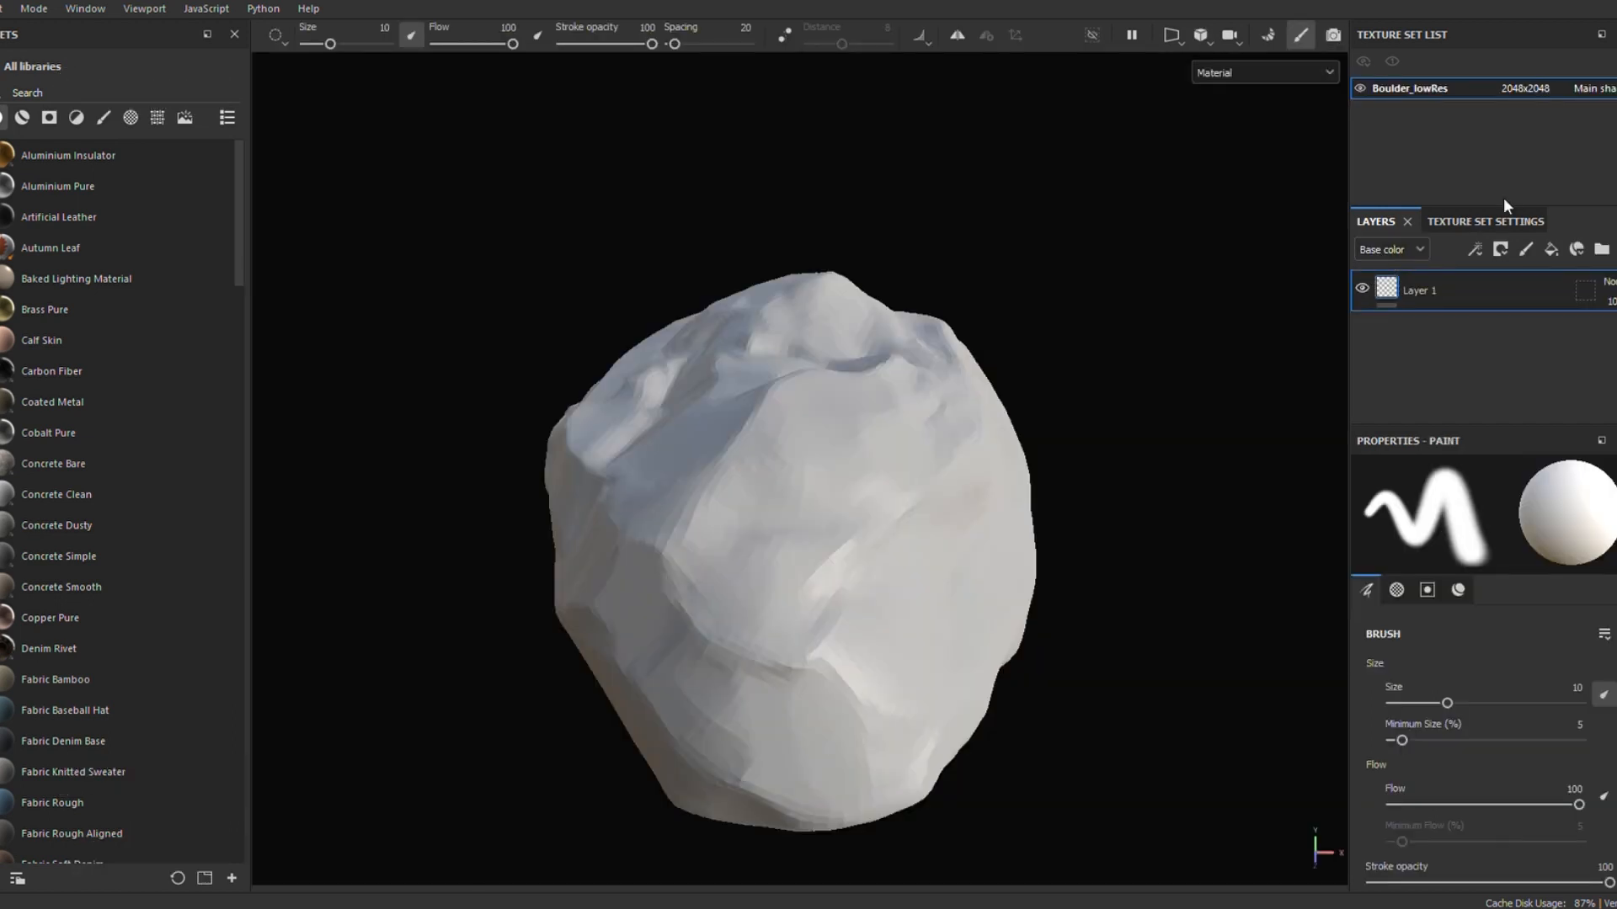
Switch to Substance 3D Painter, review the Boulder_lowRes texture set's channel settings and open the mesh map baking setup
{"action": "left_click", "coordinate": [1488, 221]}
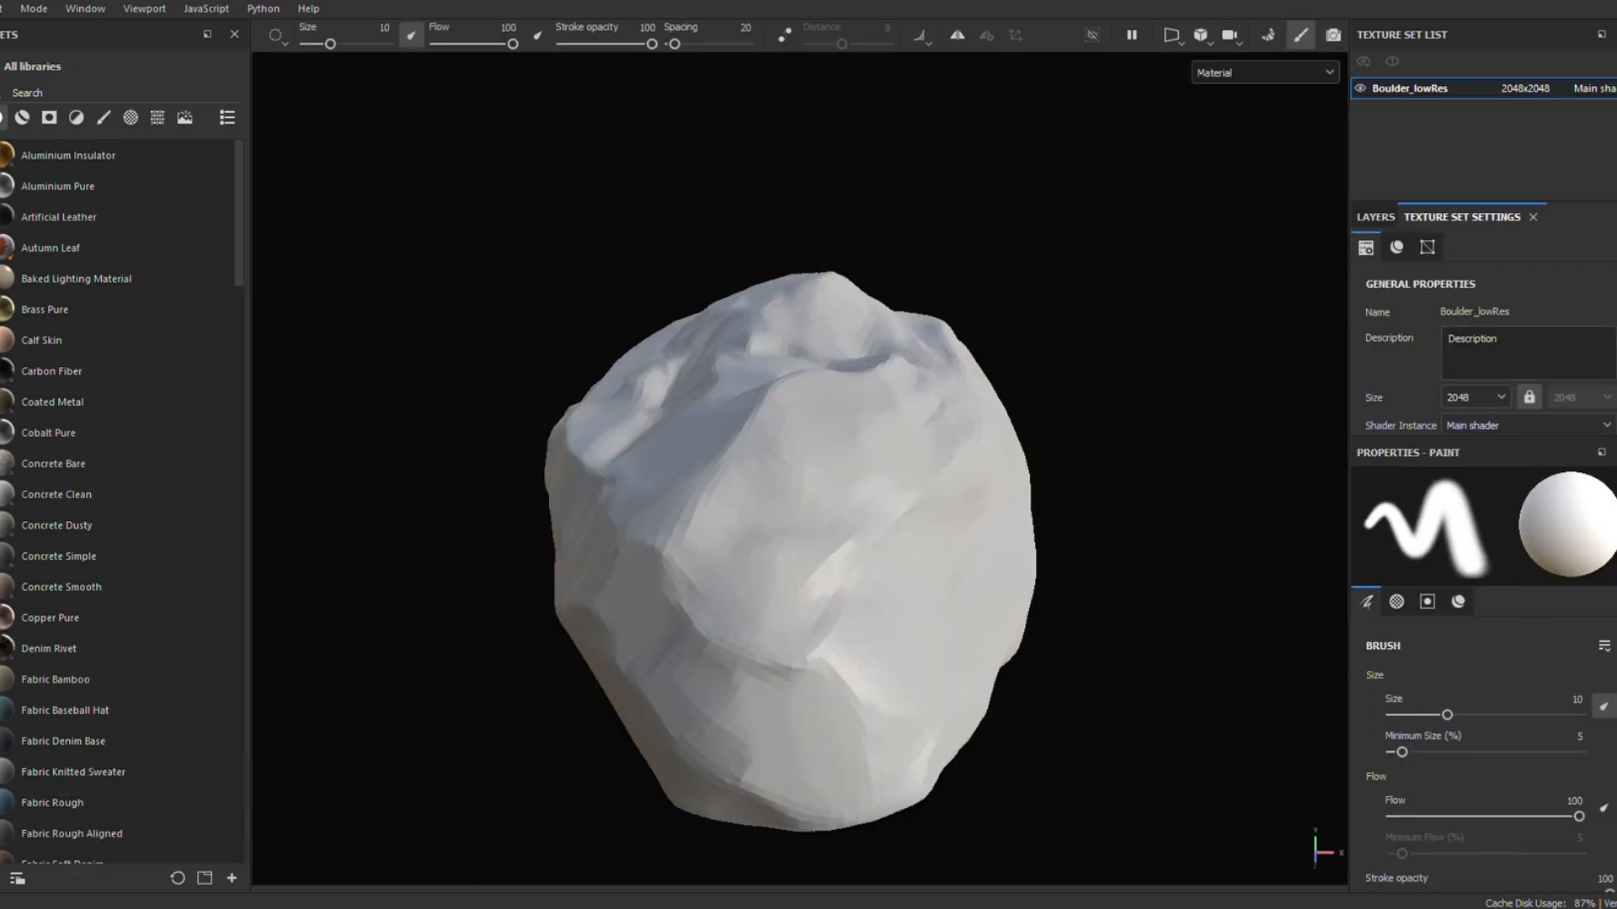
{"action": "scroll", "coordinate": [1483, 345], "scroll_direction": "down", "scroll_amount": 4}
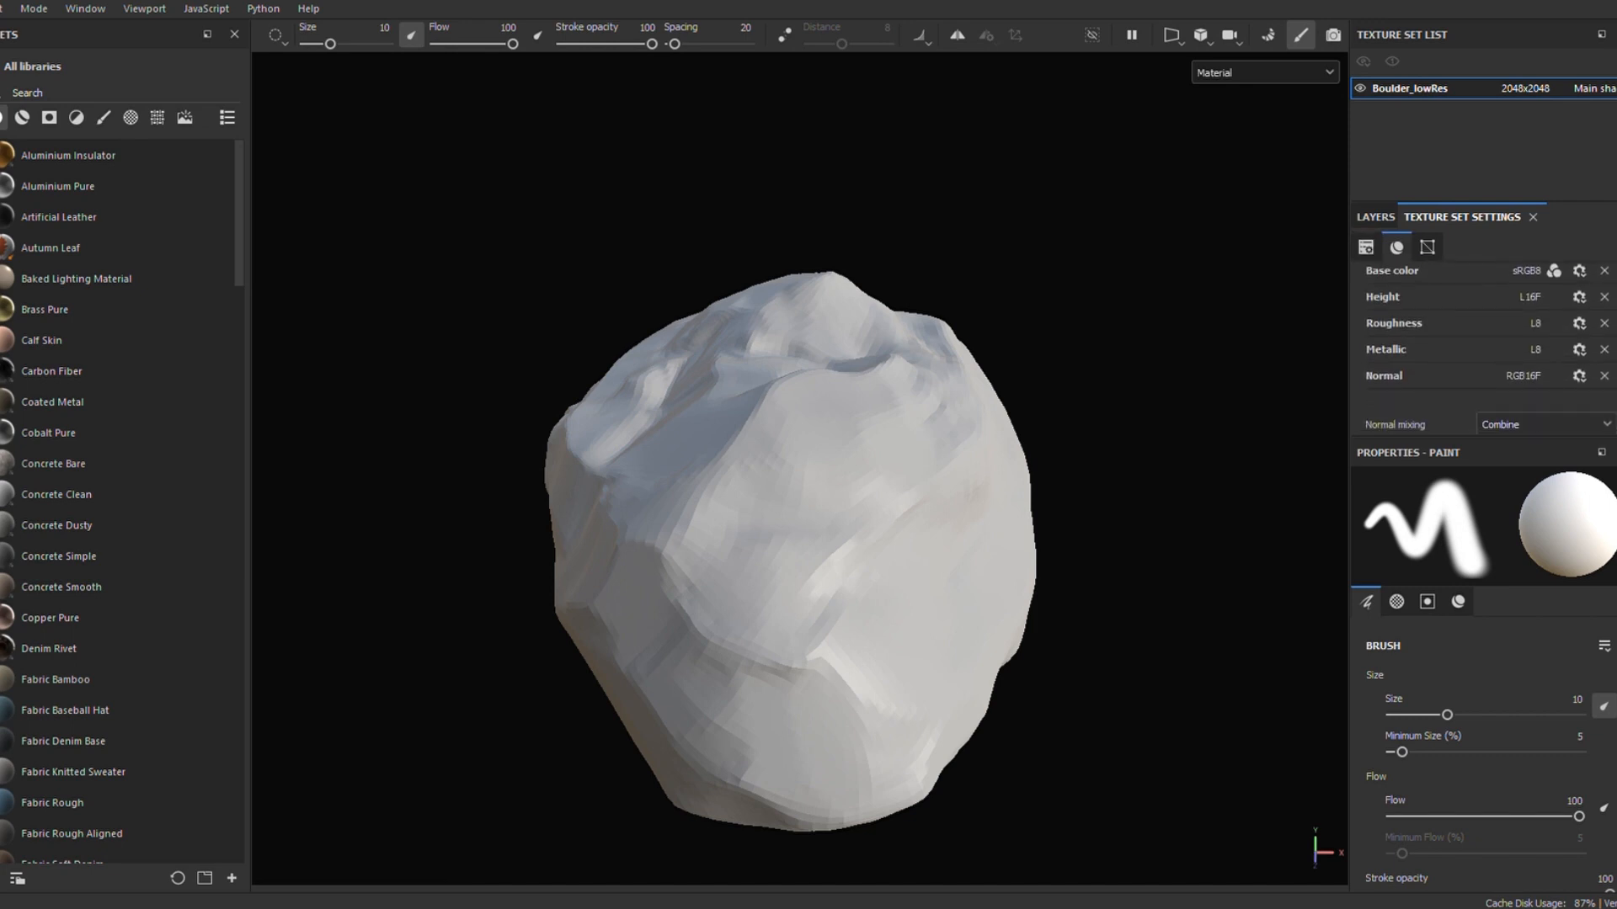
{"action": "scroll", "coordinate": [1602, 358], "scroll_direction": "up", "scroll_amount": 2}
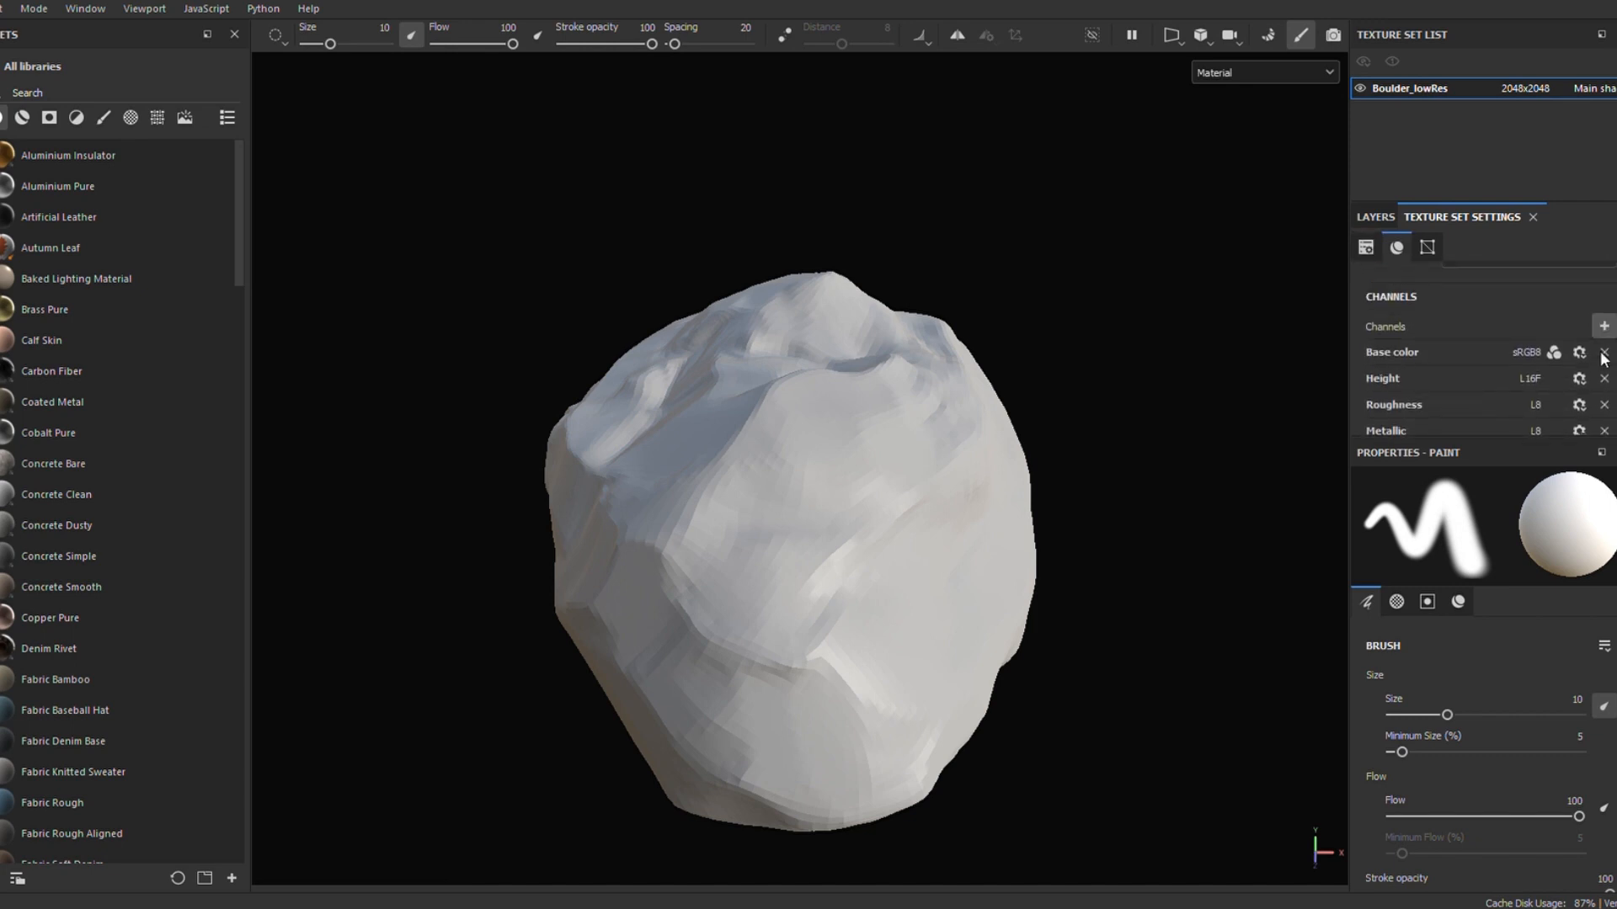
{"action": "scroll", "coordinate": [1592, 353], "scroll_direction": "down", "scroll_amount": 5}
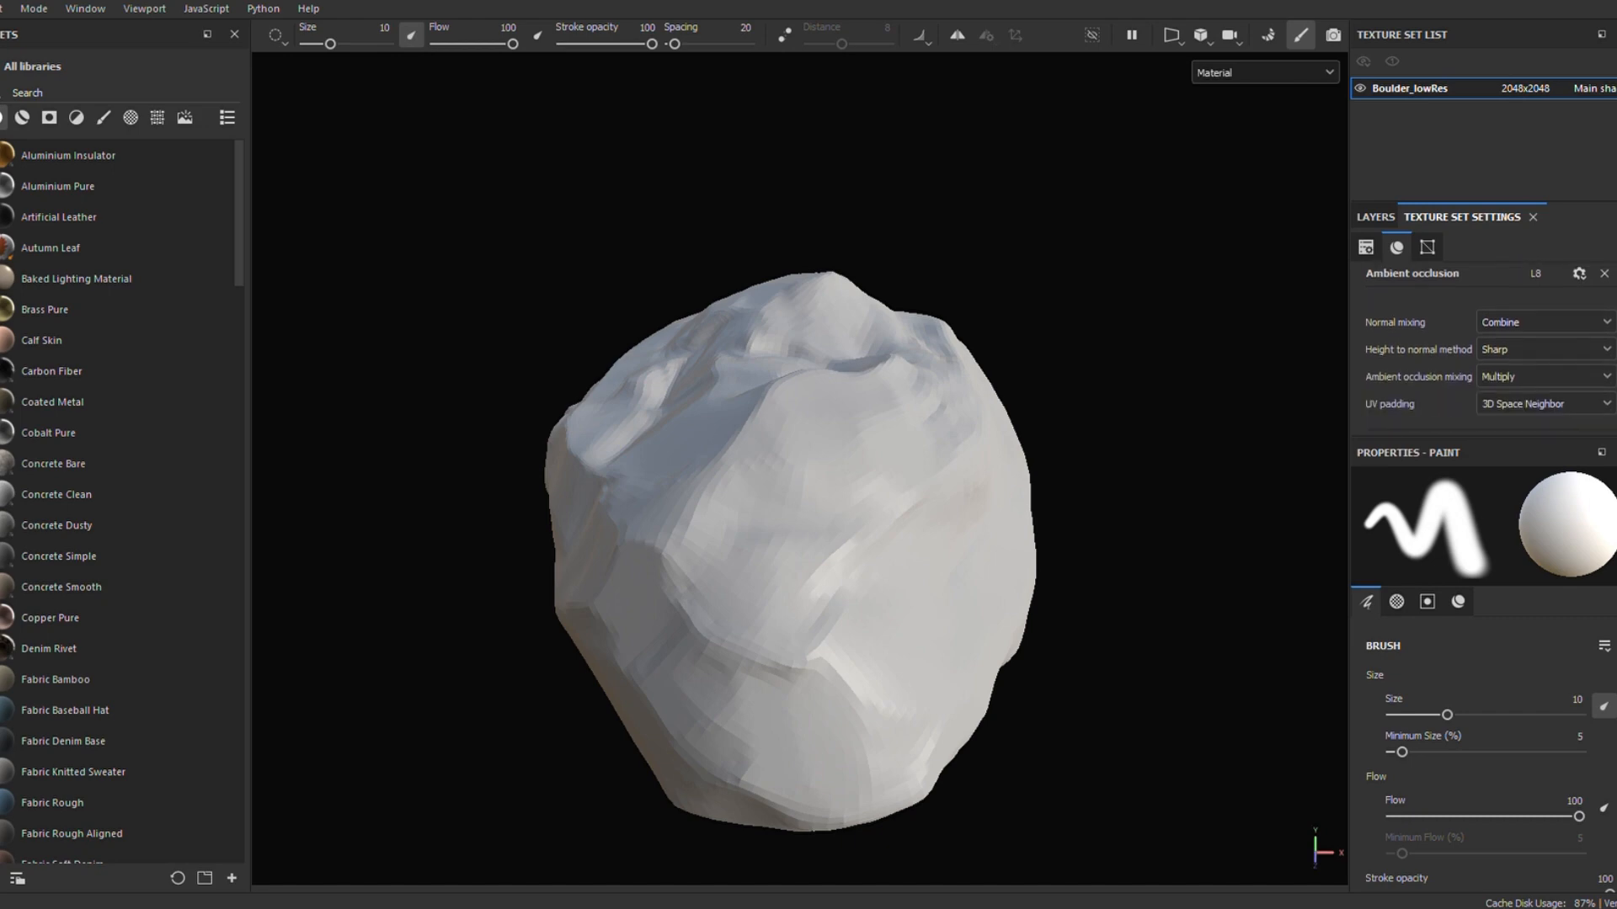
{"action": "scroll", "coordinate": [1587, 332], "scroll_direction": "down", "scroll_amount": 4}
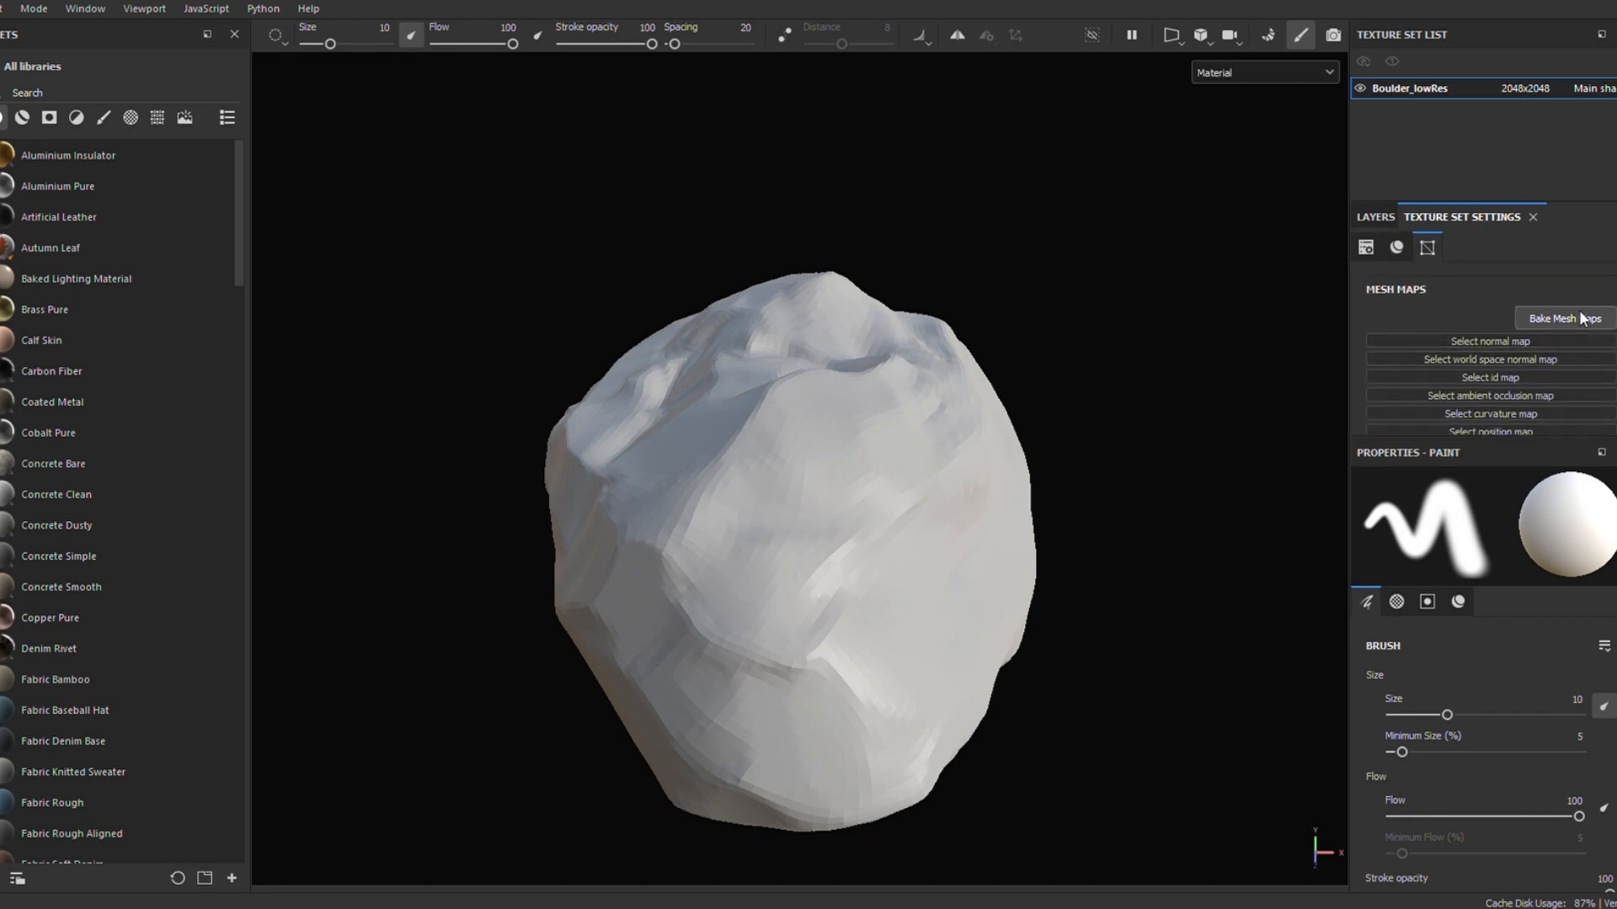
{"action": "left_click", "coordinate": [1581, 318]}
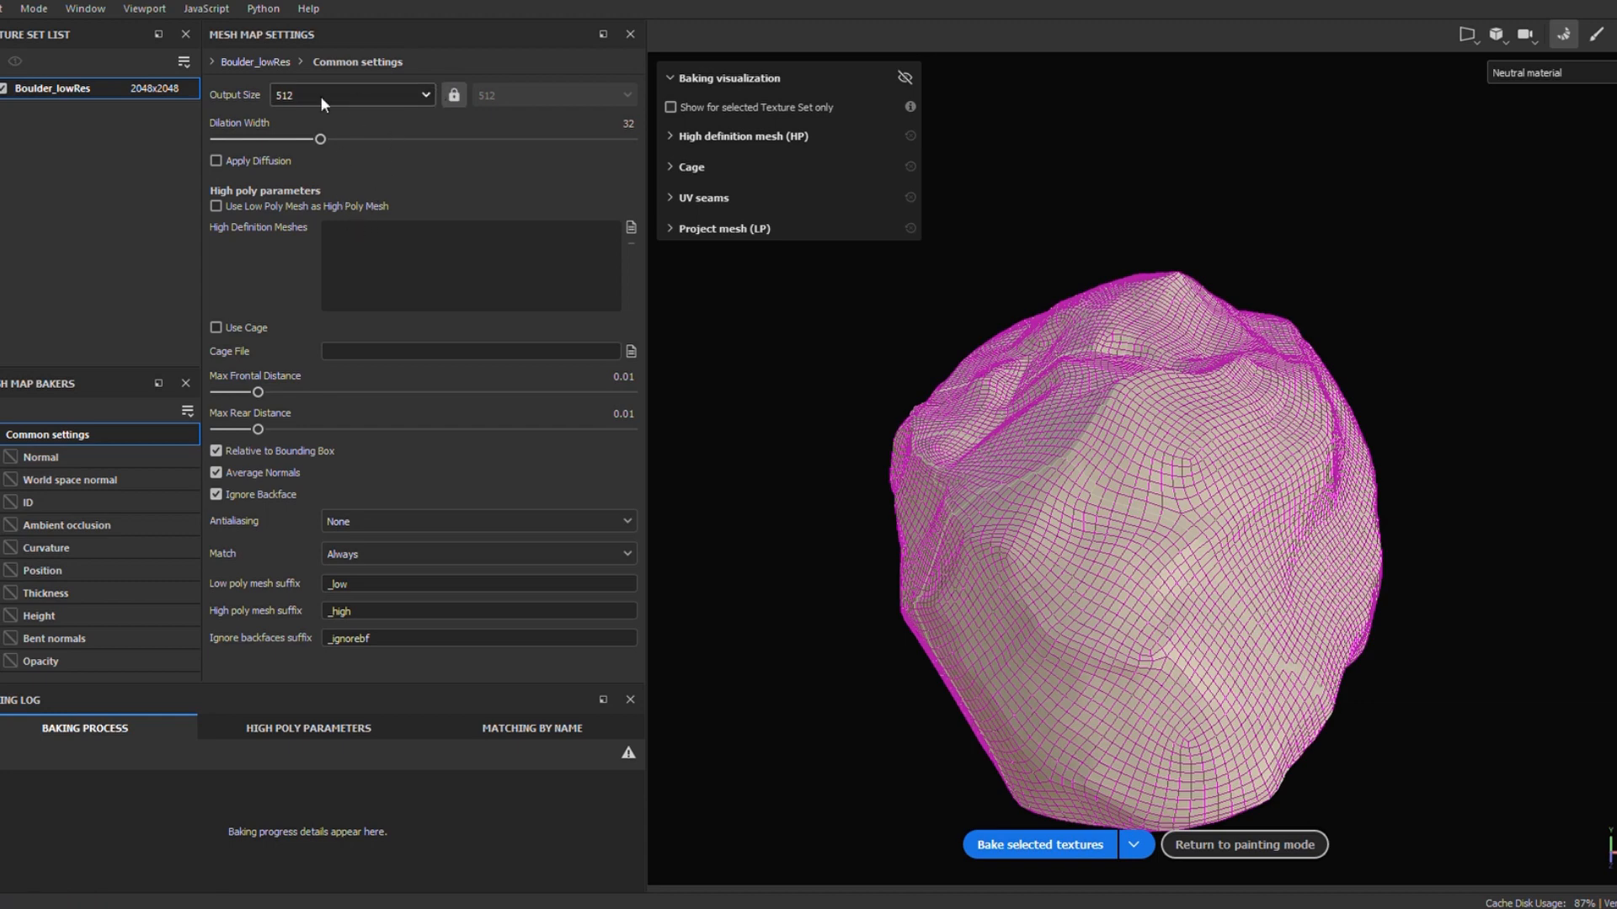
Bake the mesh maps at 2048 using Boulder_highRes.fbx as the high definition mesh and a Max Frontal Distance of 0.0032
{"action": "left_click", "coordinate": [294, 236]}
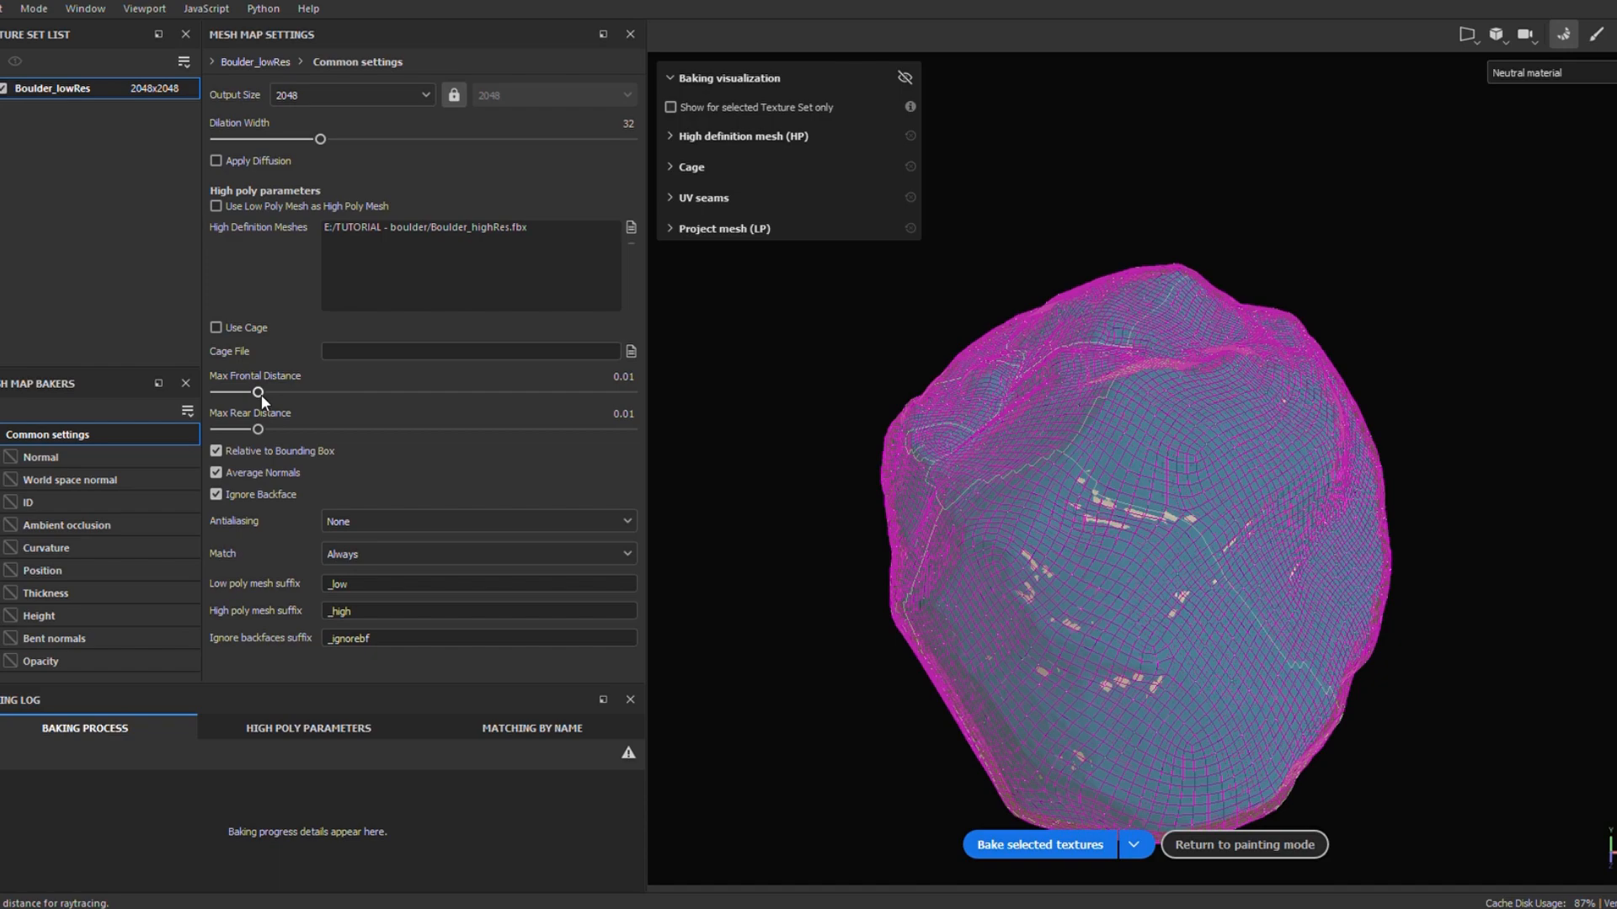
{"action": "mouse_move", "coordinate": [256, 396]}
{"action": "left_mouse_down"}
{"action": "mouse_move", "coordinate": [291, 392]}
{"action": "mouse_move", "coordinate": [207, 373]}
{"action": "mouse_move", "coordinate": [245, 382]}
{"action": "mouse_move", "coordinate": [260, 401]}
{"action": "mouse_move", "coordinate": [241, 405]}
{"action": "left_mouse_up"}
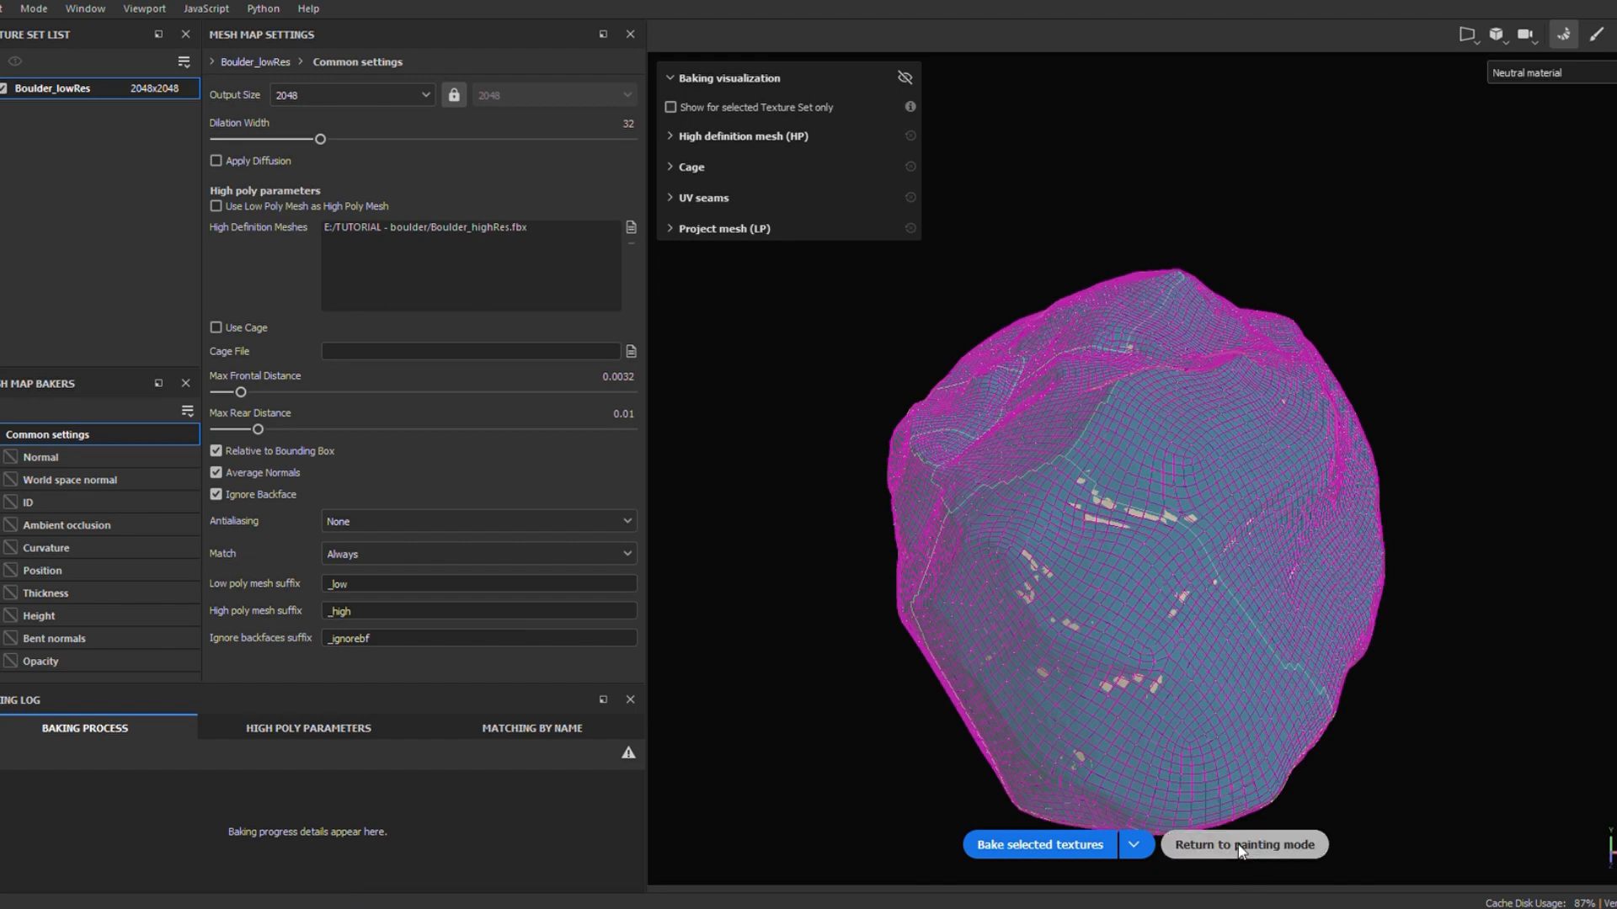
{"action": "left_click", "coordinate": [1026, 840]}
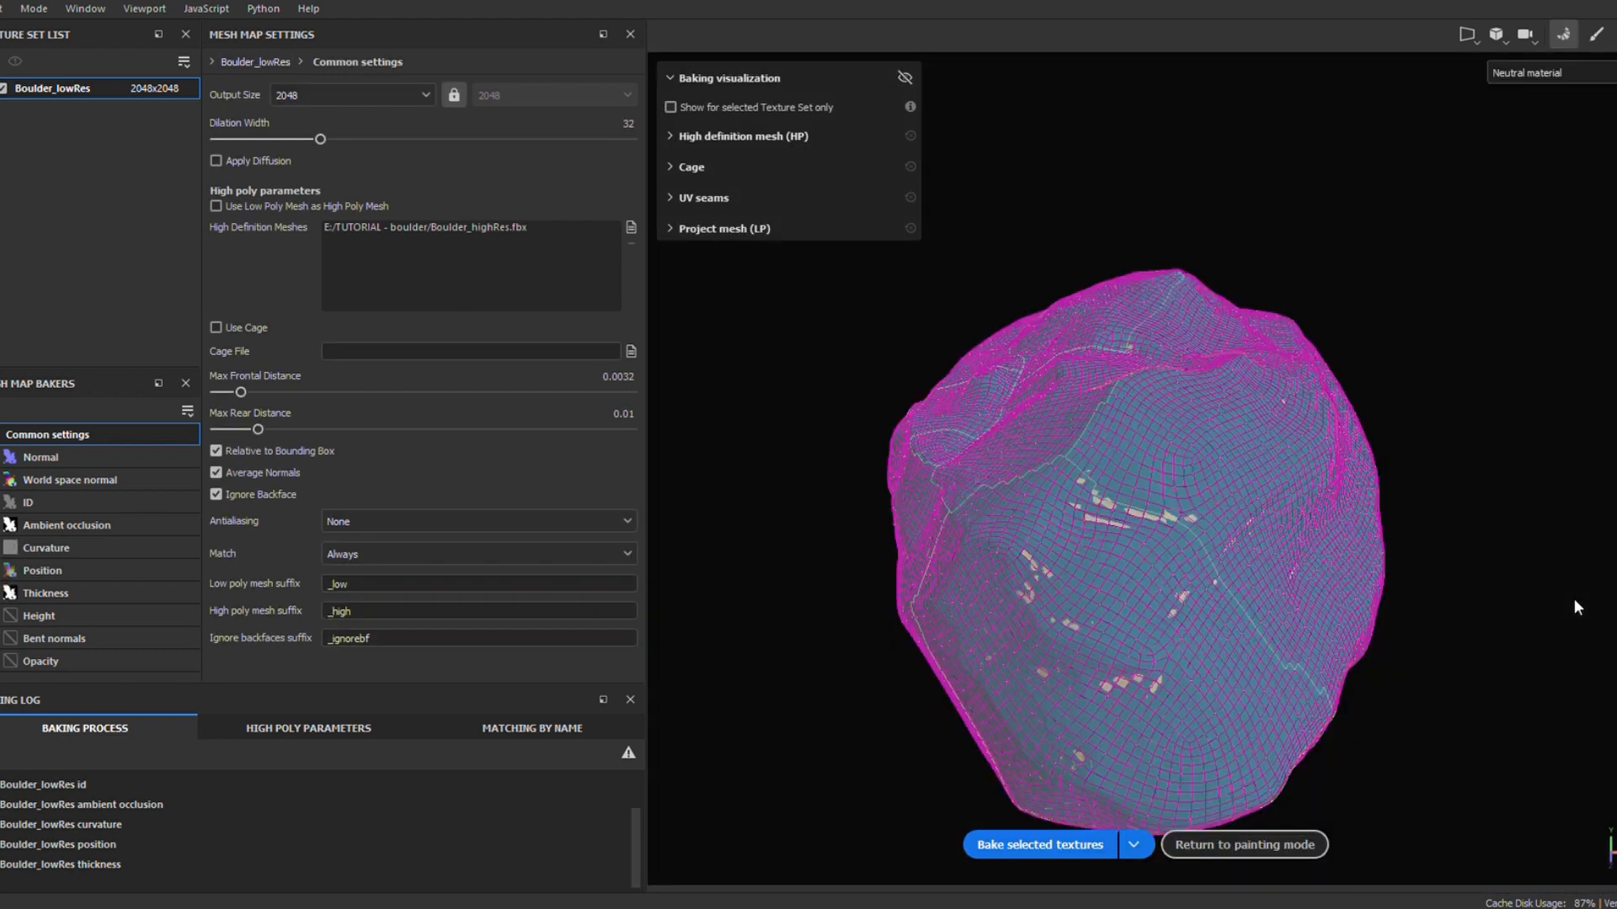
Return to painting mode and examine the baked detail on the boulder from several angles
{"action": "left_click", "coordinate": [1250, 845]}
{"action": "mouse_move", "coordinate": [1249, 834]}
{"action": "left_mouse_down", "text": "alt"}
{"action": "mouse_move", "coordinate": [1219, 400]}
{"action": "mouse_move", "coordinate": [1129, 422]}
{"action": "mouse_move", "coordinate": [966, 368]}
{"action": "mouse_move", "coordinate": [1017, 386]}
{"action": "mouse_move", "coordinate": [873, 387]}
{"action": "mouse_move", "coordinate": [856, 274]}
{"action": "mouse_move", "coordinate": [954, 439]}
{"action": "mouse_move", "coordinate": [842, 581]}
{"action": "mouse_move", "coordinate": [876, 599]}
{"action": "mouse_move", "coordinate": [1112, 462]}
{"action": "left_mouse_up", "text": "alt"}
{"action": "mouse_move", "coordinate": [818, 469]}
{"action": "left_mouse_down", "text": "alt"}
{"action": "mouse_move", "coordinate": [858, 433]}
{"action": "mouse_move", "coordinate": [877, 542]}
{"action": "mouse_move", "coordinate": [758, 455]}
{"action": "left_mouse_up", "text": "alt"}
{"action": "mouse_move", "coordinate": [707, 387]}
{"action": "left_mouse_down", "text": "alt"}
{"action": "mouse_move", "coordinate": [749, 438]}
{"action": "mouse_move", "coordinate": [845, 461]}
{"action": "mouse_move", "coordinate": [708, 430]}
{"action": "mouse_move", "coordinate": [685, 336]}
{"action": "mouse_move", "coordinate": [791, 509]}
{"action": "mouse_move", "coordinate": [617, 566]}
{"action": "mouse_move", "coordinate": [877, 494]}
{"action": "mouse_move", "coordinate": [837, 533]}
{"action": "left_mouse_up", "text": "alt"}
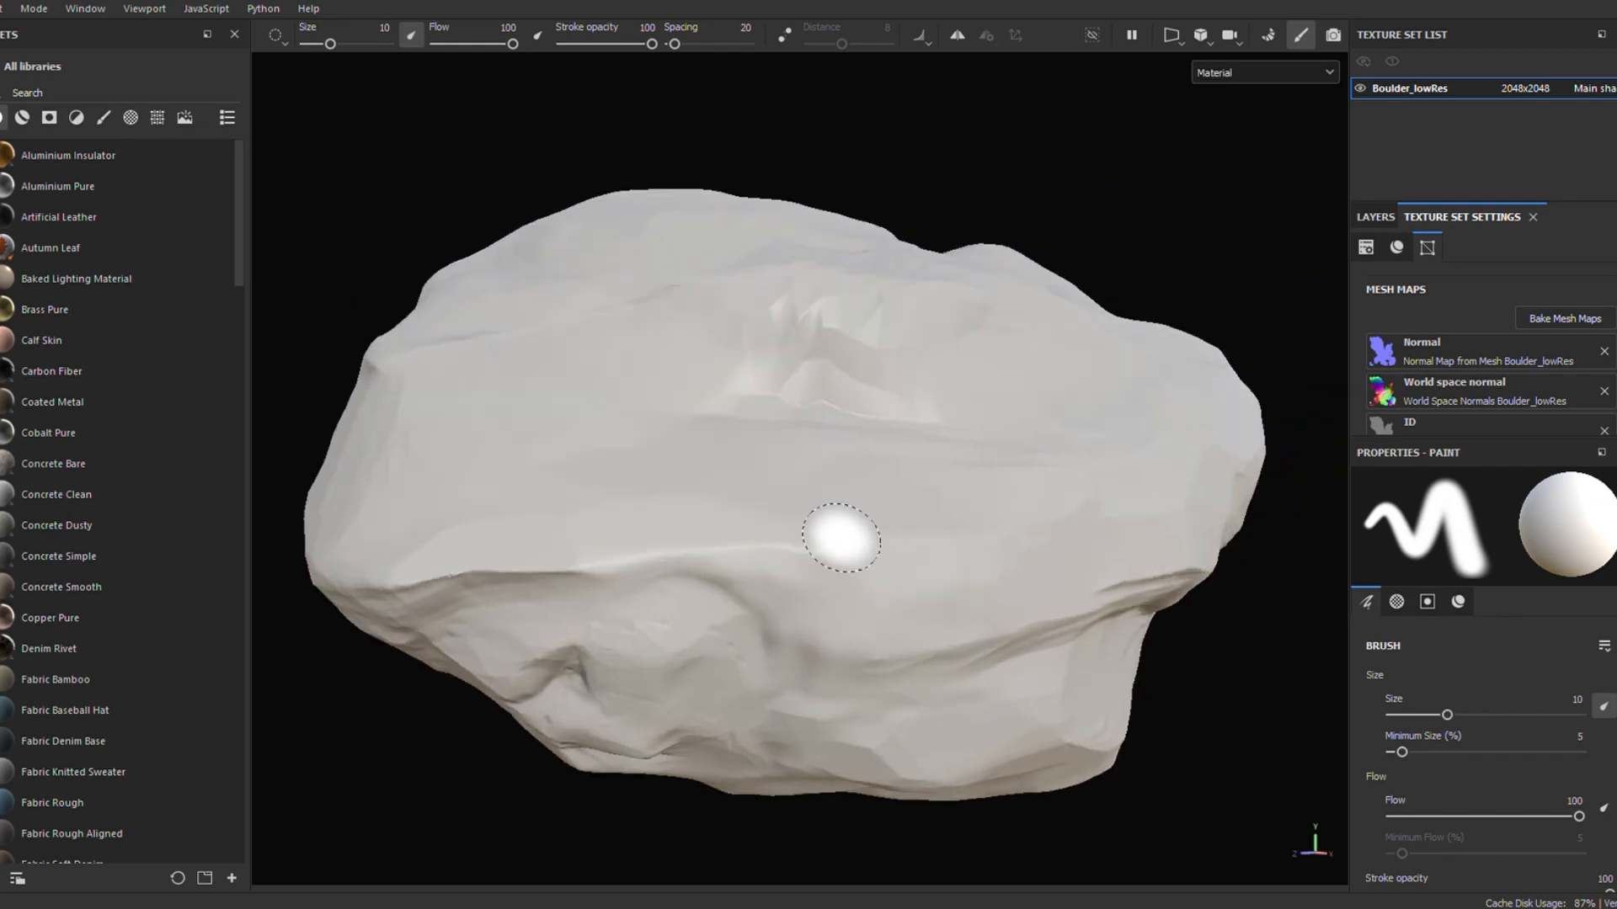
{"action": "mouse_move", "coordinate": [930, 506]}
{"action": "left_mouse_down", "text": "alt"}
{"action": "mouse_move", "coordinate": [917, 516]}
{"action": "mouse_move", "coordinate": [972, 469]}
{"action": "mouse_move", "coordinate": [801, 506]}
{"action": "mouse_move", "coordinate": [867, 469]}
{"action": "left_mouse_up", "text": "alt"}
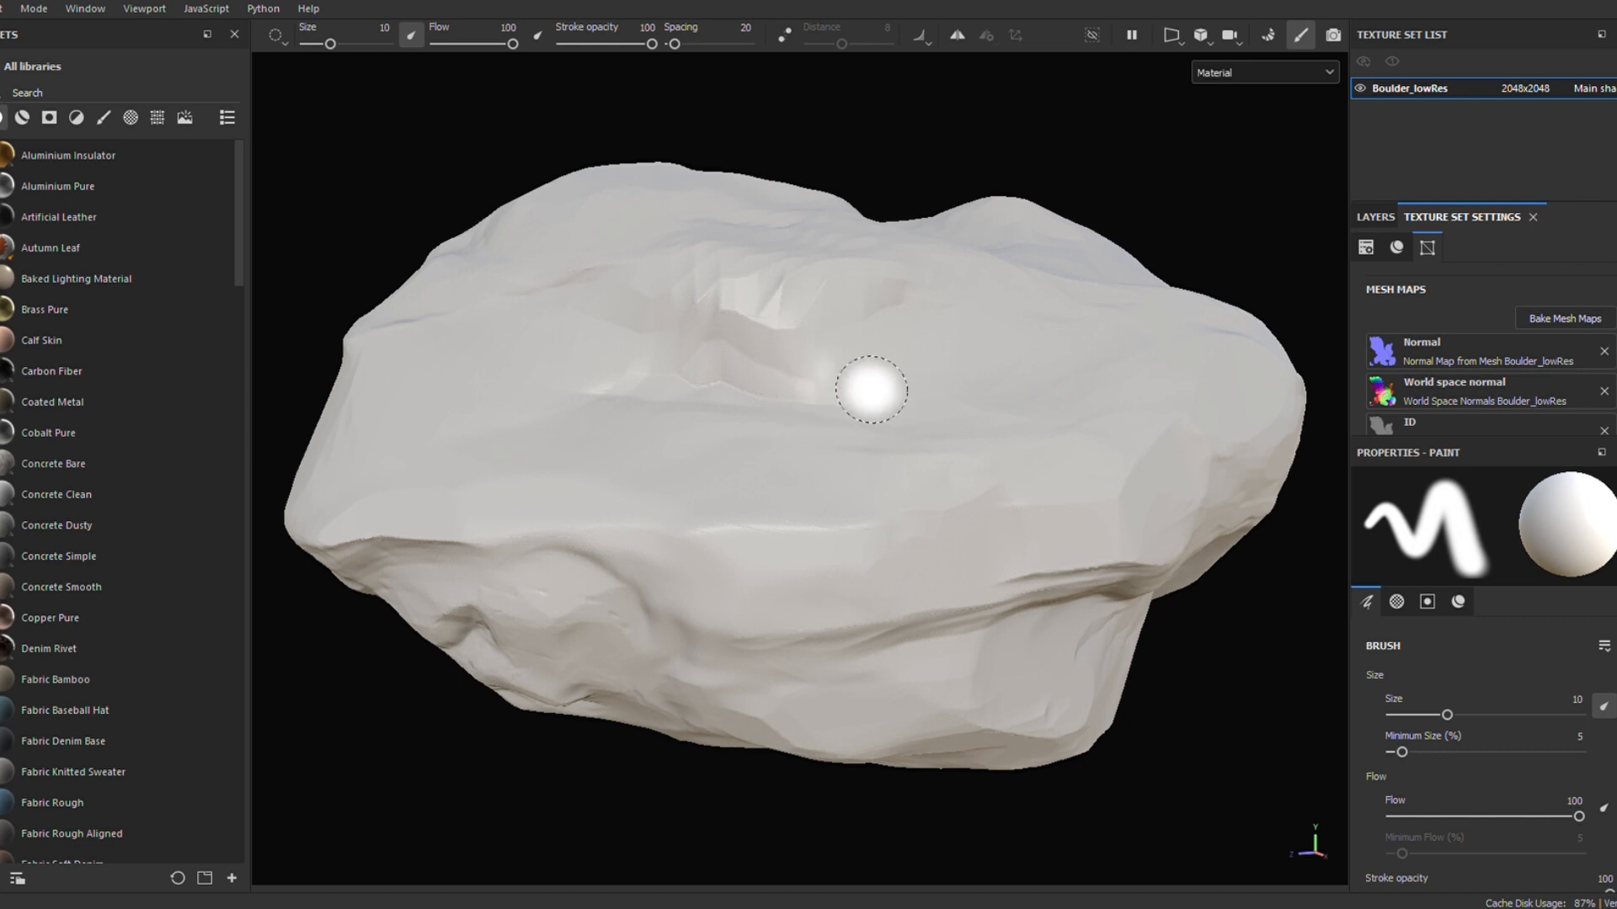
{"action": "mouse_move", "coordinate": [801, 382]}
{"action": "left_mouse_down", "text": "alt"}
{"action": "mouse_move", "coordinate": [815, 472]}
{"action": "mouse_move", "coordinate": [769, 371]}
{"action": "mouse_move", "coordinate": [766, 325]}
{"action": "mouse_move", "coordinate": [783, 320]}
{"action": "left_mouse_up", "text": "alt"}
Delete Layer 1 from the Boulder_lowRes layer stack
{"action": "left_click", "coordinate": [1379, 217]}
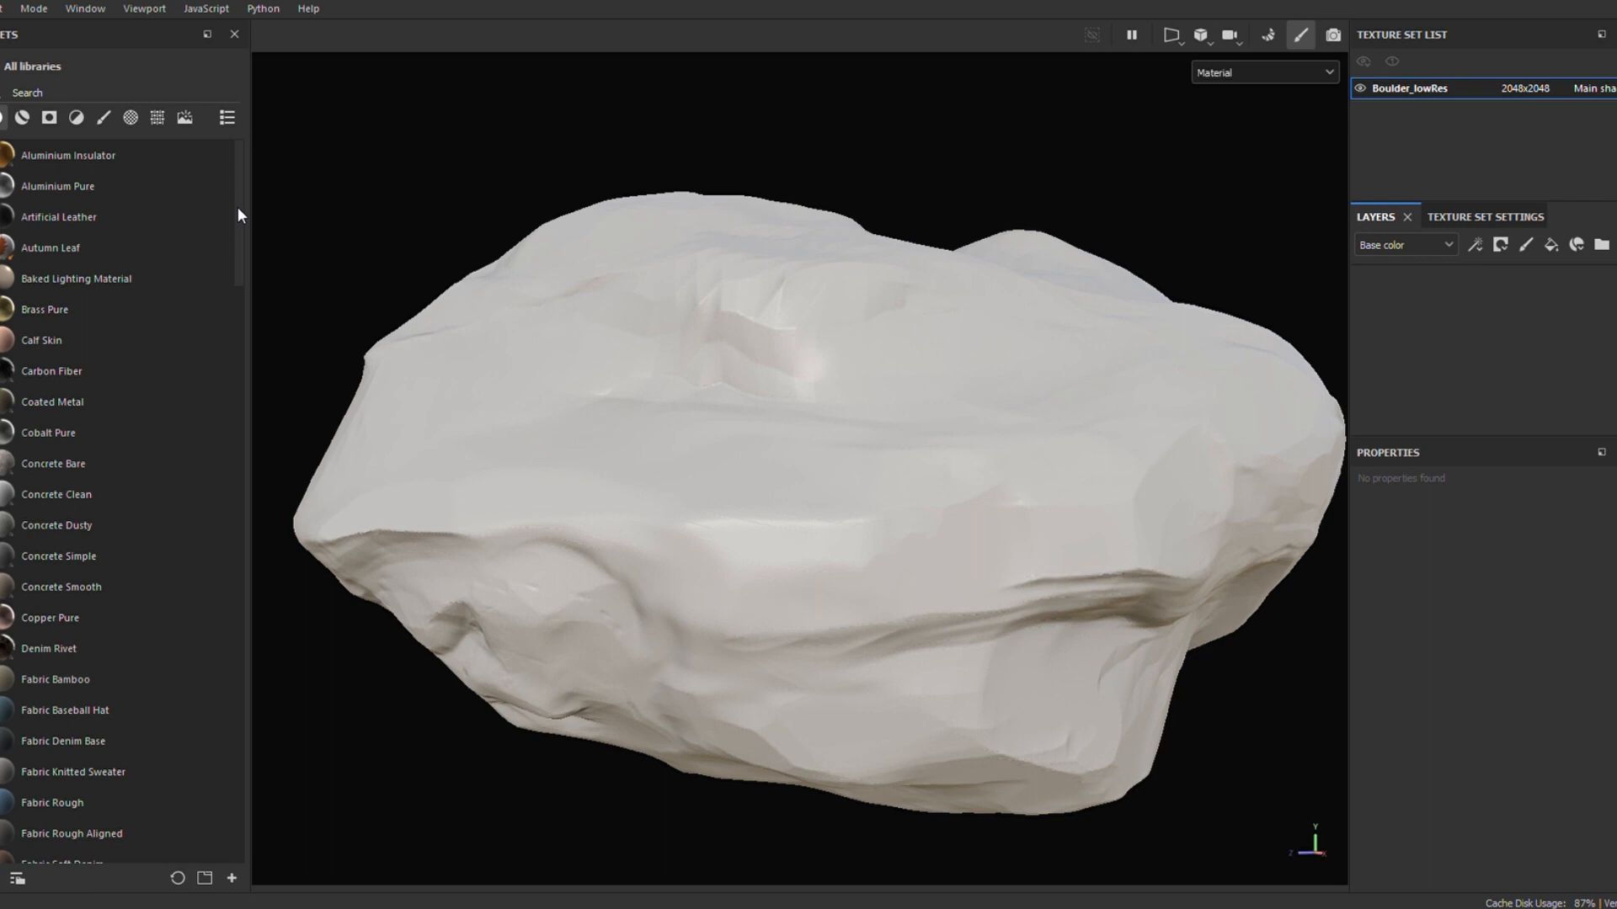
{"action": "left_click_drag", "start_coordinate": [238, 210], "coordinate": [249, 169]}
{"action": "key", "text": "f"}
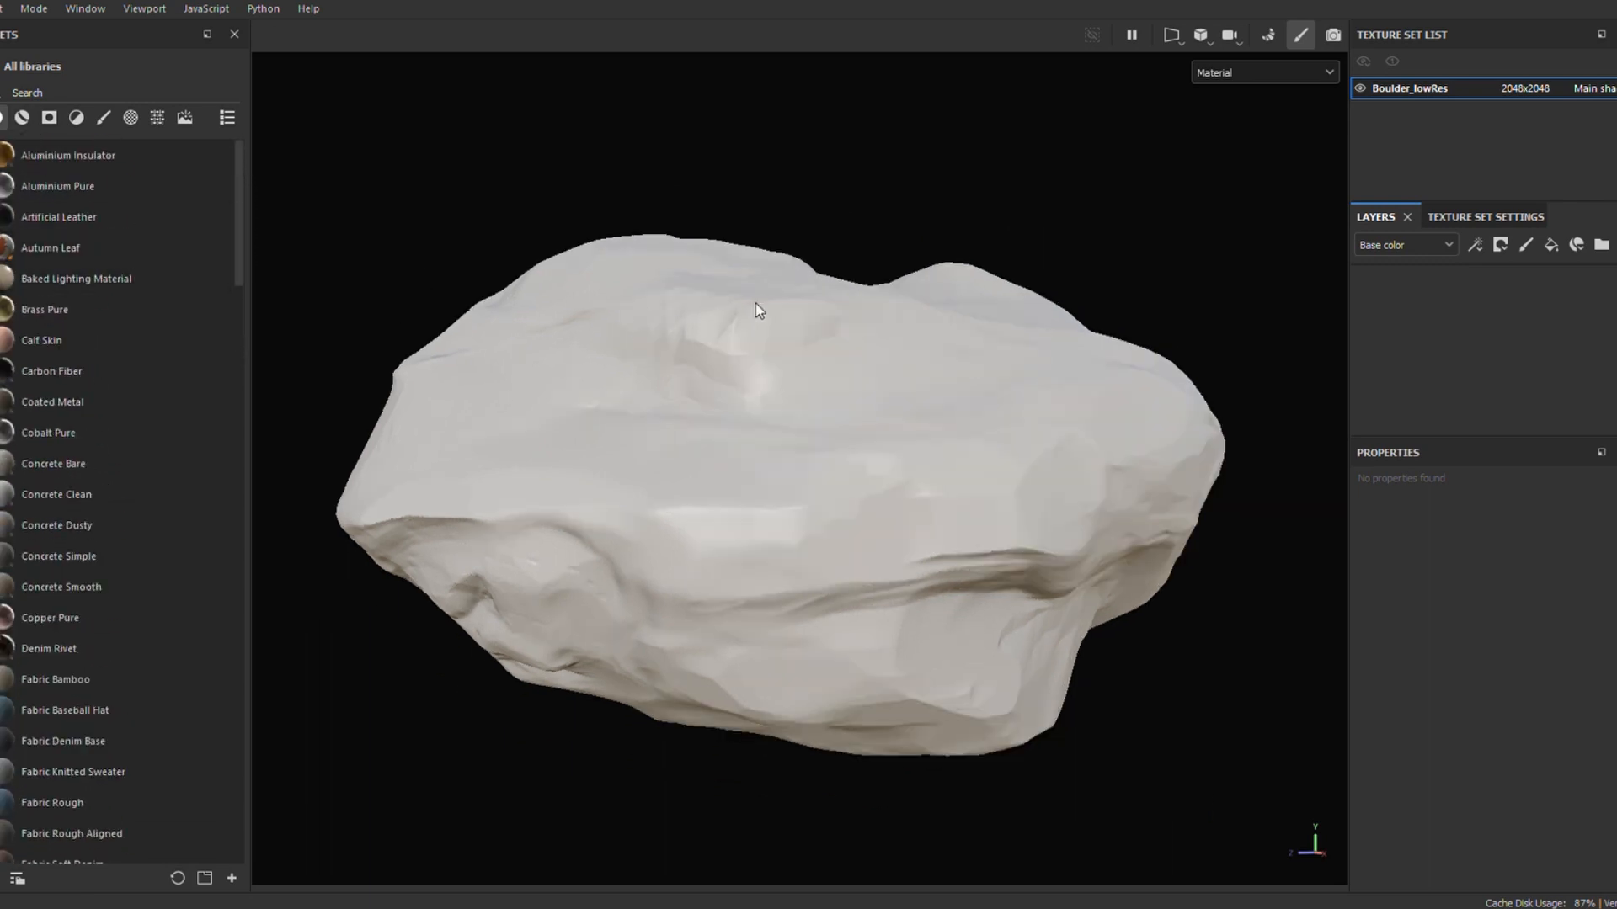
Browse the smart materials and apply Steel Painted Scraped Dirty to the boulder
{"action": "left_click", "coordinate": [21, 118]}
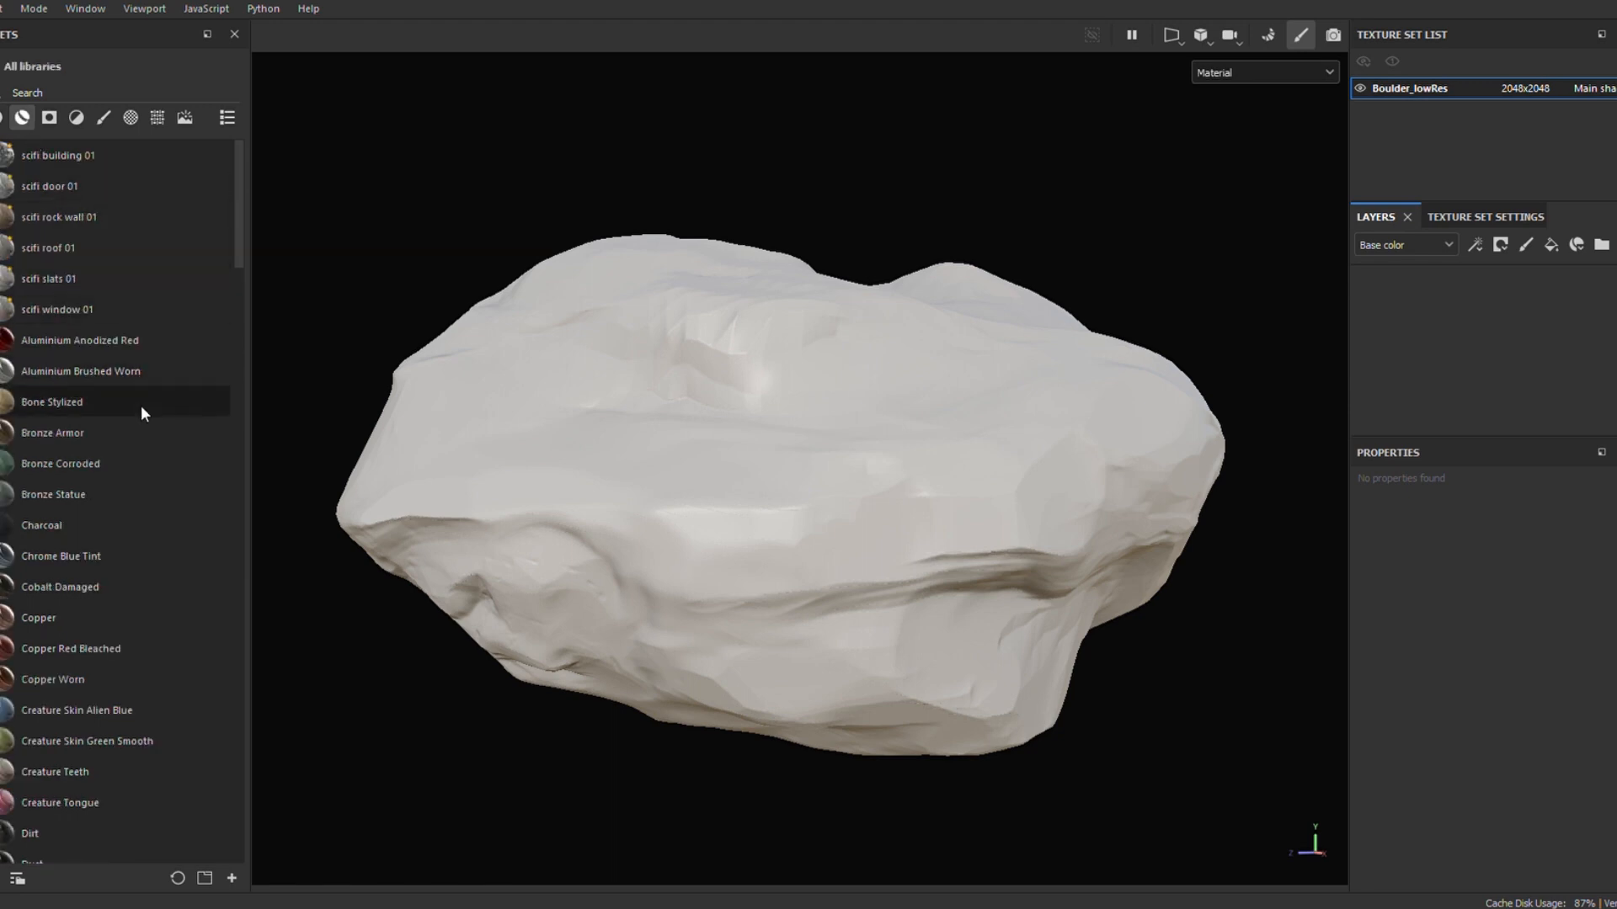
{"action": "left_click_drag", "start_coordinate": [234, 220], "coordinate": [226, 351]}
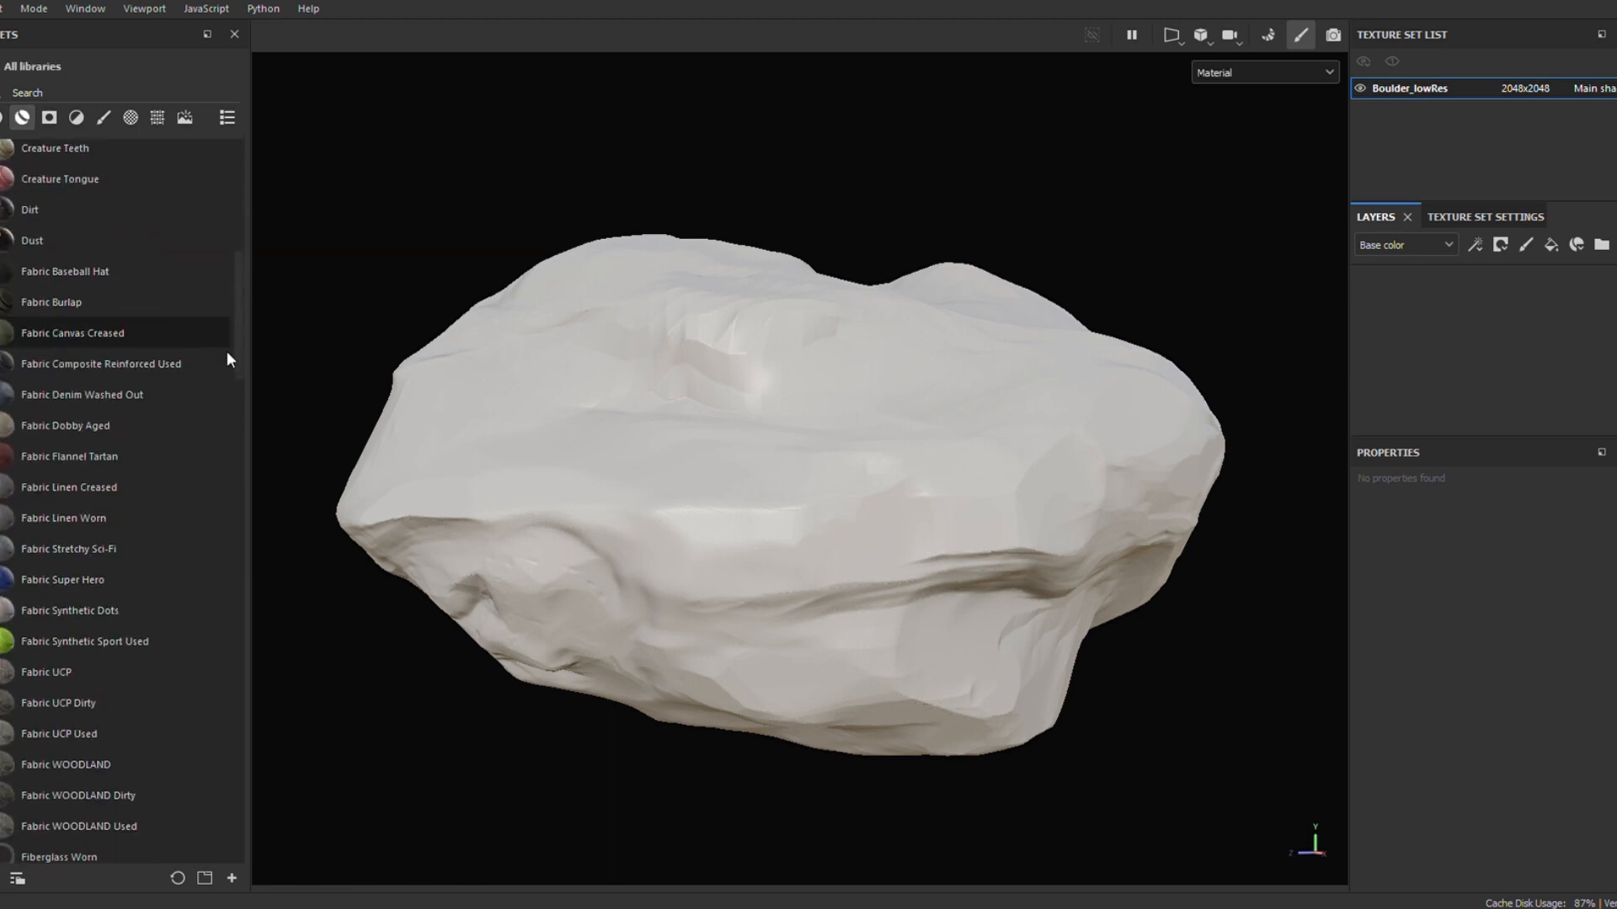
{"action": "scroll", "coordinate": [228, 370], "scroll_direction": "down", "scroll_amount": 7}
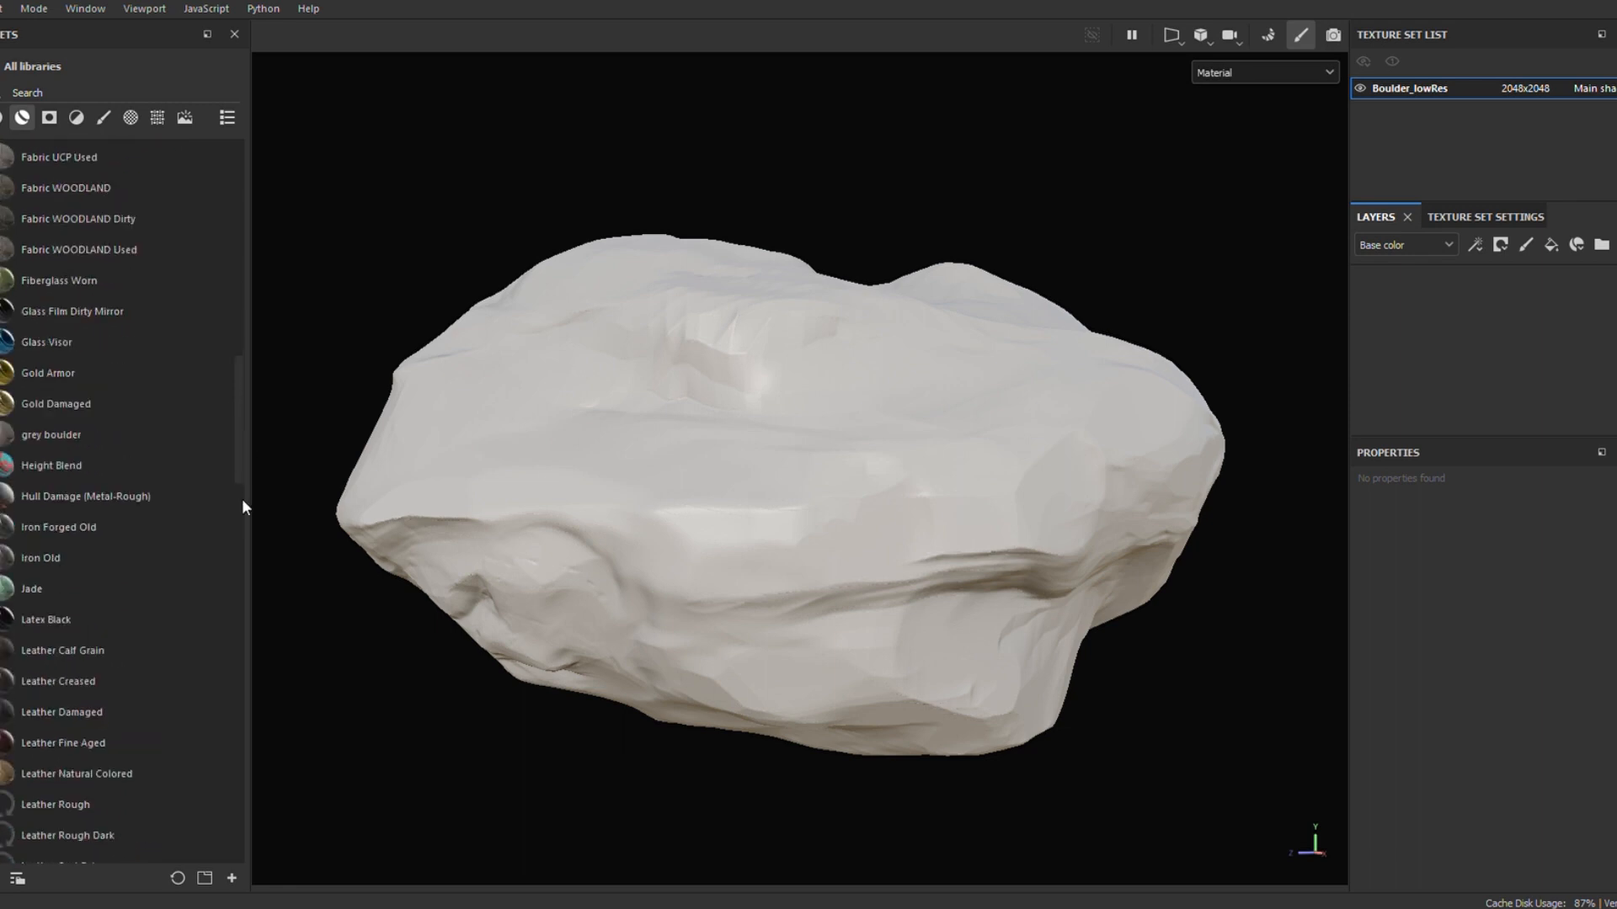
{"action": "left_click_drag", "start_coordinate": [243, 507], "coordinate": [269, 551]}
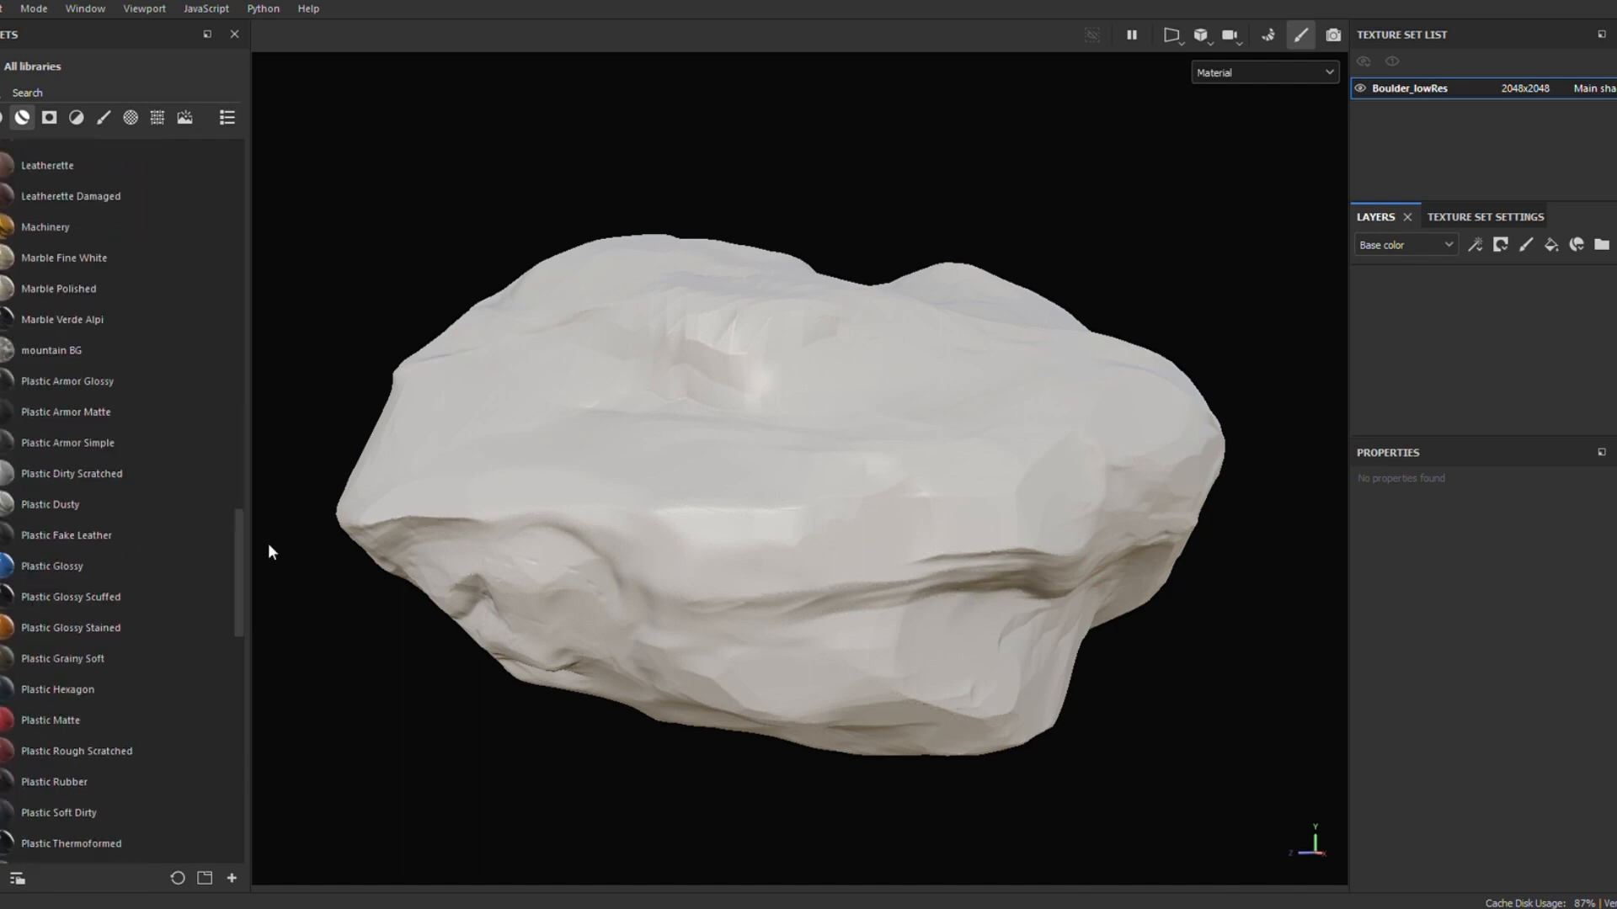
{"action": "scroll", "coordinate": [229, 623], "scroll_direction": "down", "scroll_amount": 3}
{"action": "scroll", "coordinate": [224, 633], "scroll_direction": "up", "scroll_amount": 3}
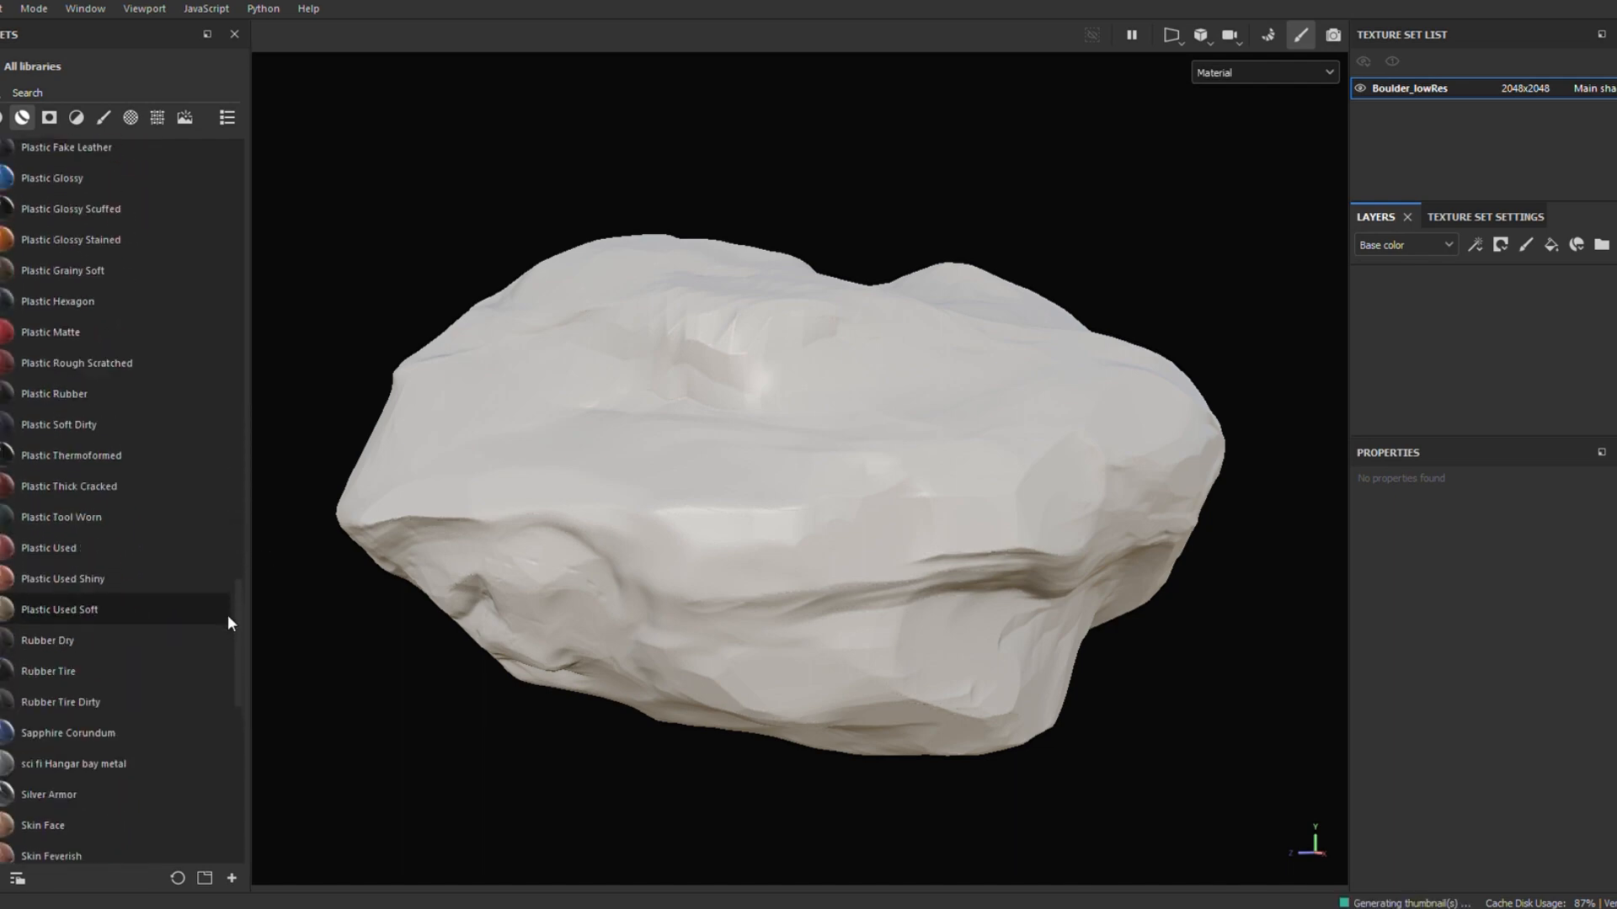
{"action": "left_click_drag", "start_coordinate": [83, 690], "coordinate": [766, 492]}
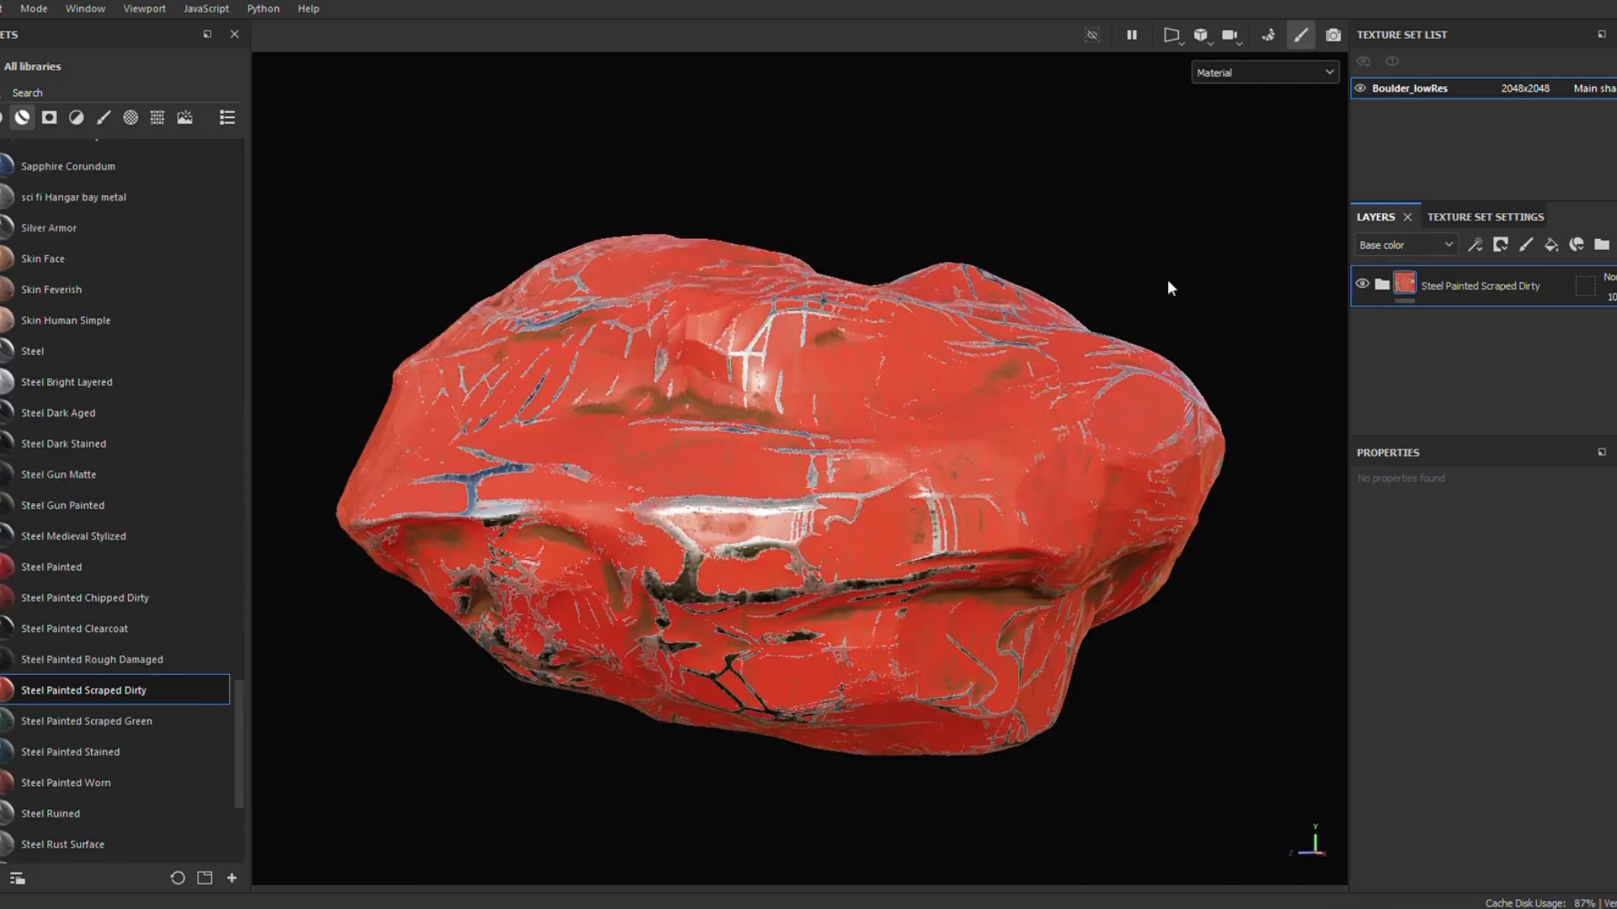
Expand the Steel Painted Scraped Dirty folder and examine its layers and the Sharpen layer's properties
{"action": "mouse_move", "coordinate": [1312, 282]}
{"action": "left_mouse_down", "text": "alt"}
{"action": "mouse_move", "coordinate": [1057, 371]}
{"action": "mouse_move", "coordinate": [741, 451]}
{"action": "mouse_move", "coordinate": [780, 371]}
{"action": "mouse_move", "coordinate": [955, 267]}
{"action": "mouse_move", "coordinate": [931, 265]}
{"action": "mouse_move", "coordinate": [986, 180]}
{"action": "mouse_move", "coordinate": [797, 433]}
{"action": "mouse_move", "coordinate": [867, 286]}
{"action": "left_mouse_up", "text": "alt"}
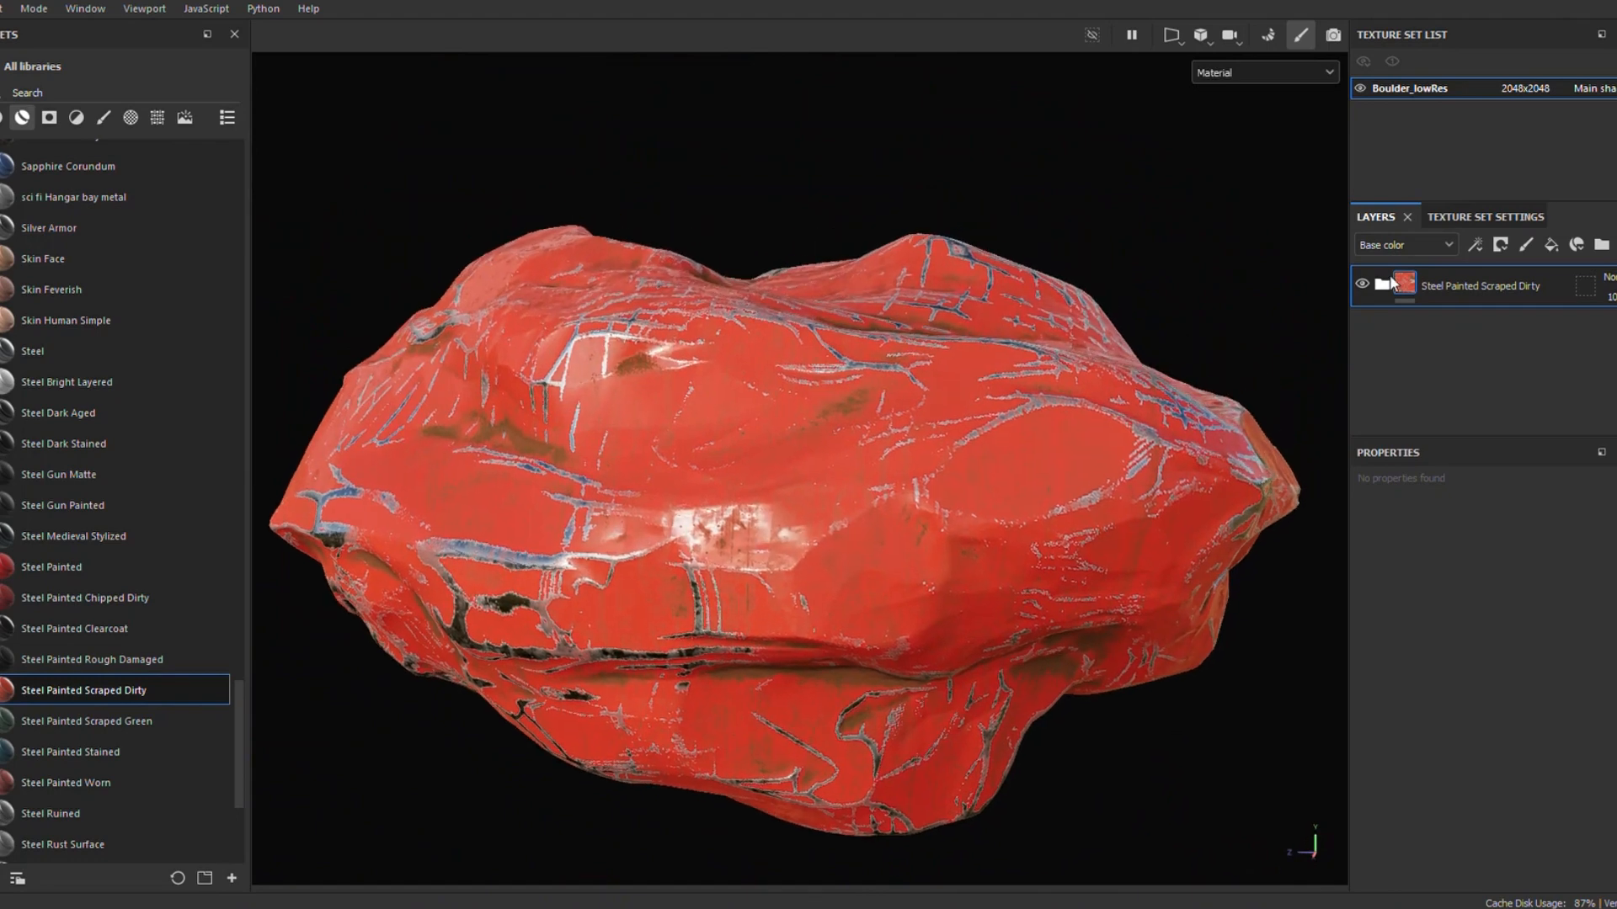
{"action": "left_click", "coordinate": [1387, 280]}
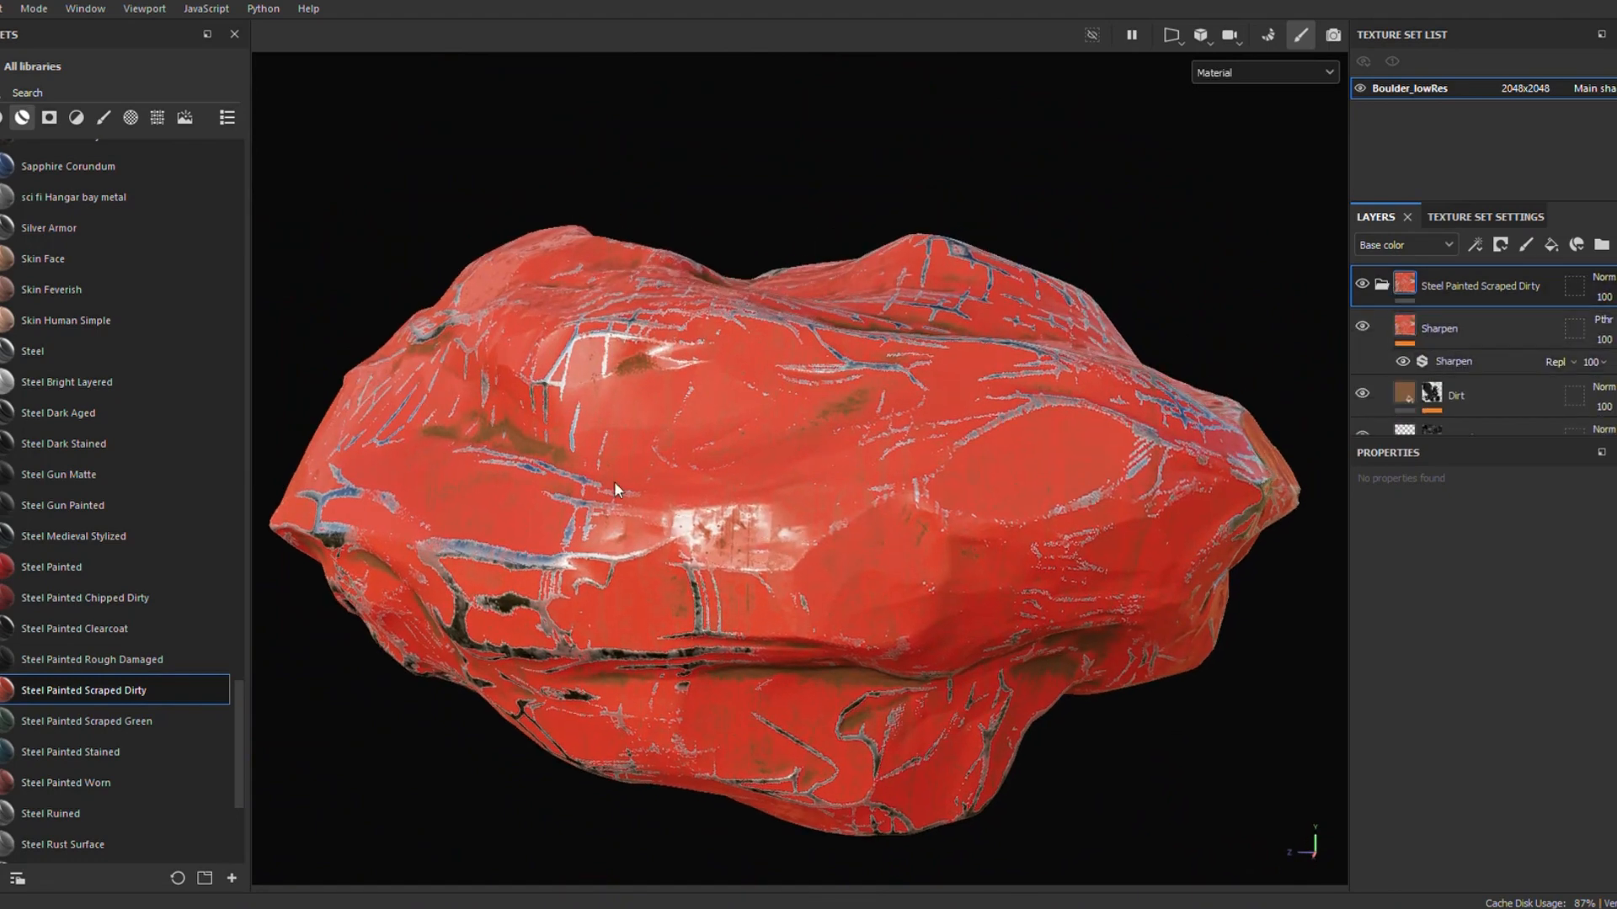
{"action": "left_click", "coordinate": [1382, 331]}
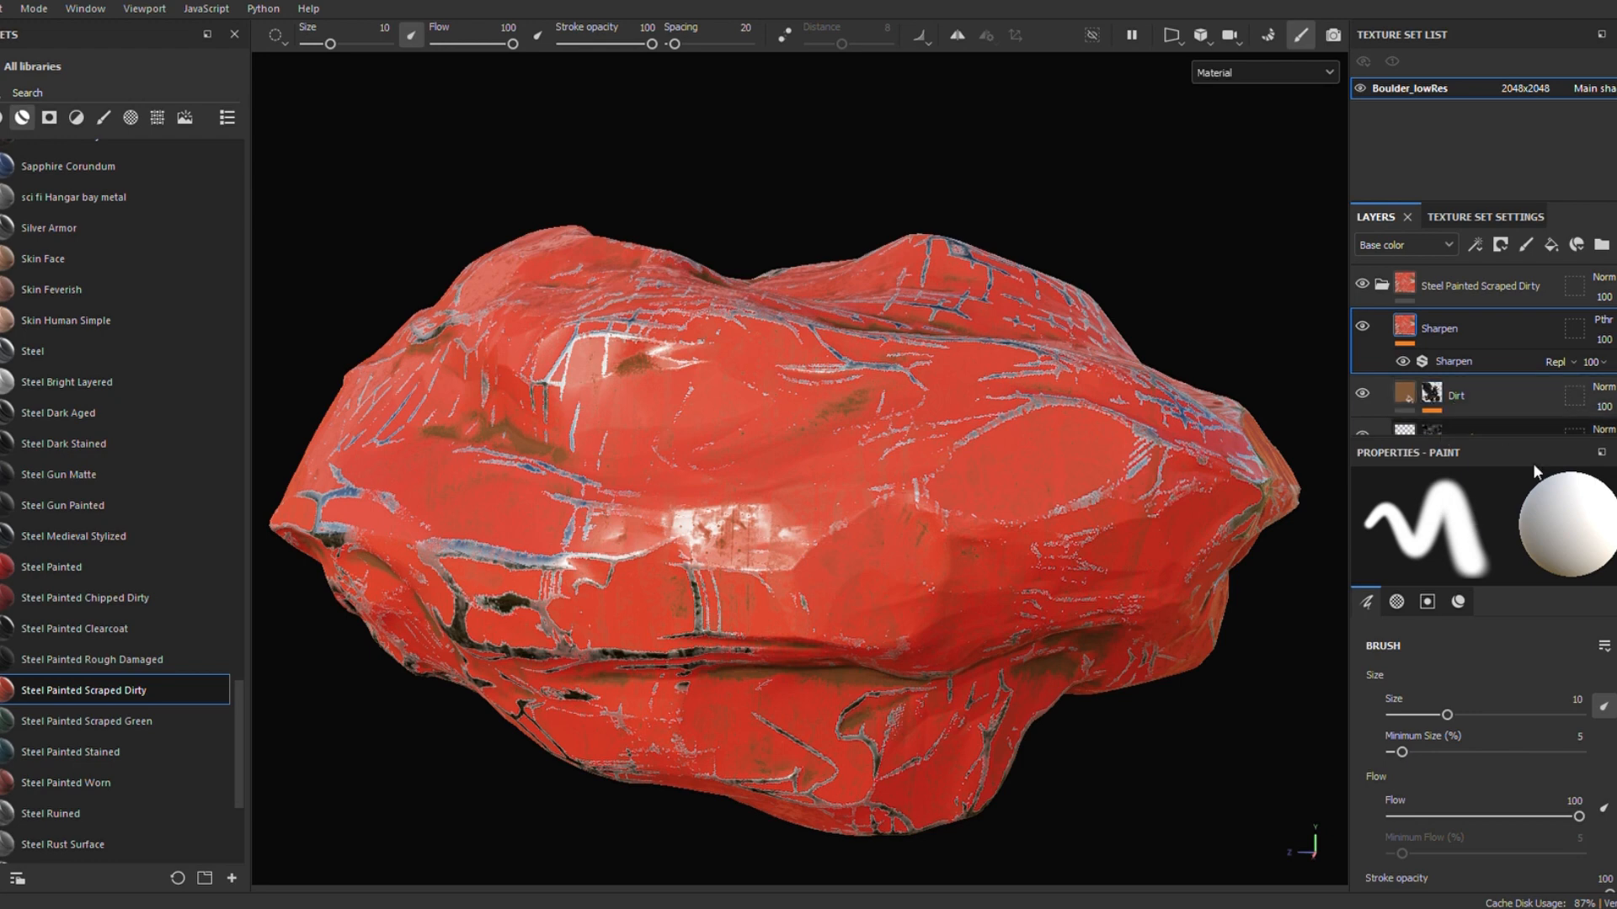
{"action": "scroll", "coordinate": [1484, 757], "scroll_direction": "down", "scroll_amount": 1}
{"action": "scroll", "coordinate": [1484, 757], "scroll_direction": "down", "scroll_amount": 3}
{"action": "scroll", "coordinate": [1483, 758], "scroll_direction": "up", "scroll_amount": 3}
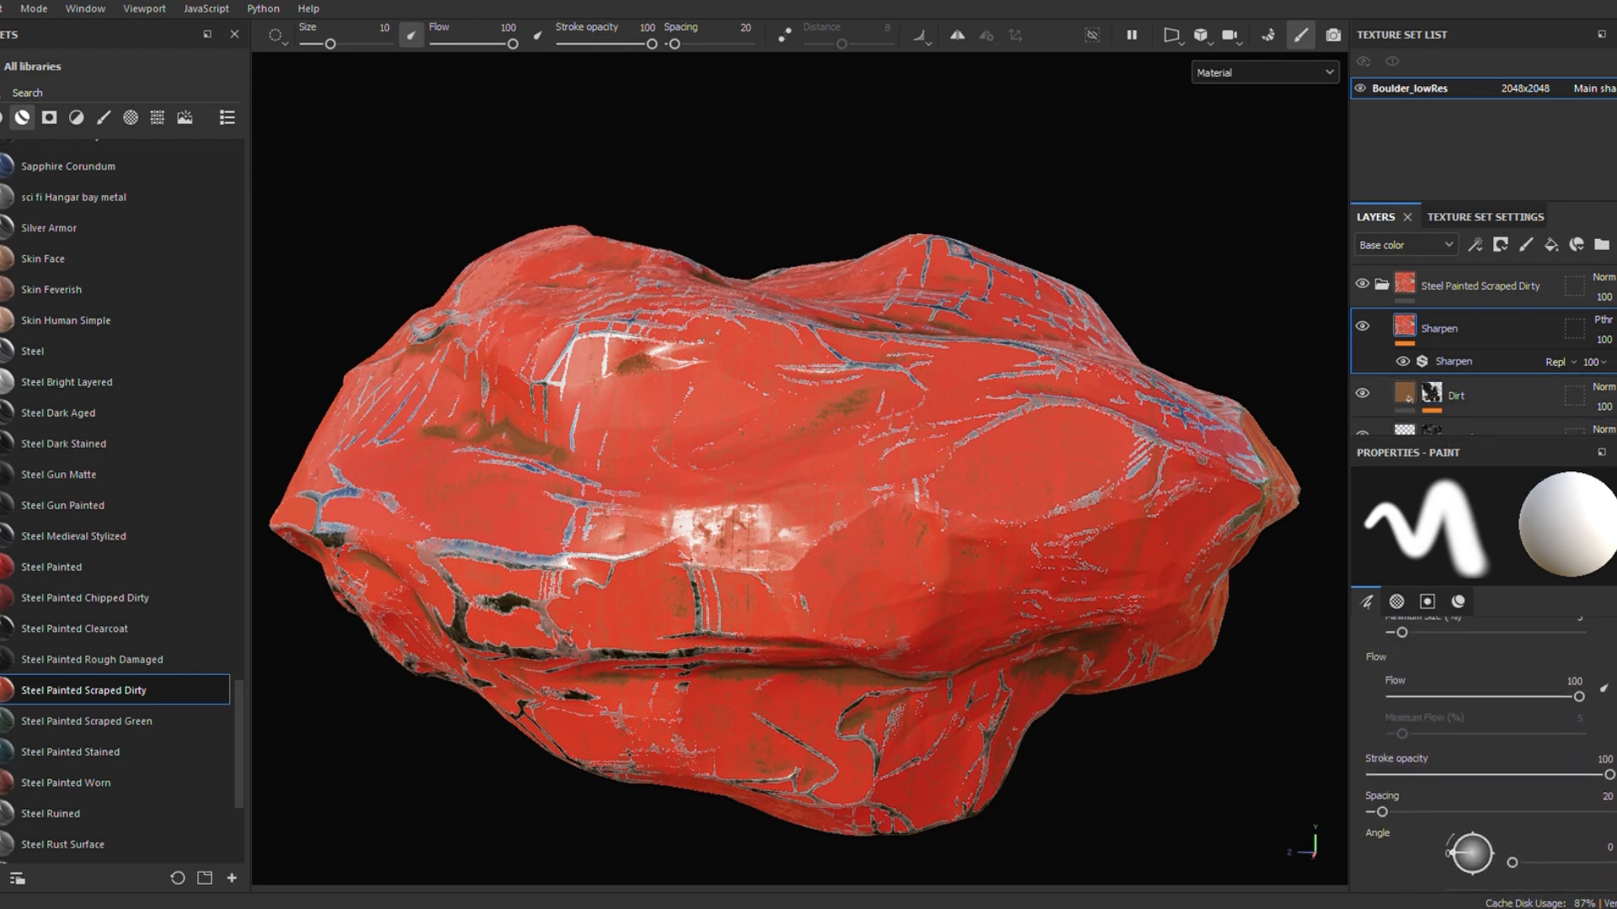
{"action": "left_click", "coordinate": [1479, 285]}
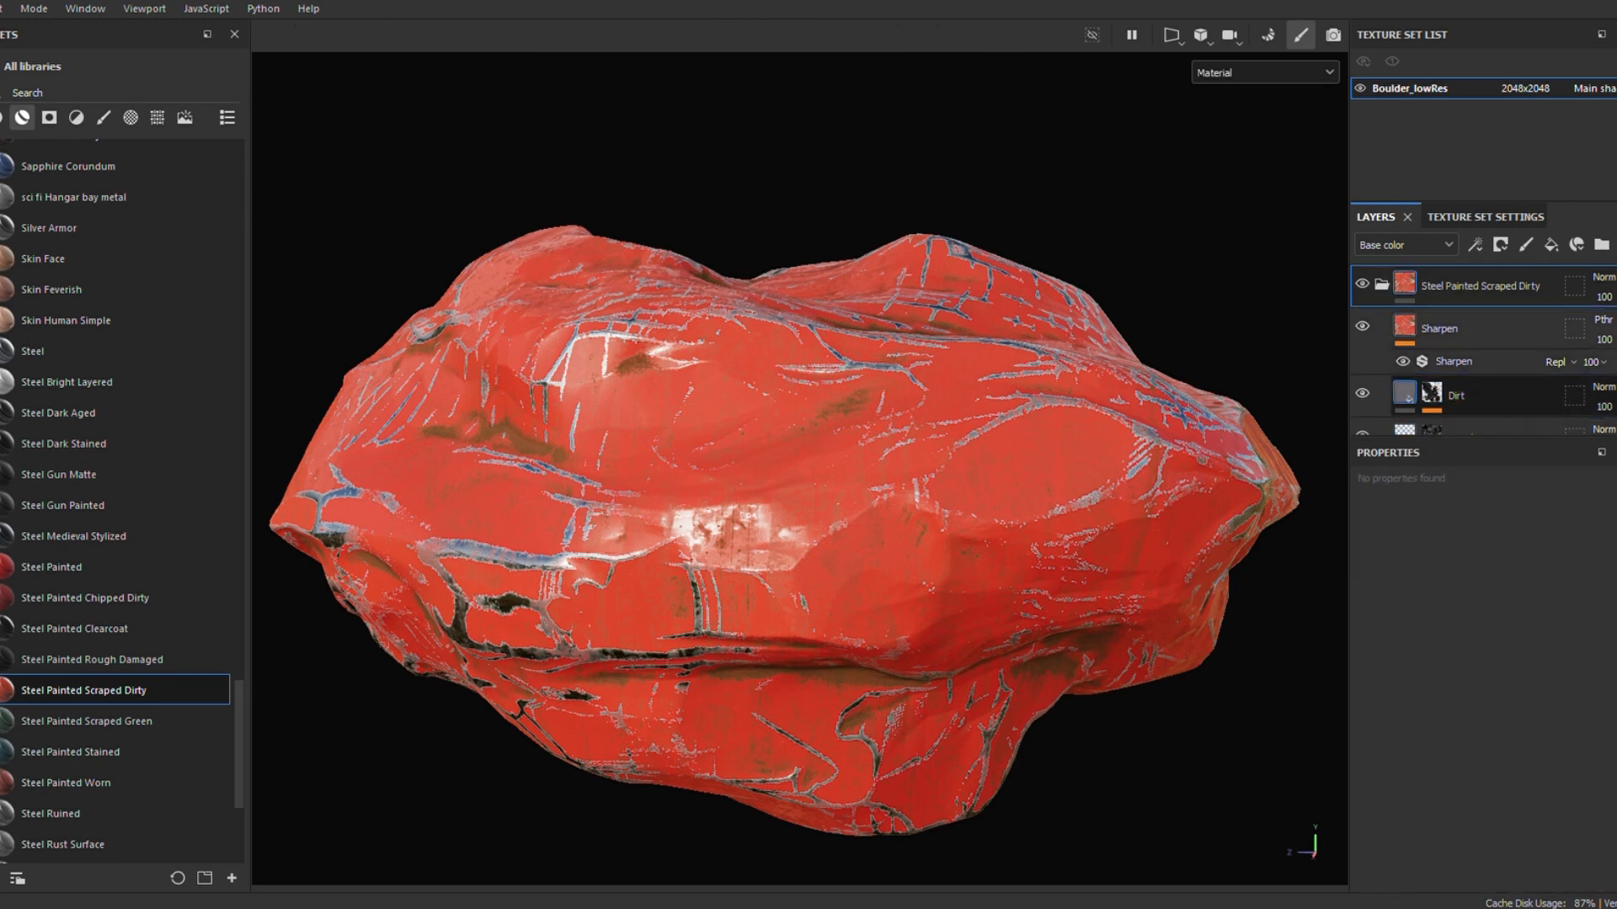
Shift the Dirt layer's tri-planar projection sideways, and remove the whole Steel Painted Scraped Dirty material
{"action": "left_click", "coordinate": [1394, 408]}
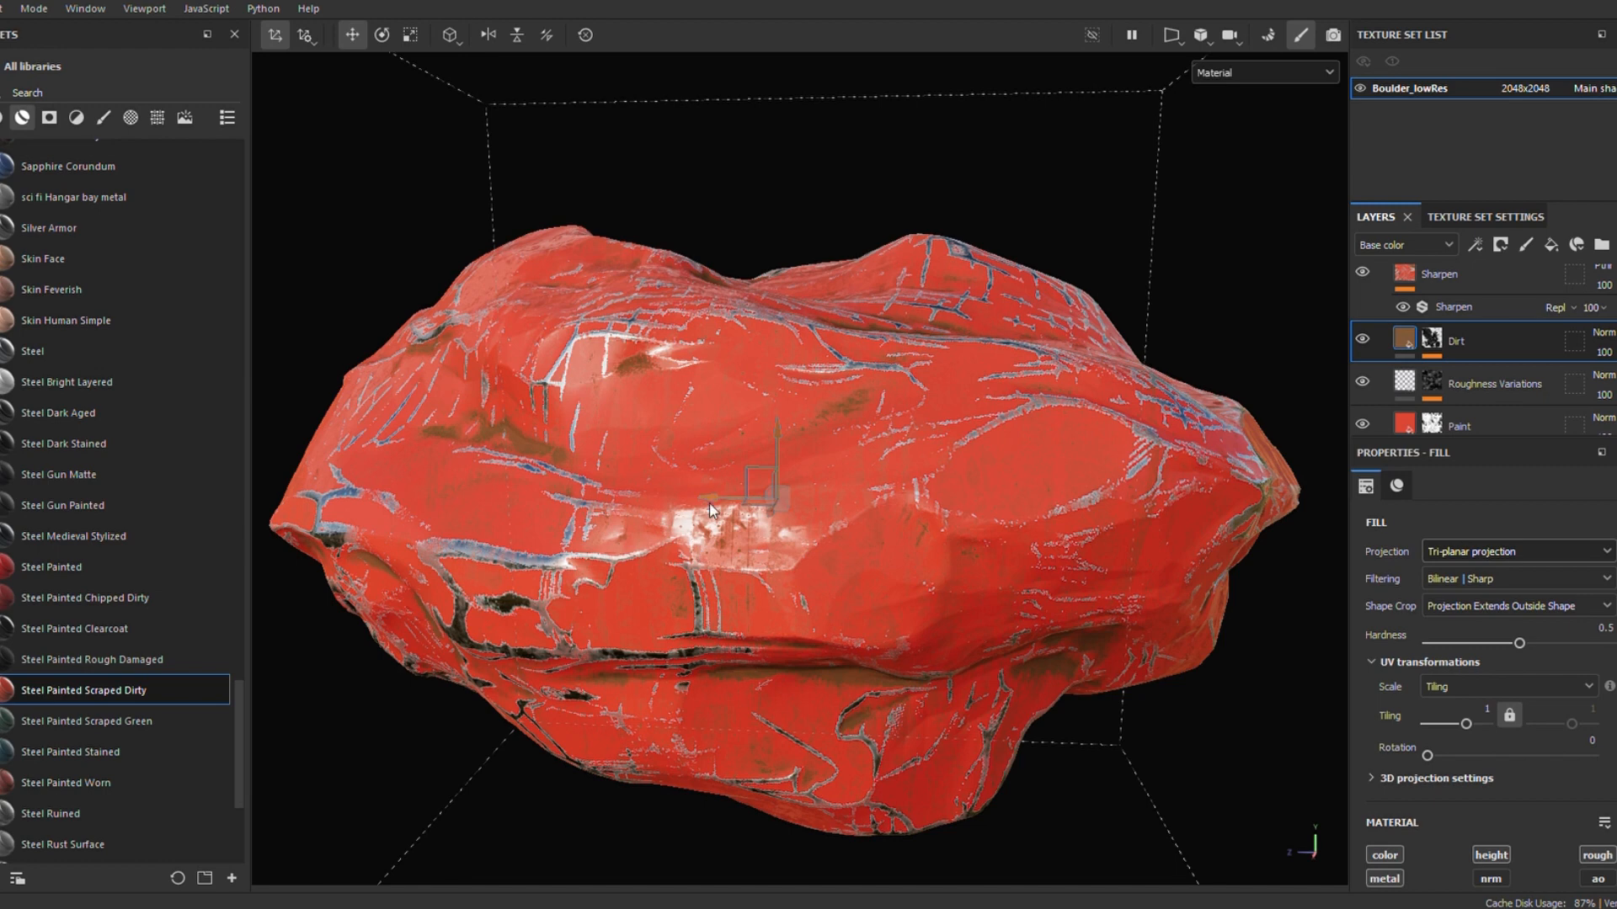
{"action": "mouse_move", "coordinate": [709, 504]}
{"action": "left_mouse_down"}
{"action": "mouse_move", "coordinate": [983, 467]}
{"action": "mouse_move", "coordinate": [650, 497]}
{"action": "mouse_move", "coordinate": [830, 492]}
{"action": "mouse_move", "coordinate": [774, 506]}
{"action": "left_mouse_up"}
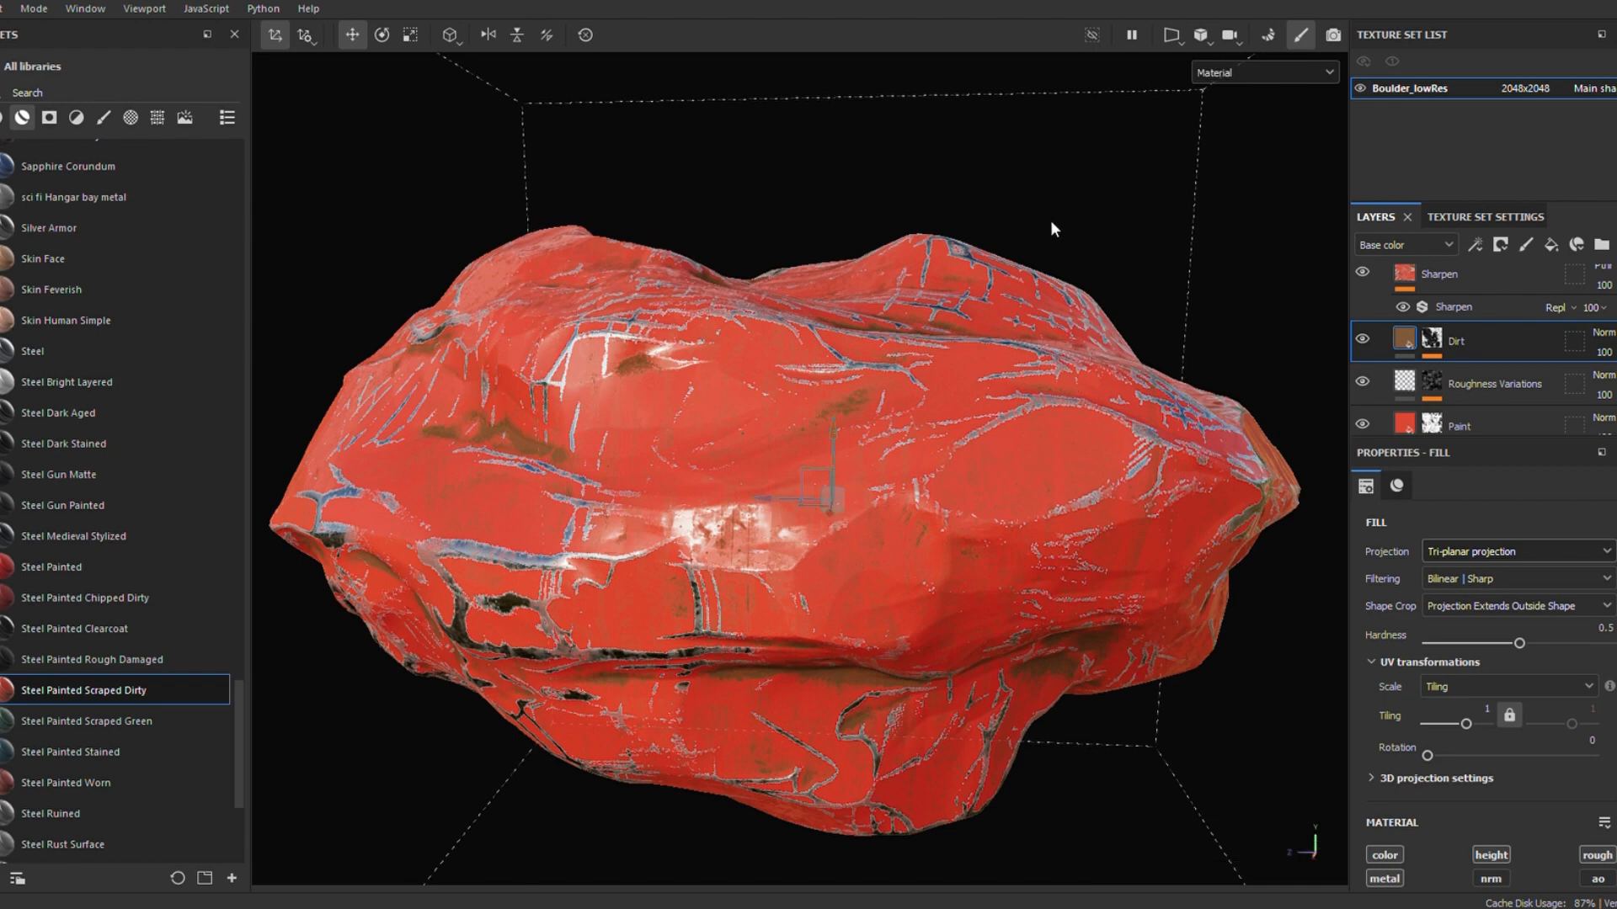
{"action": "left_click_drag", "start_coordinate": [1096, 235], "coordinate": [793, 521], "text": "alt"}
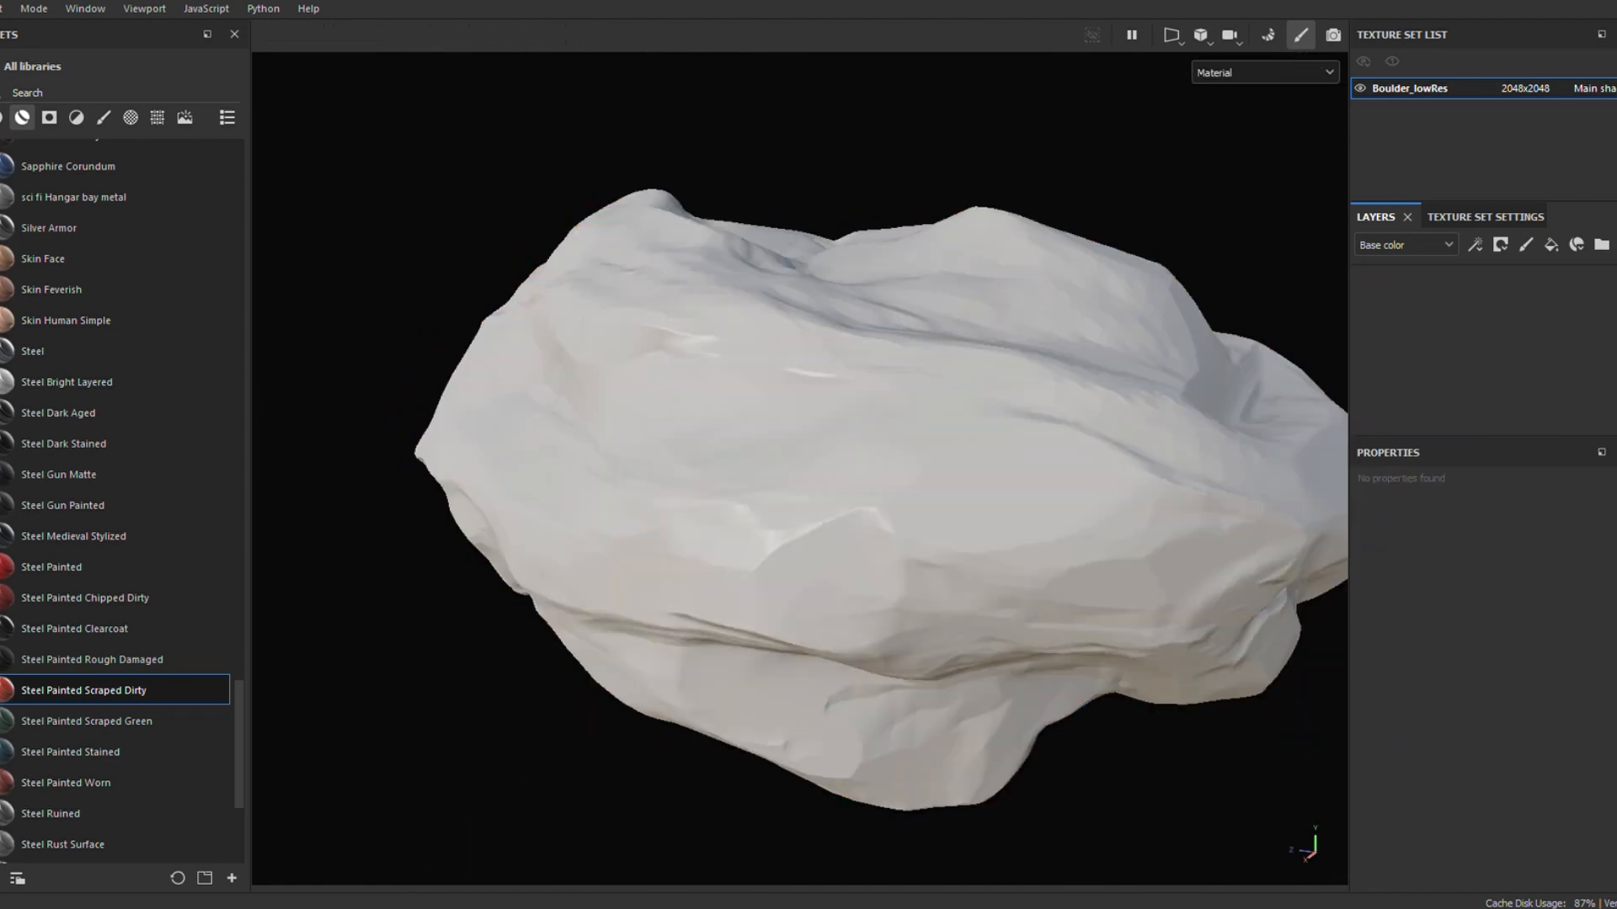
Find Plastic Grid Bumpy among the base materials and apply it to the boulder as a fill
{"action": "left_click", "coordinate": [3, 118]}
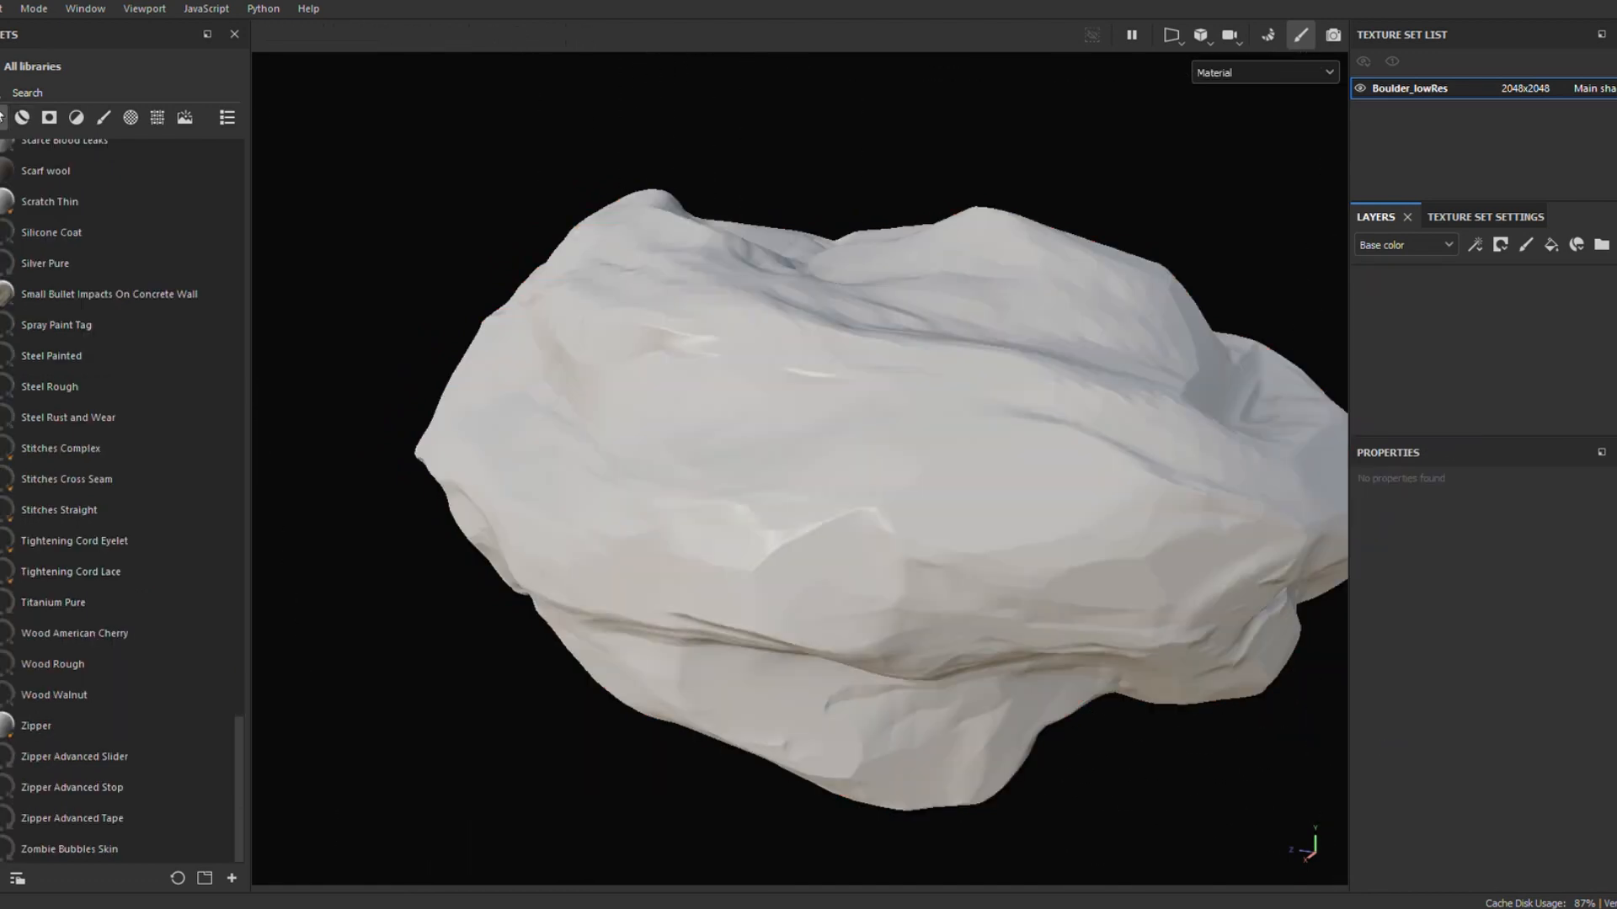
{"action": "scroll", "coordinate": [115, 409], "scroll_direction": "up", "scroll_amount": 20}
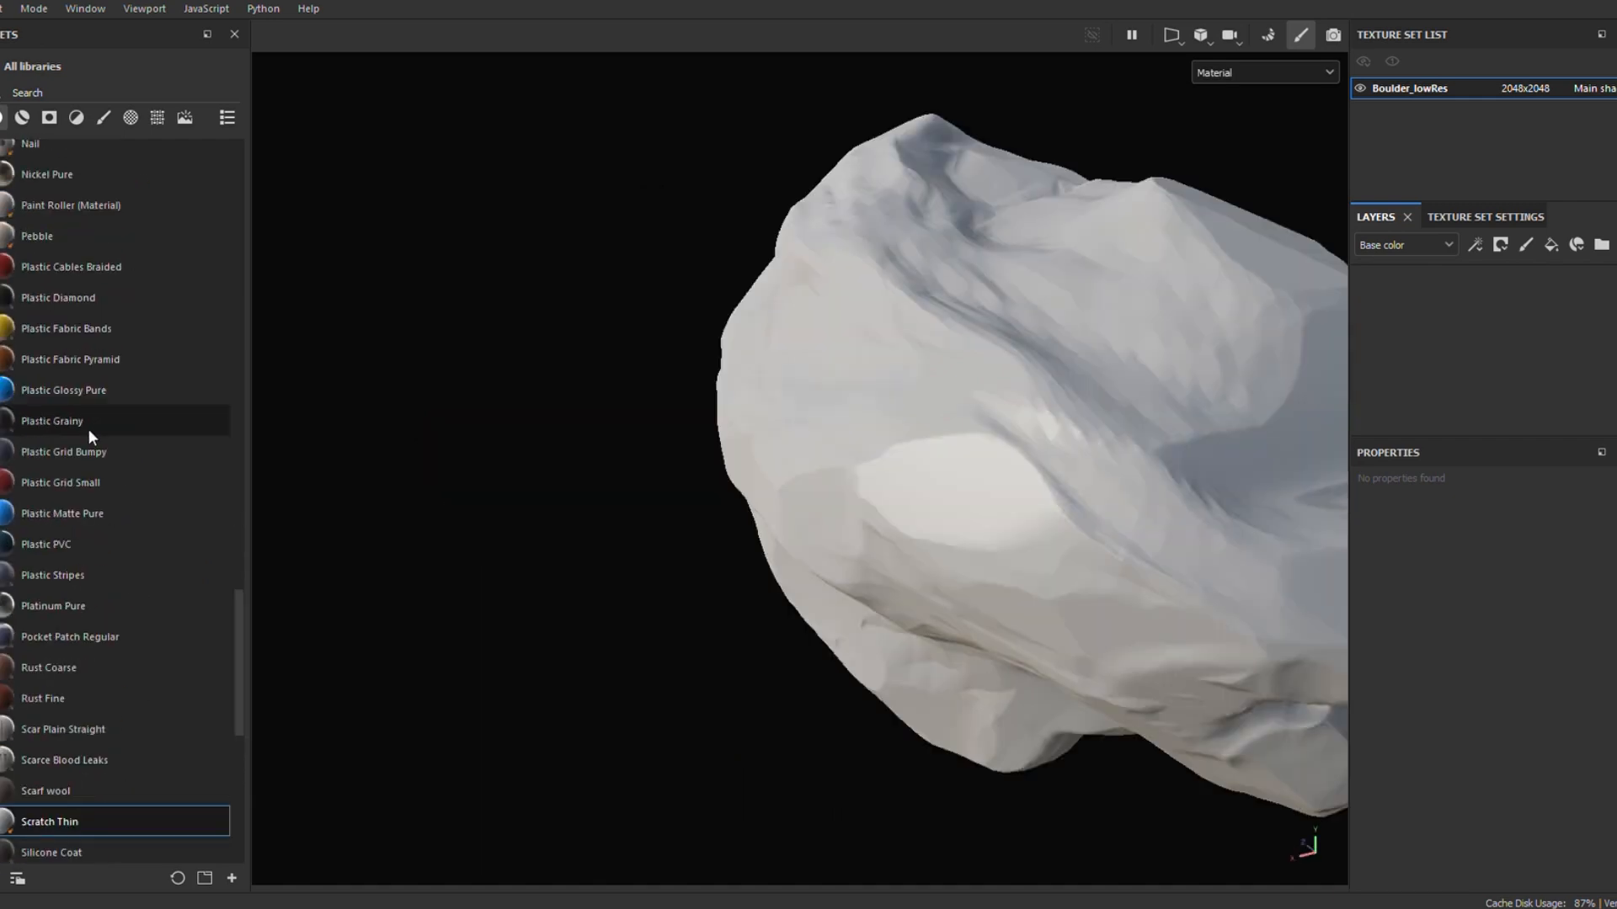
{"action": "left_click_drag", "start_coordinate": [88, 452], "coordinate": [876, 457]}
Reposition the tri-planar projection of the Plastic Grid Bumpy fill on the boulder
{"action": "left_click_drag", "start_coordinate": [770, 437], "coordinate": [876, 407], "text": "alt"}
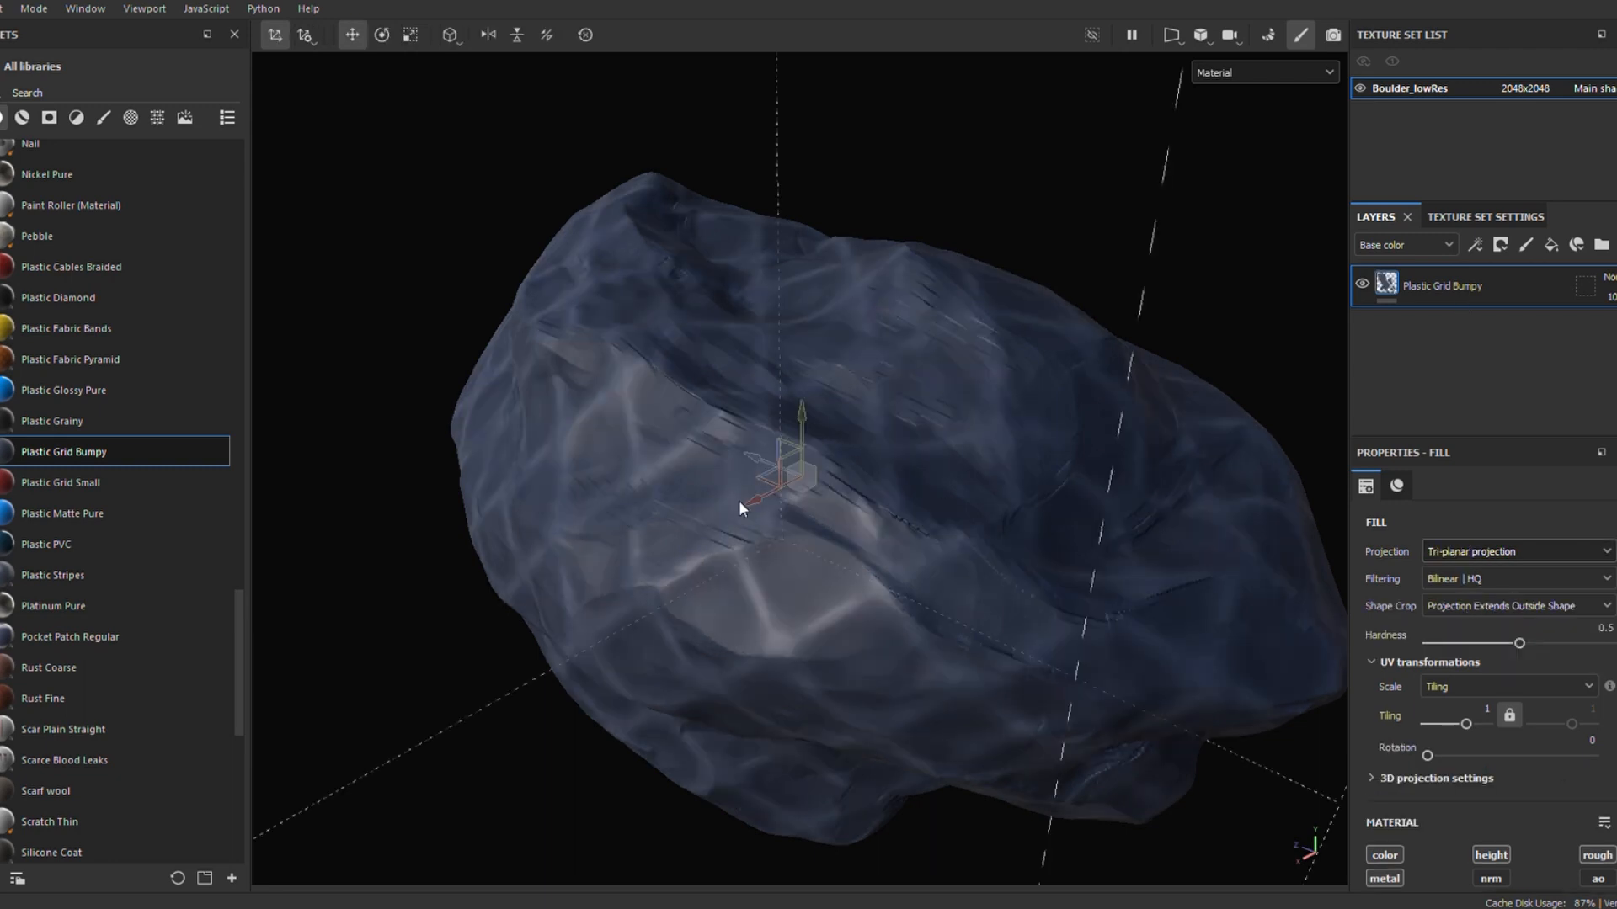
{"action": "left_click_drag", "start_coordinate": [740, 500], "coordinate": [881, 463]}
{"action": "left_click_drag", "start_coordinate": [837, 404], "coordinate": [1096, 469]}
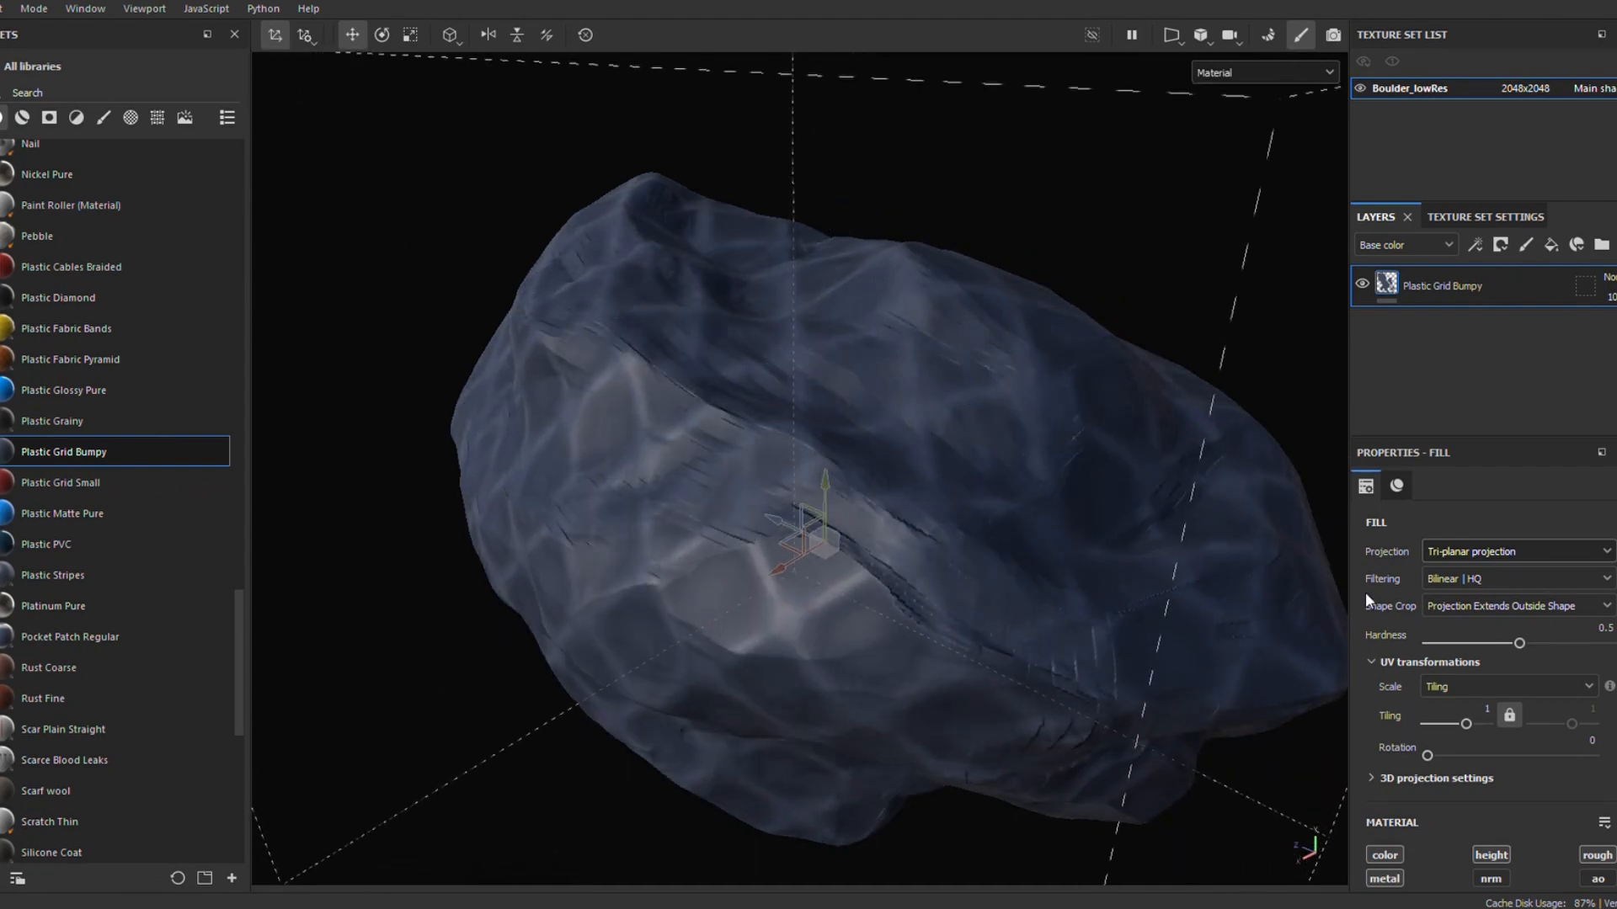
Shift the Plastic Grid Bumpy projection upward on the boulder and adjust its hardness
{"action": "left_click_drag", "start_coordinate": [827, 488], "coordinate": [855, 442]}
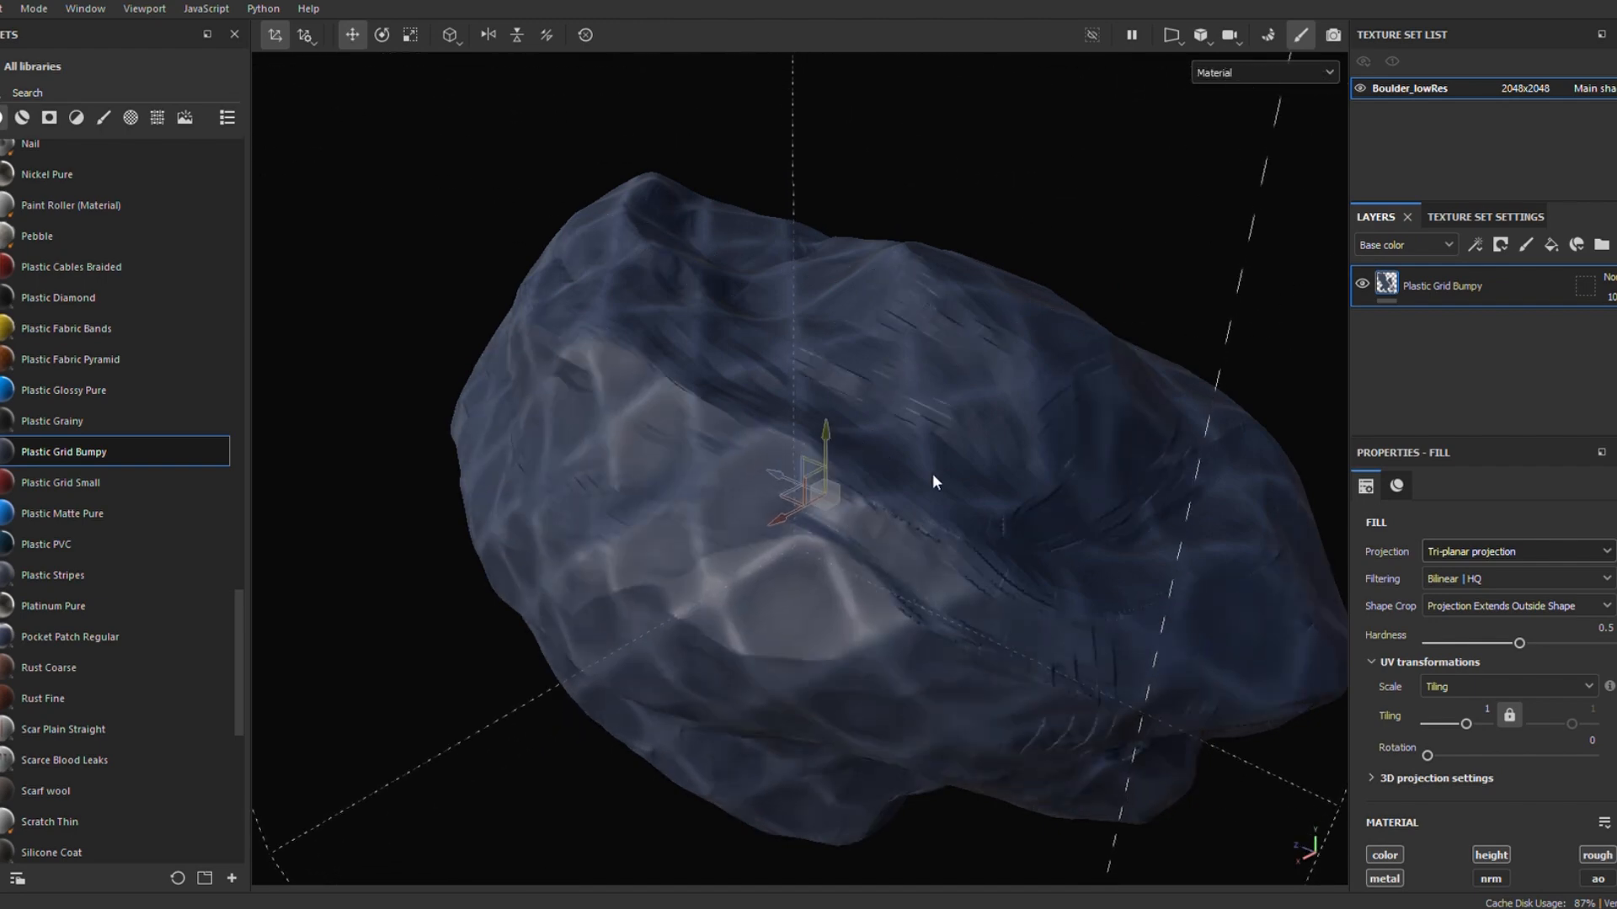
{"action": "left_click_drag", "start_coordinate": [1520, 642], "coordinate": [1523, 642]}
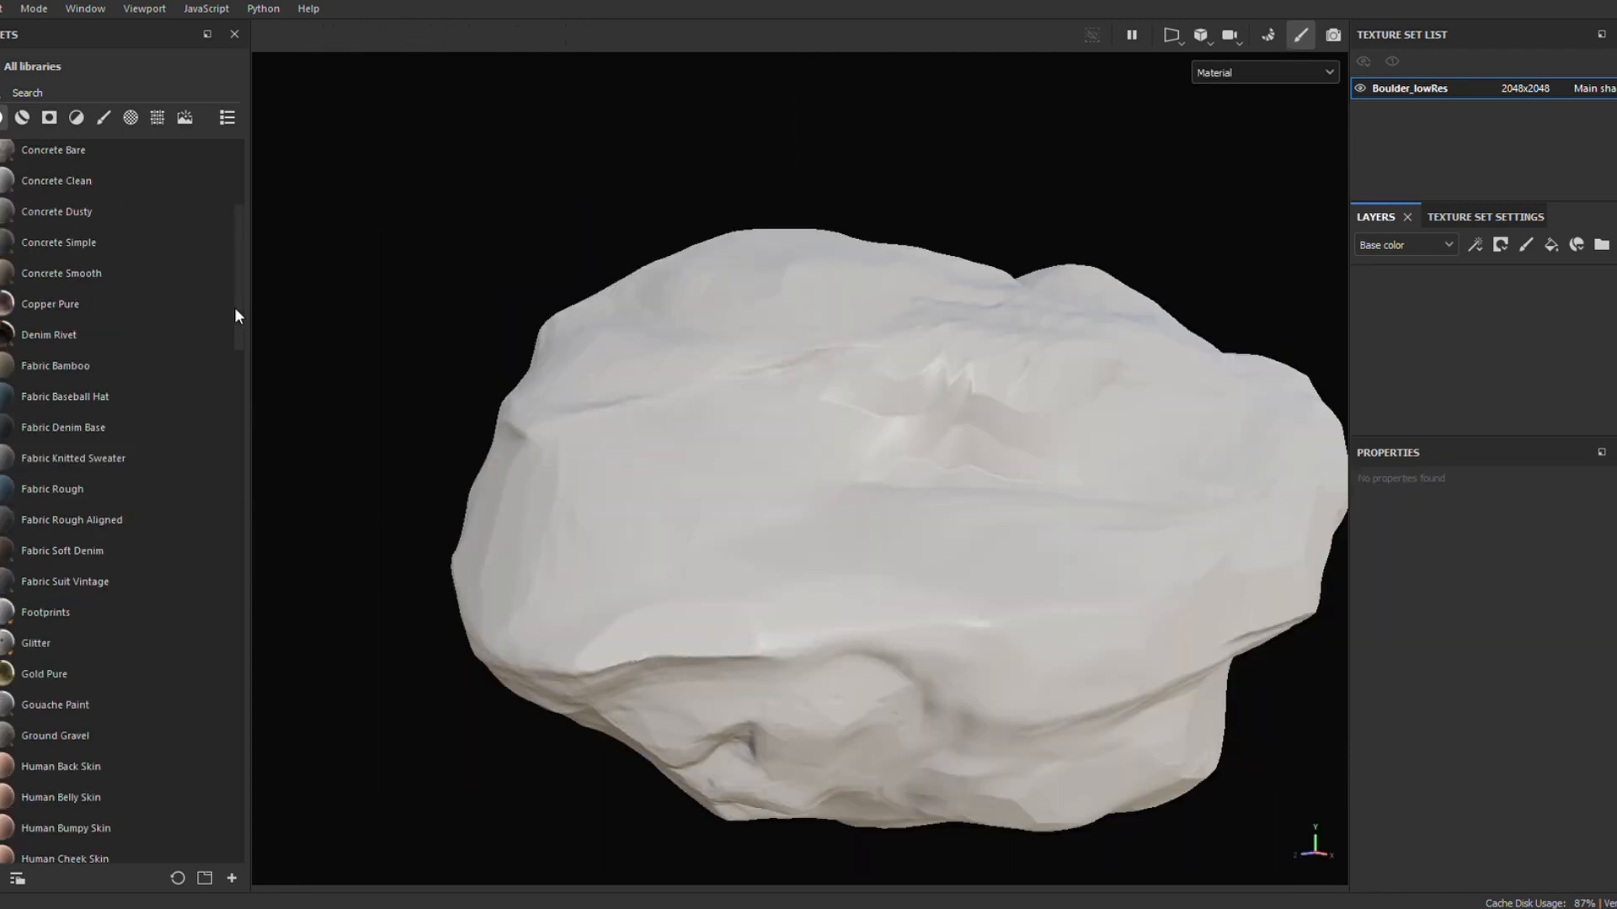
Find Concrete Dusty among the base materials and apply it to the boulder as a fill
{"action": "scroll", "coordinate": [239, 300], "scroll_direction": "up", "scroll_amount": 2}
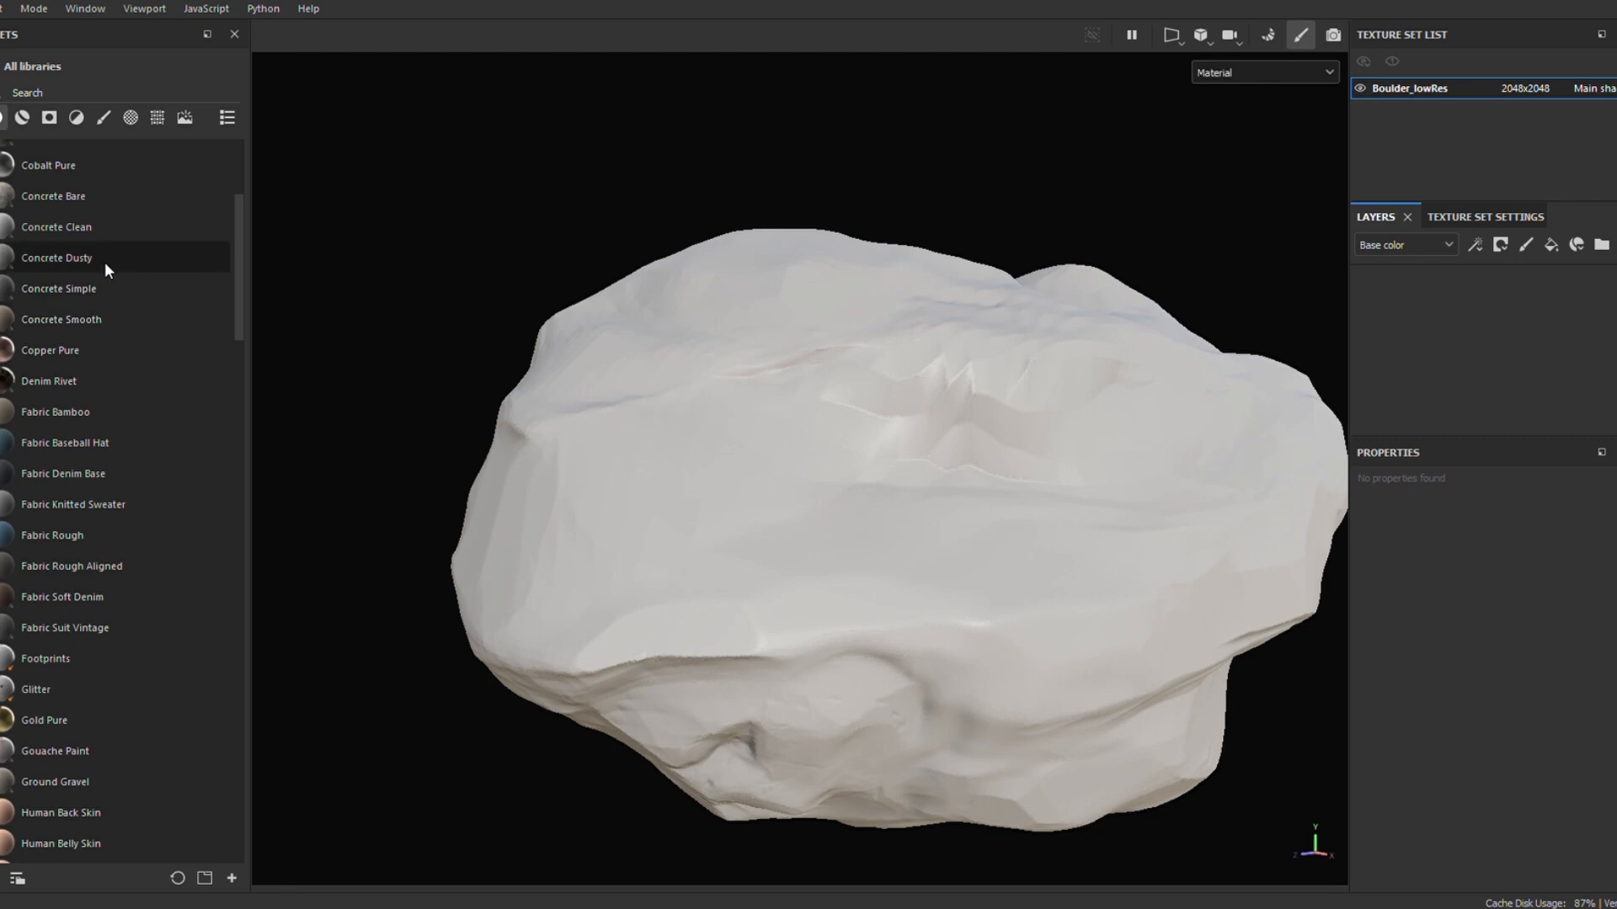
{"action": "left_click_drag", "start_coordinate": [104, 261], "coordinate": [992, 431]}
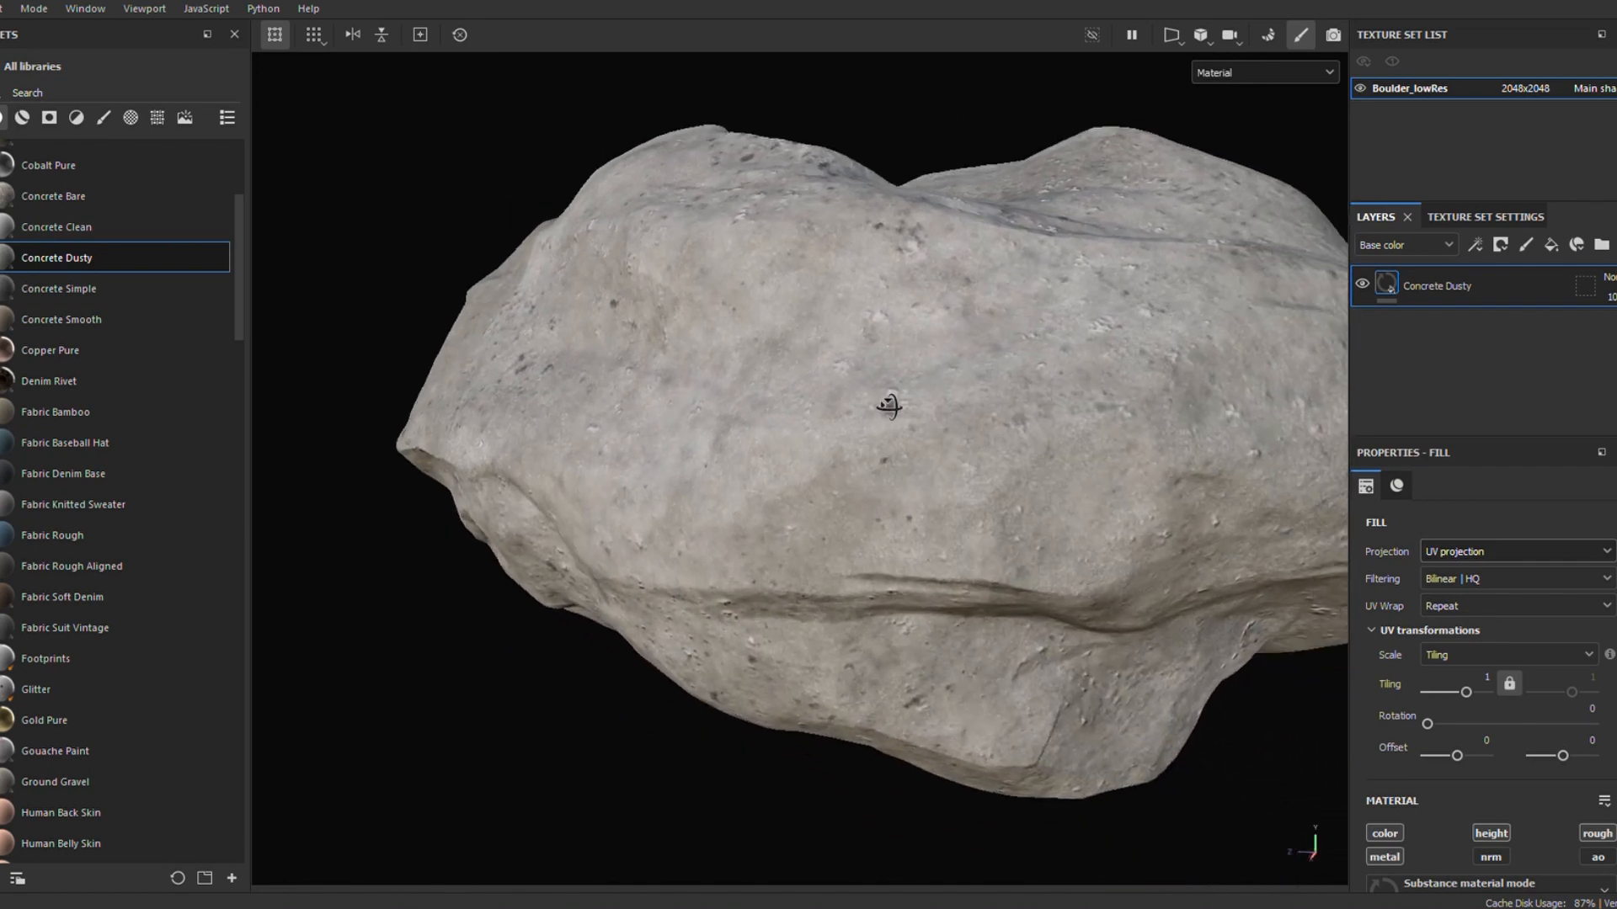
{"action": "left_click_drag", "start_coordinate": [889, 406], "coordinate": [943, 394], "text": "alt"}
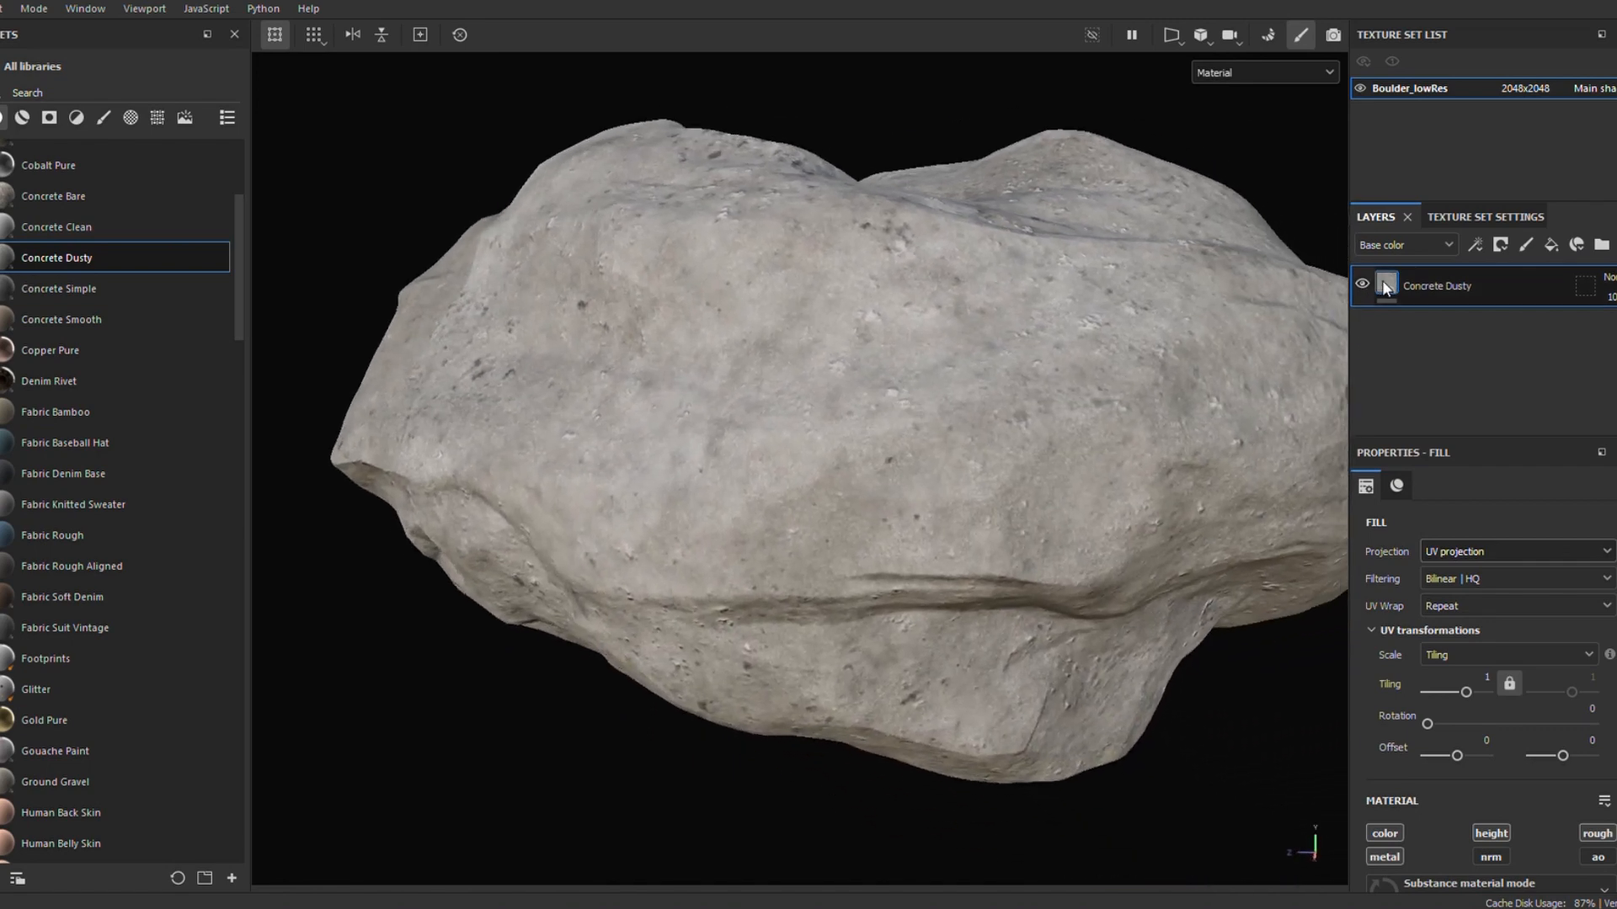
{"action": "left_click_drag", "start_coordinate": [1192, 404], "coordinate": [1125, 444], "text": "alt"}
Inspect the texture seam on the boulder up close and switch the Concrete Dusty fill to tri-planar projection
{"action": "scroll", "coordinate": [635, 534], "scroll_direction": "up", "scroll_amount": 15}
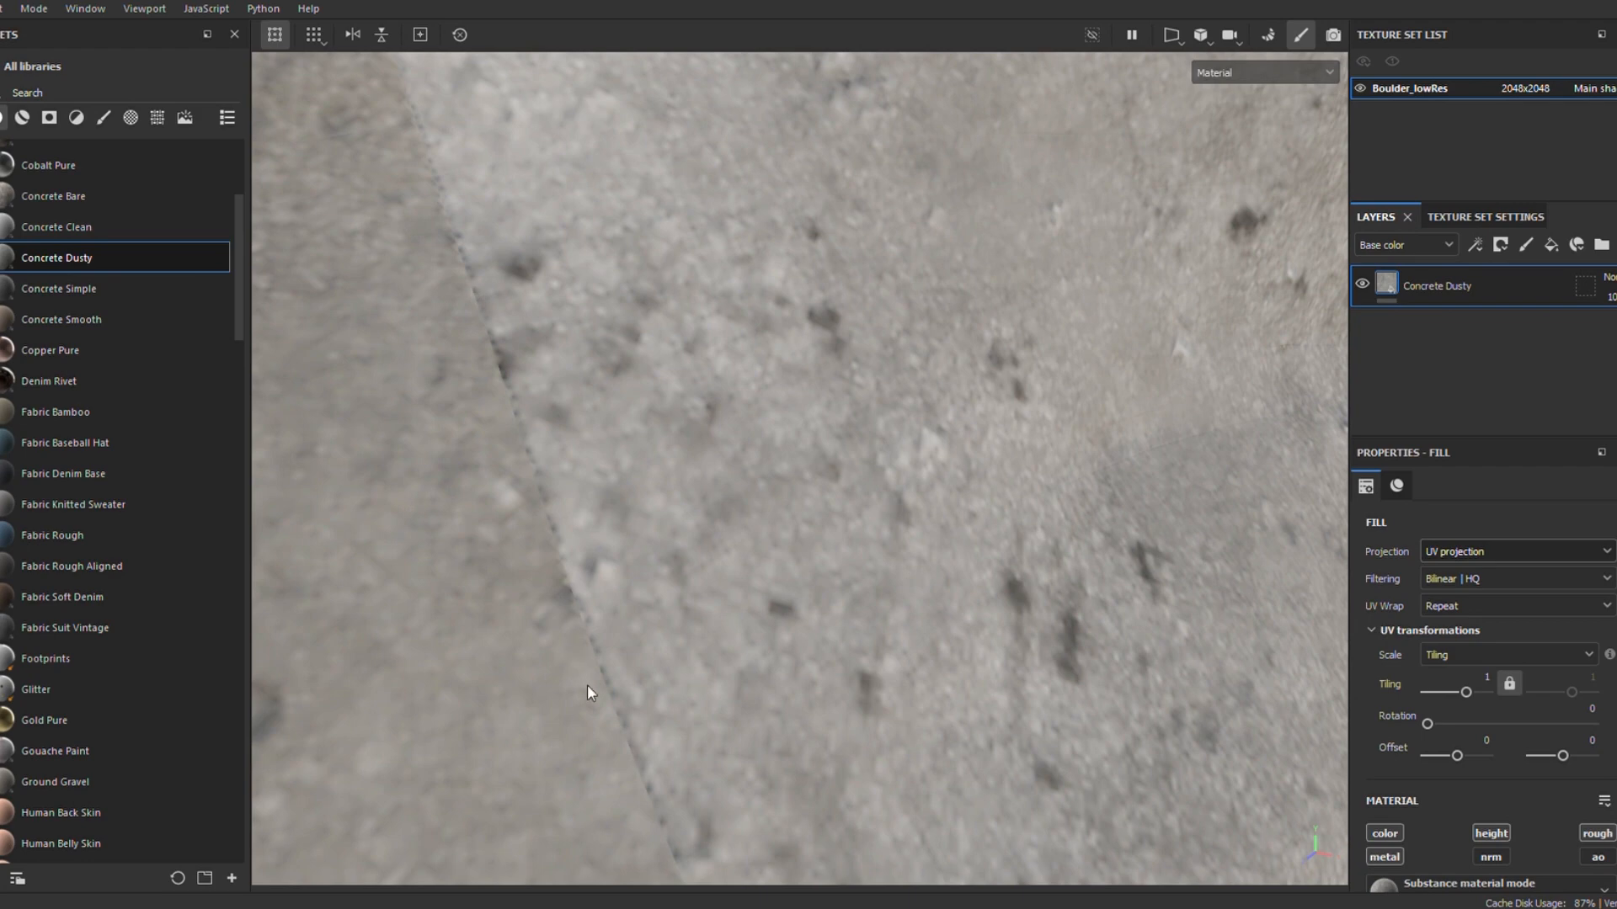
{"action": "scroll", "coordinate": [552, 459], "scroll_direction": "down", "scroll_amount": 10}
{"action": "scroll", "coordinate": [564, 485], "scroll_direction": "up", "scroll_amount": 5}
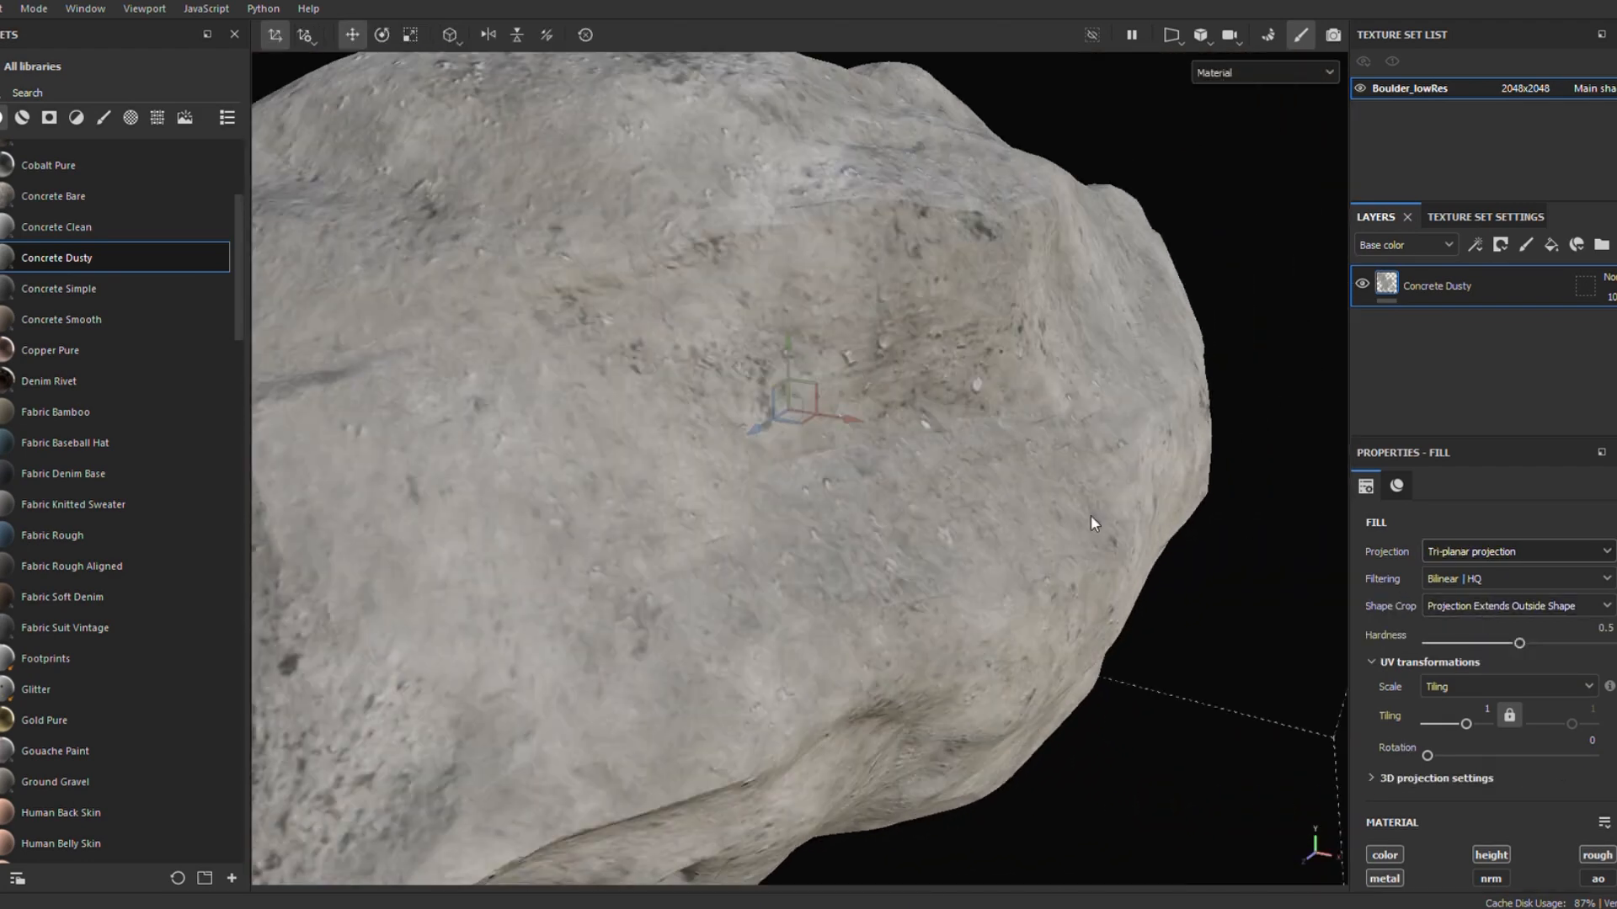
{"action": "left_click_drag", "start_coordinate": [1074, 433], "coordinate": [888, 450], "text": "alt"}
{"action": "left_click_drag", "start_coordinate": [1097, 361], "coordinate": [932, 404], "text": "alt"}
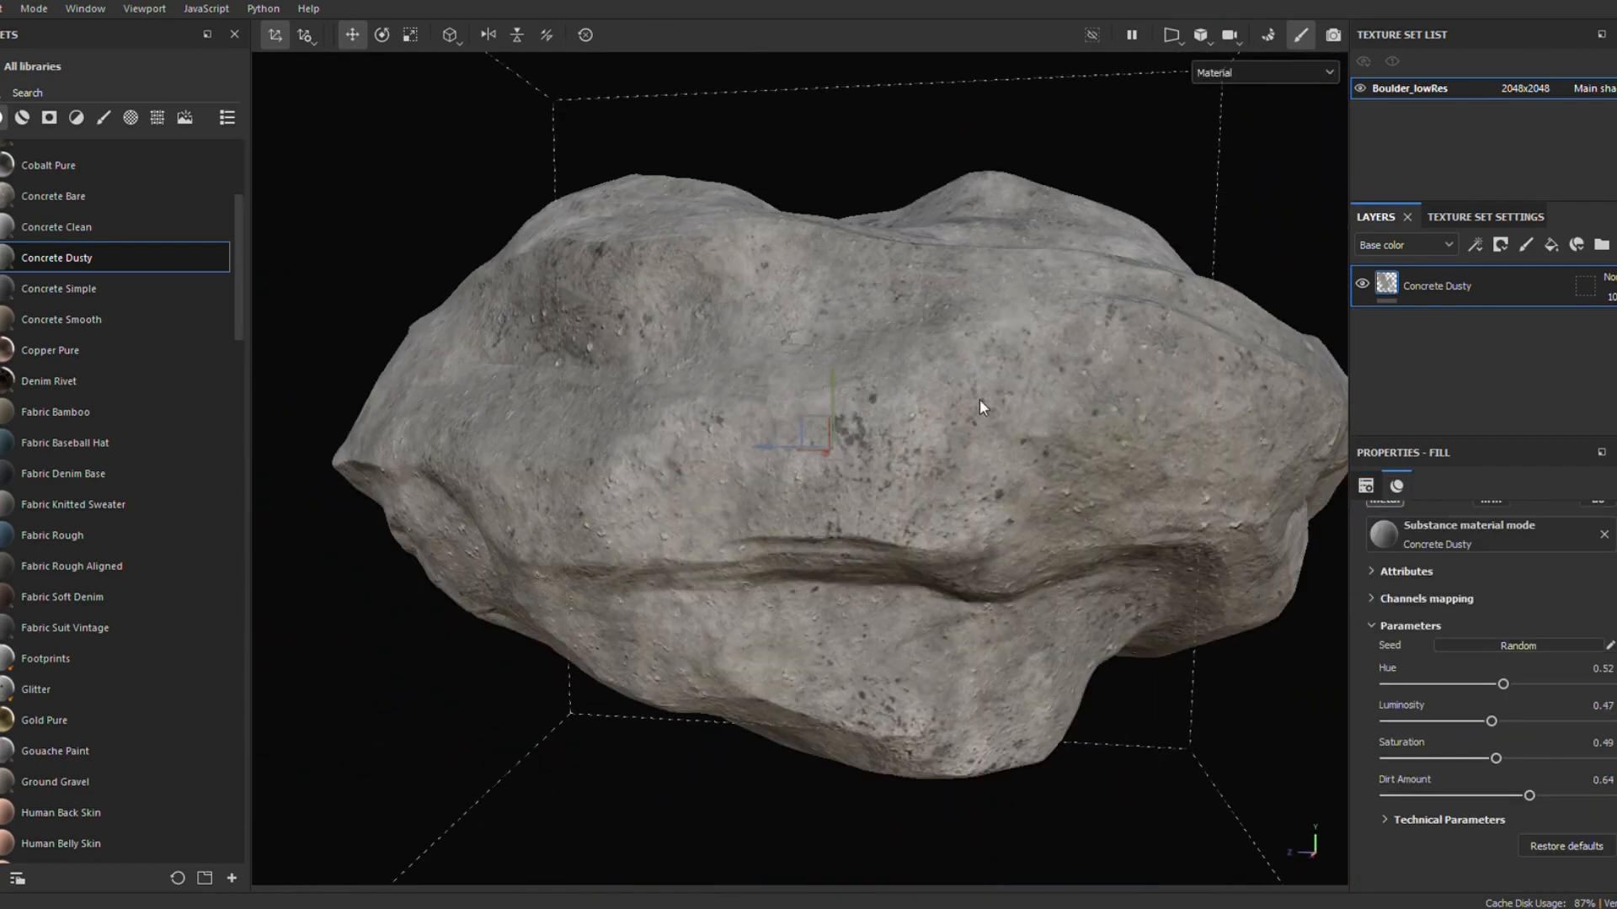
Examine the Concrete Dusty surface on the boulder from several sides, both up close and from far away
{"action": "right_click_drag", "start_coordinate": [801, 389], "coordinate": [1047, 428], "text": "alt"}
{"action": "left_click_drag", "start_coordinate": [1047, 428], "coordinate": [725, 429], "text": "alt"}
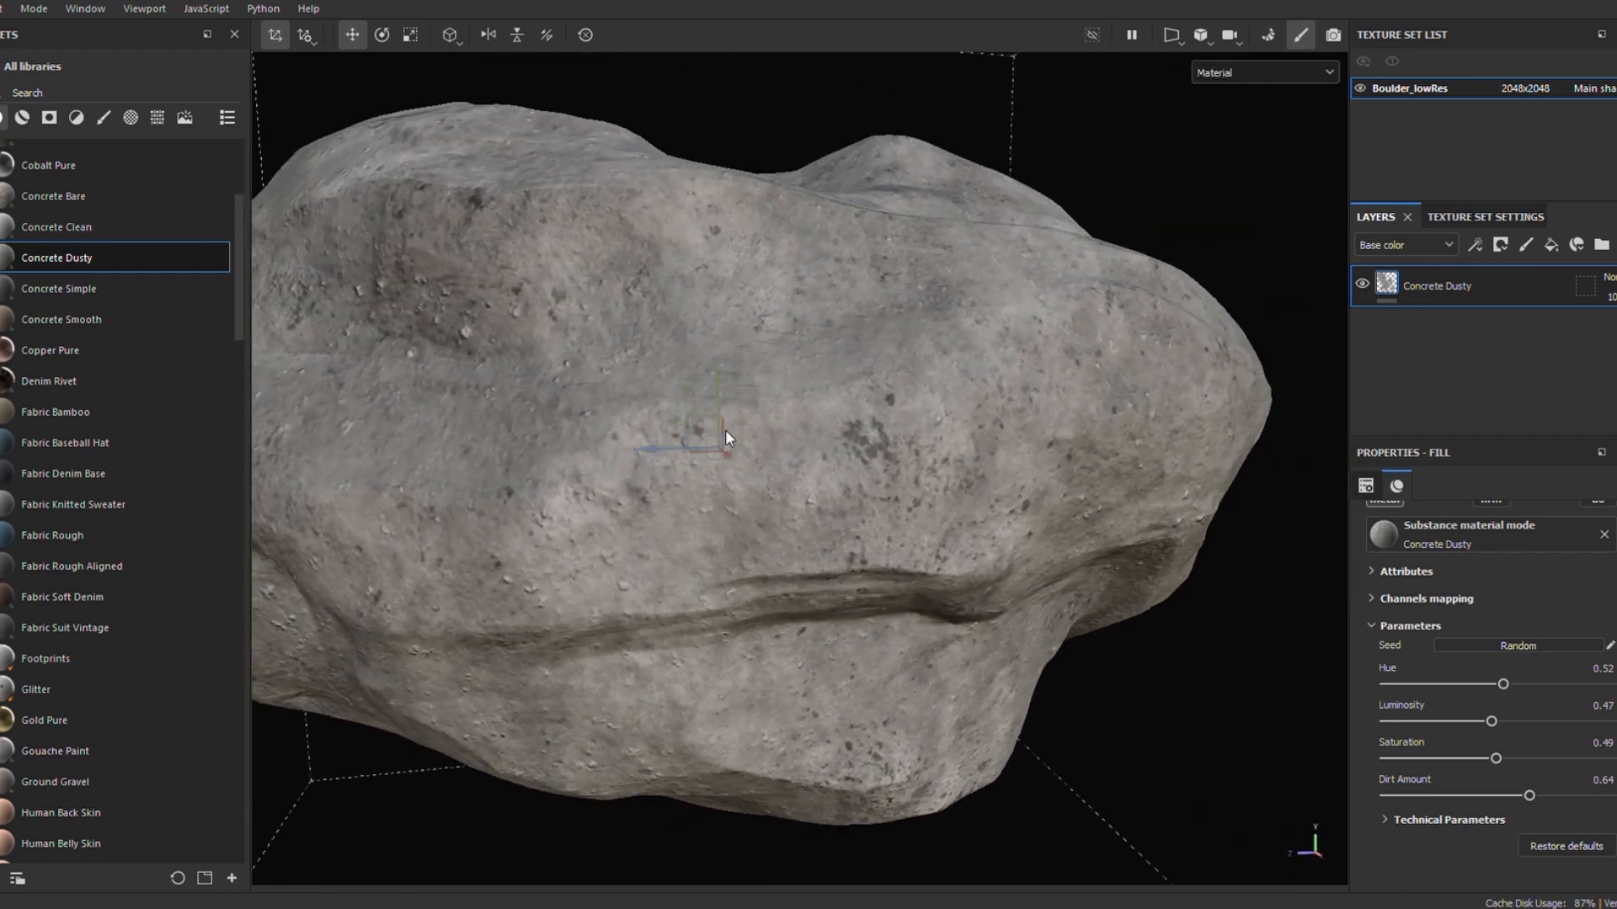
{"action": "middle_click_drag", "start_coordinate": [725, 430], "coordinate": [957, 407], "text": "alt"}
{"action": "right_click_drag", "start_coordinate": [1069, 351], "coordinate": [842, 421], "text": "alt"}
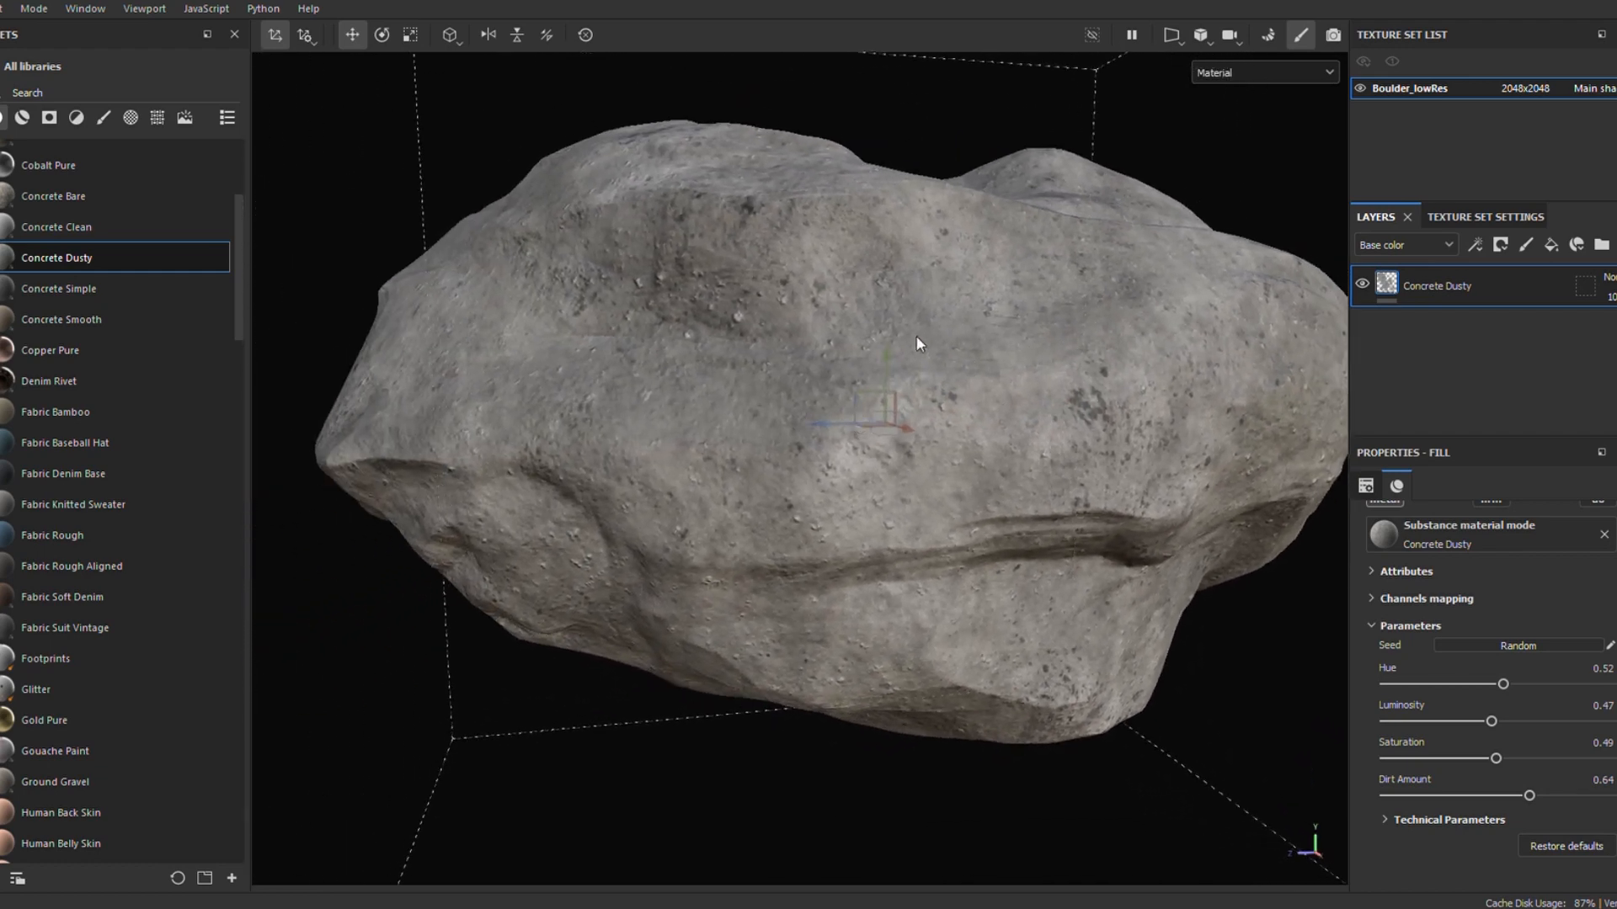
{"action": "middle_click_drag", "start_coordinate": [917, 343], "coordinate": [858, 364], "text": "alt"}
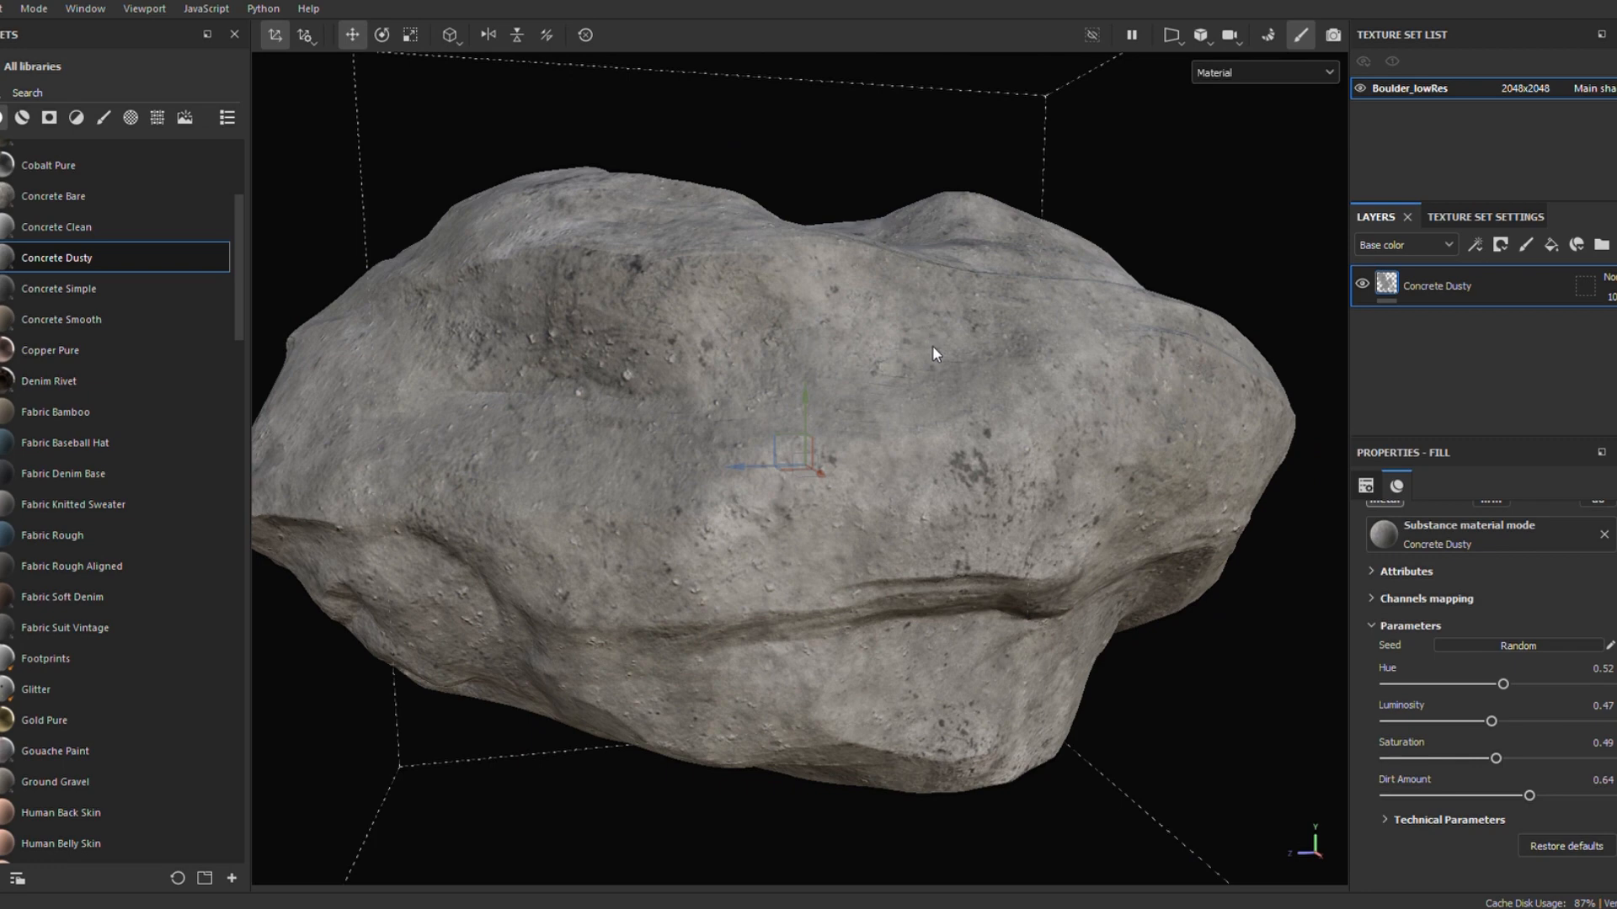
{"action": "left_click_drag", "start_coordinate": [893, 407], "coordinate": [871, 416], "text": "alt"}
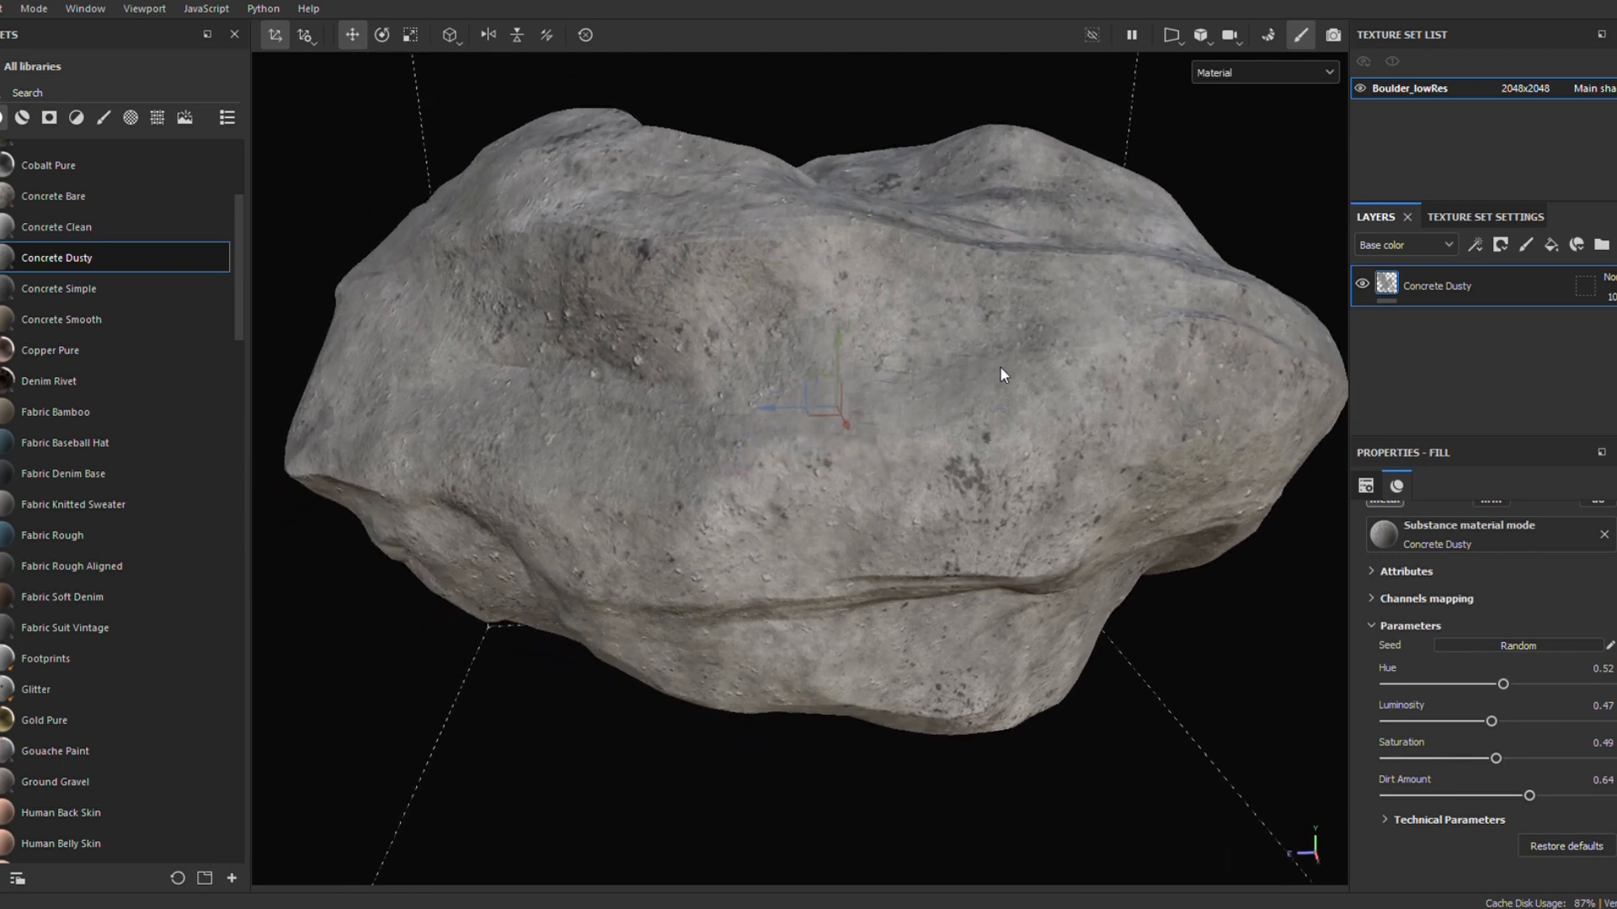
{"action": "left_click_drag", "start_coordinate": [802, 498], "coordinate": [1015, 348], "text": "alt"}
{"action": "right_click_drag", "start_coordinate": [575, 314], "coordinate": [906, 383], "text": "alt"}
{"action": "left_click_drag", "start_coordinate": [906, 383], "coordinate": [816, 343], "text": "alt"}
{"action": "right_click_drag", "start_coordinate": [815, 344], "coordinate": [606, 394], "text": "alt"}
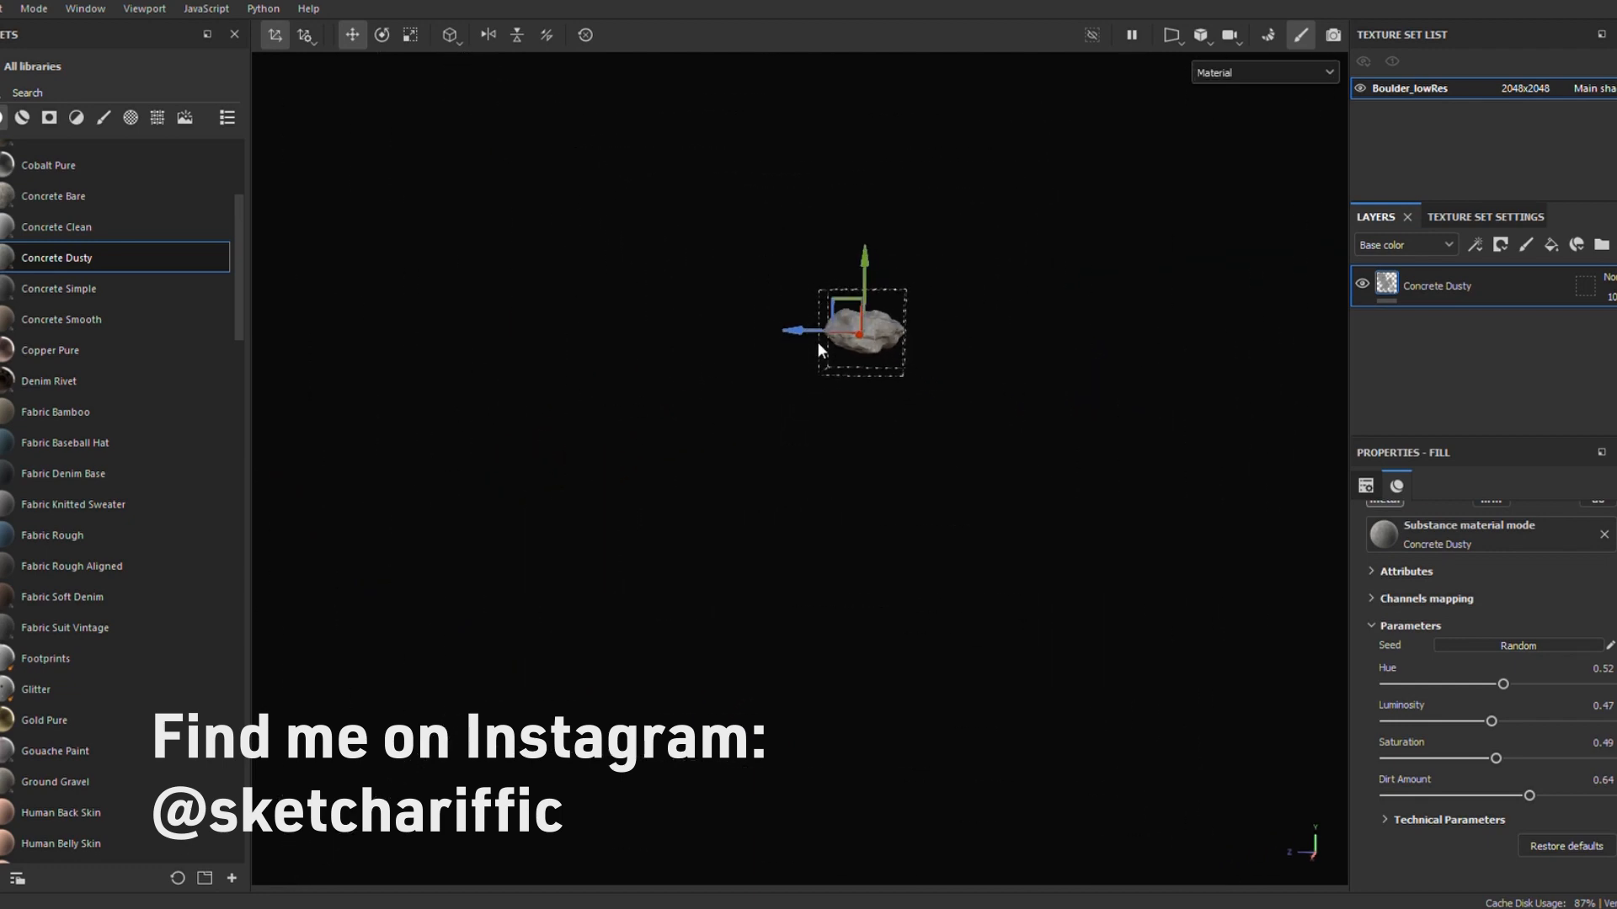
{"action": "right_click_drag", "start_coordinate": [818, 348], "coordinate": [1051, 368], "text": "alt"}
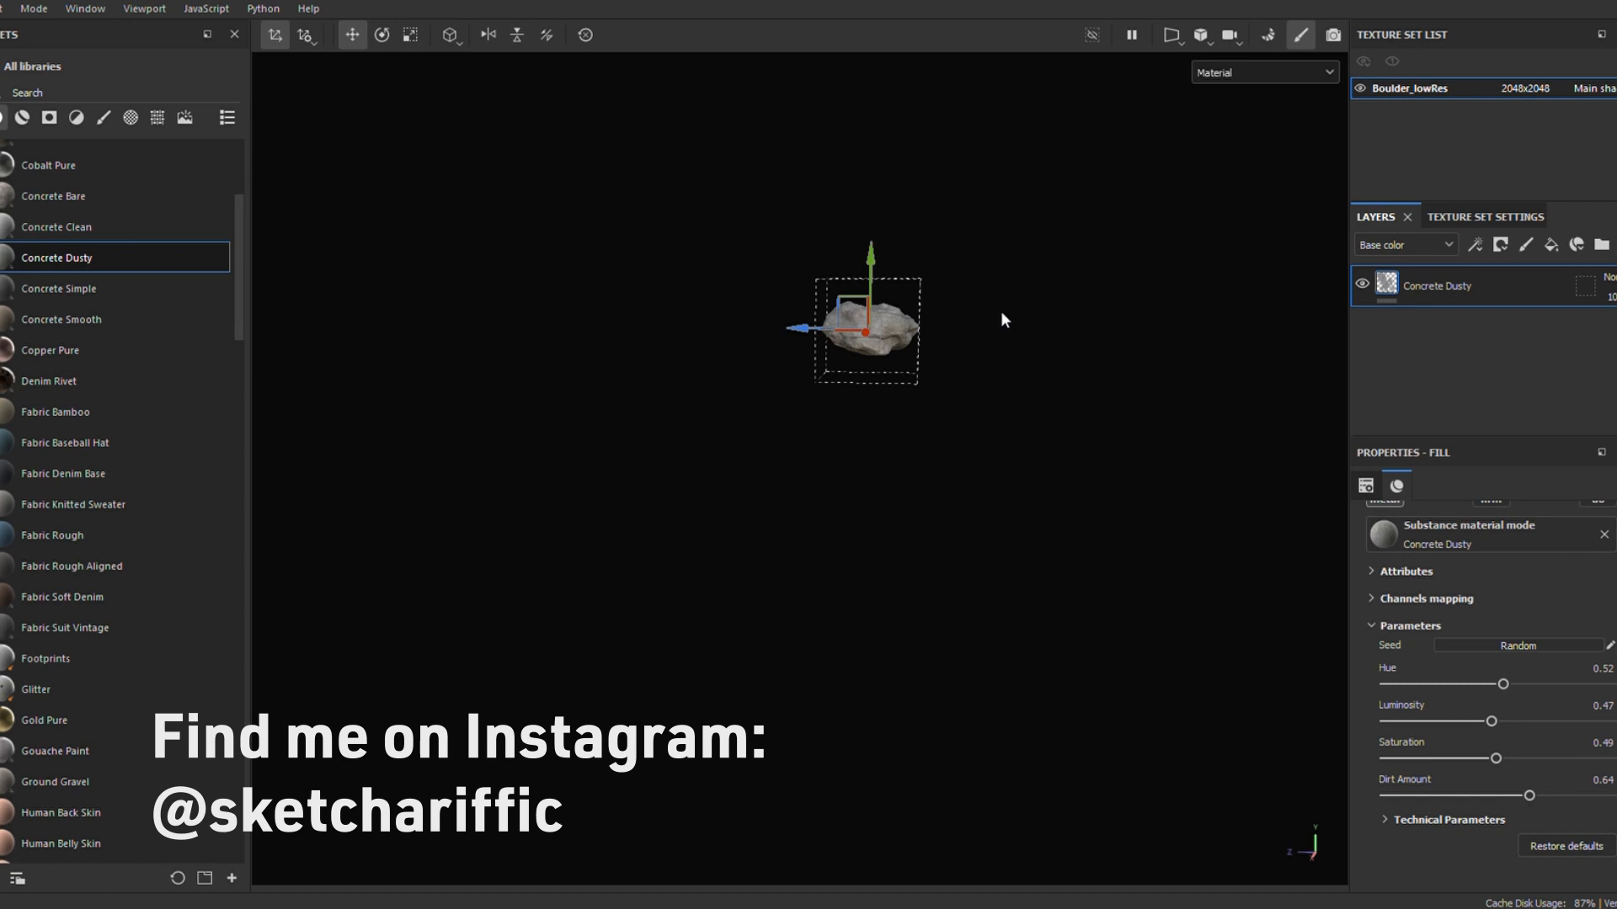